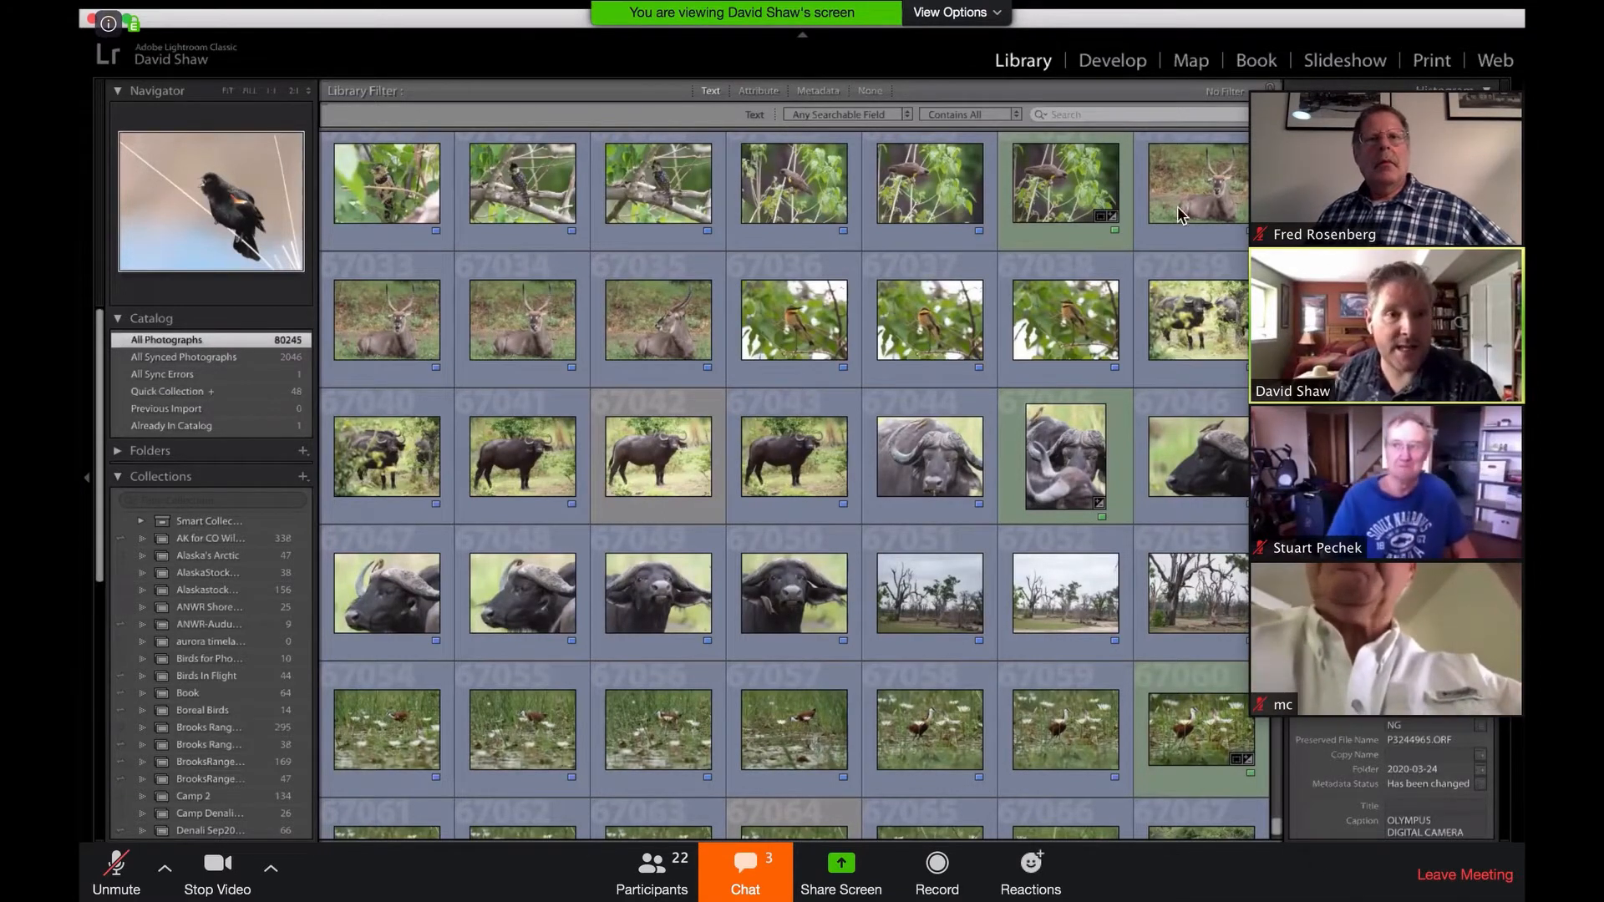
- Try displaying the shared screen at 100% (Original Size) and at 50%
left_click(999, 18)
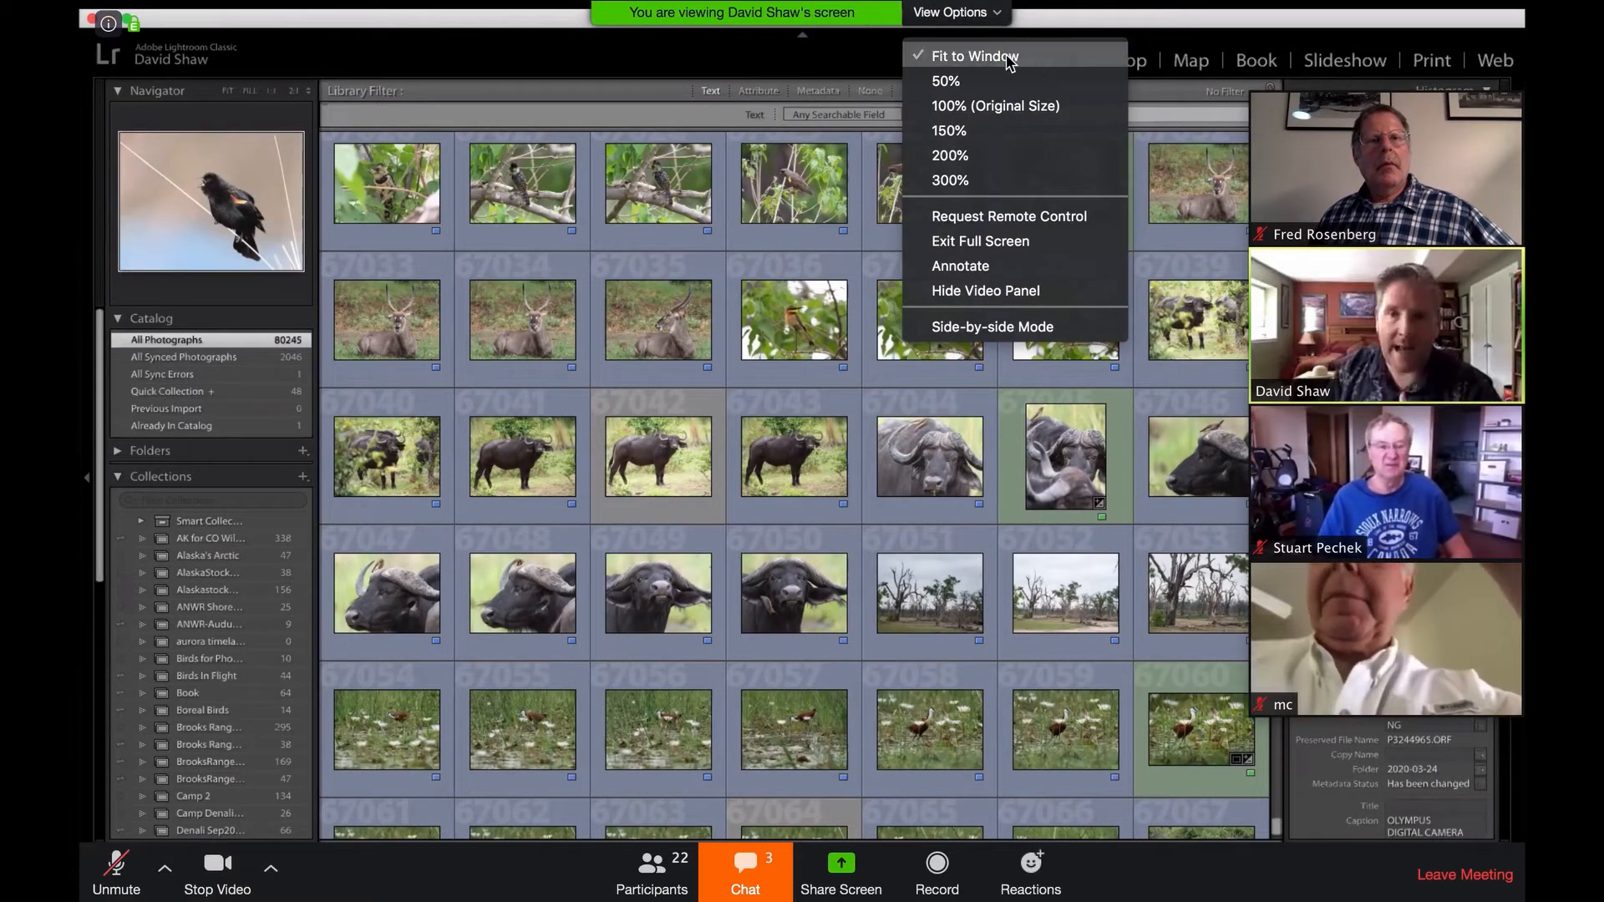
left_click(1015, 106)
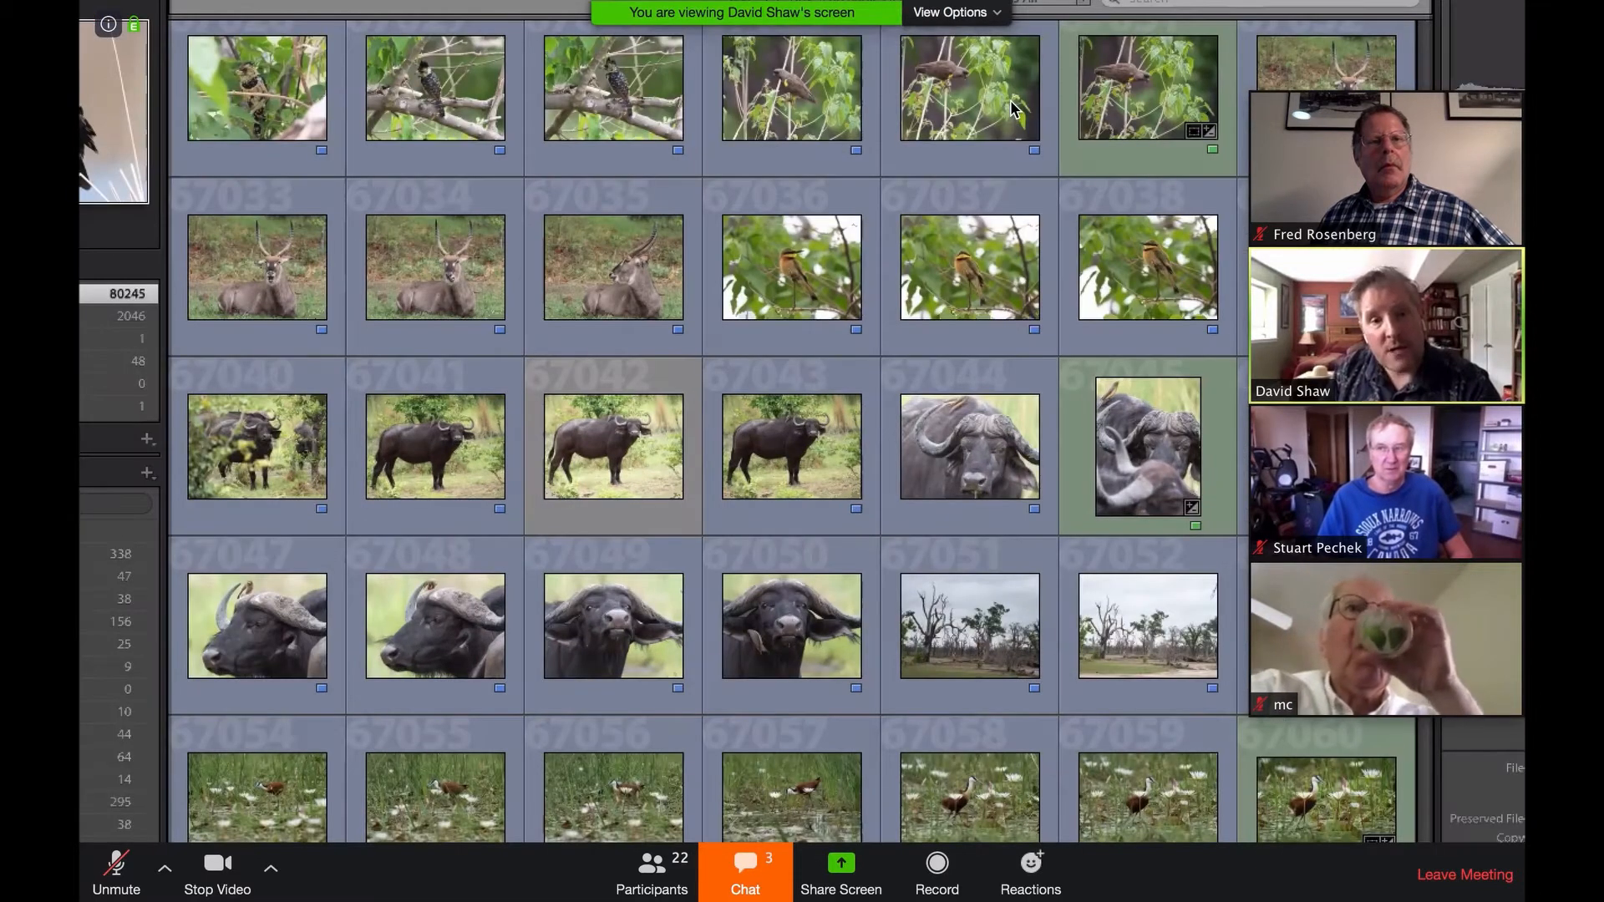
left_click(996, 13)
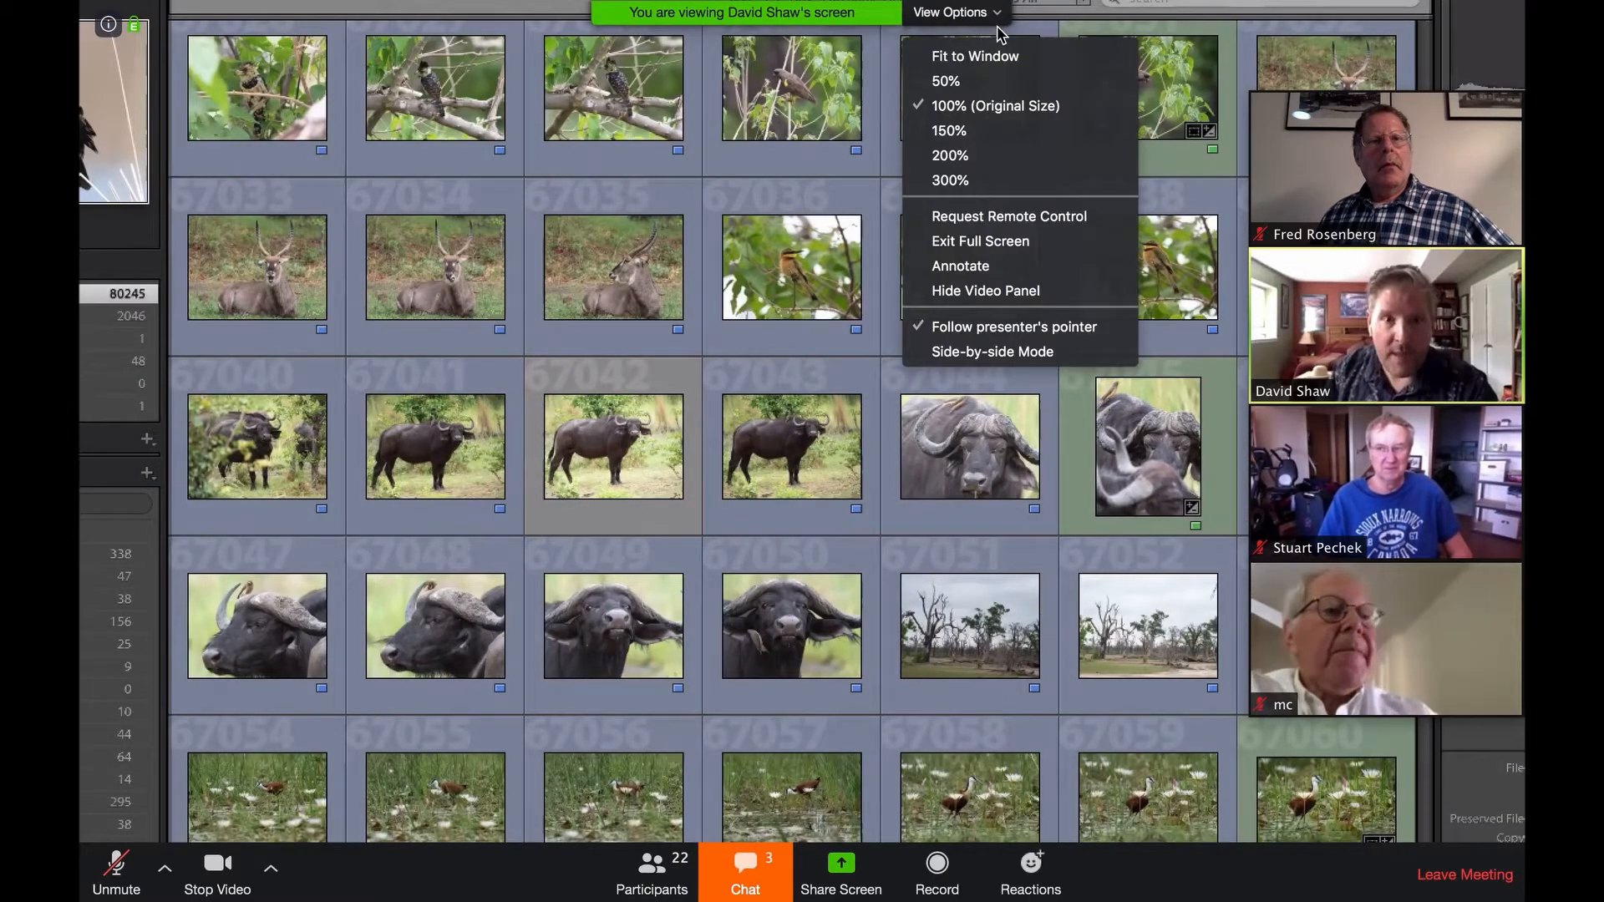
left_click(986, 80)
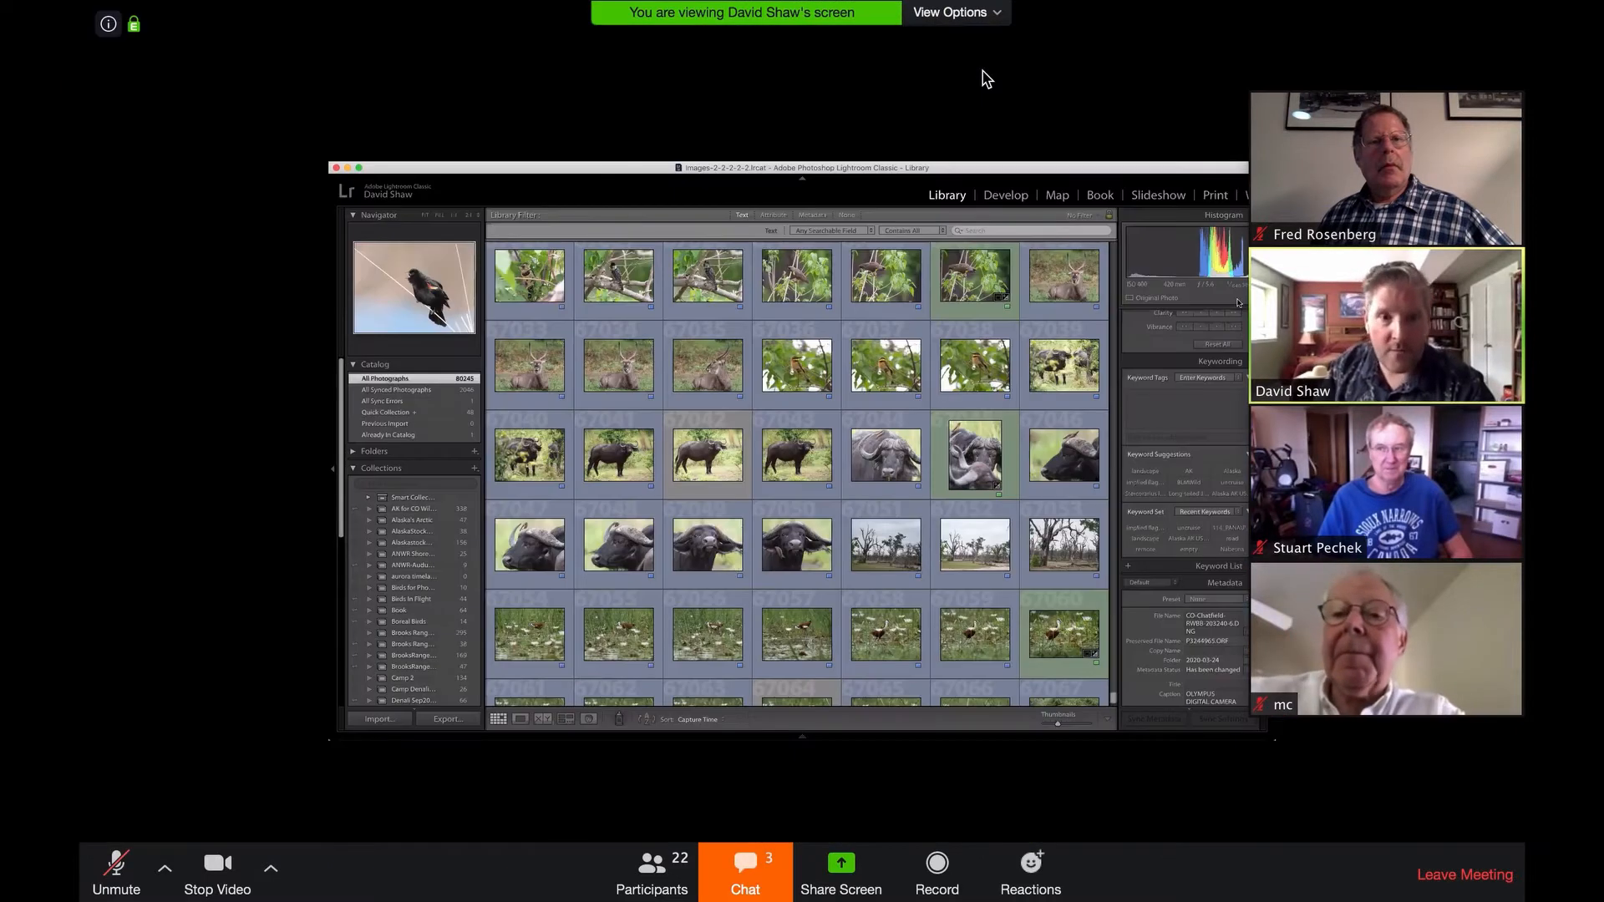
- Hide the video panel and fit the shared screen to the window
left_click(999, 15)
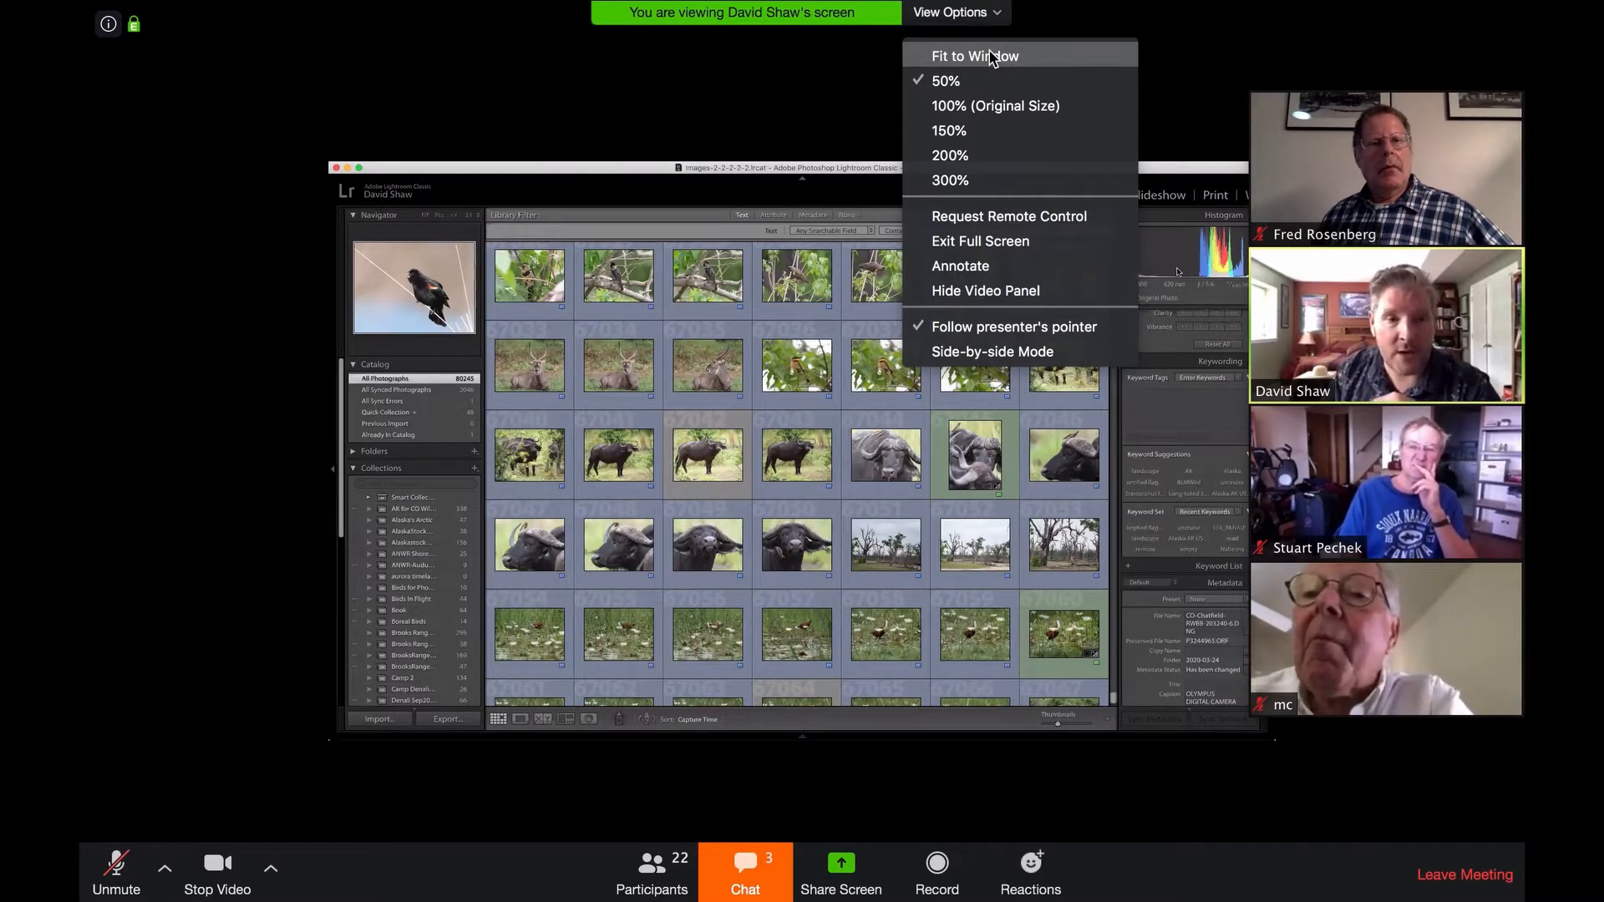
left_click(987, 290)
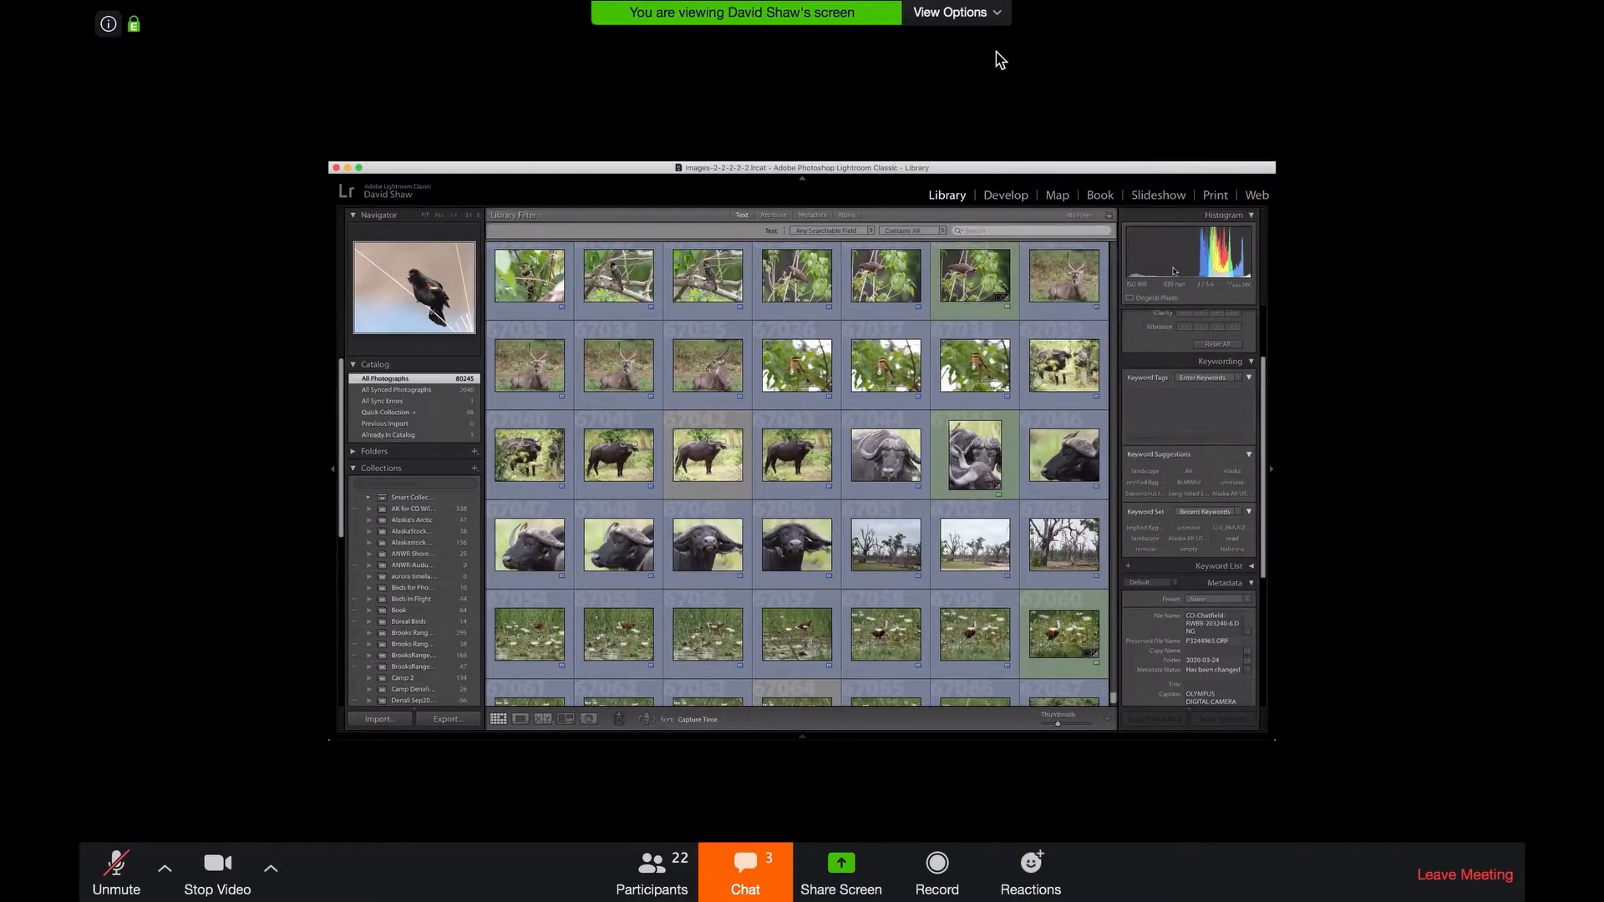
left_click(998, 15)
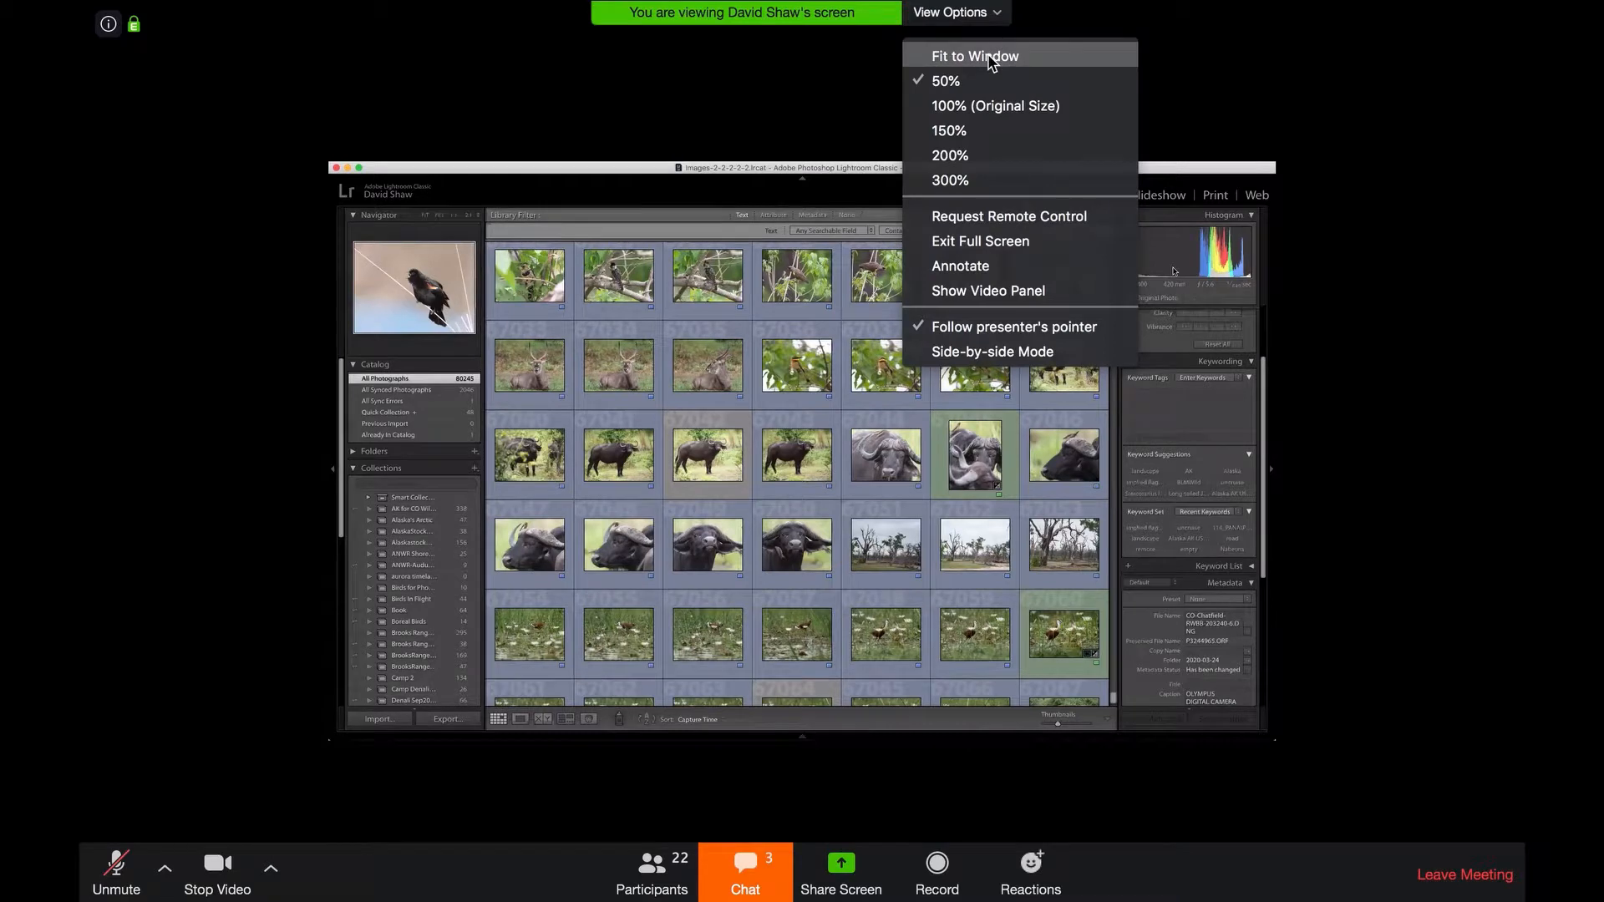
left_click(990, 57)
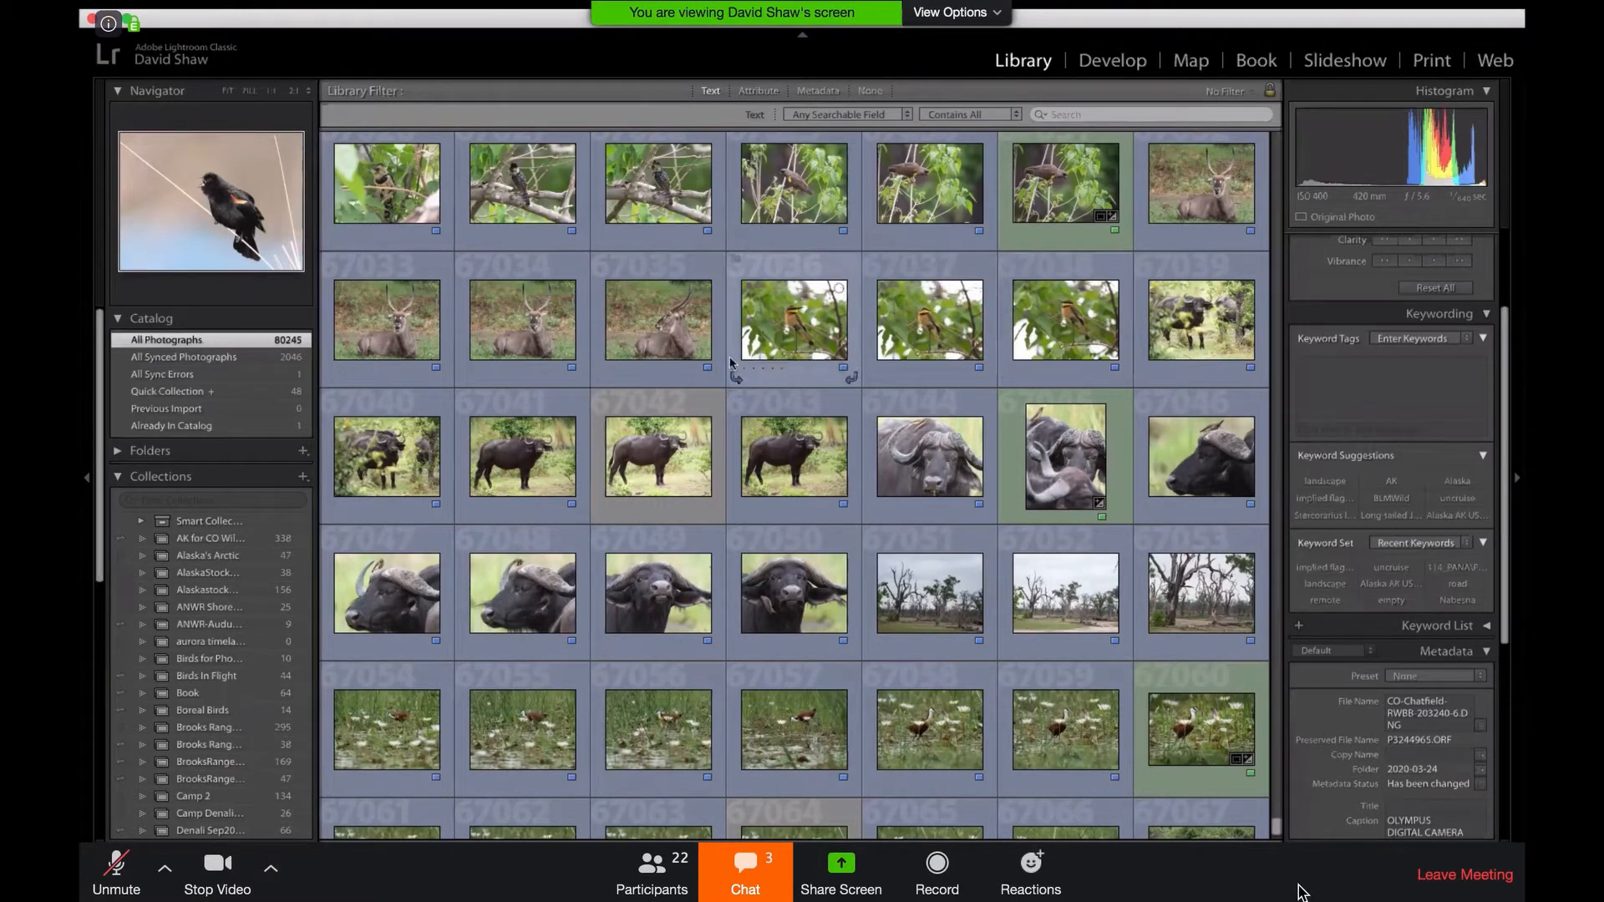
- Browse the wildlife photos in the Library grid around the buffalo and wild dog shots
scroll(719, 404, "up", 5)
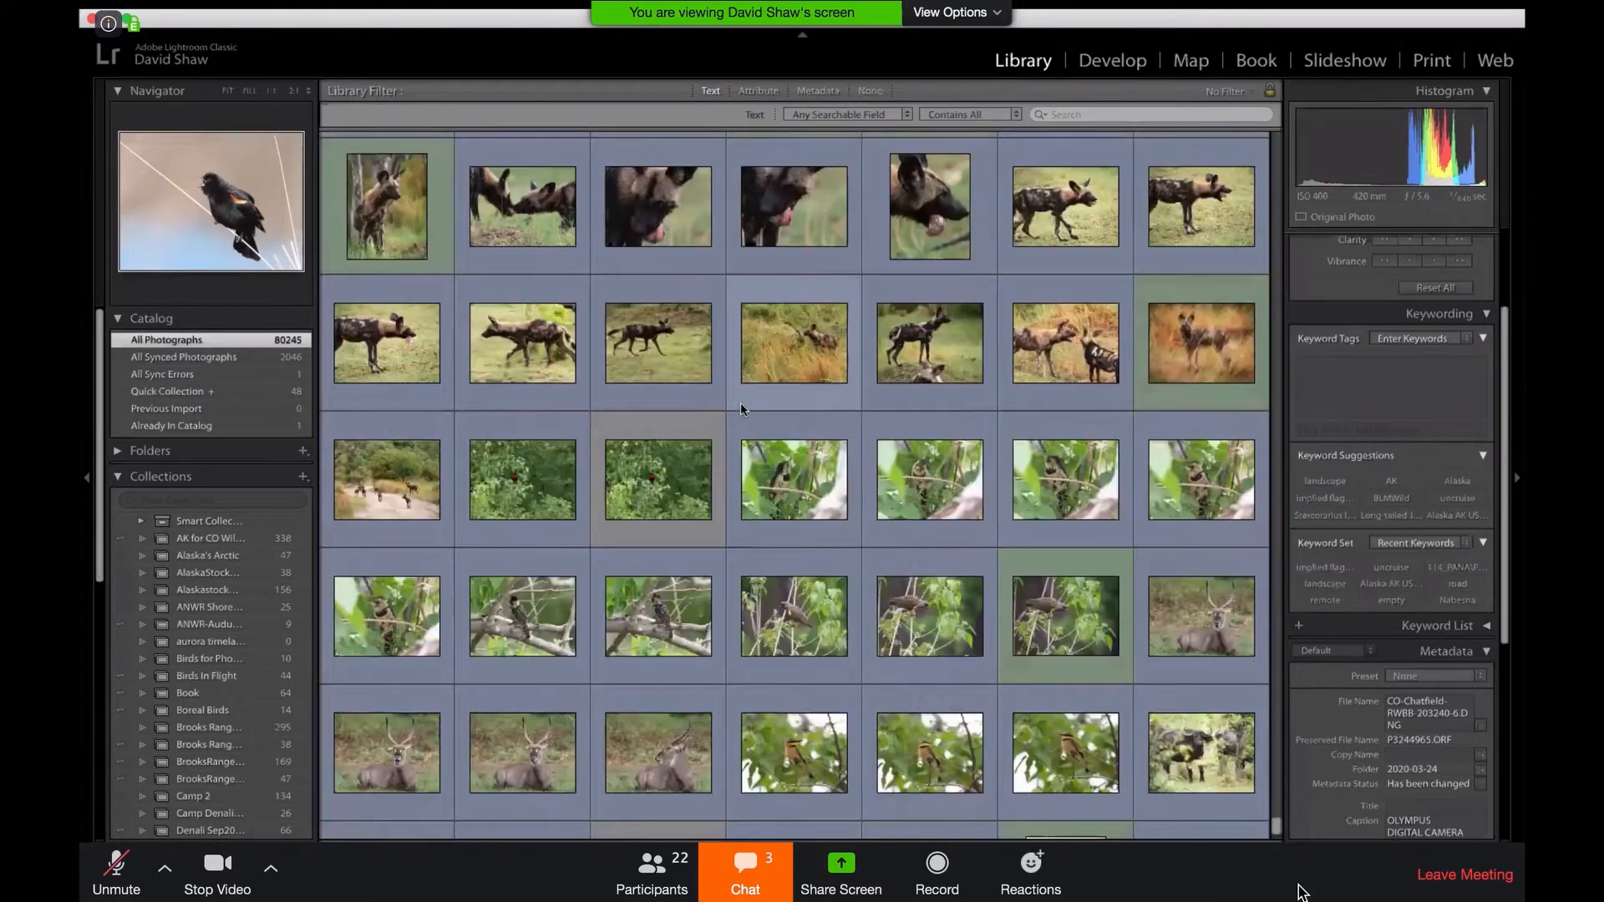
scroll(740, 407, "down", 10)
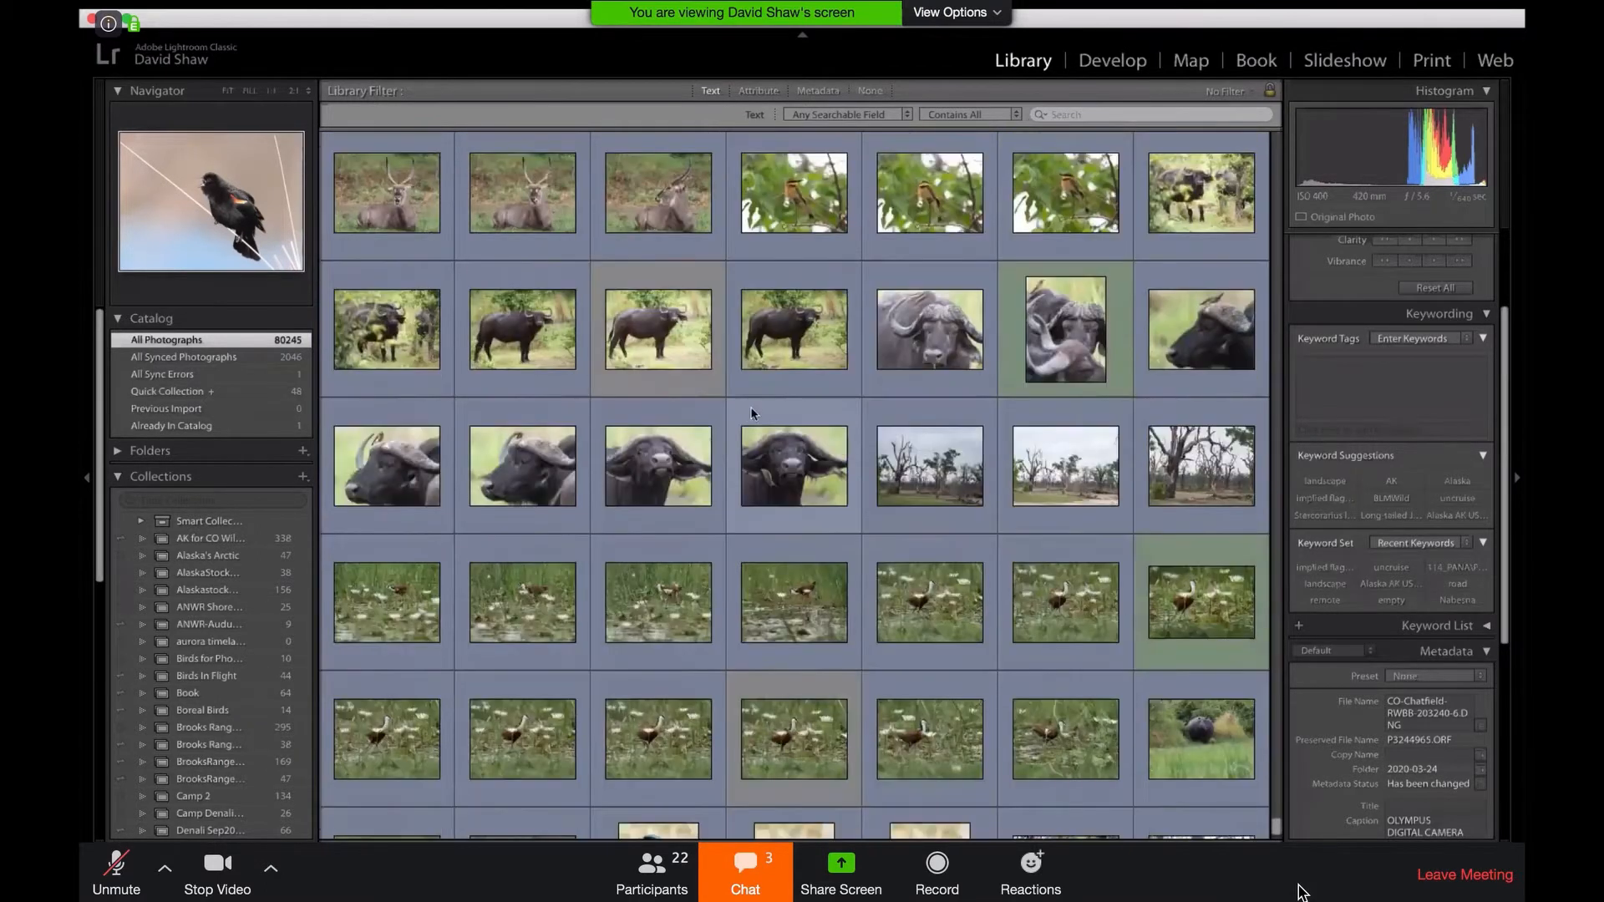
scroll(788, 411, "down", 3)
scroll(788, 412, "up", 6)
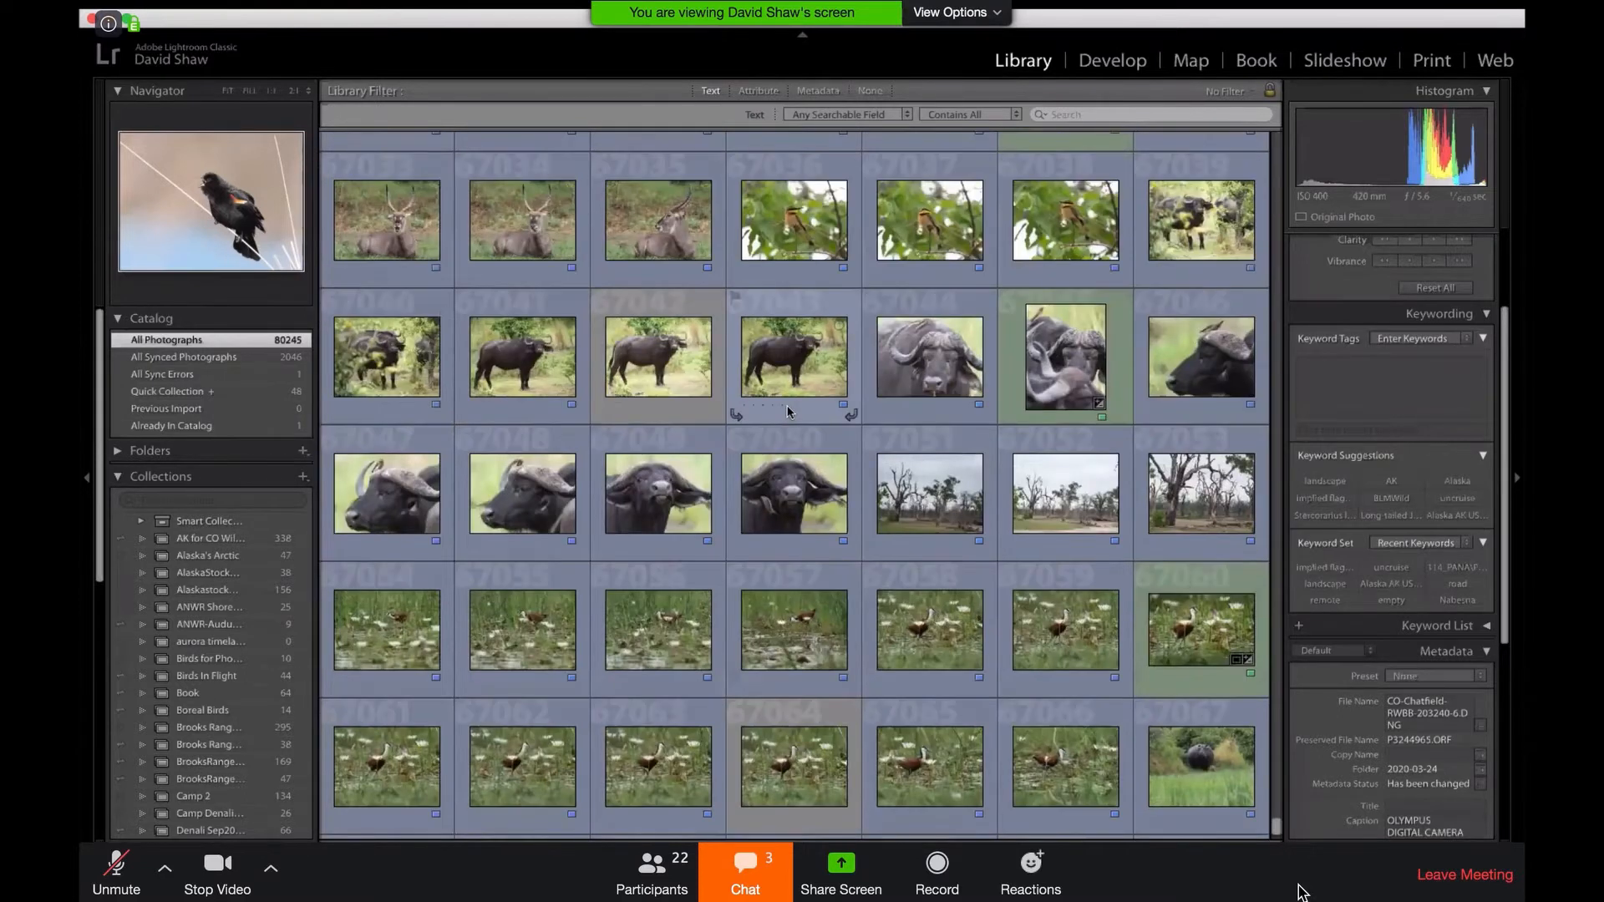
scroll(788, 412, "up", 2)
scroll(788, 412, "up", 10)
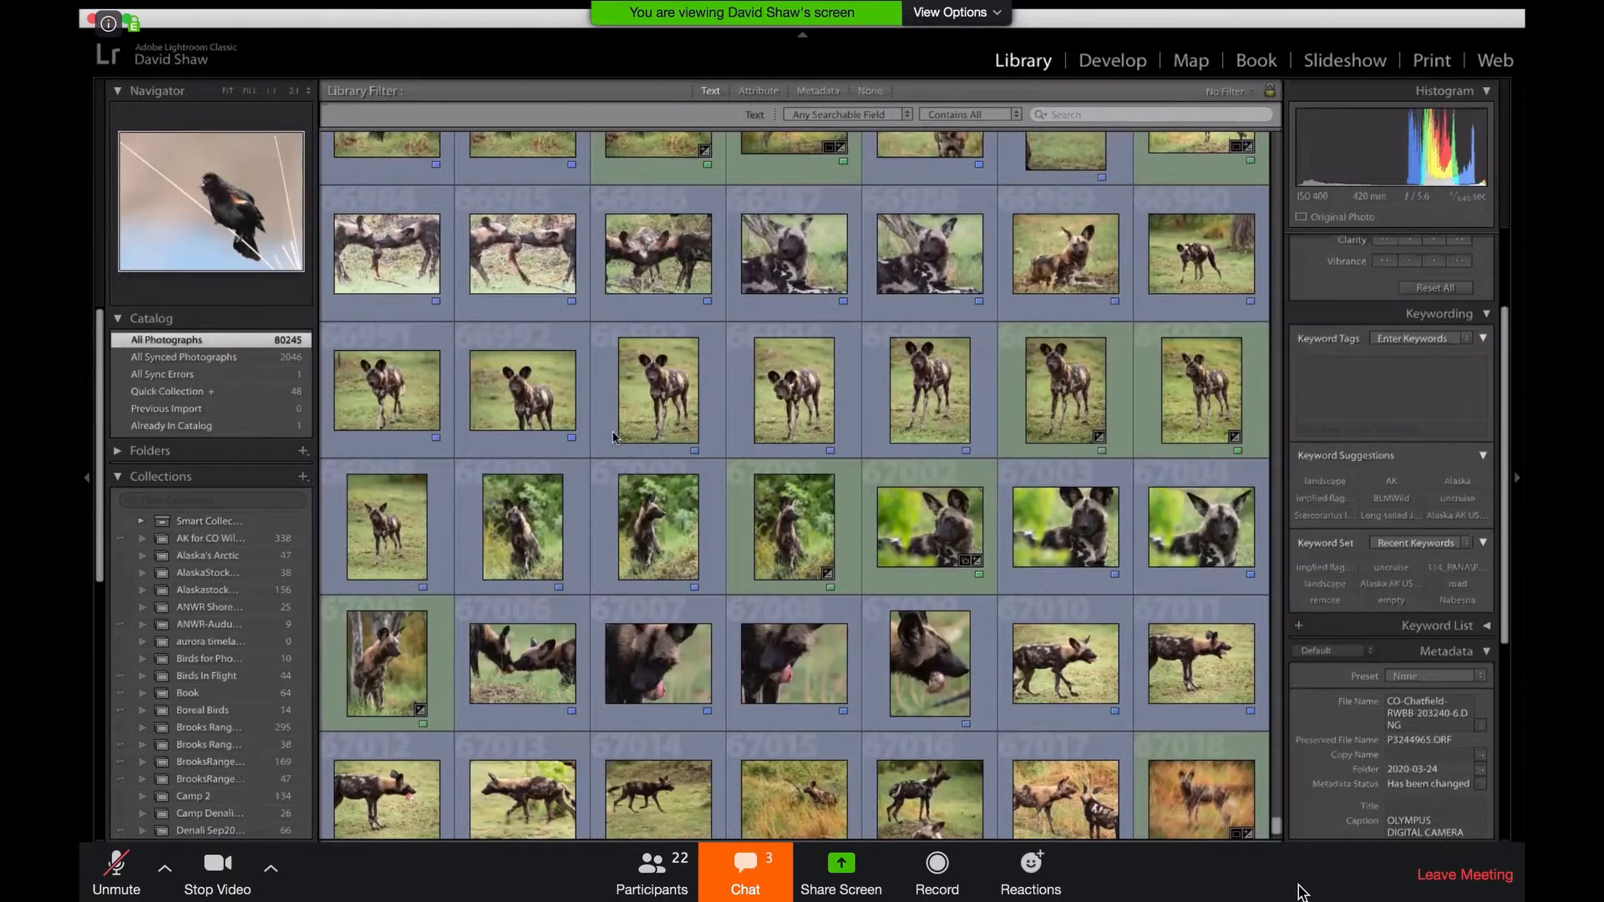
scroll(614, 437, "up", 5)
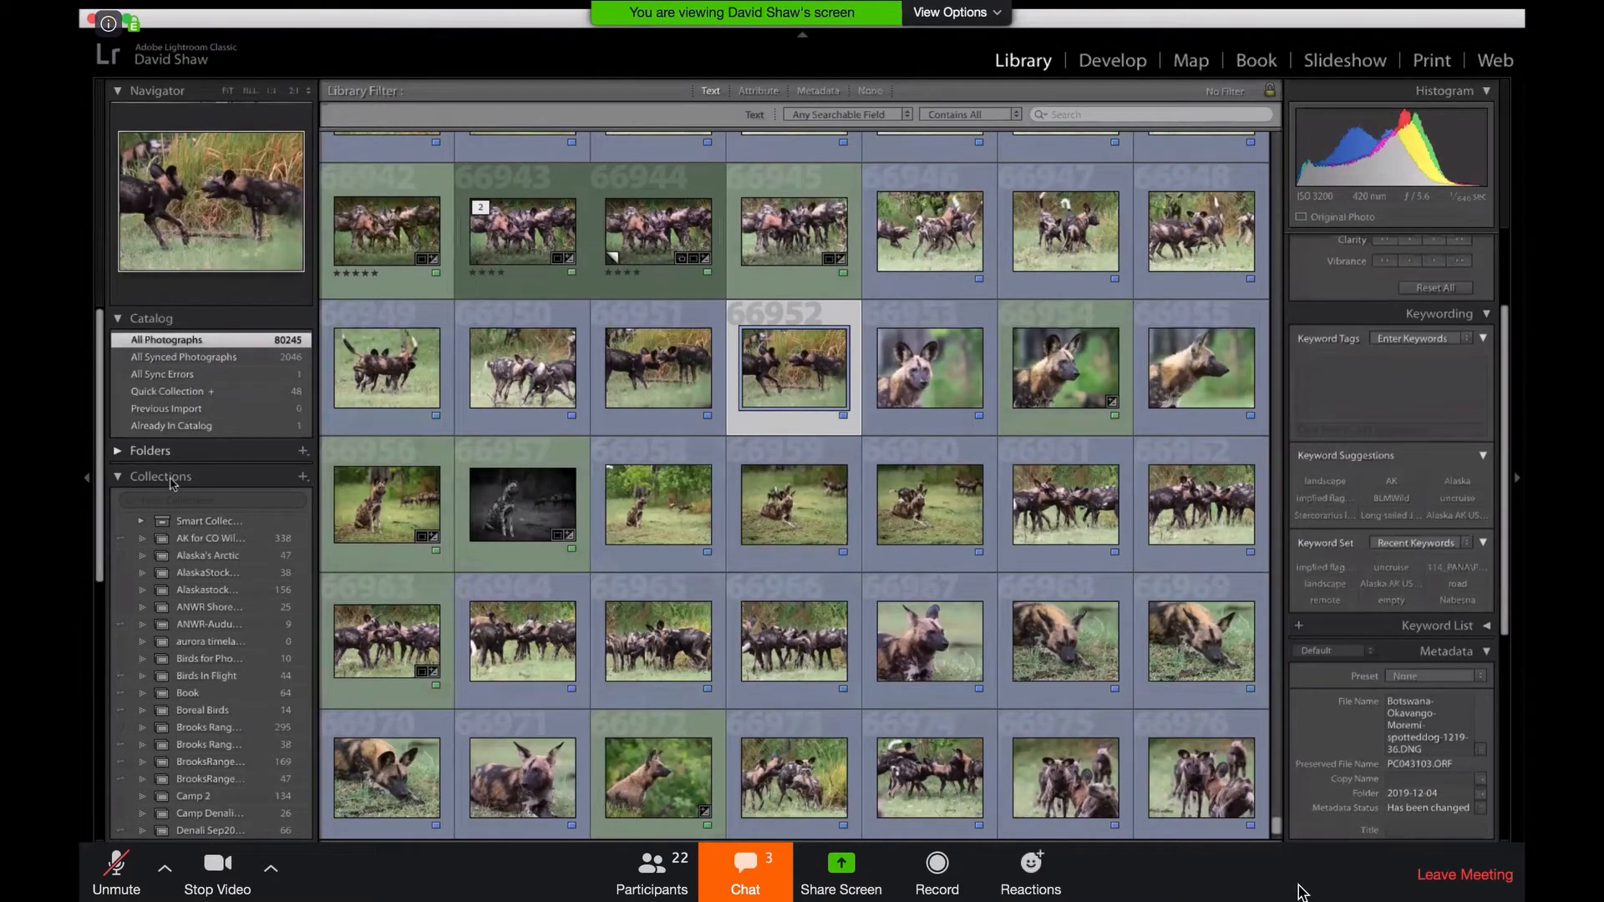
- Examine the Collections list and the selected wild dog photo's Quick Develop, Keywording and Metadata sections
scroll(219, 568, "down", 3)
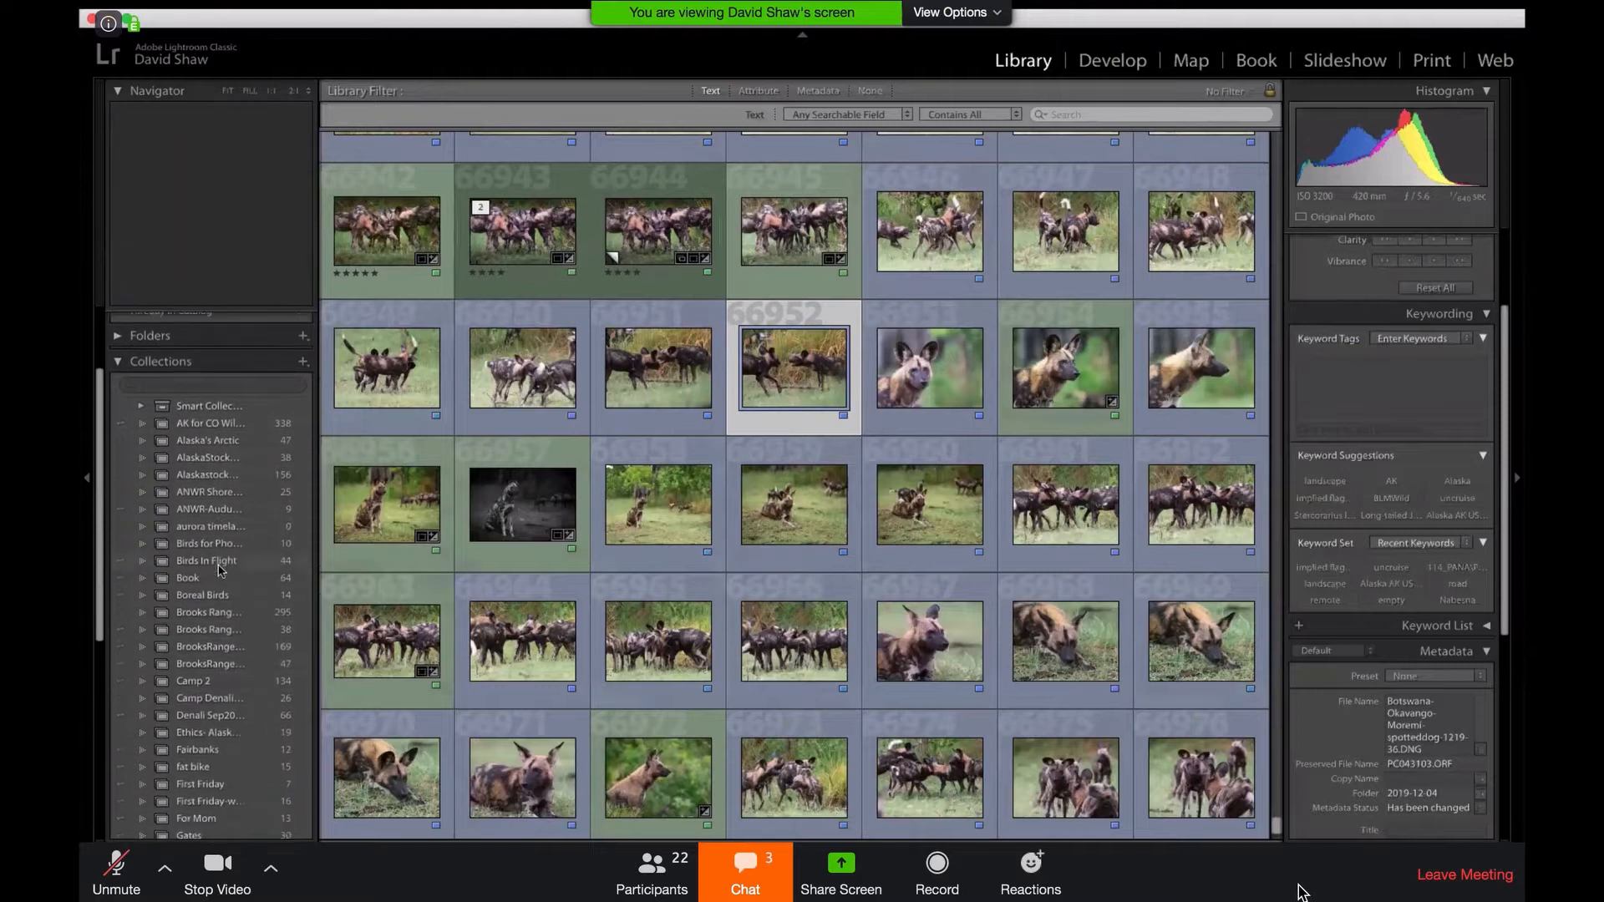
scroll(213, 555, "up", 2)
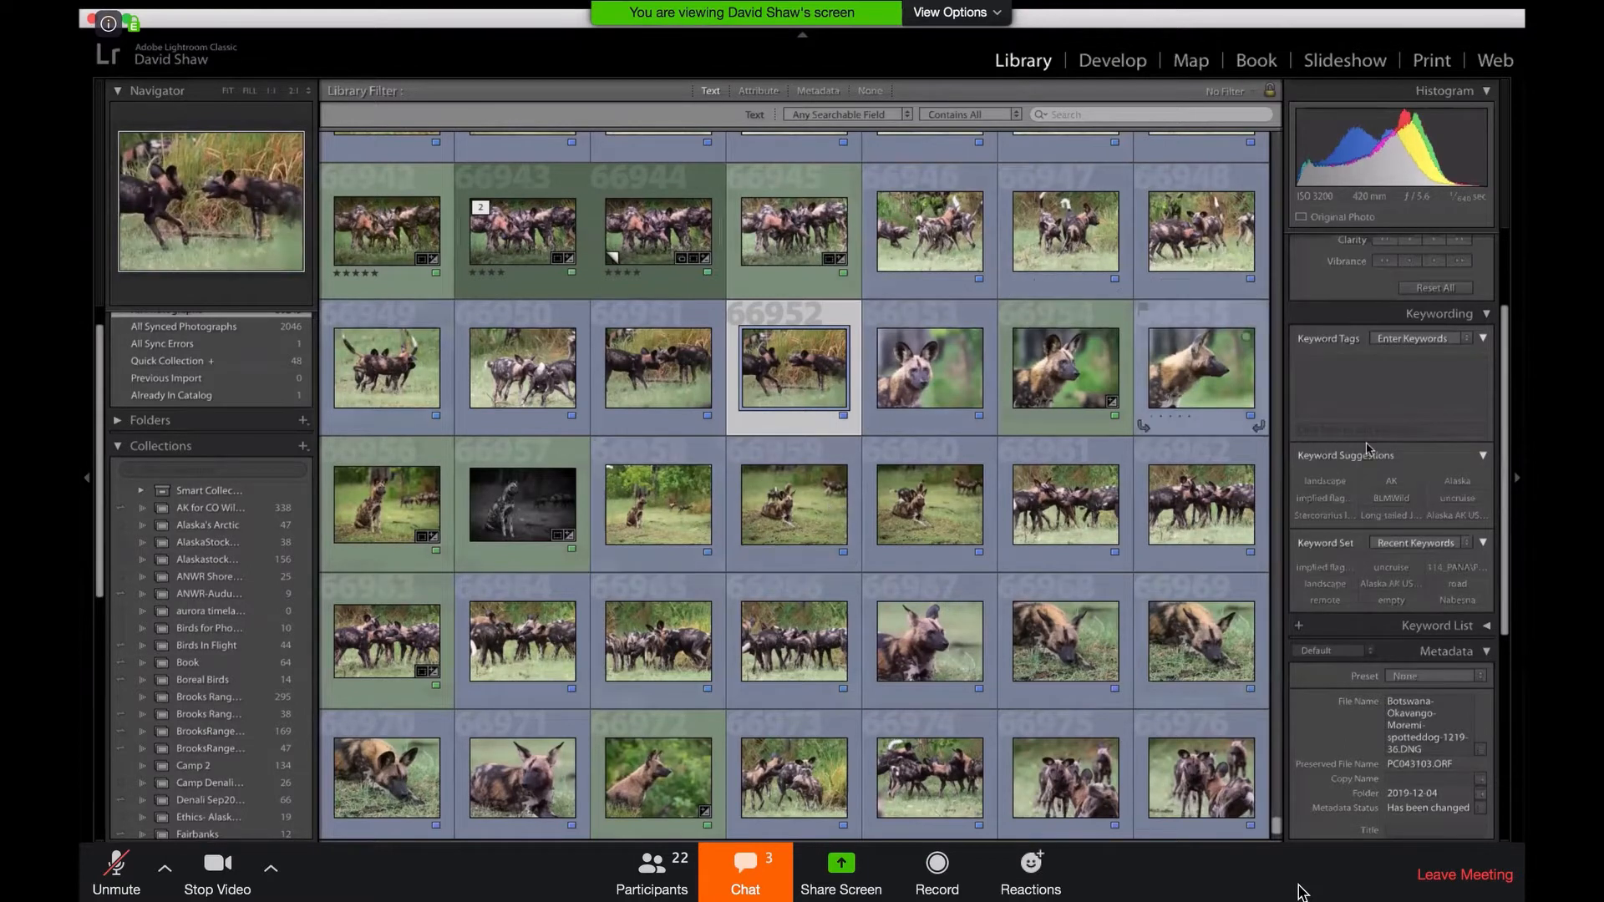
scroll(1349, 375, "up", 3)
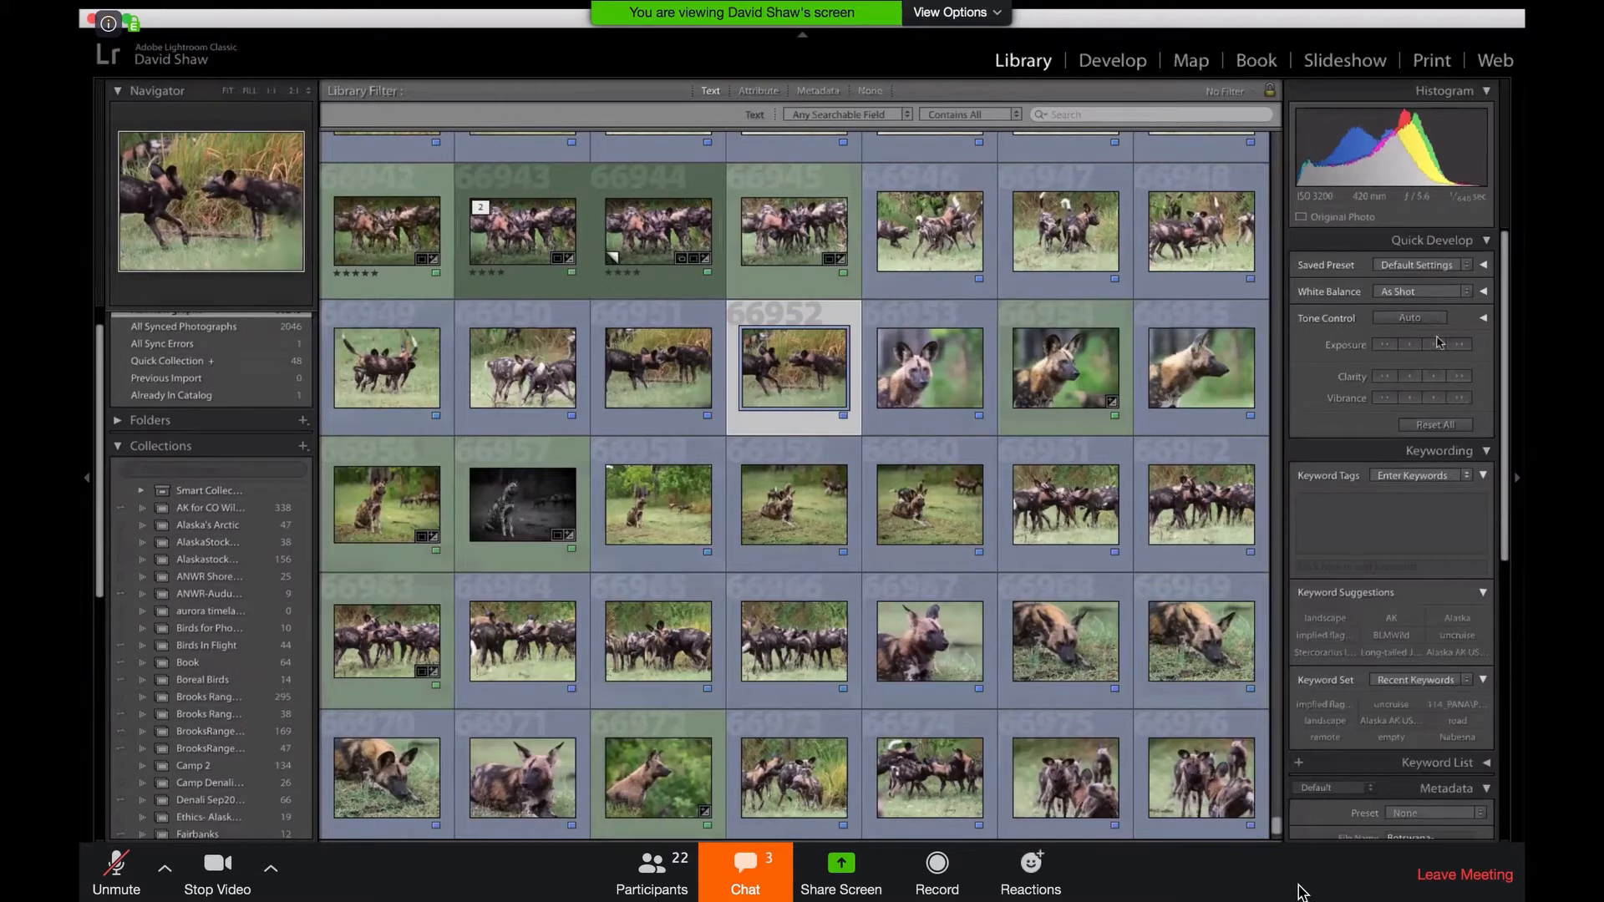
scroll(1394, 408, "down", 3)
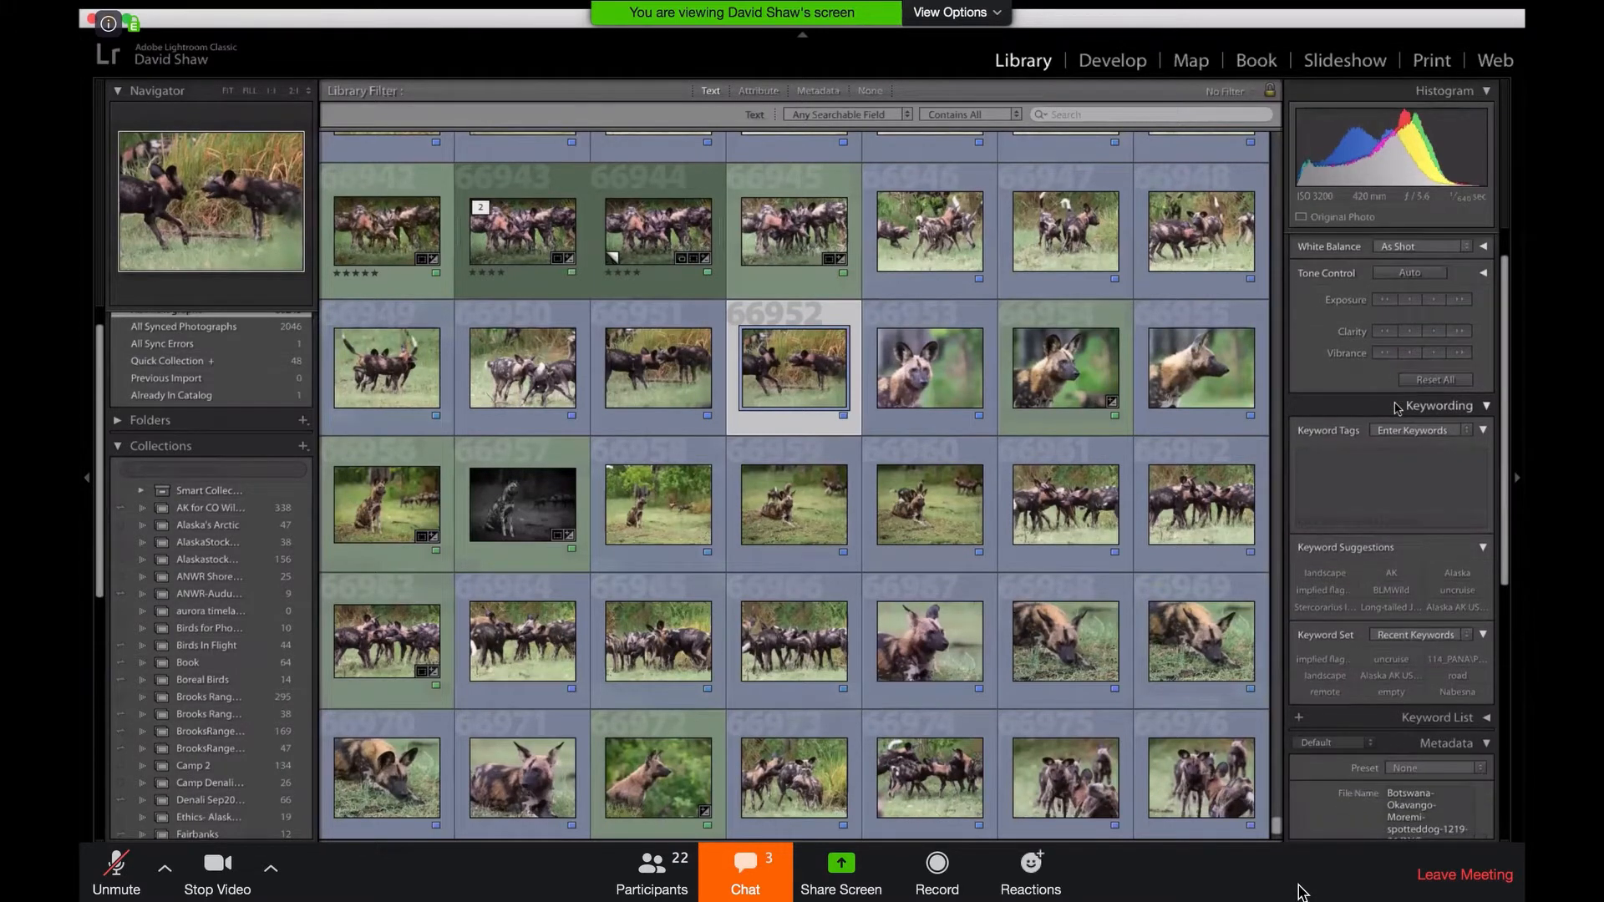
scroll(1399, 409, "down", 1)
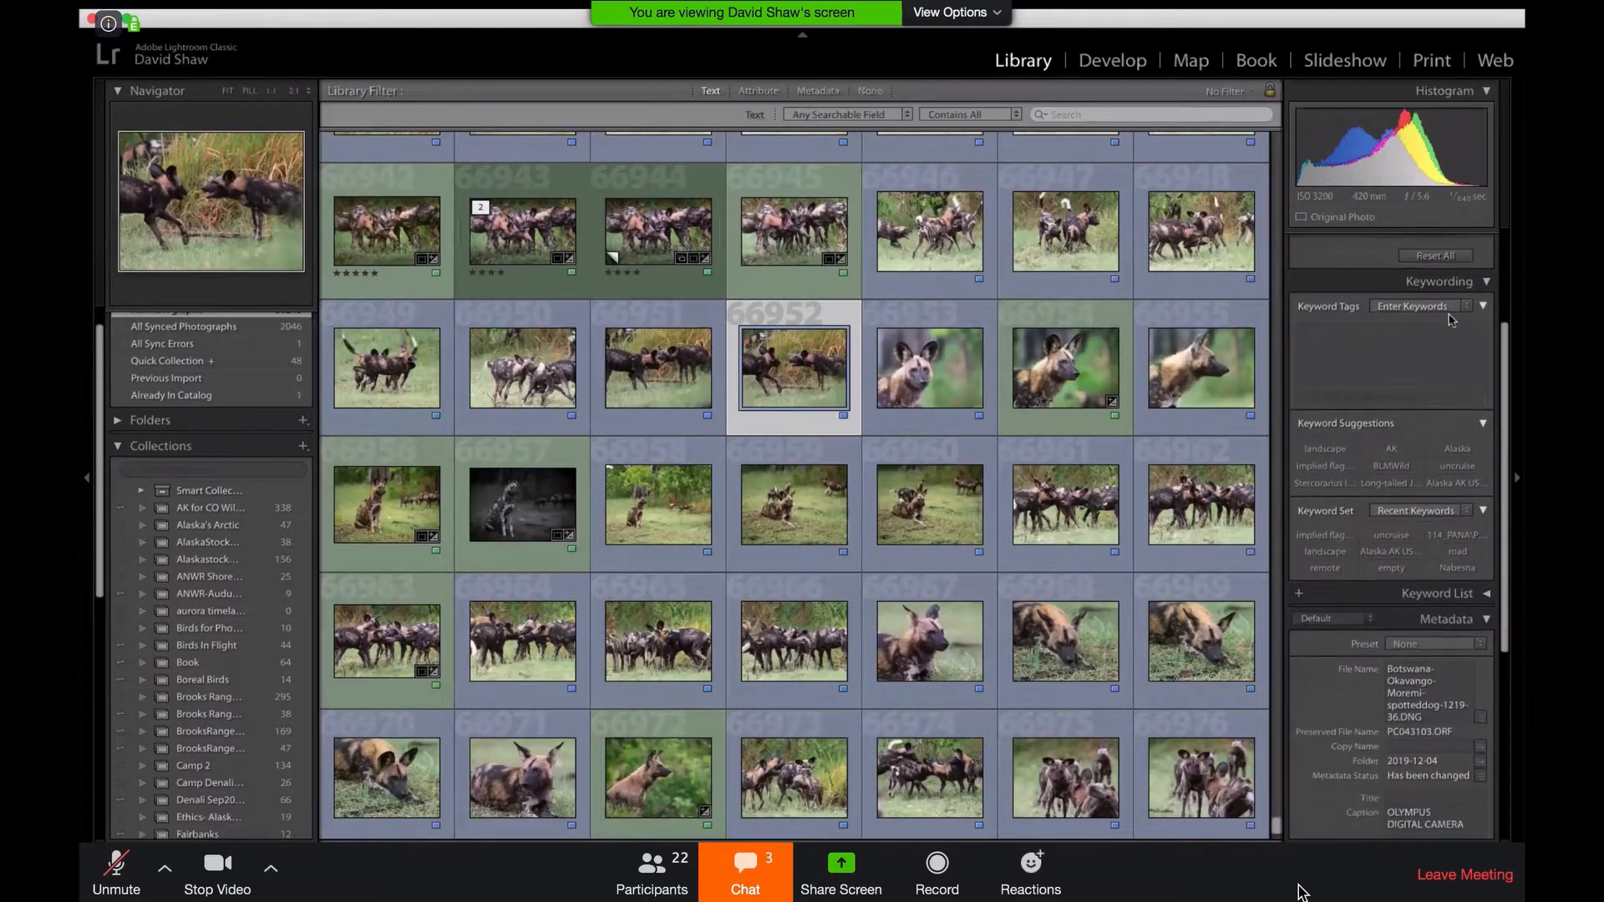
scroll(1429, 561, "down", 8)
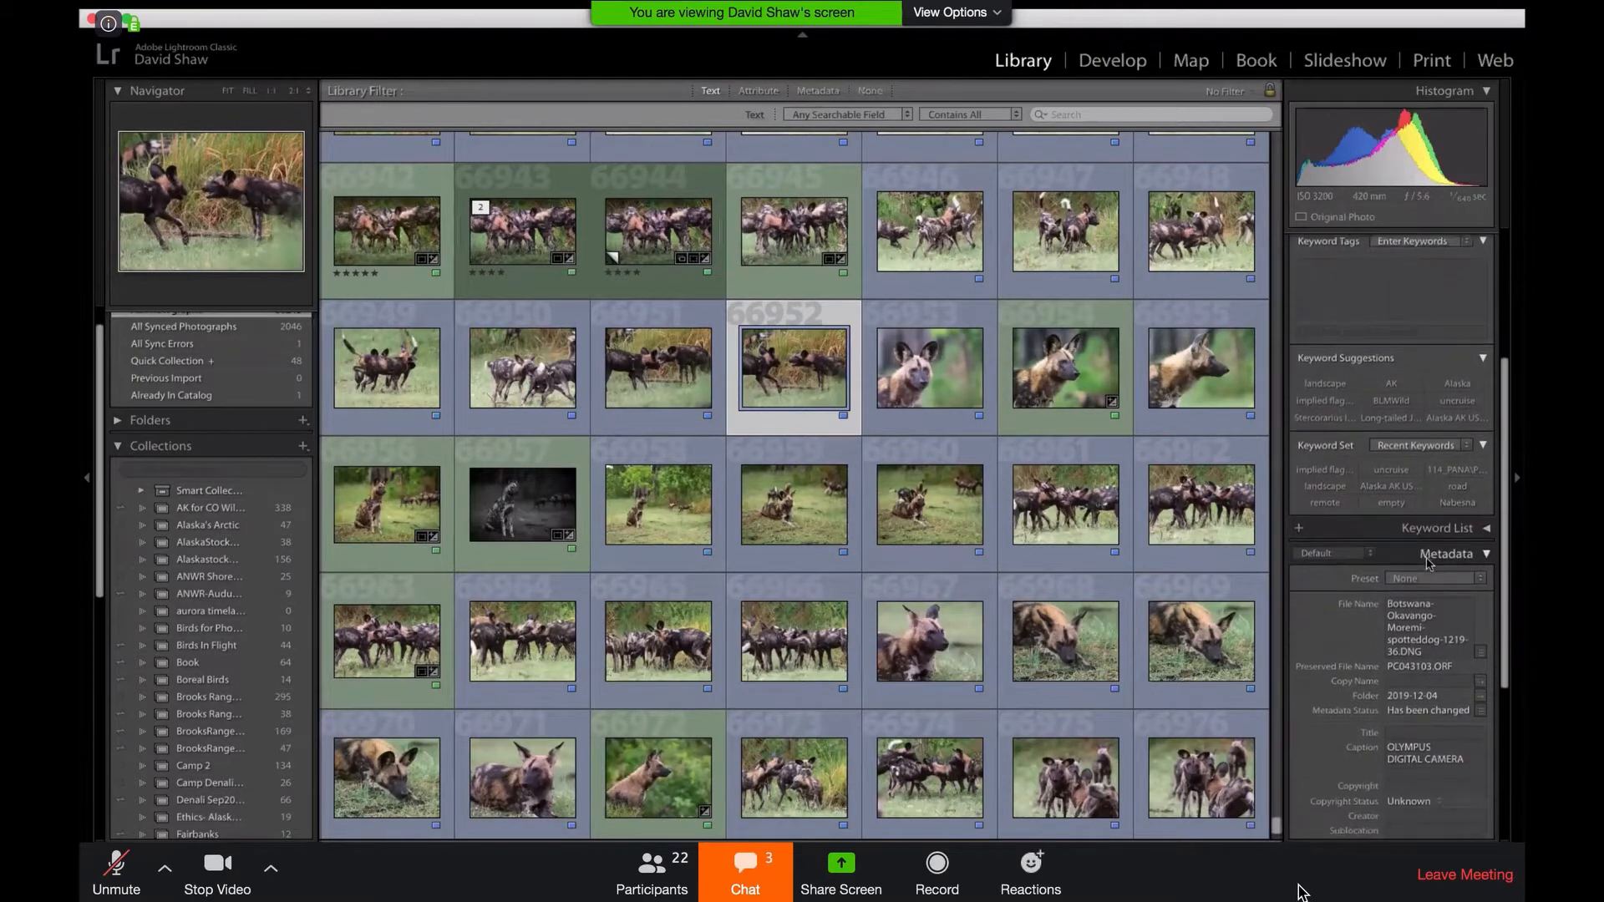
scroll(1428, 564, "down", 1)
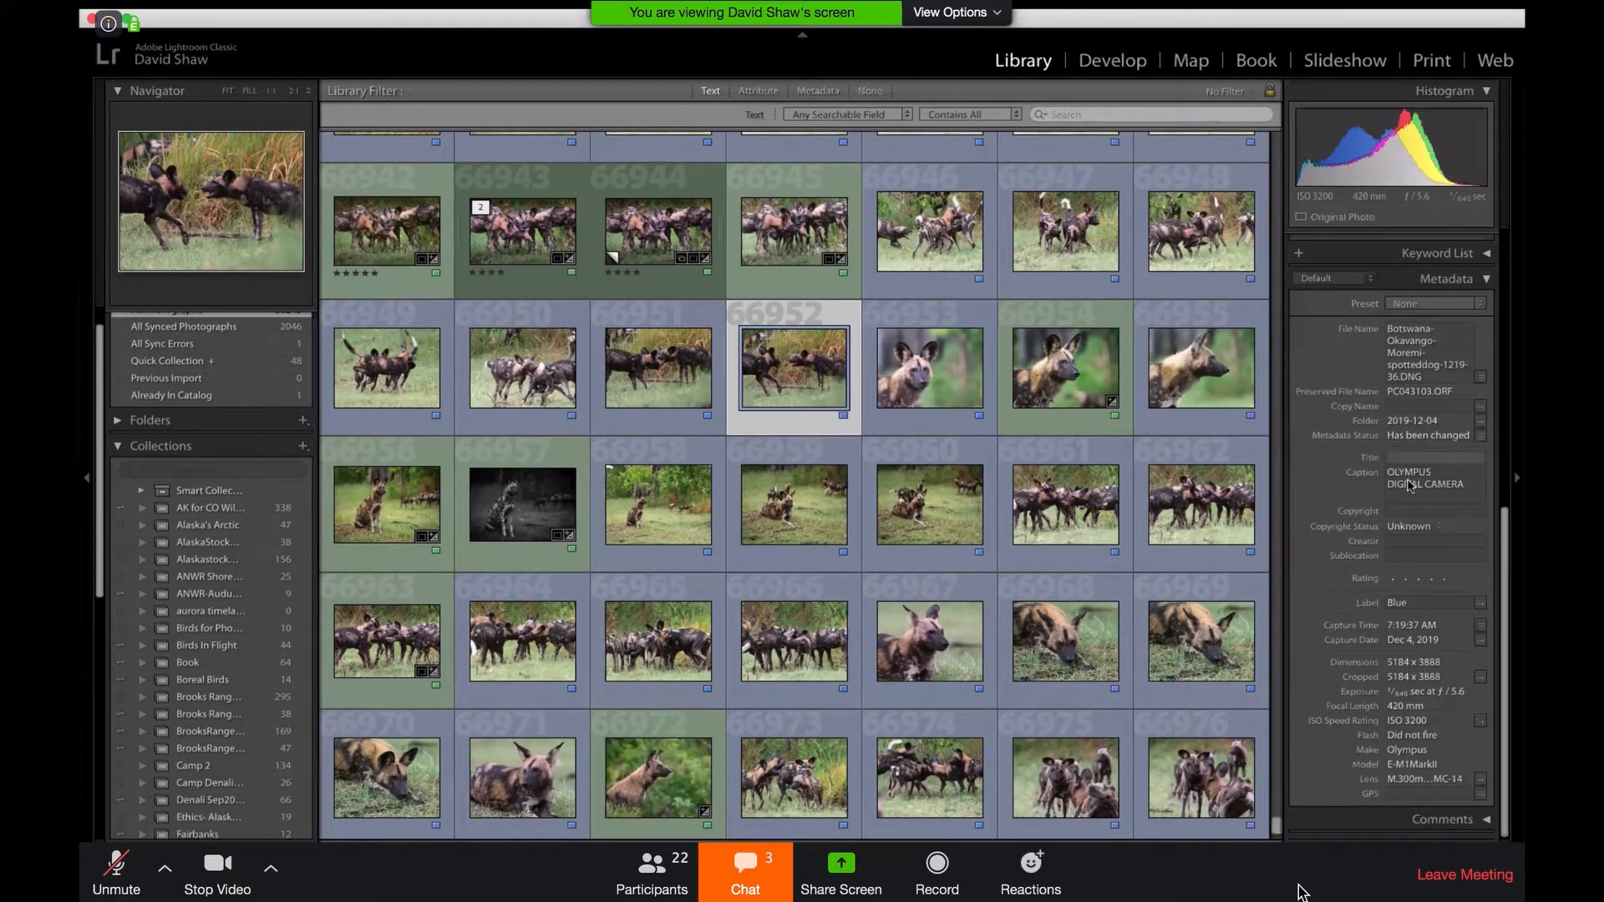
scroll(1427, 789, "down", 1)
scroll(1427, 788, "up", 1)
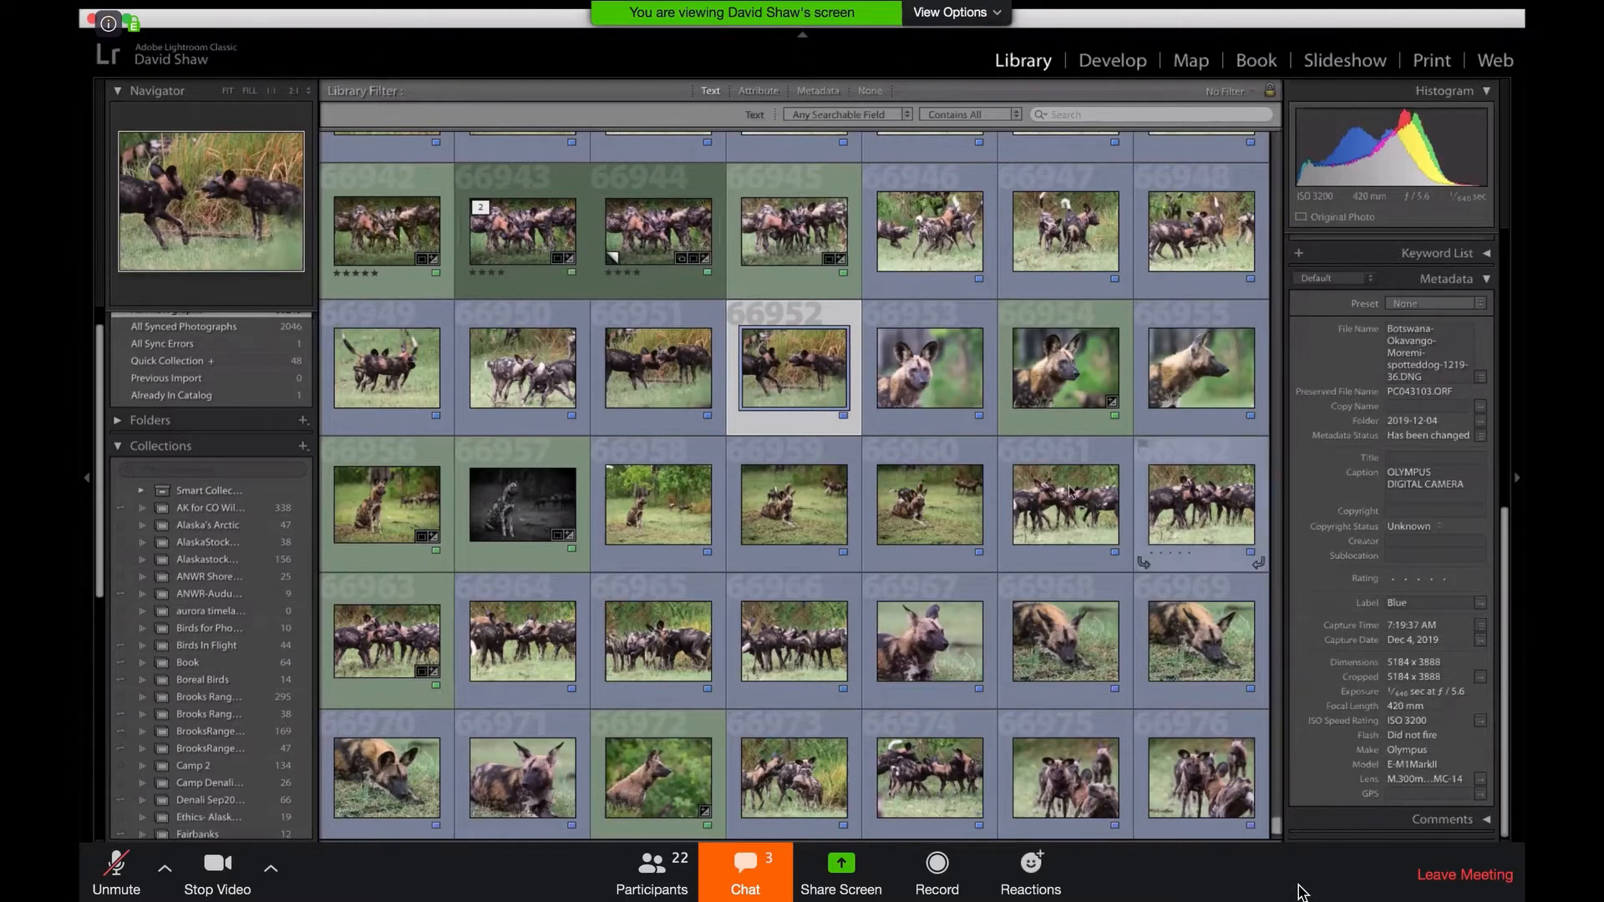
- Start a photo import and choose the 100OLYMP folder inside DCIM on the Untitled card as the source
scroll(1095, 515, "up", 10)
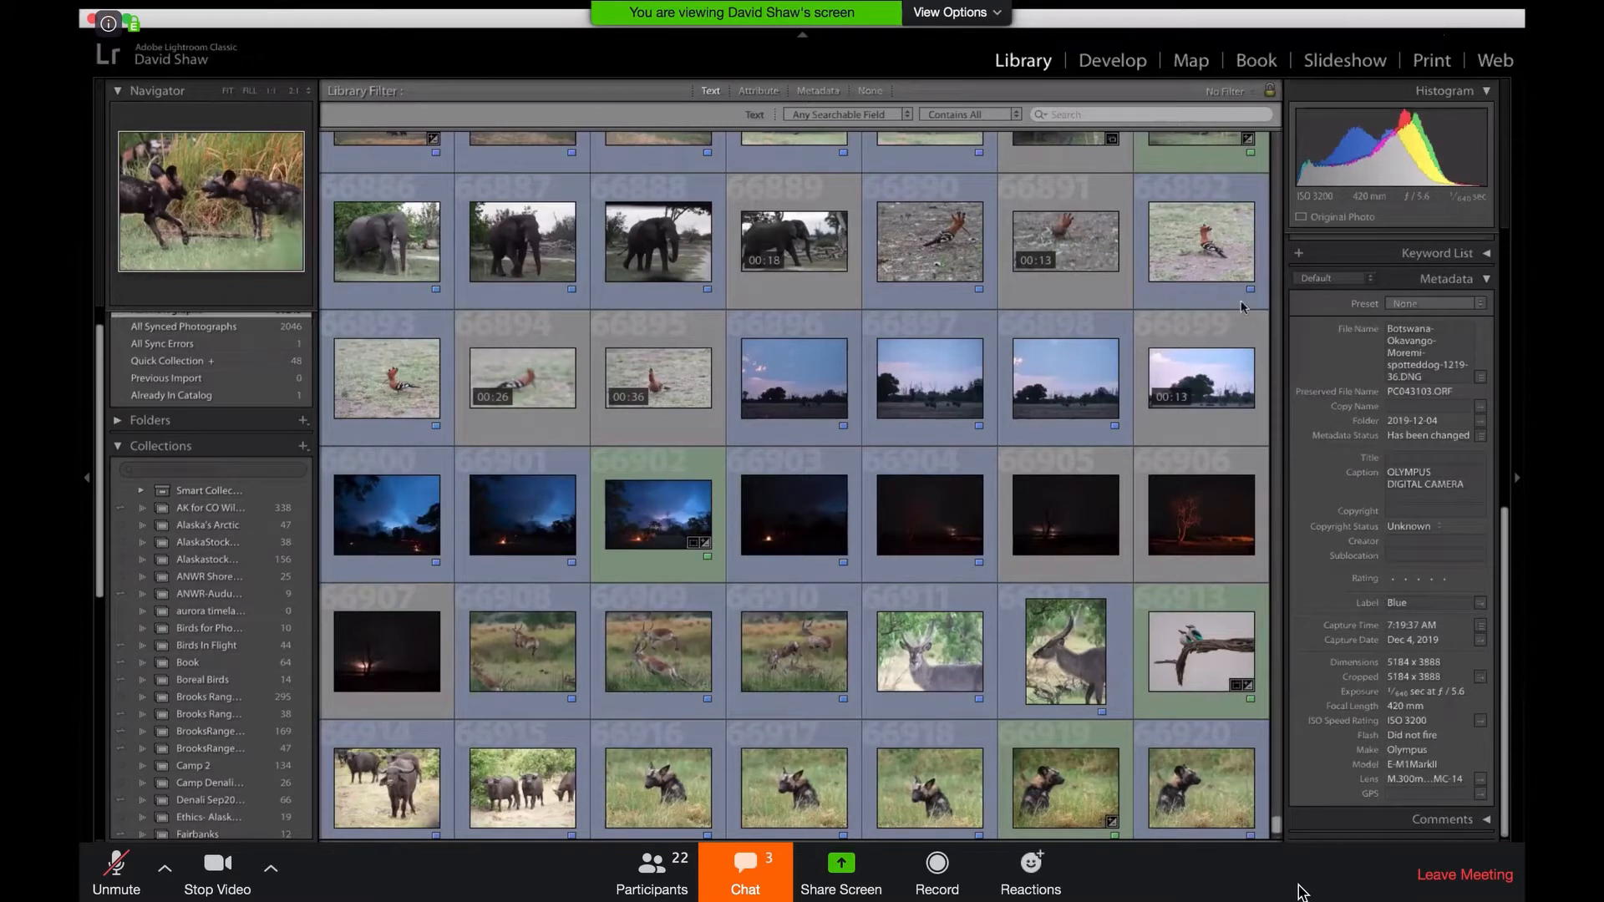
key("super+shift+i")
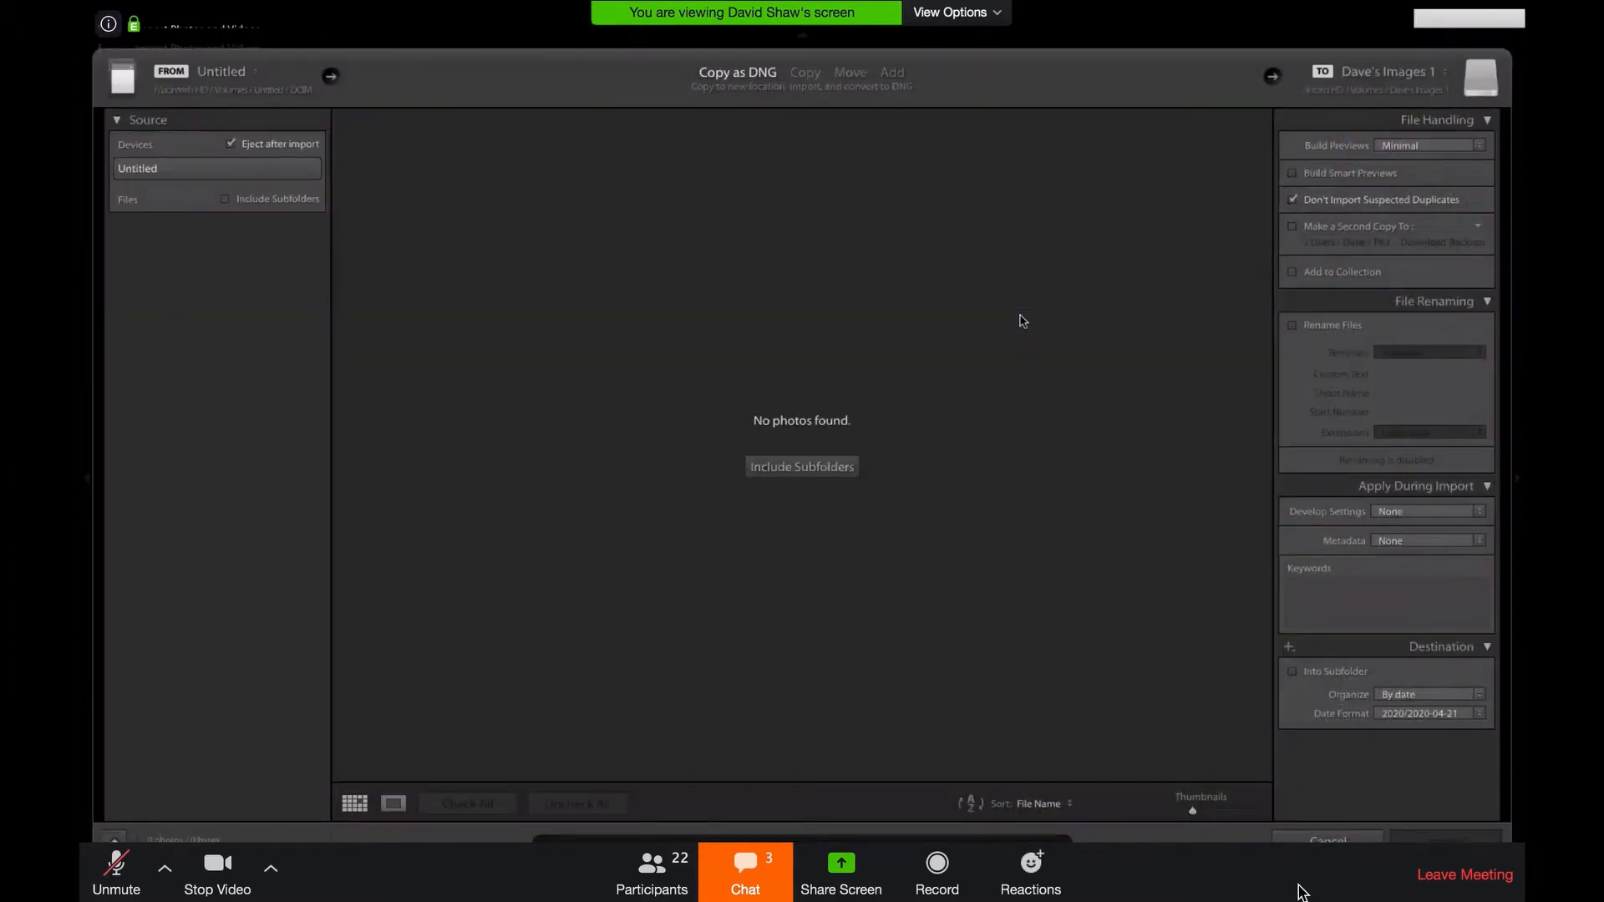
left_click(213, 334)
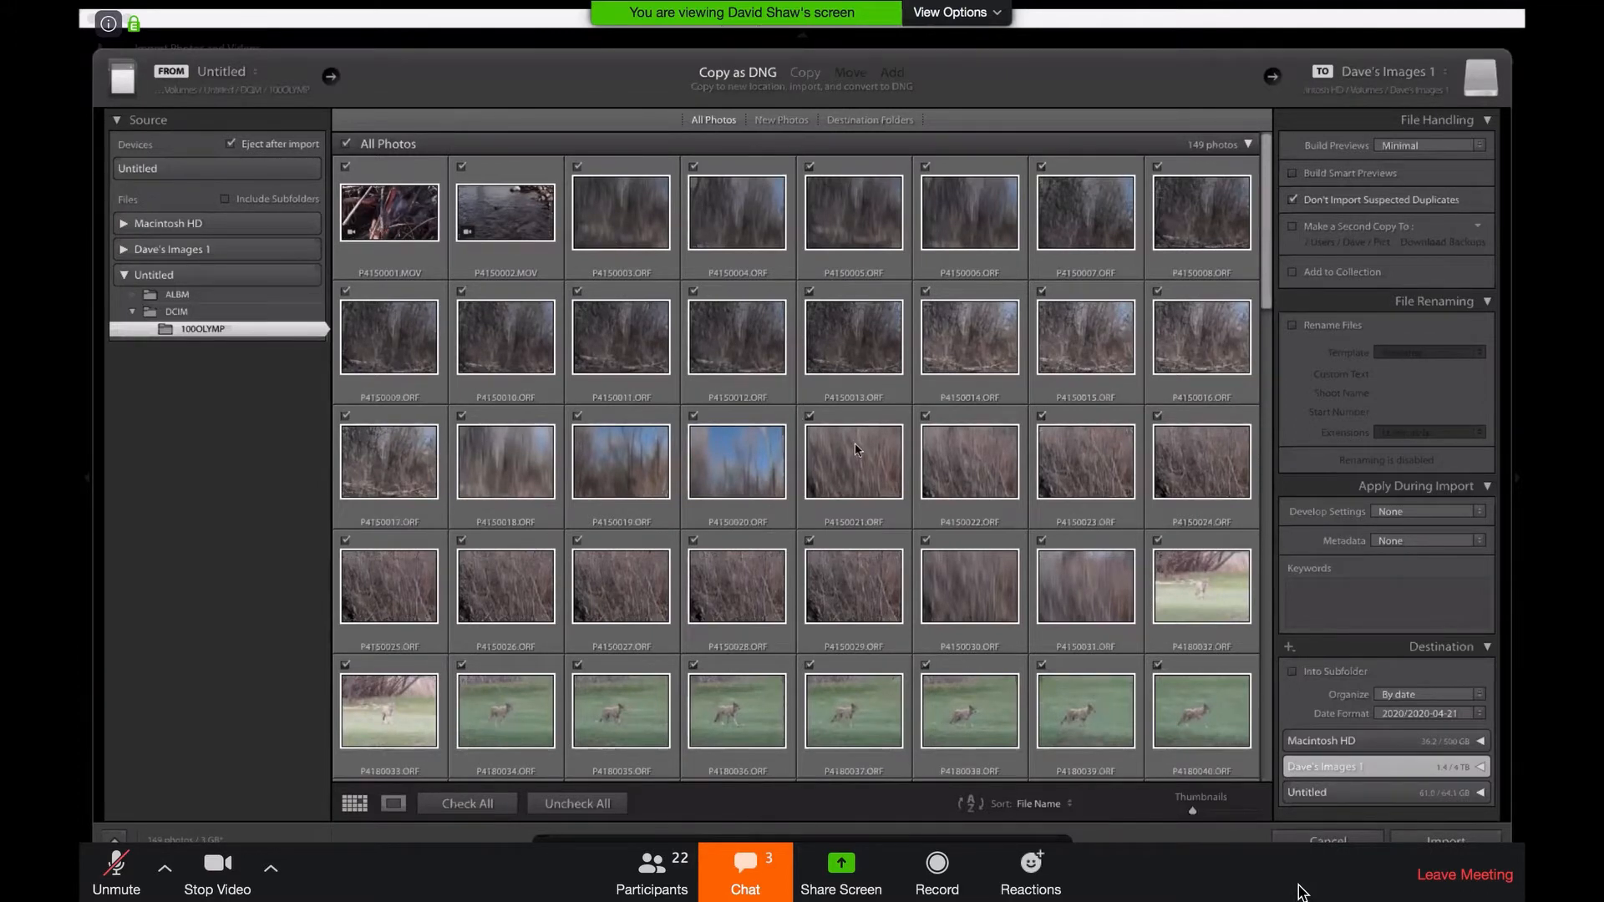
- Look through the thumbnails of the 100OLYMP folder, from the first clips to the last bird photos
scroll(846, 447, "down", 5)
scroll(856, 447, "down", 5)
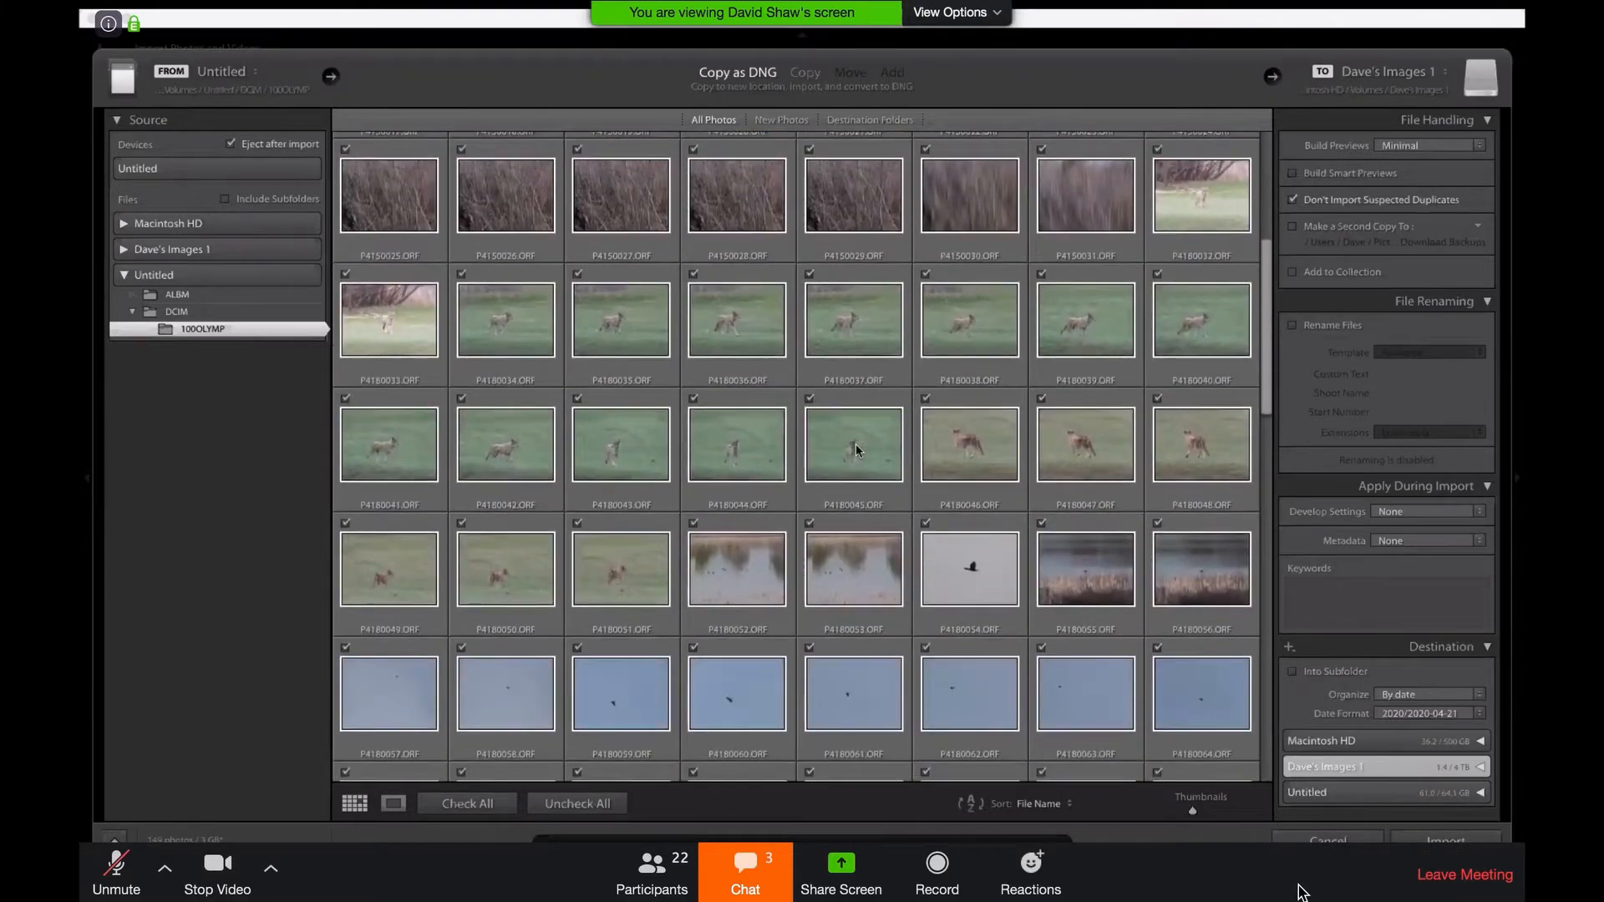
scroll(856, 449, "down", 2)
scroll(855, 450, "up", 4)
scroll(856, 444, "up", 1)
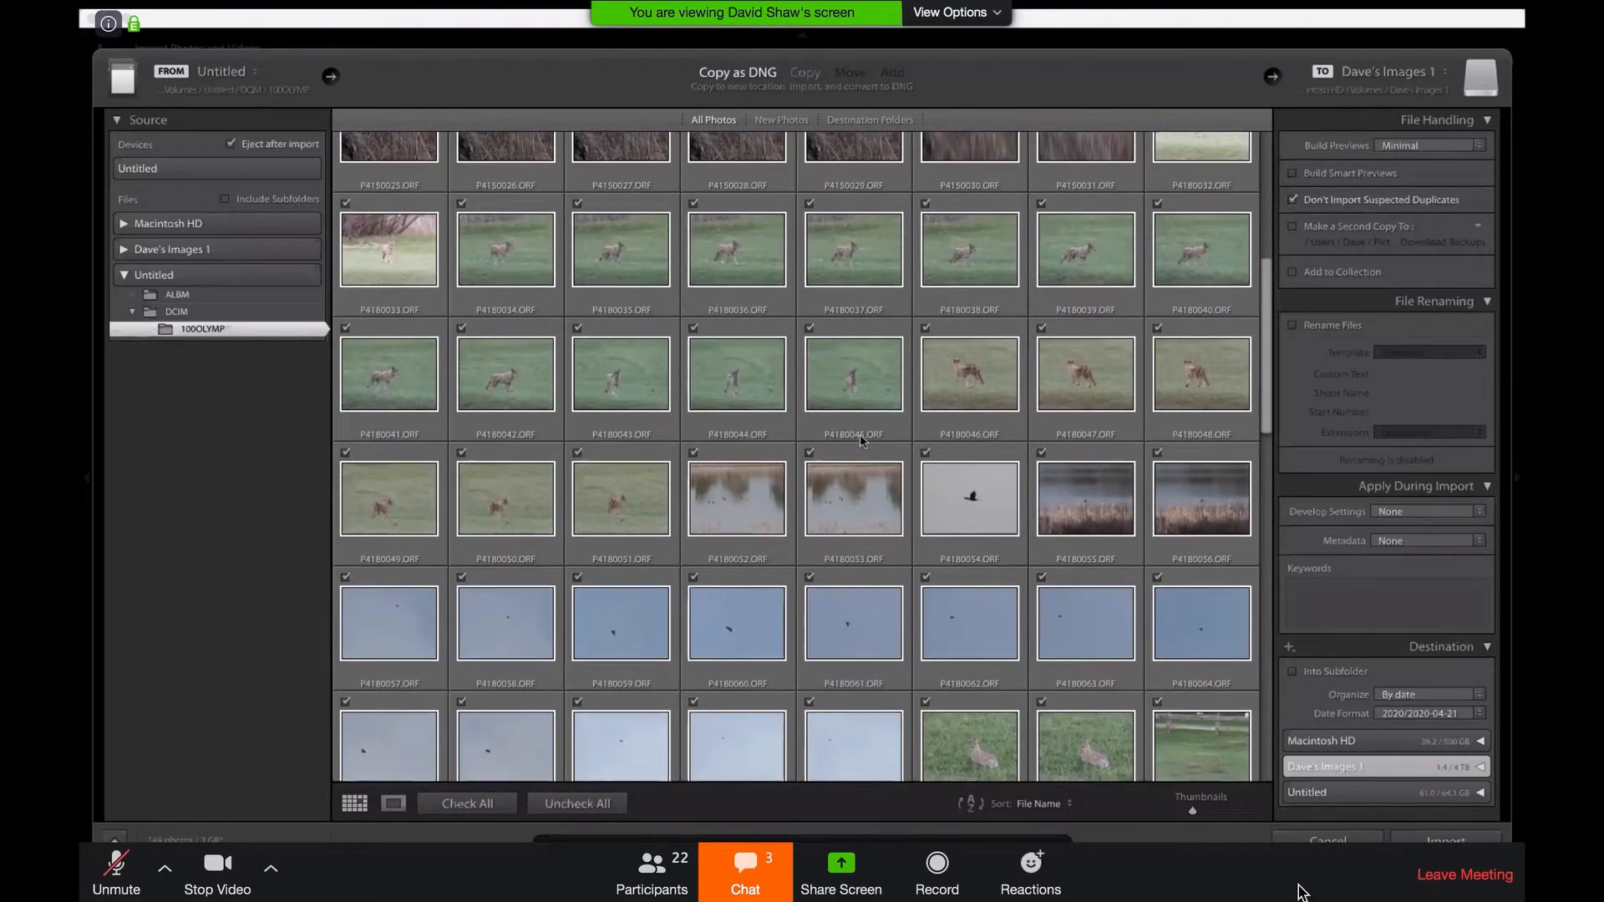
scroll(860, 439, "up", 3)
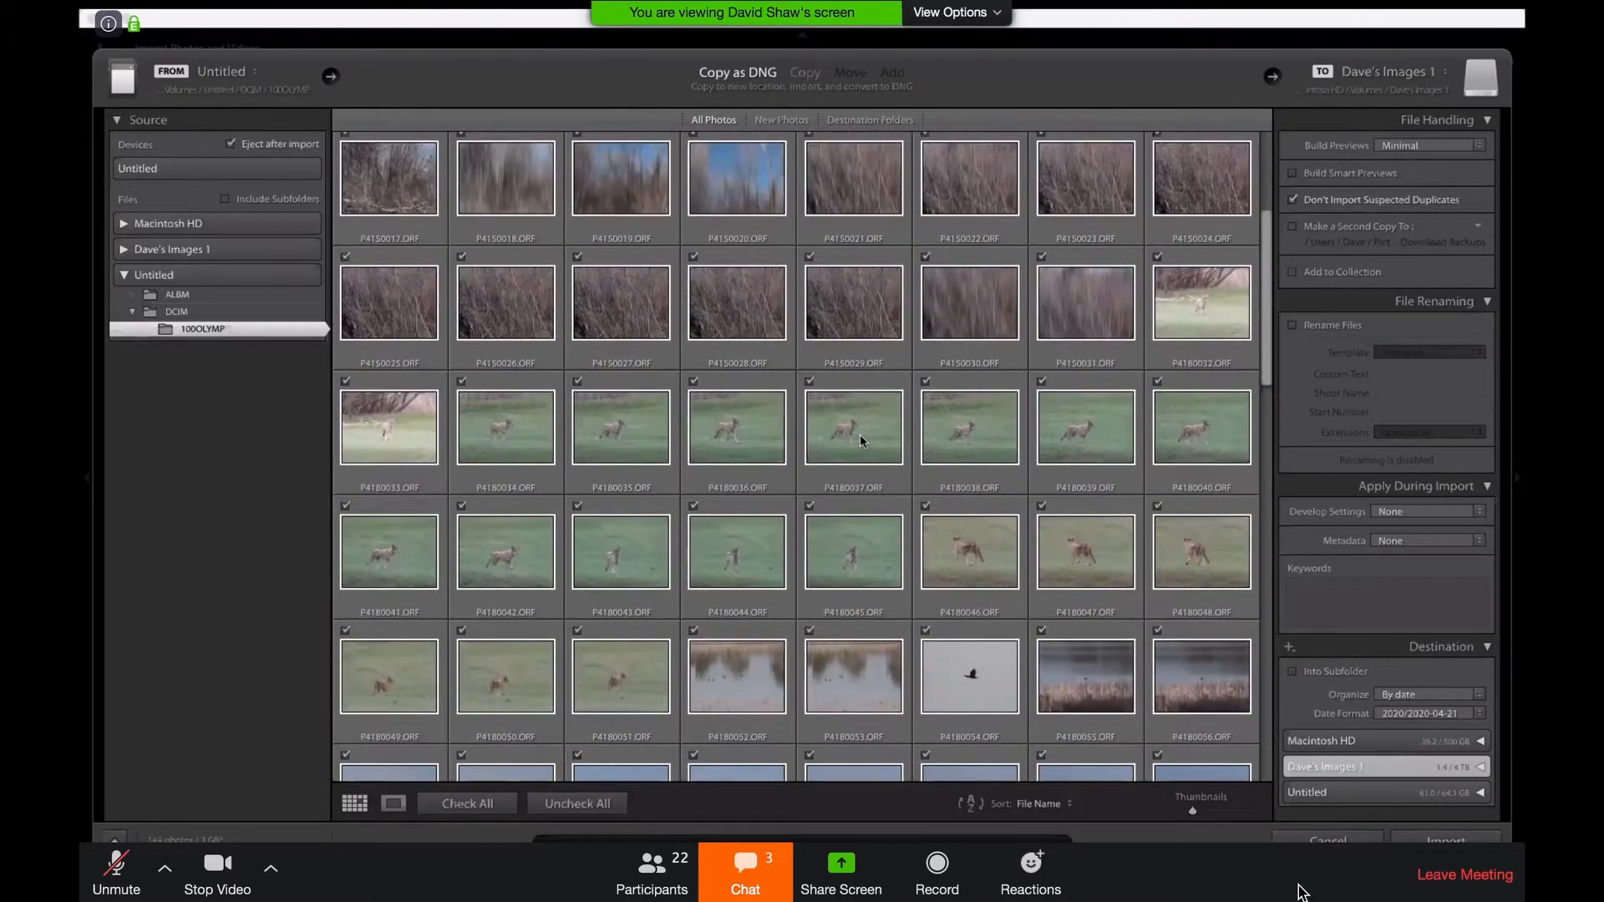
scroll(863, 440, "up", 4)
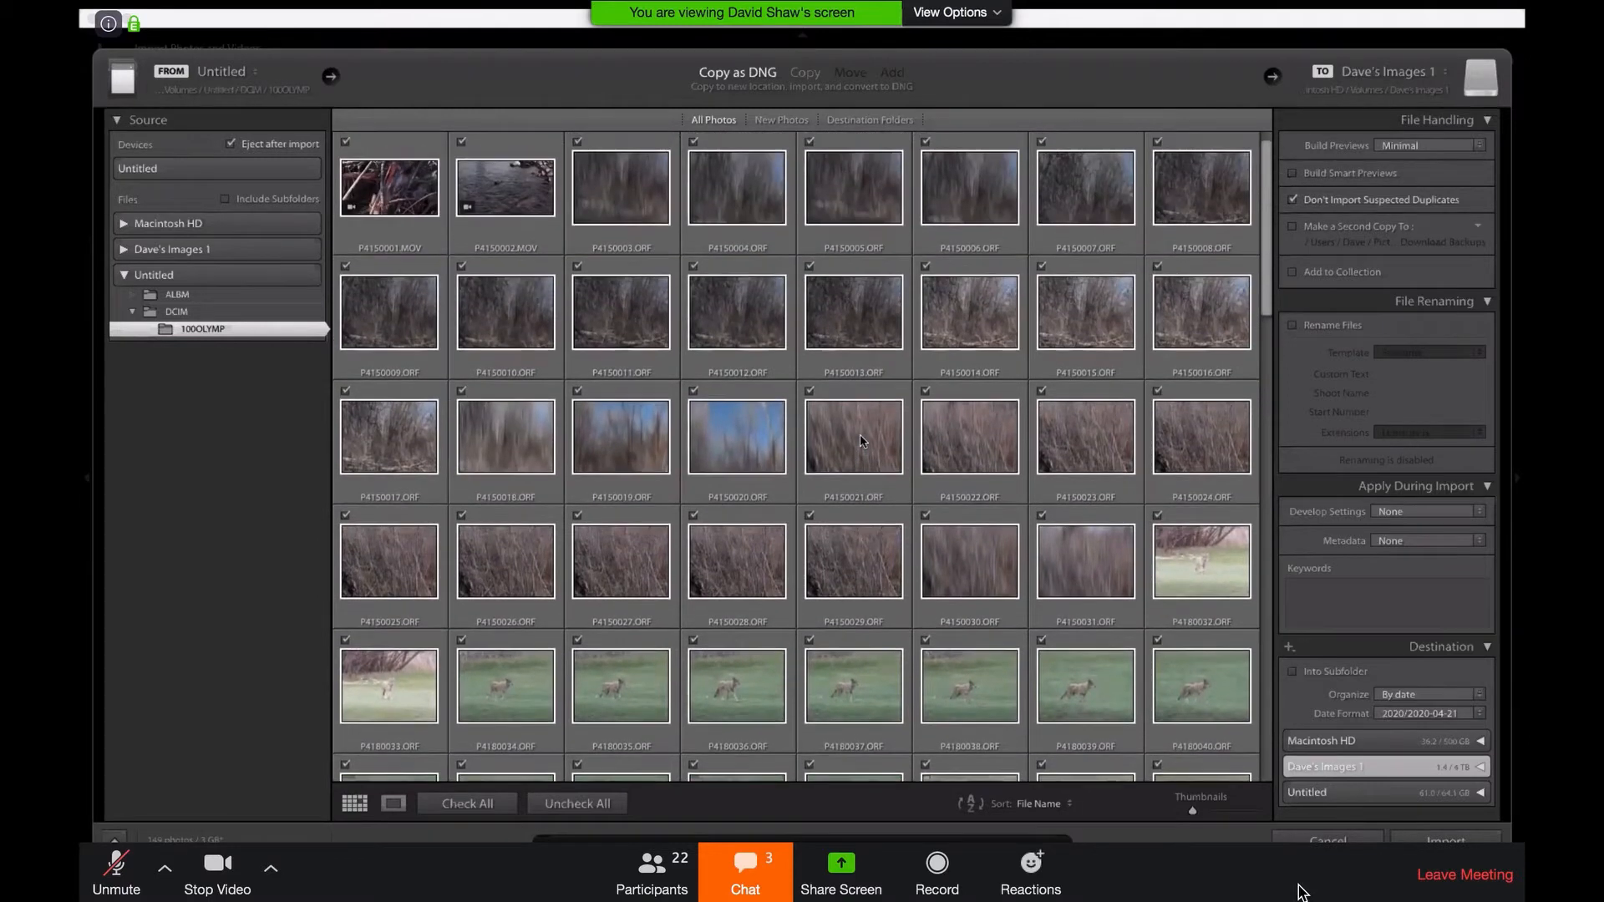
scroll(863, 441, "down", 1)
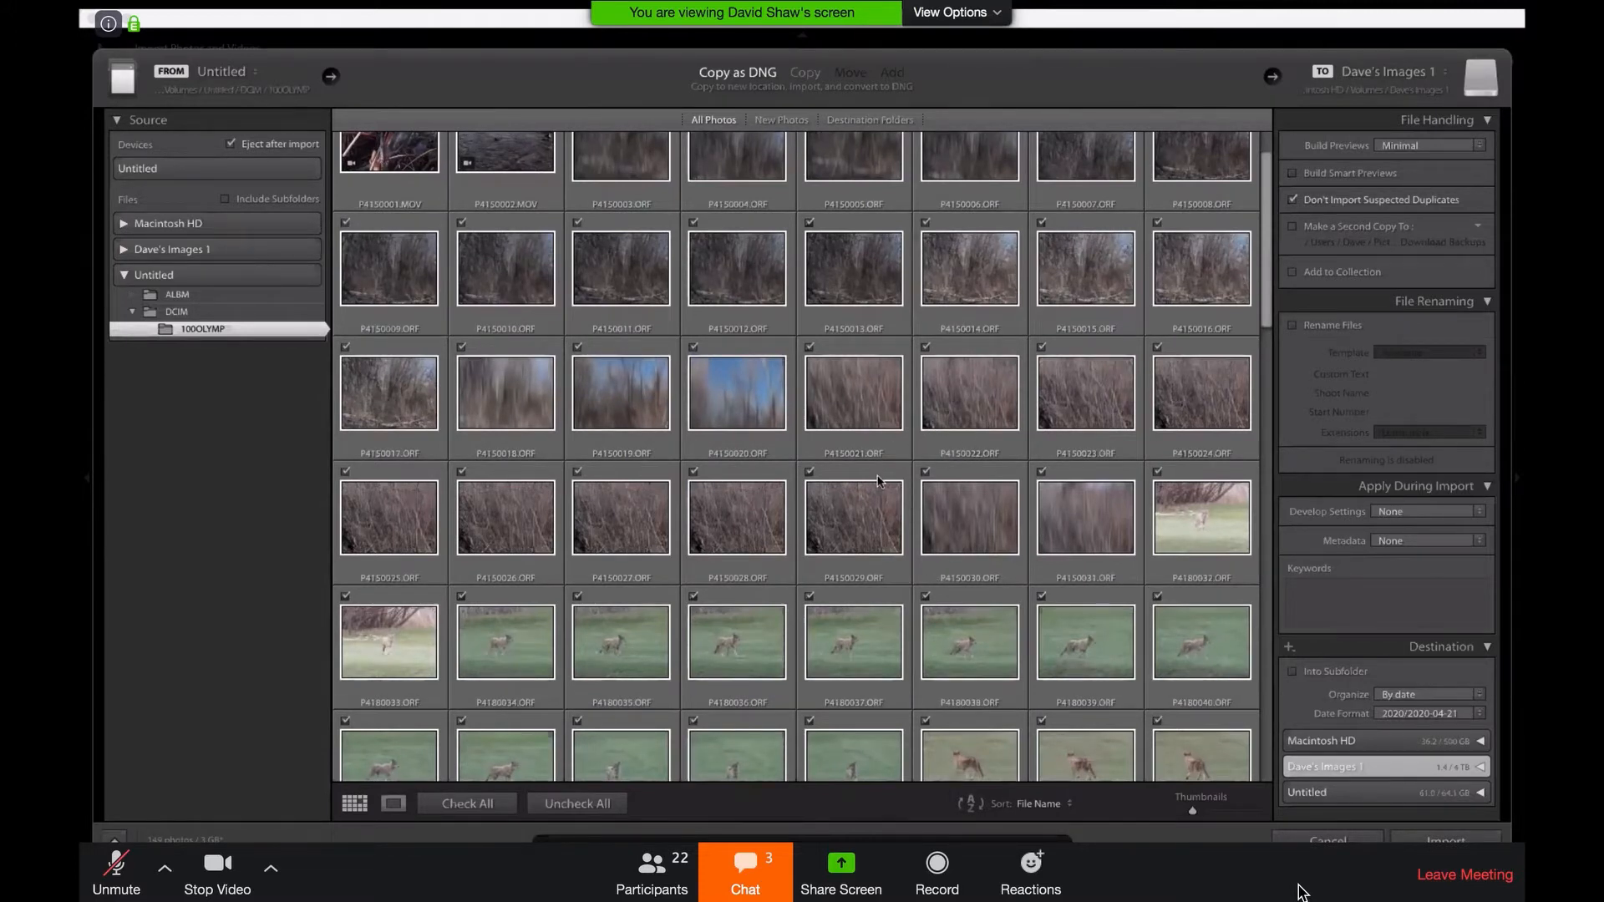
scroll(879, 480, "down", 5)
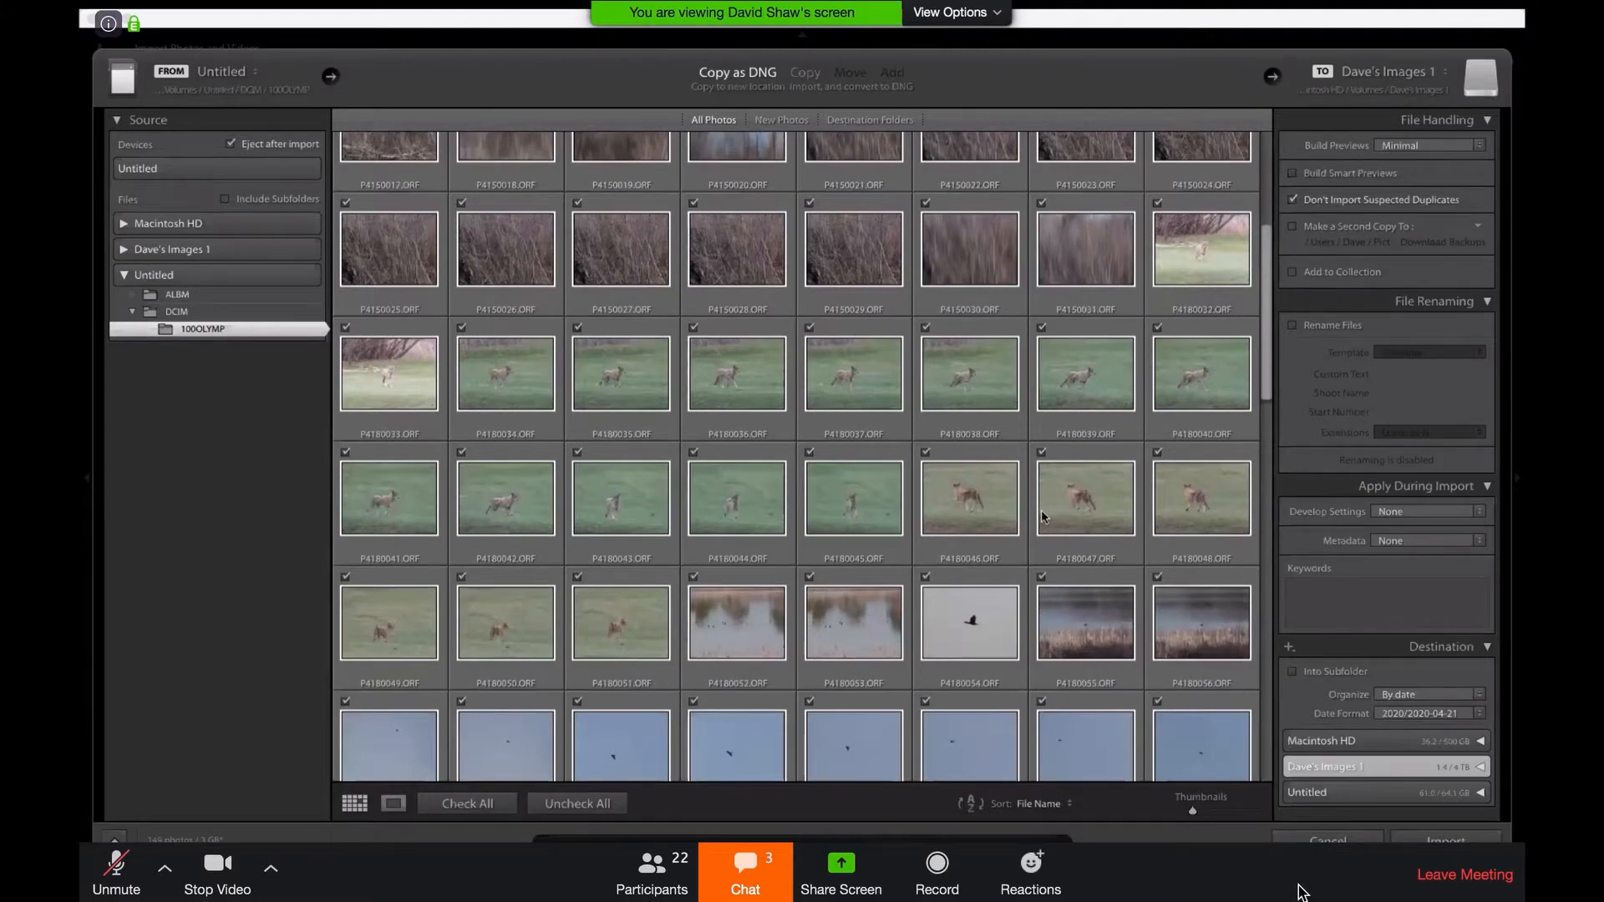
scroll(1042, 511, "down", 5)
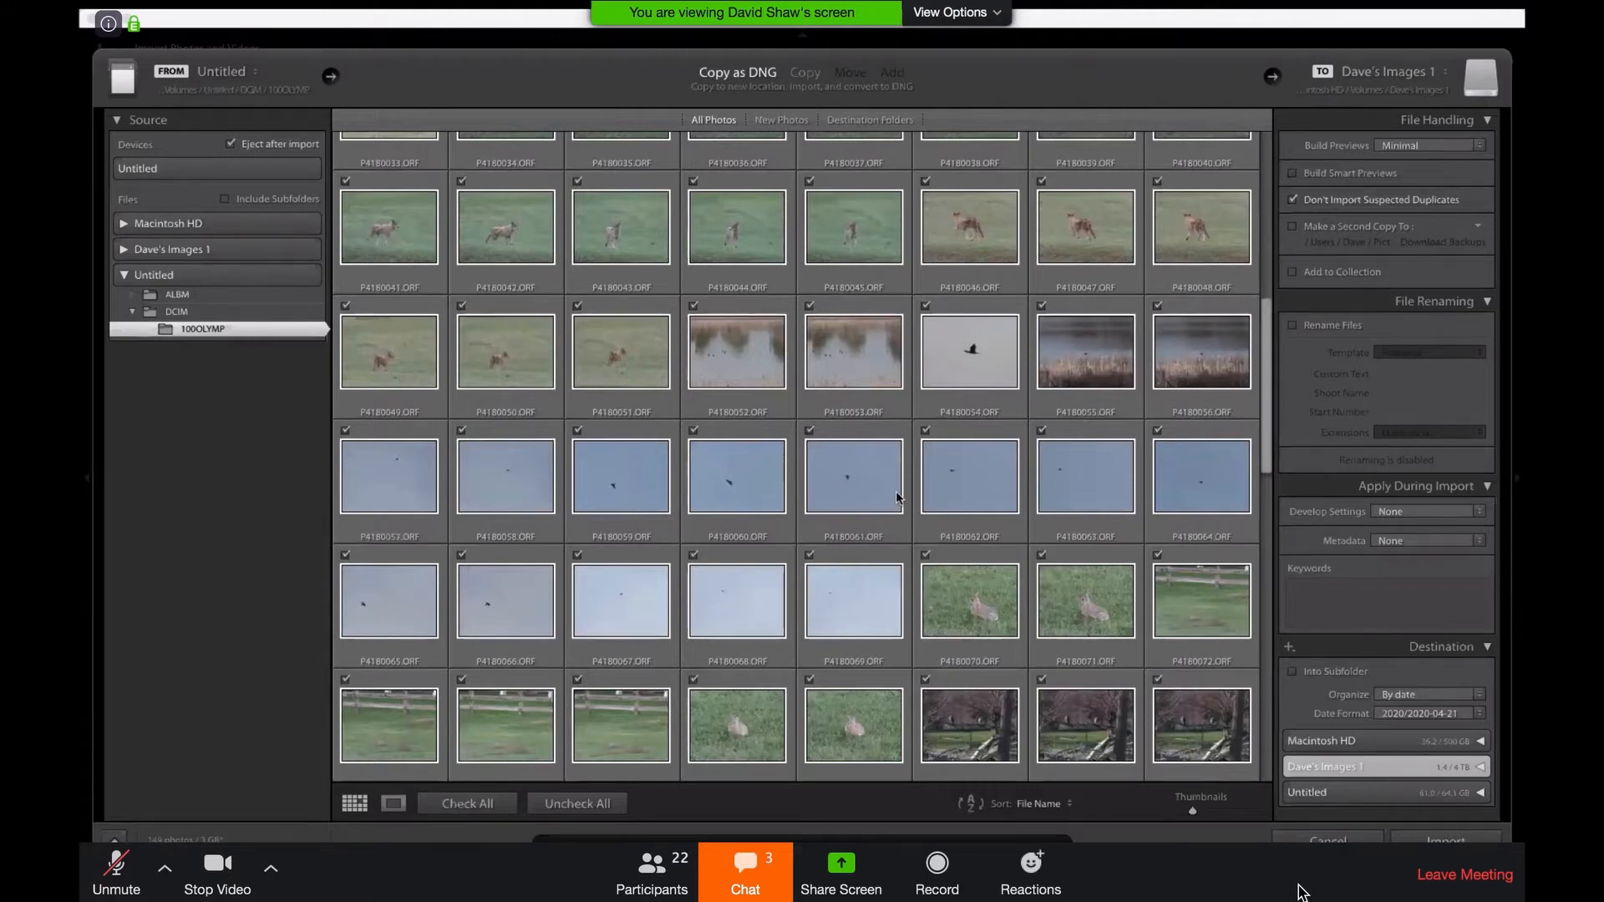
scroll(895, 493, "down", 1)
scroll(895, 494, "down", 4)
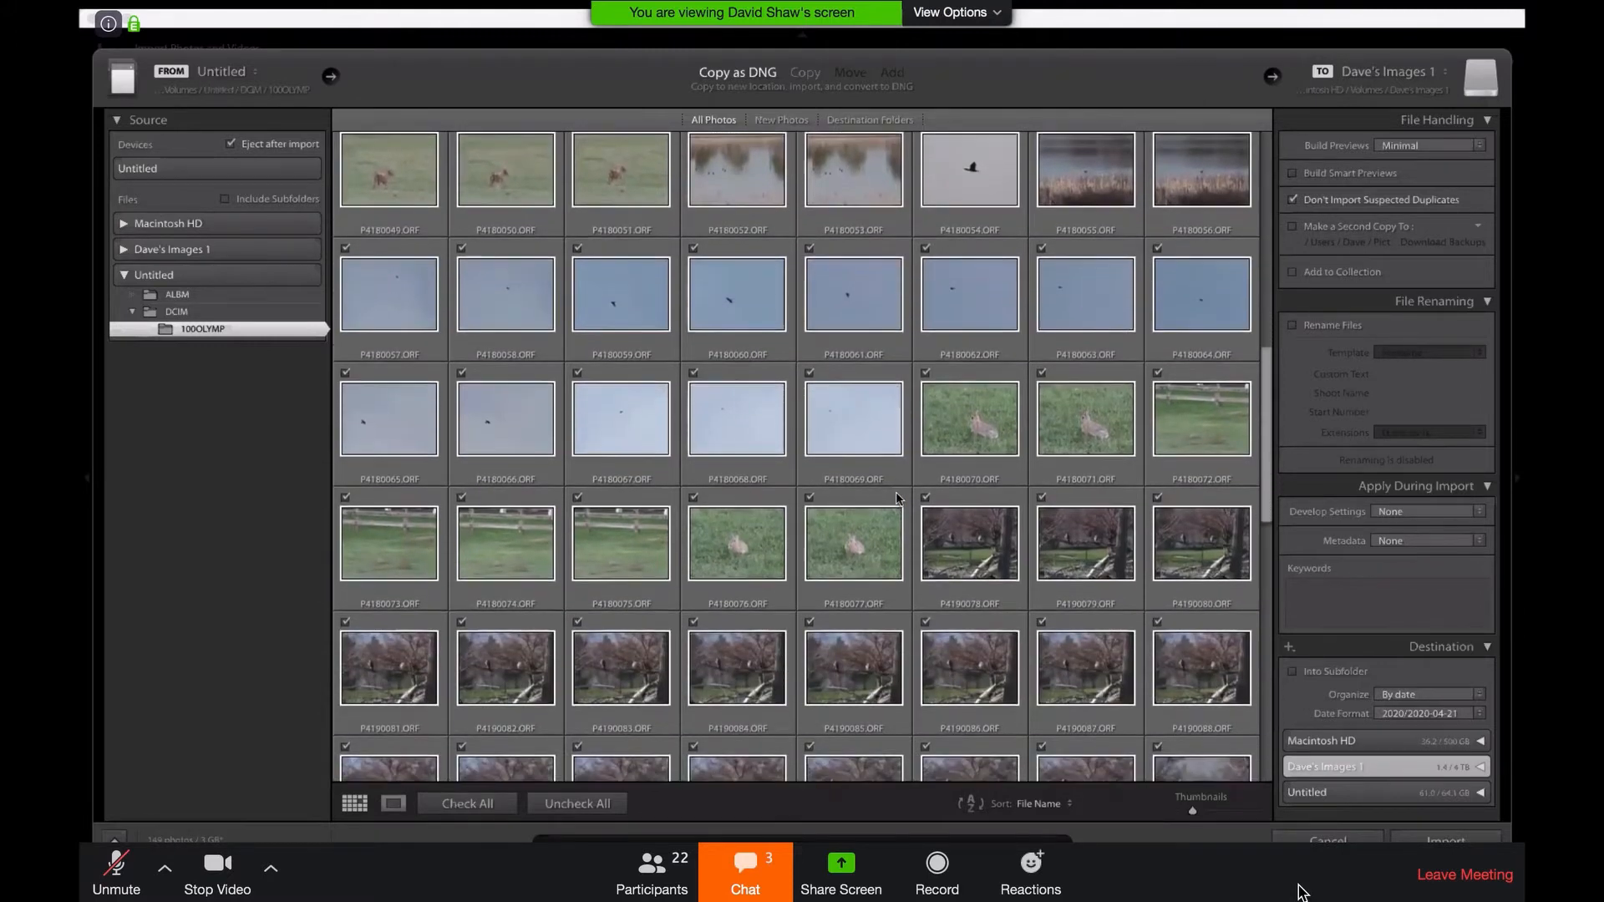
scroll(896, 498, "down", 6)
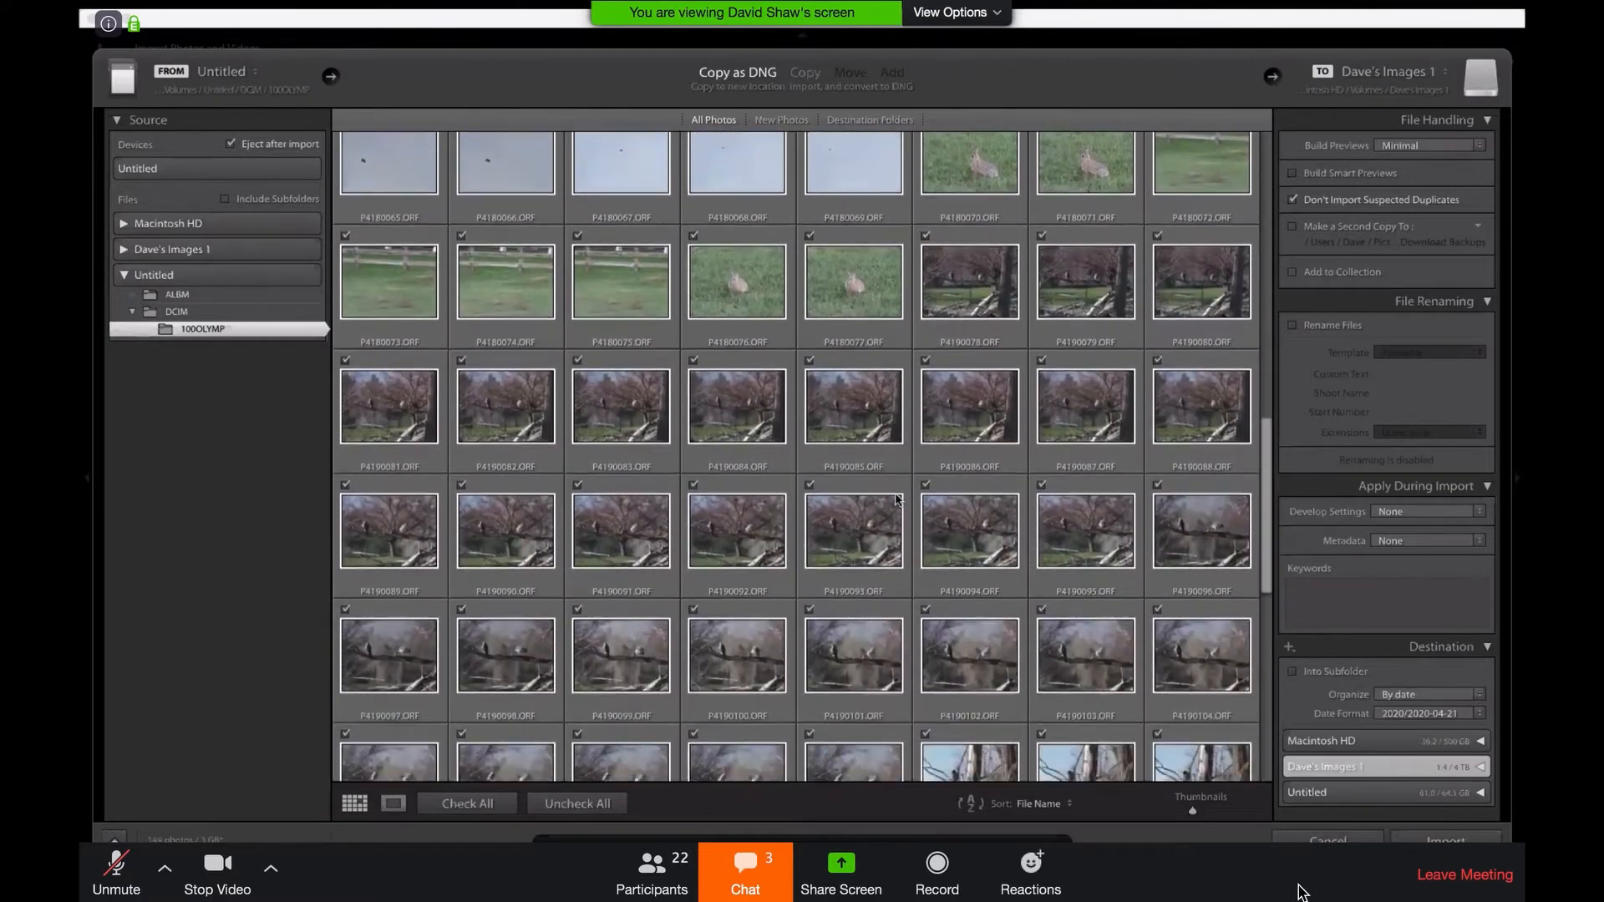
scroll(896, 498, "down", 2)
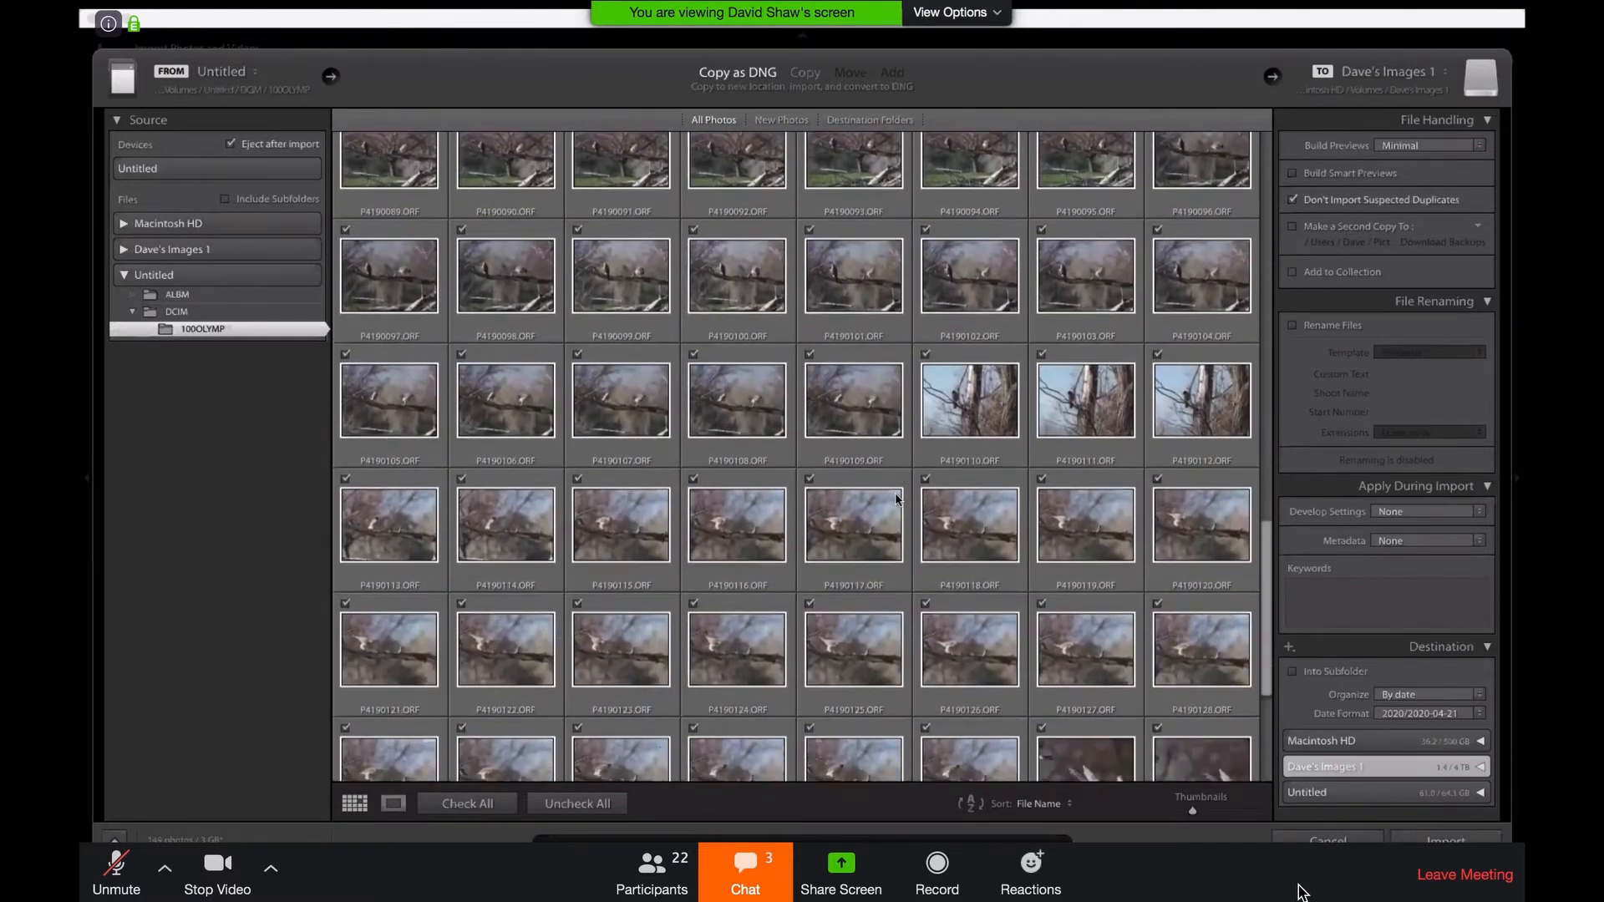
scroll(895, 498, "down", 3)
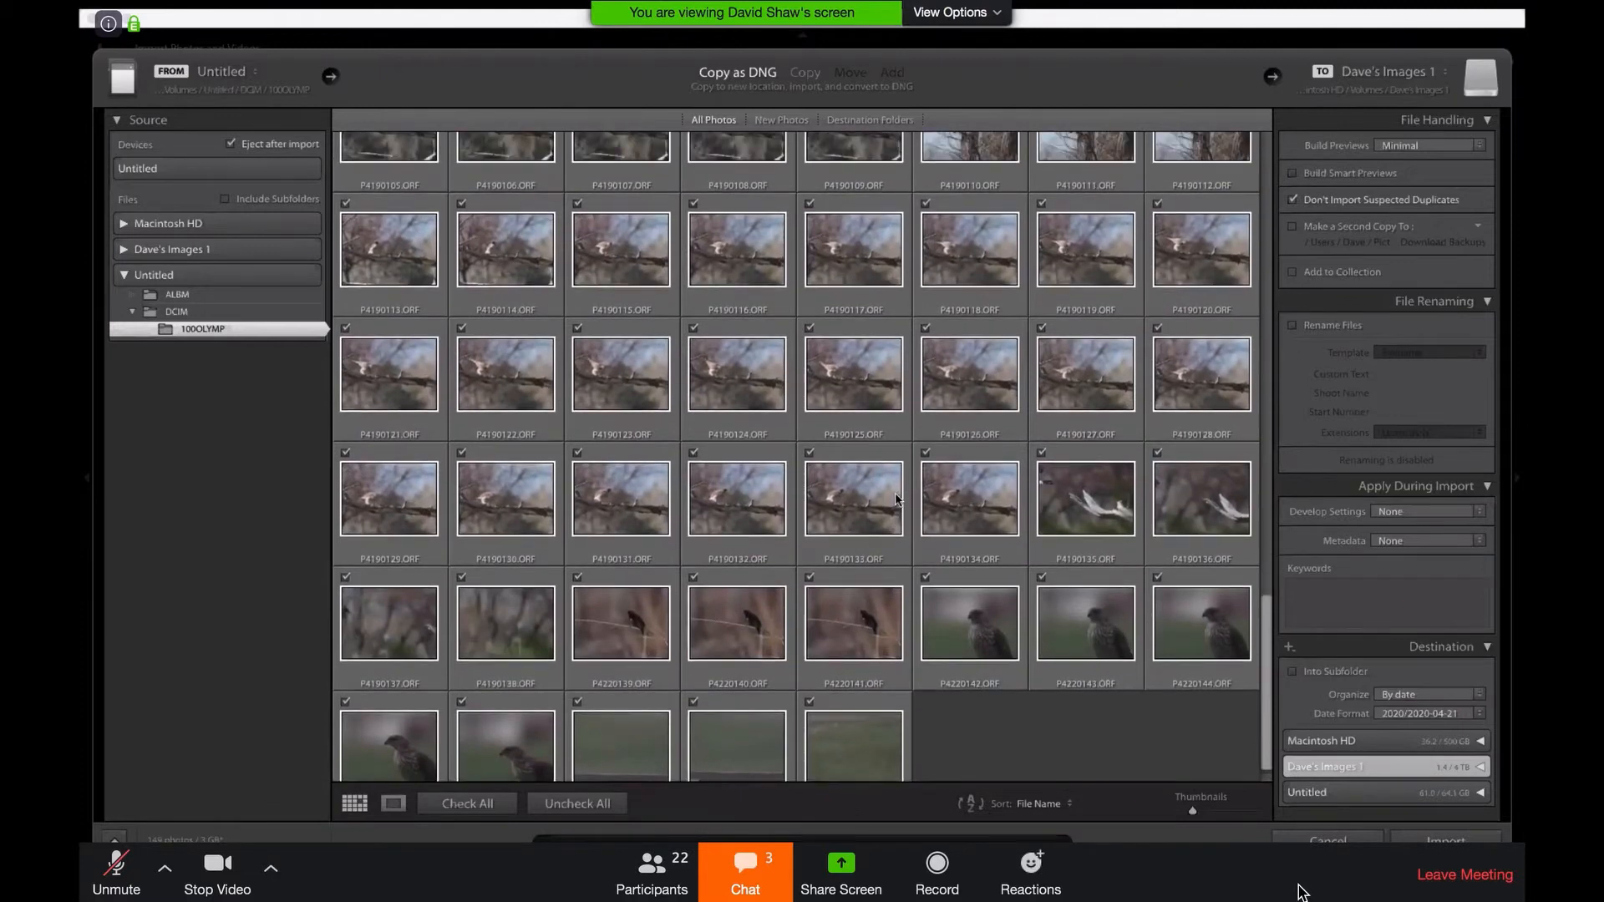
- Exclude photos P4180052, P4180053 and P4180054 from the import
scroll(896, 499, "up", 6)
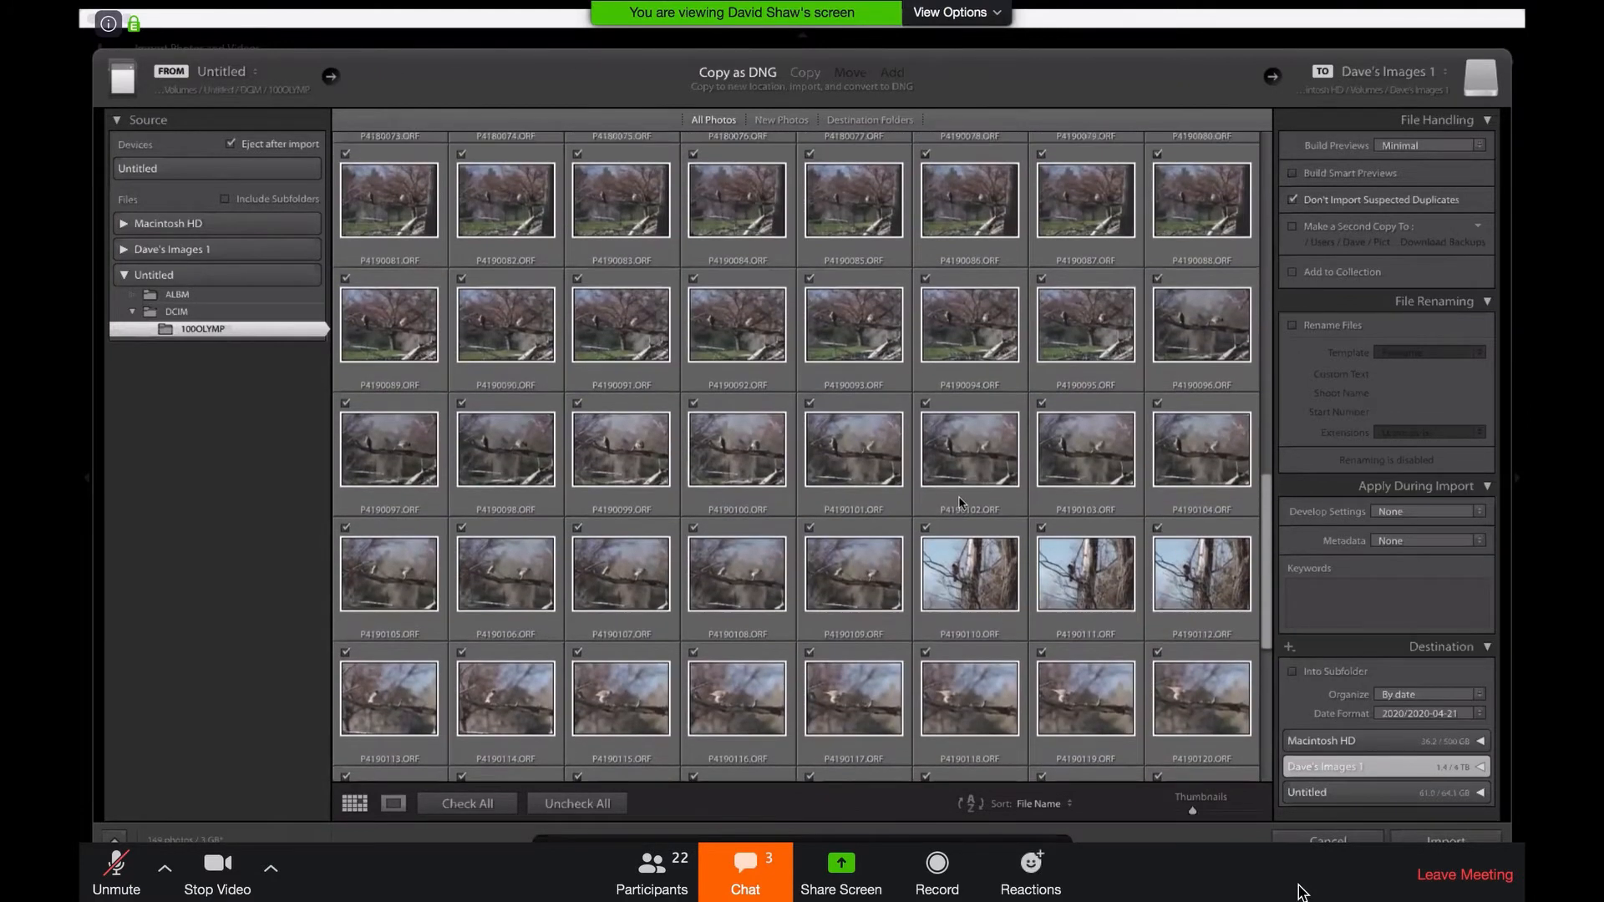
scroll(965, 501, "up", 7)
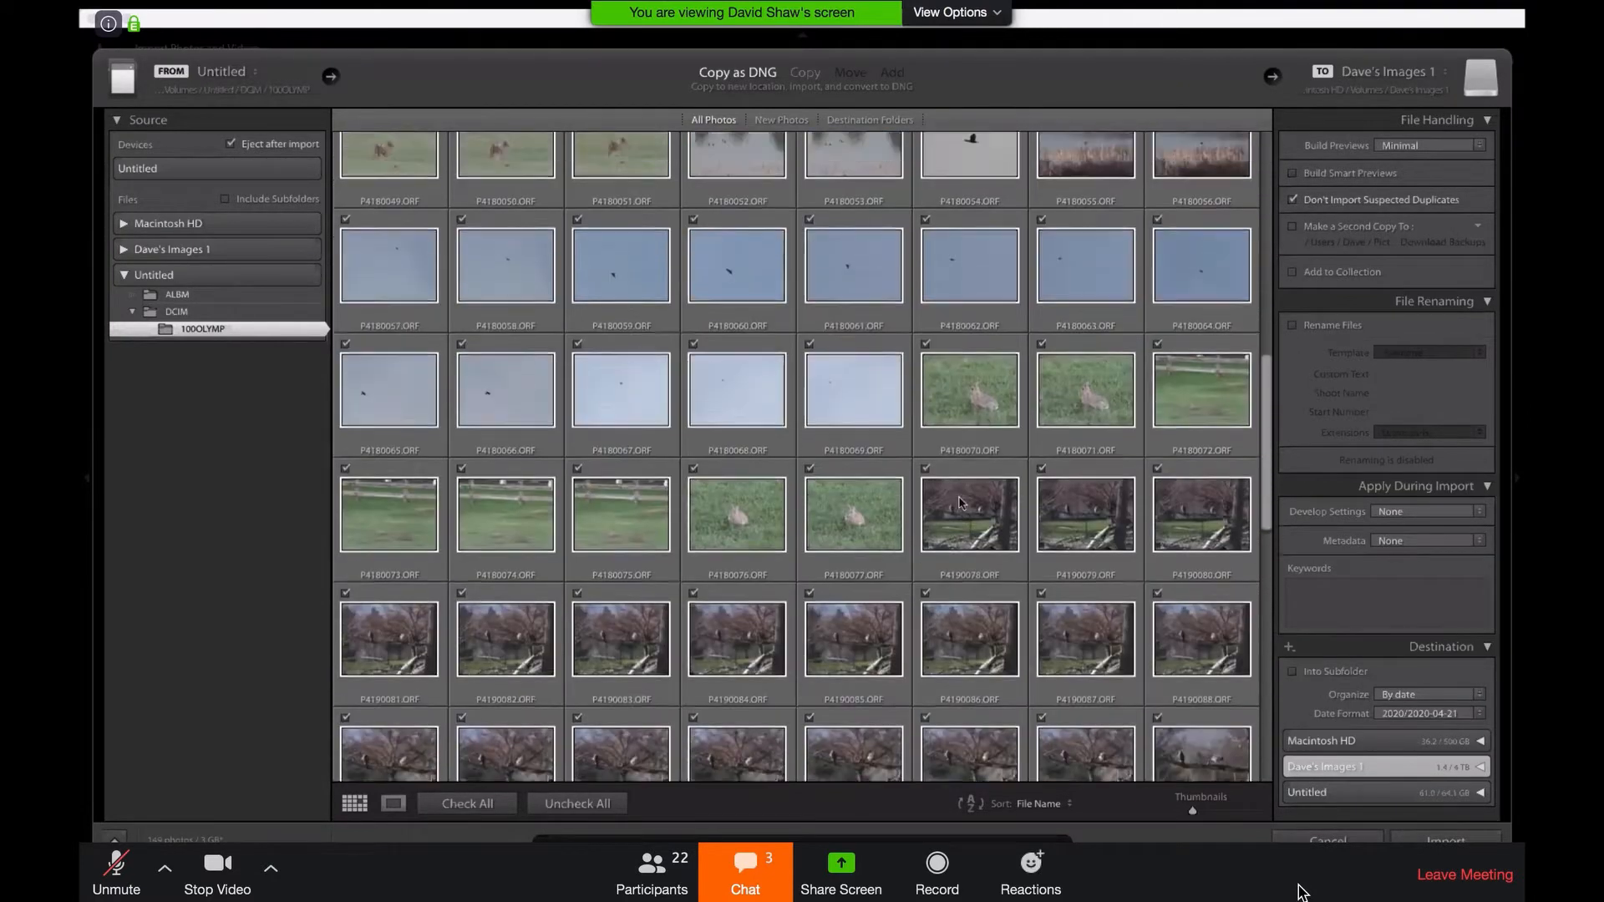
scroll(969, 500, "up", 4)
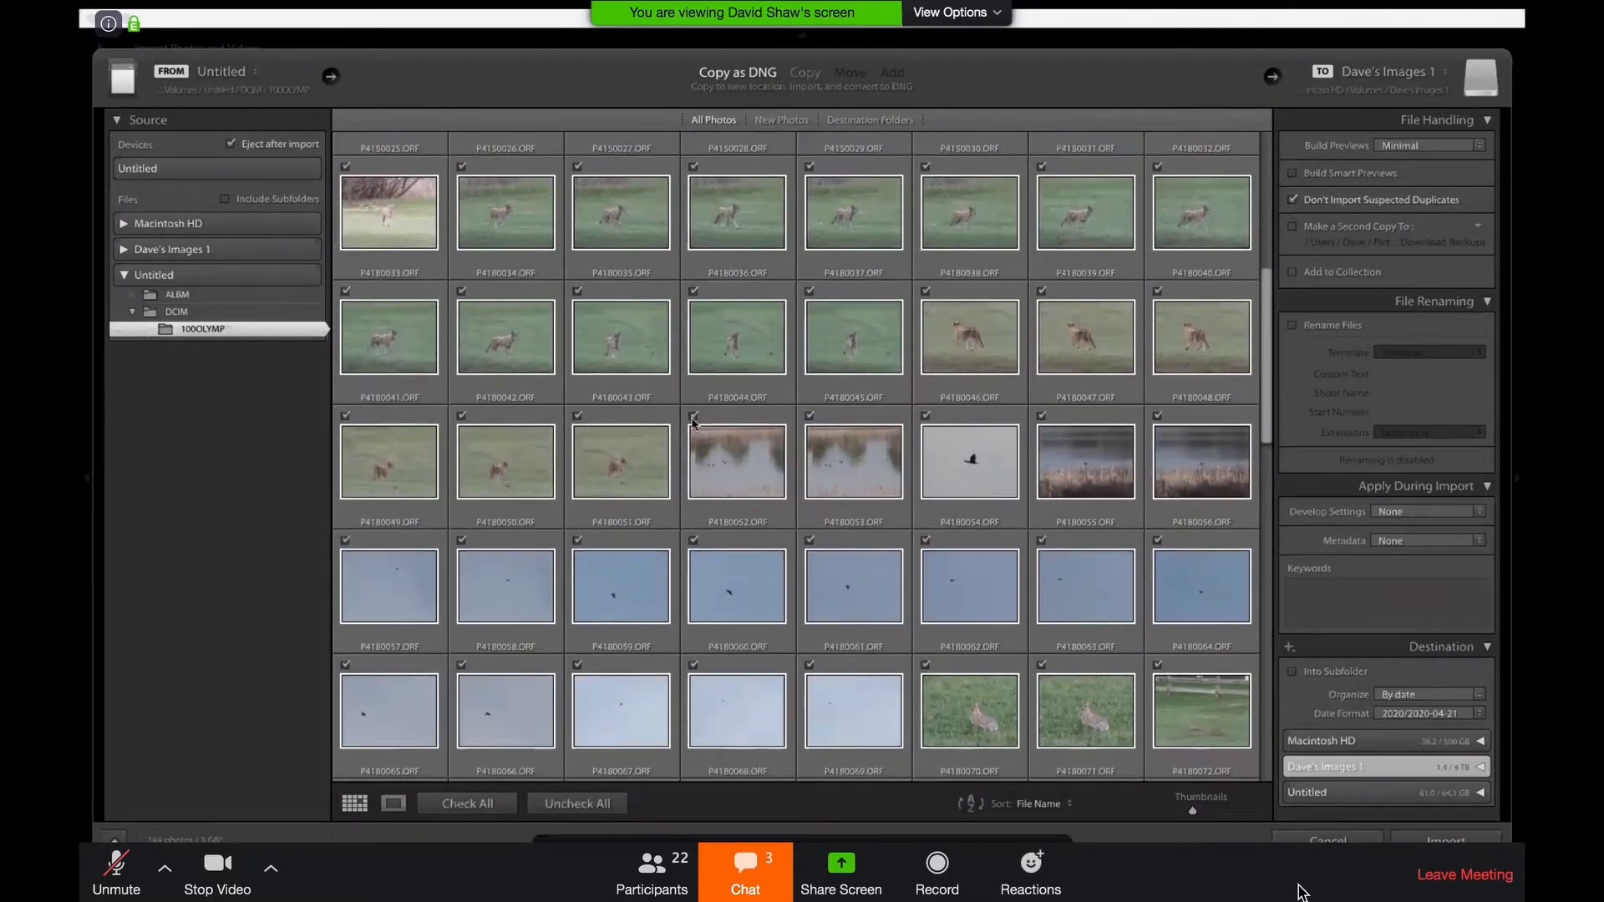
left_click(692, 416)
left_click(810, 417)
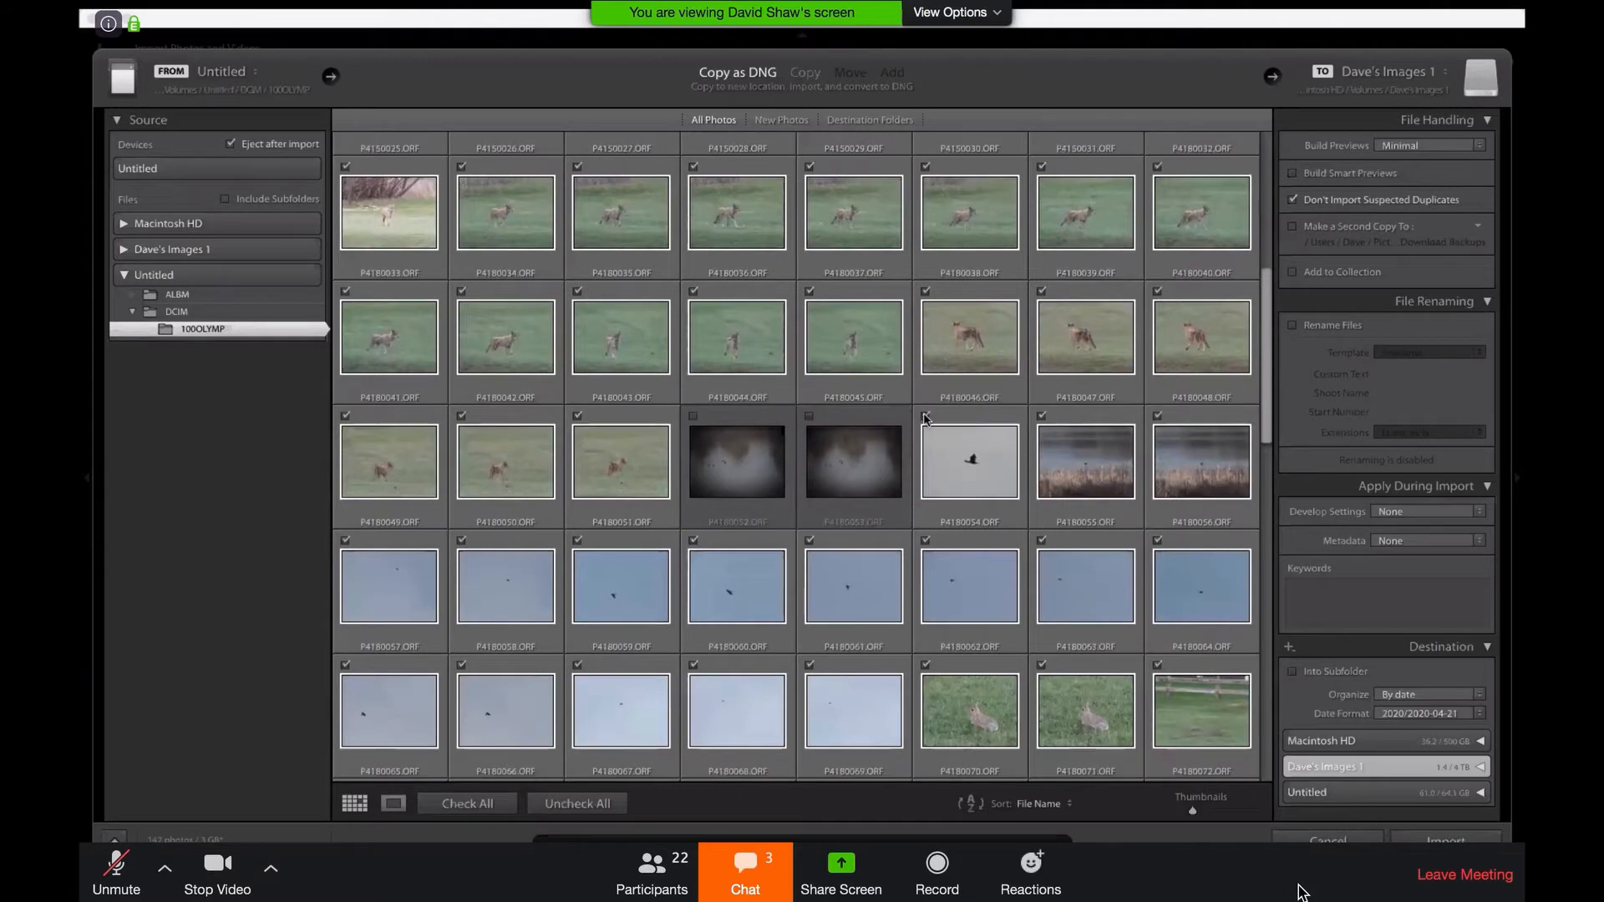
left_click(924, 416)
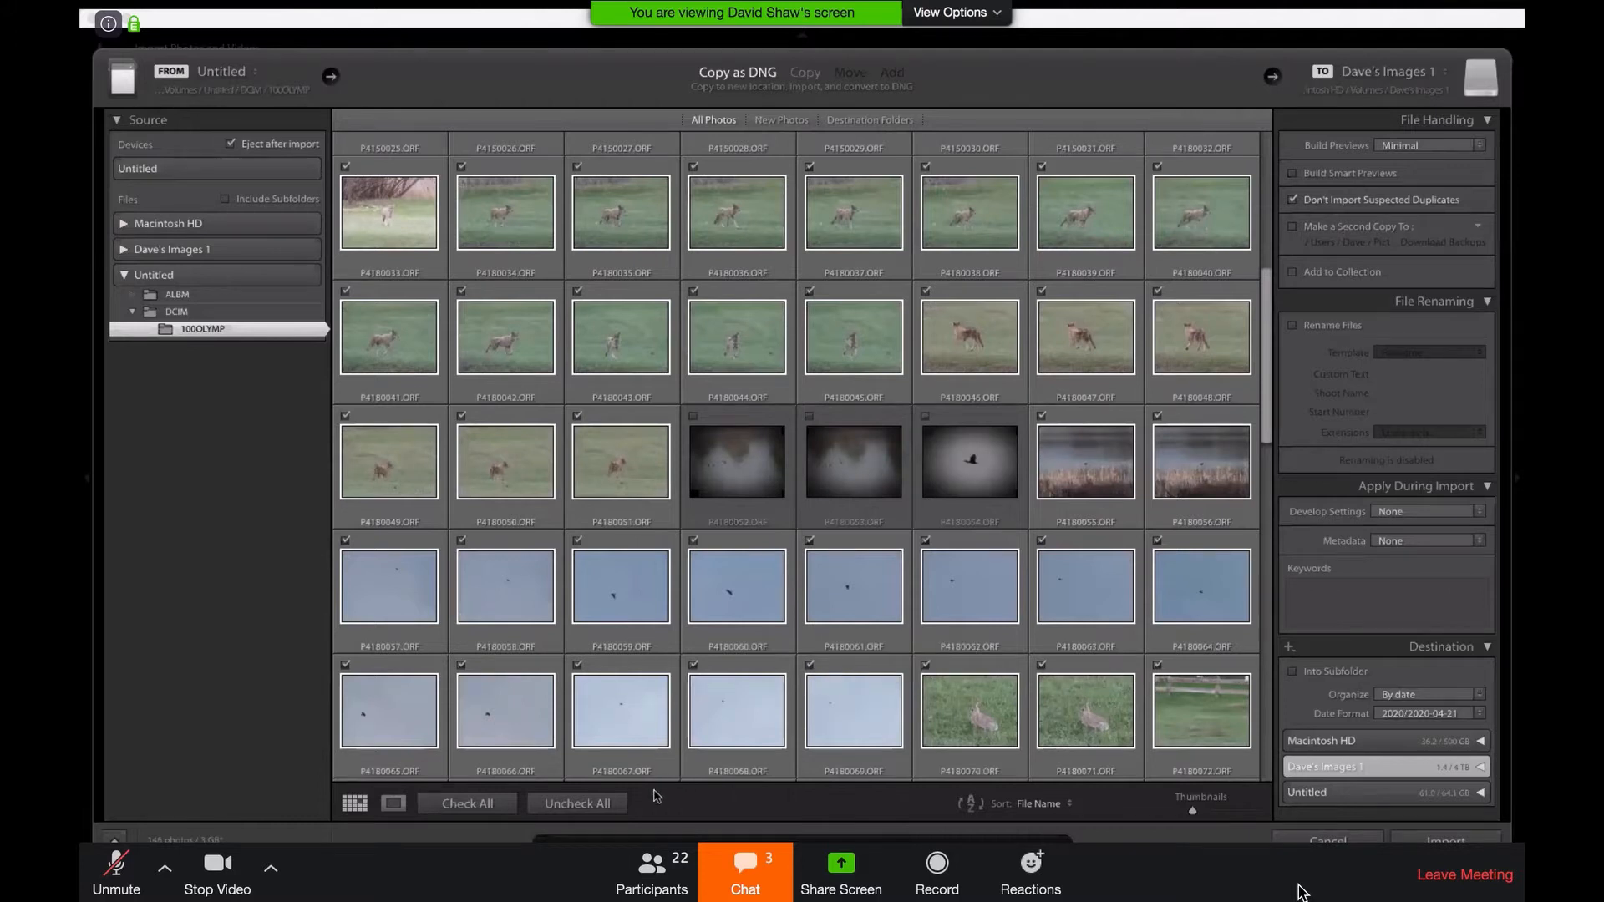
- Clear all photos from the import, and mark only the coyote series P4180033 through P4180045 for importing
left_click(571, 805)
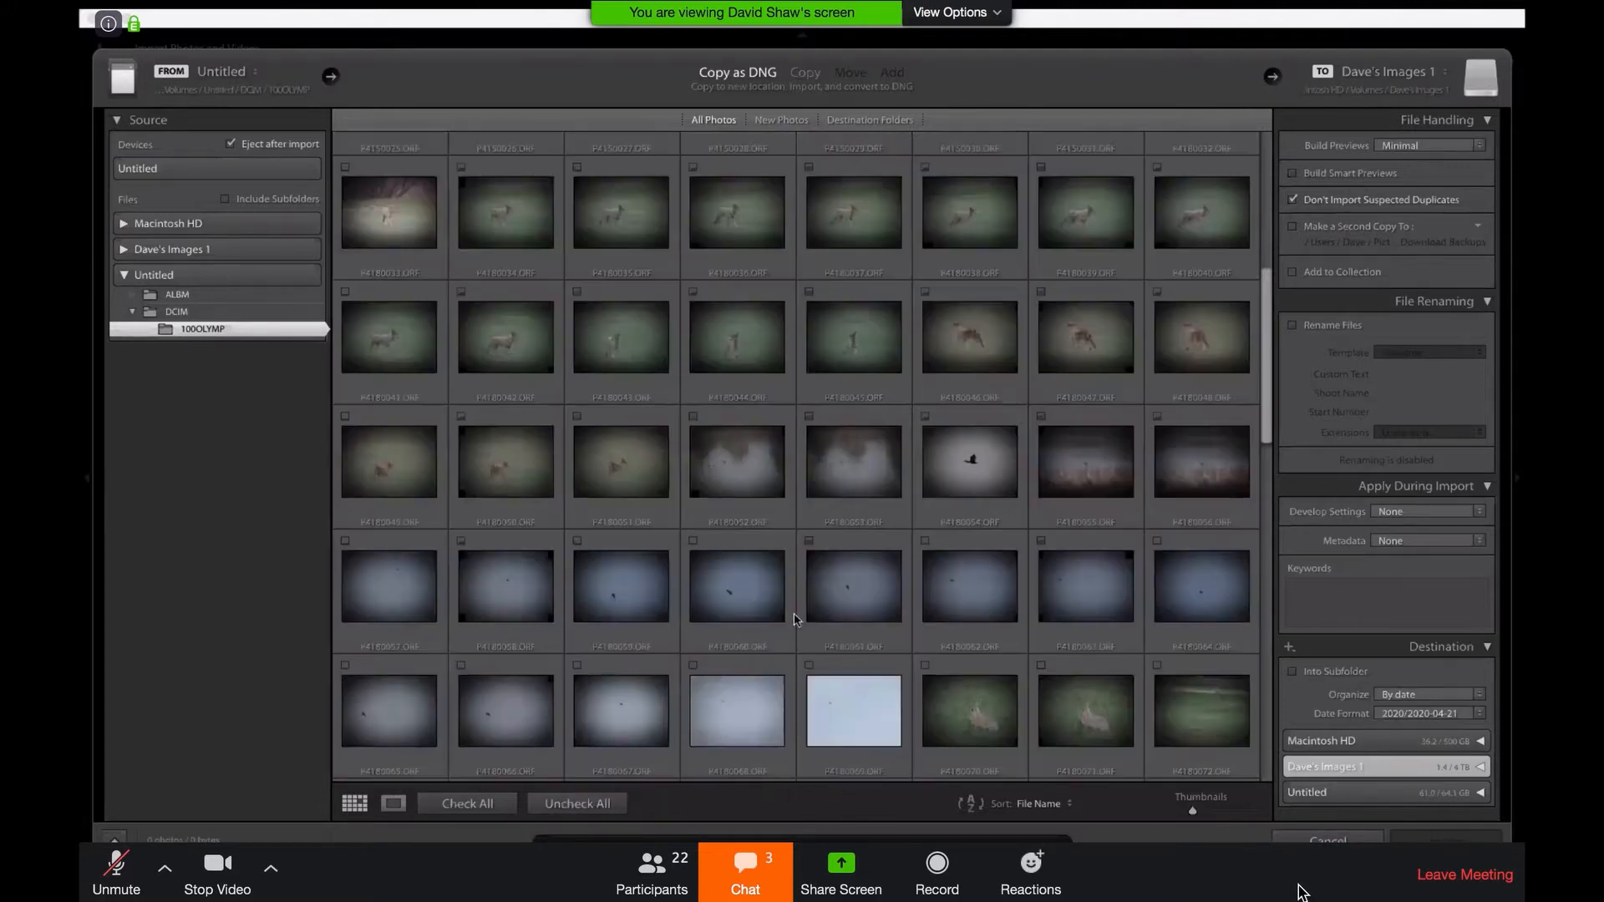
scroll(826, 585, "up", 5)
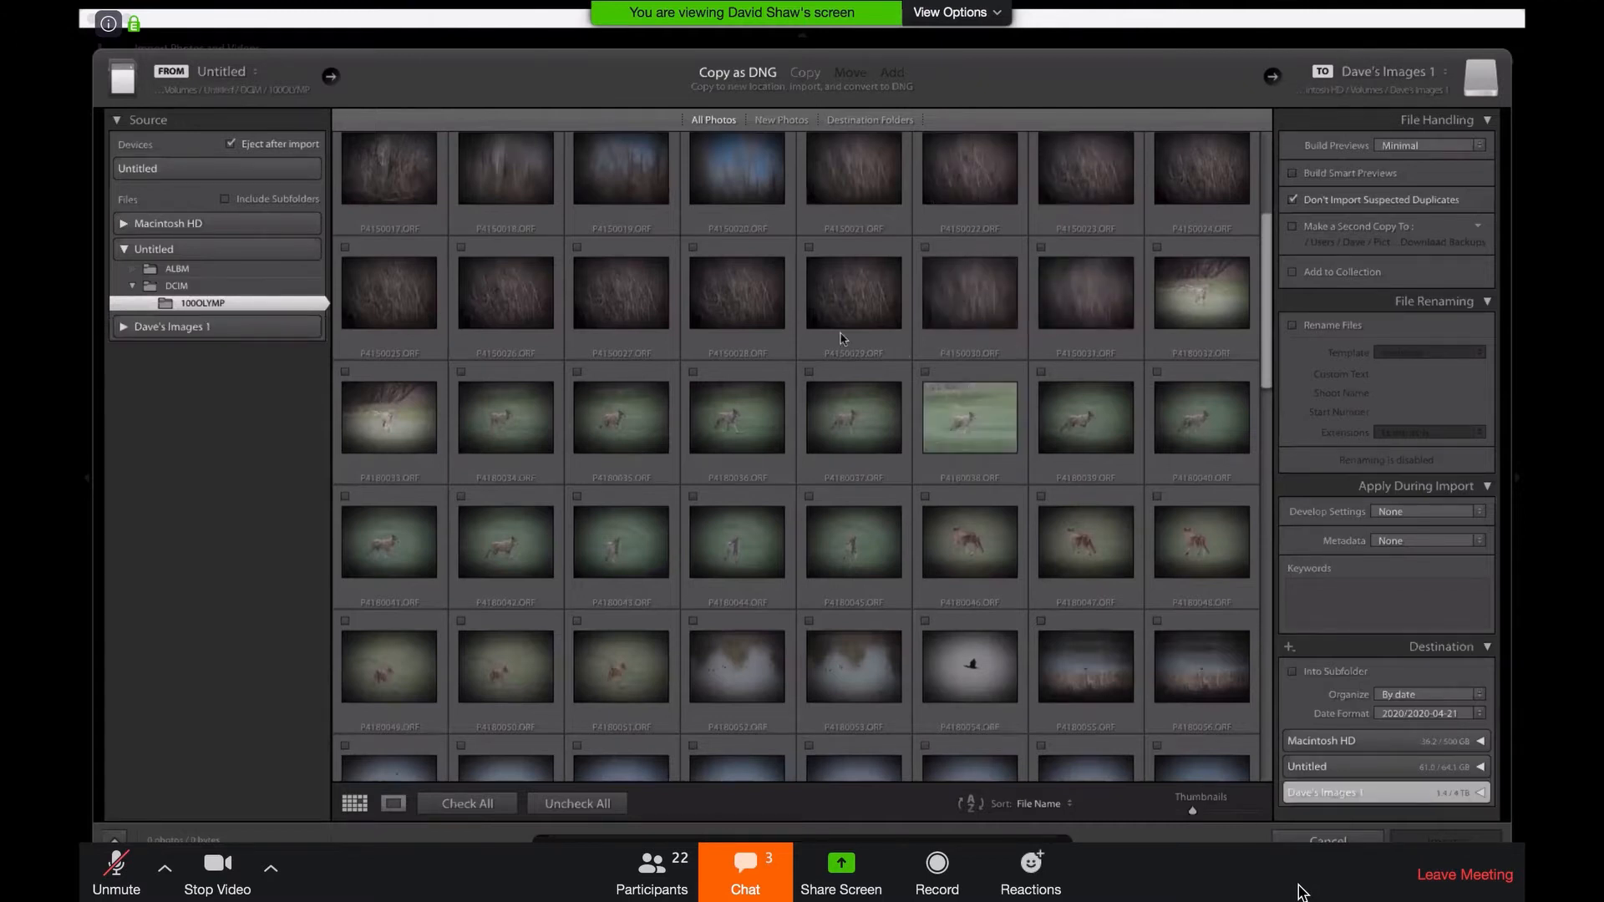
left_click(410, 374)
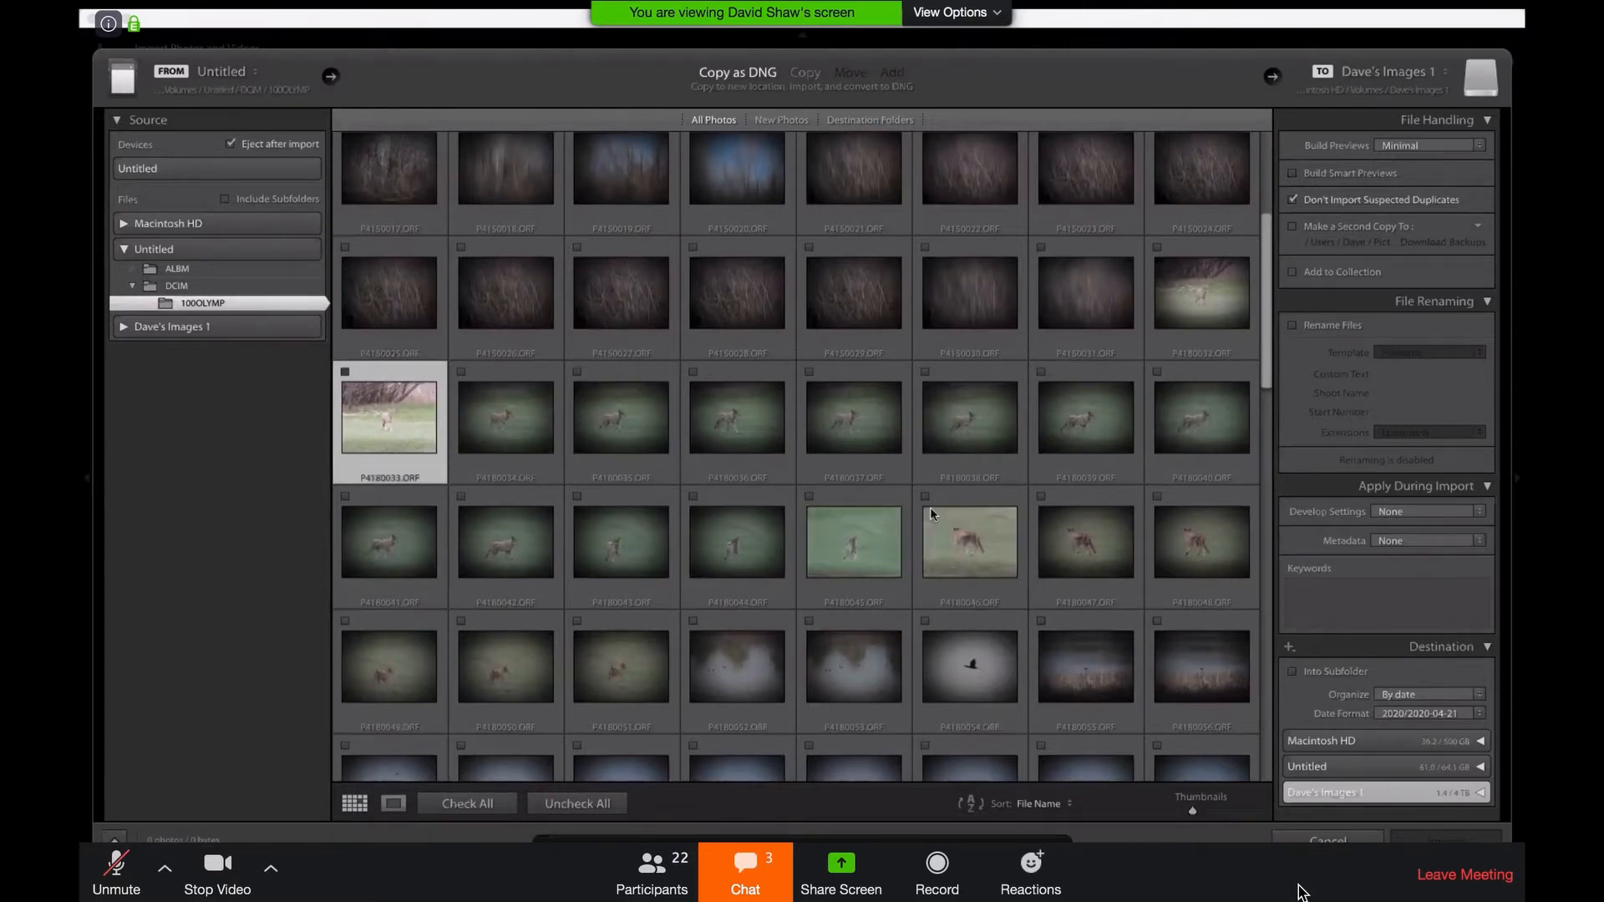
left_click(869, 510, "shift")
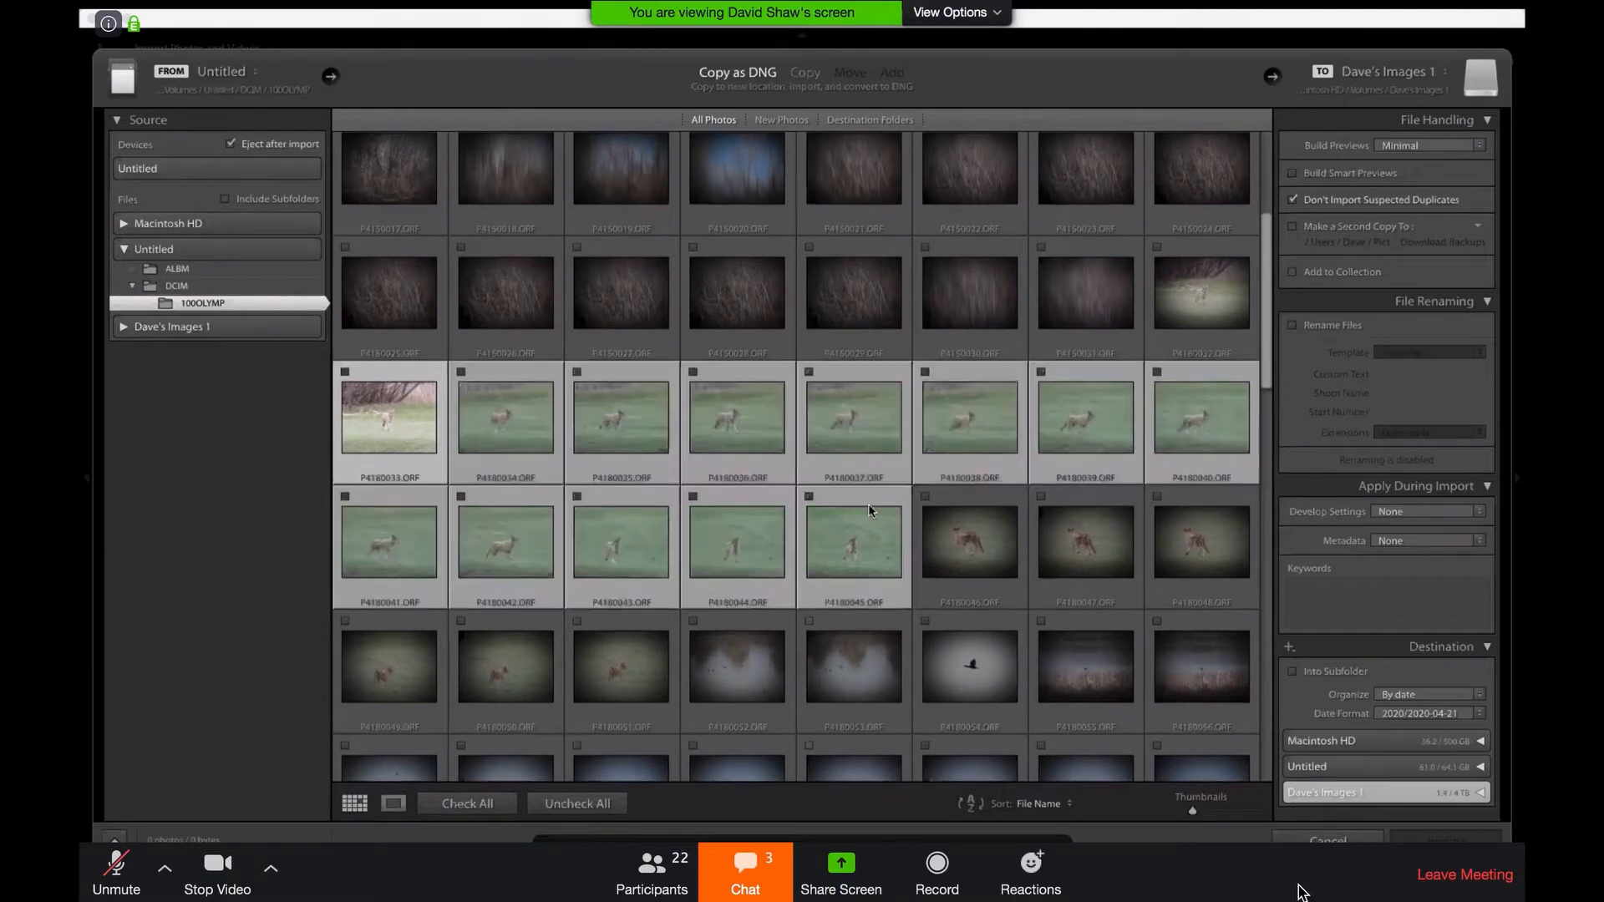
left_click(810, 498)
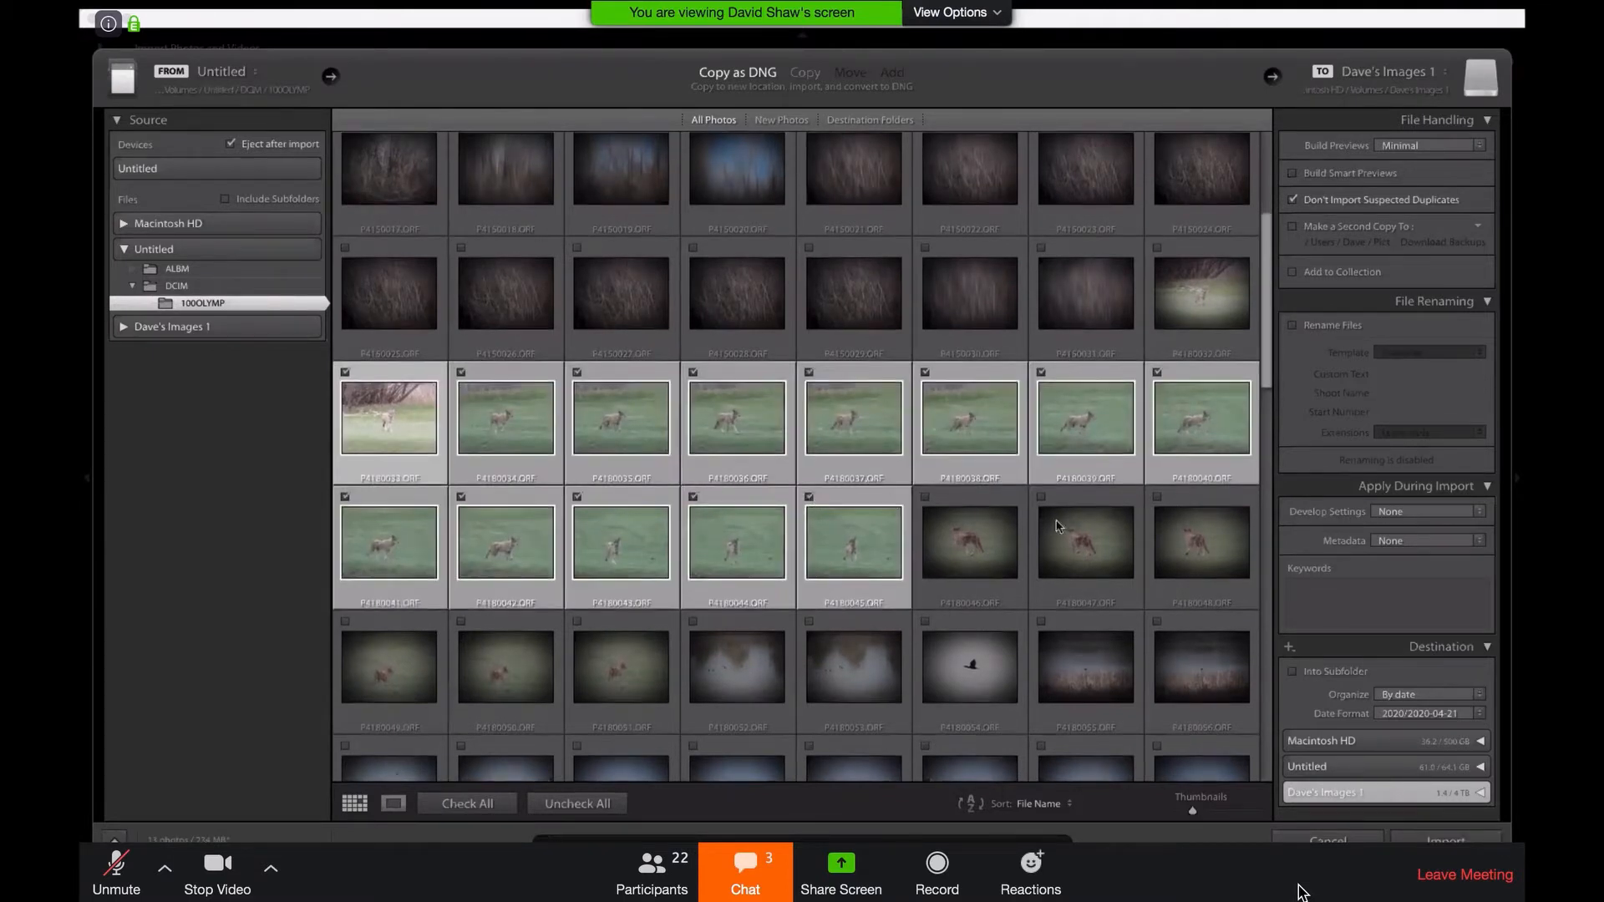
- Add the rabbit photos P4180070, P4180071 and P4180077 to the import
scroll(1040, 541, "down", 3)
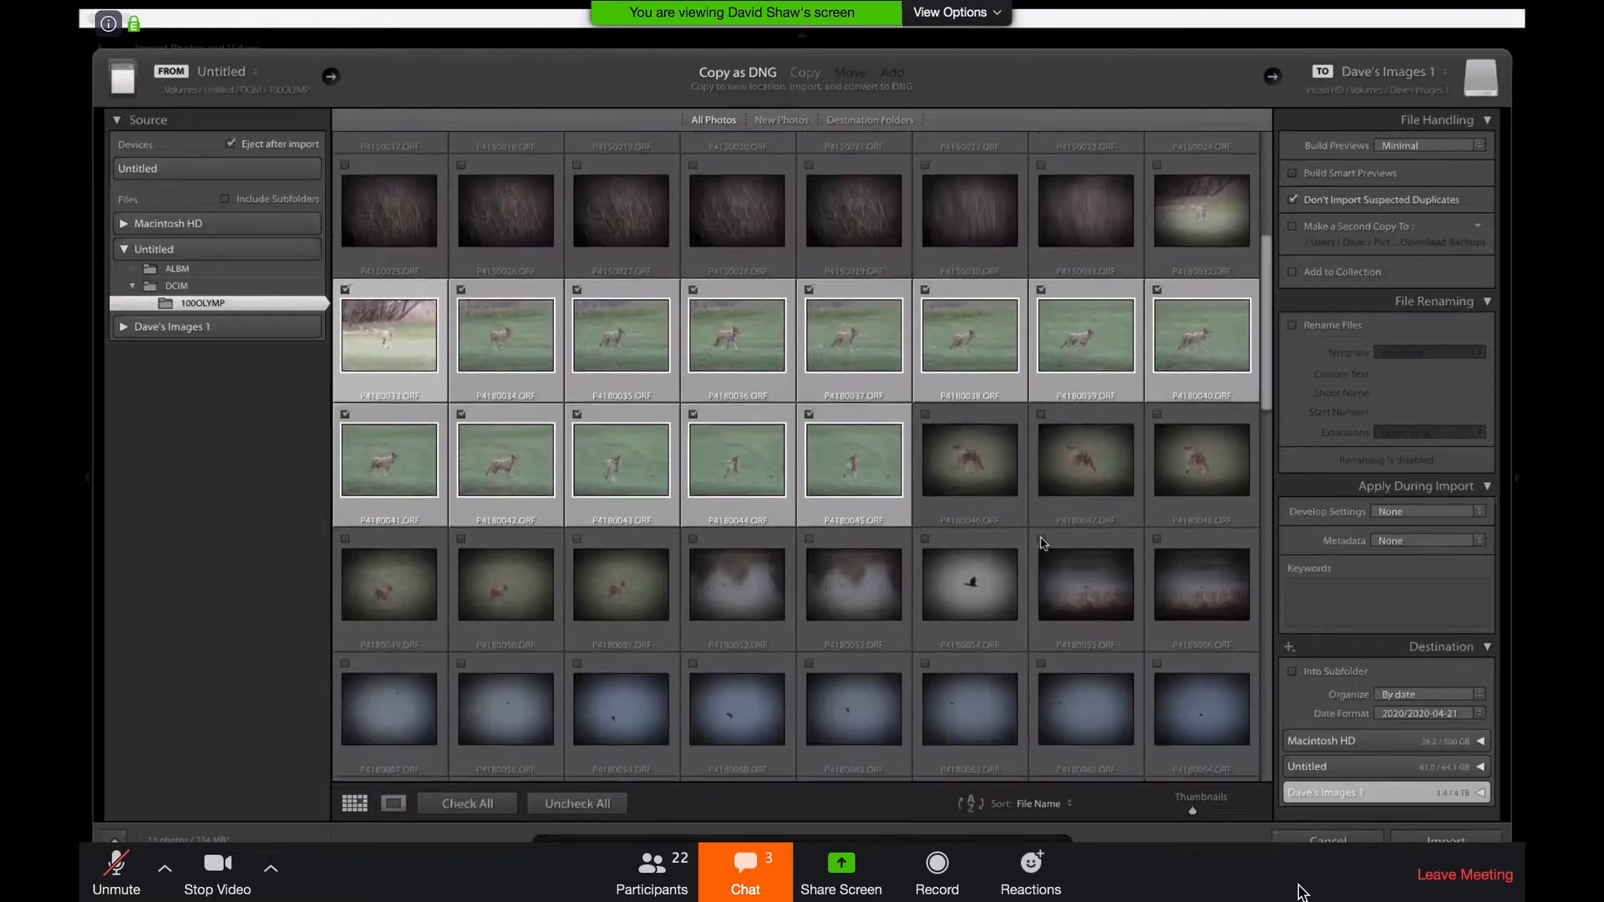
scroll(1042, 543, "down", 5)
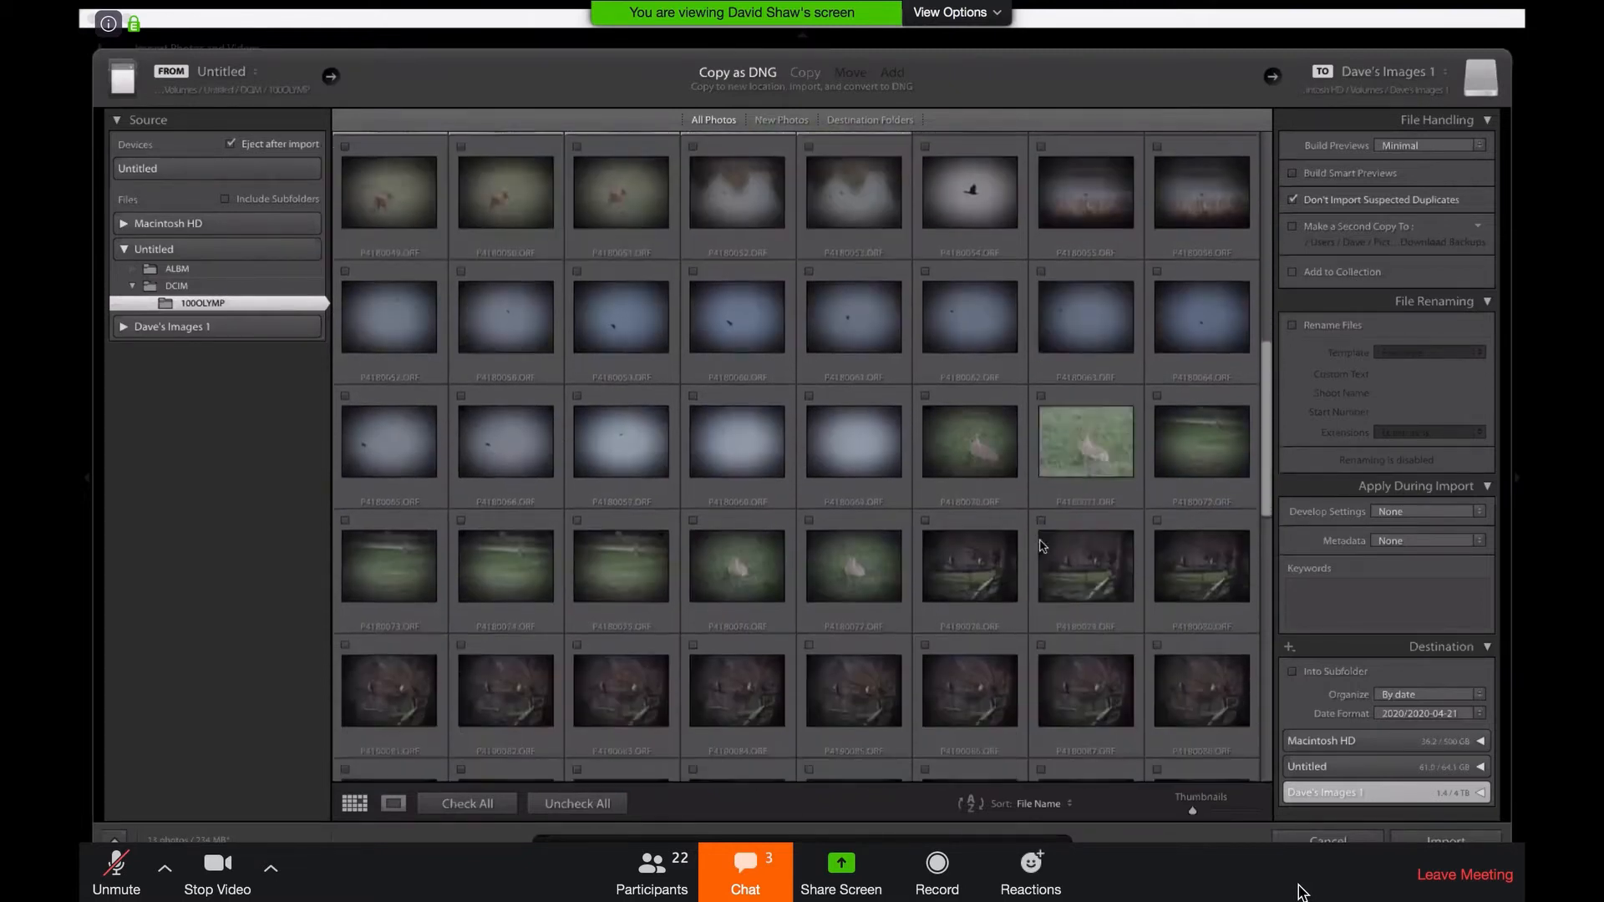
left_click(925, 402)
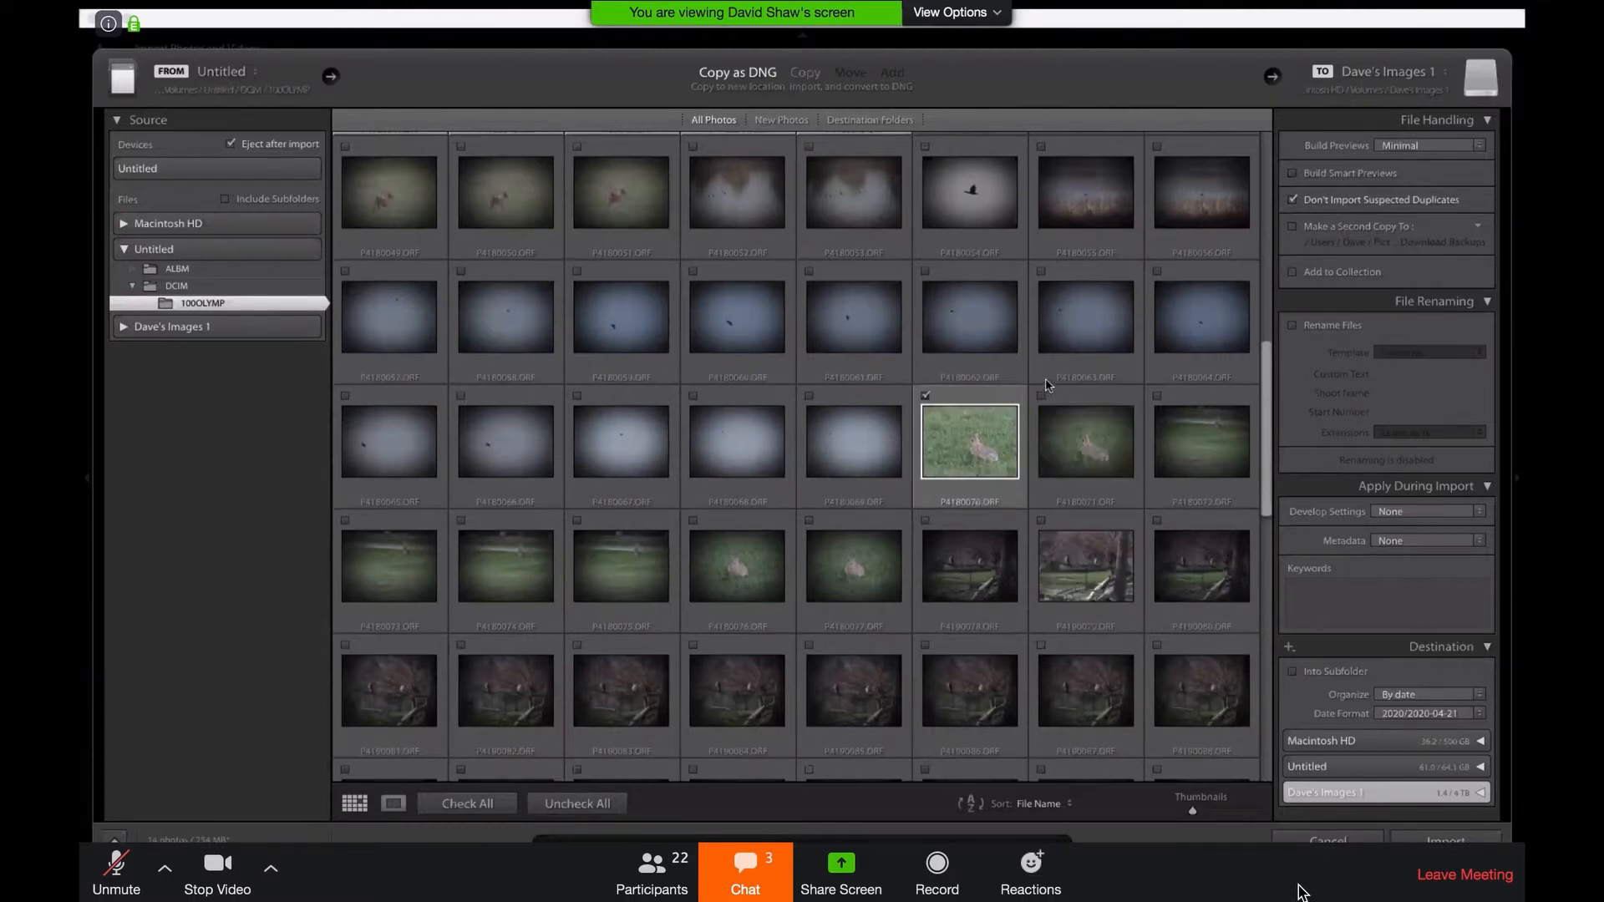
left_click(1041, 396)
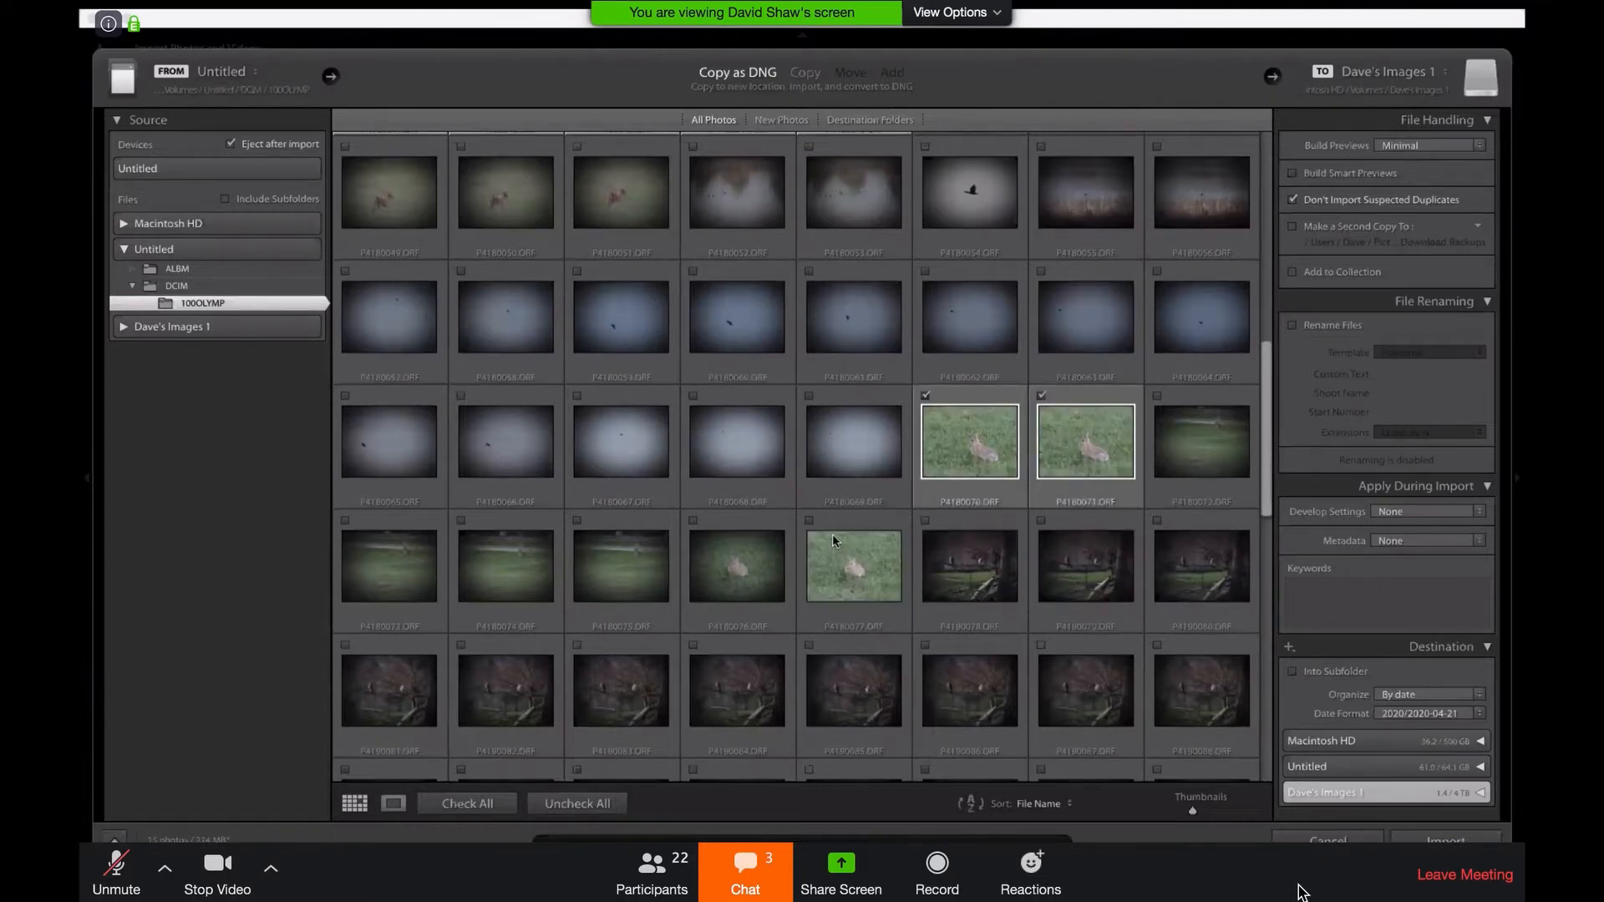
left_click(810, 524)
- Mark the consecutive photos P4190116 through P4220145 for importing, and start the import of all marked photos
scroll(957, 618, "down", 5)
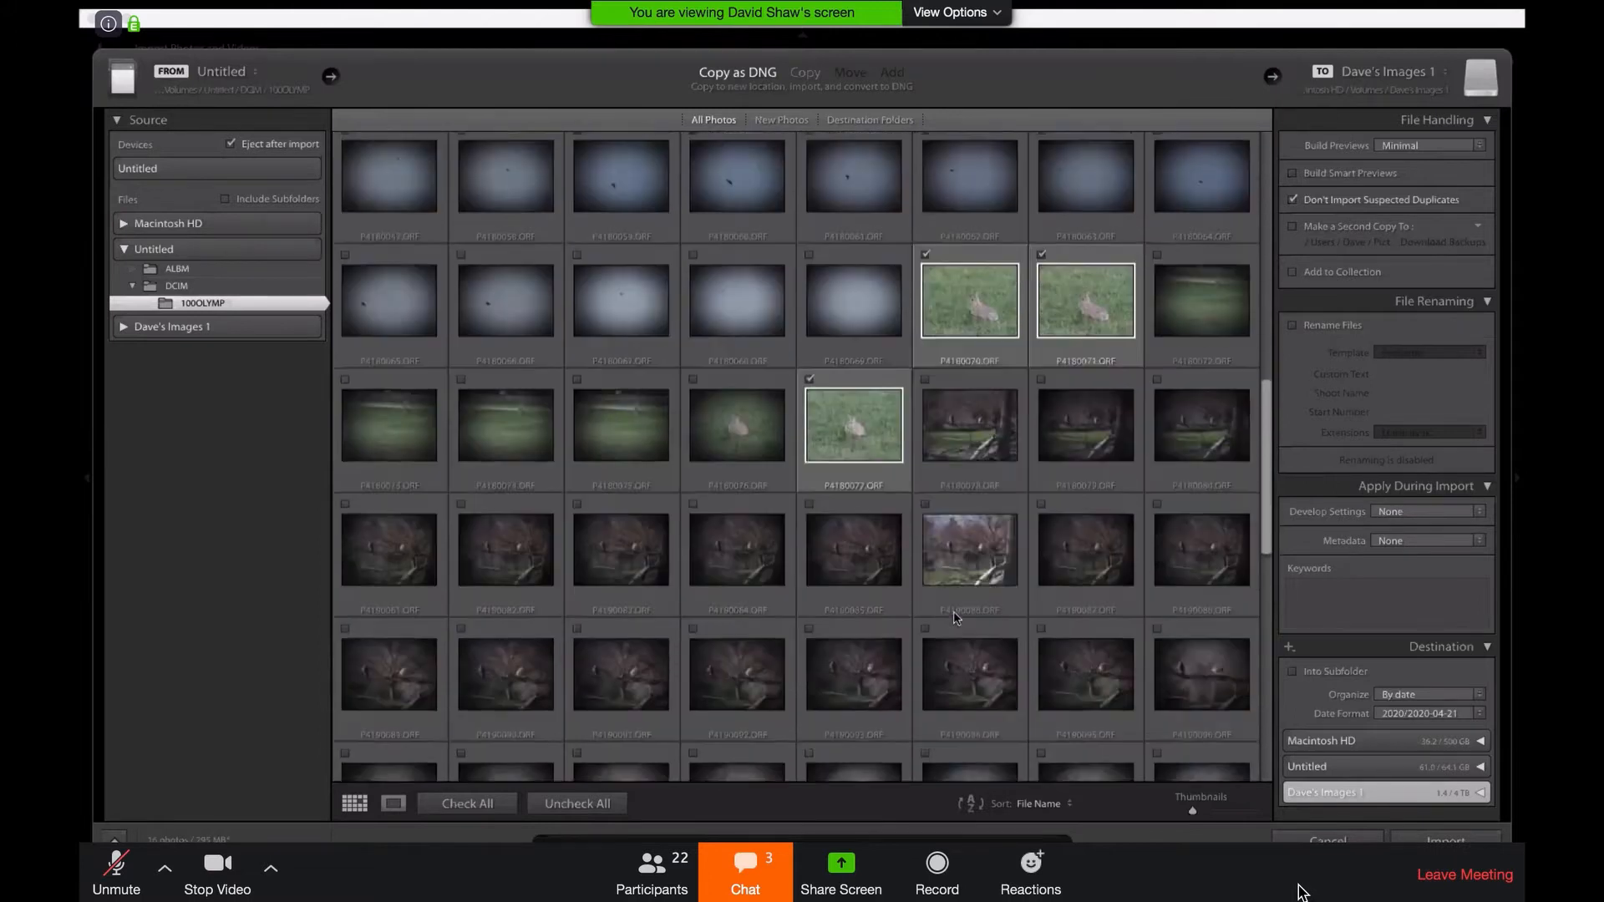
scroll(957, 618, "down", 5)
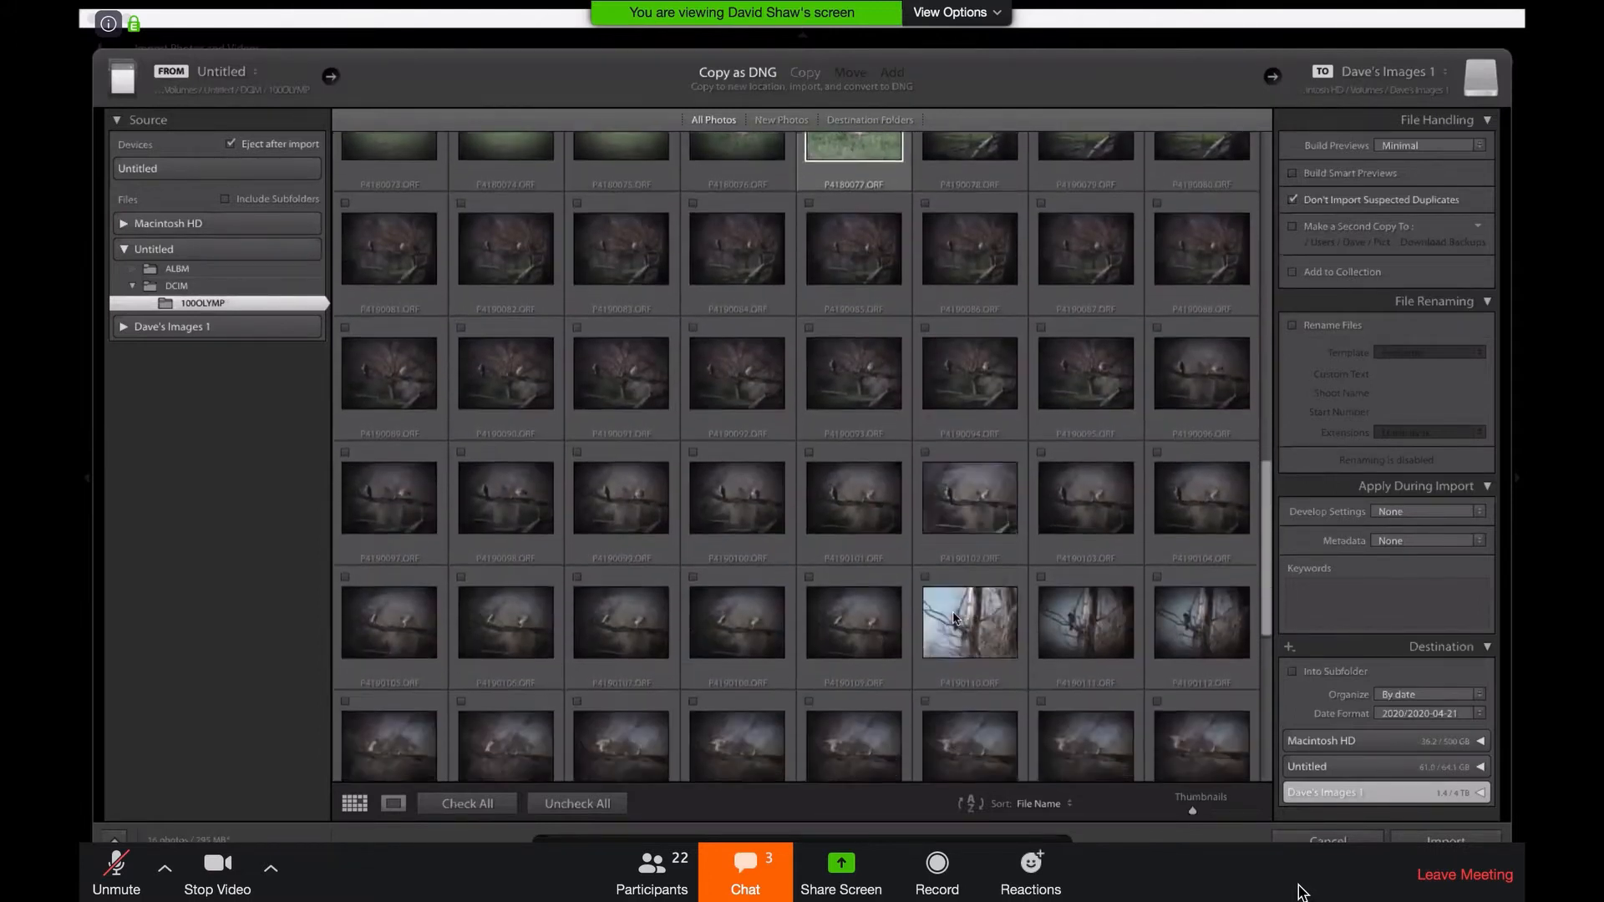
scroll(955, 616, "down", 3)
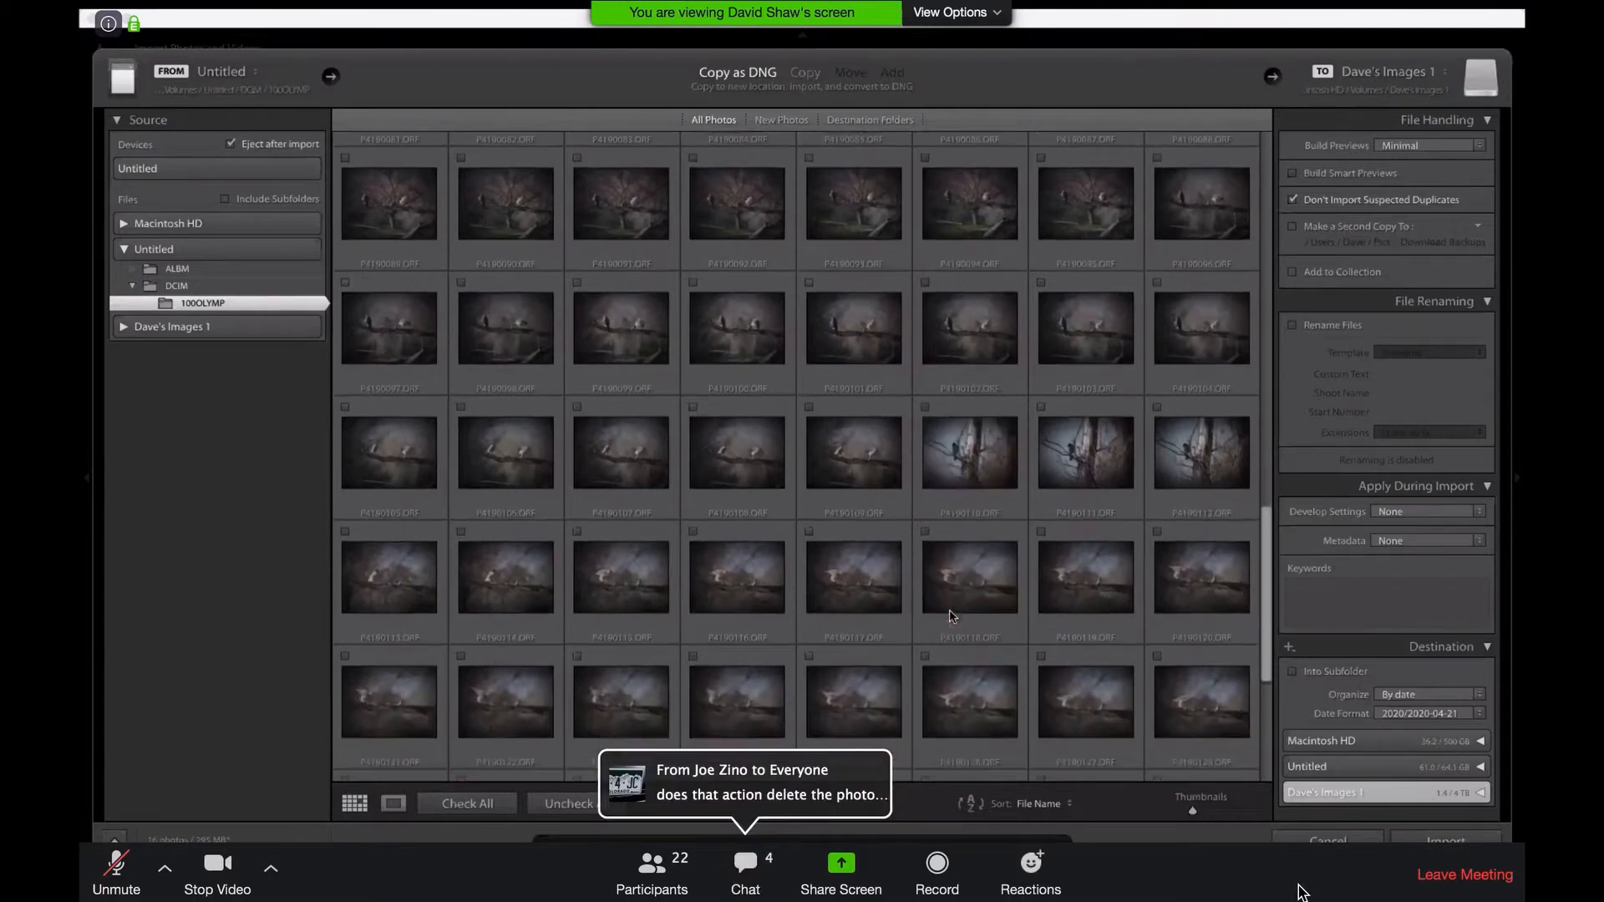
scroll(863, 633, "down", 1)
scroll(863, 634, "down", 1)
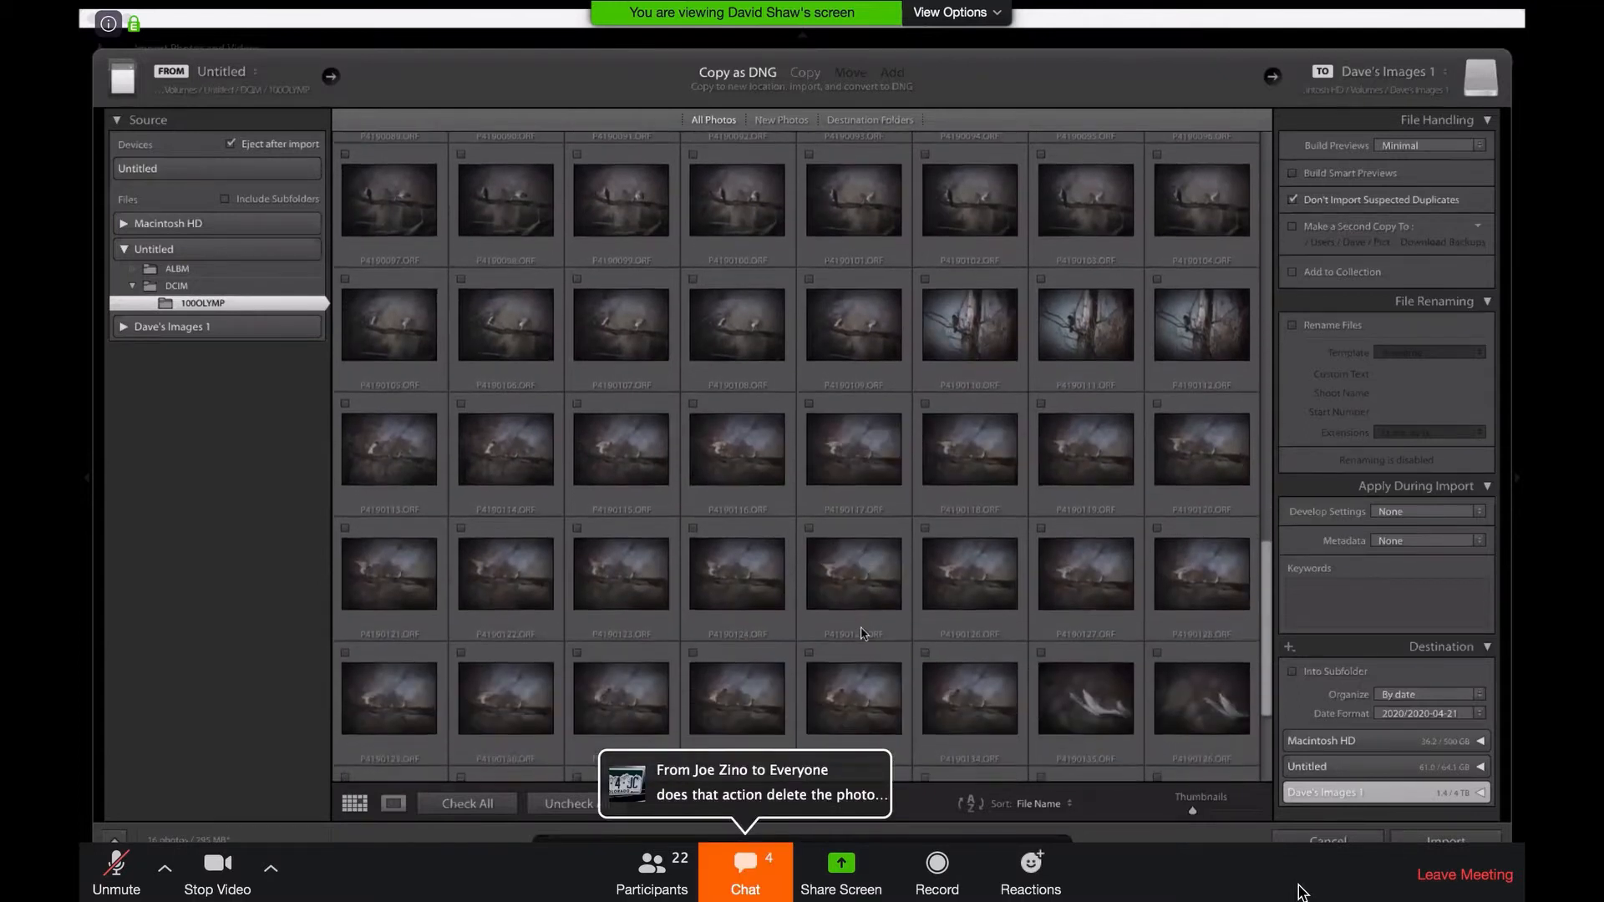
scroll(822, 489, "down", 1)
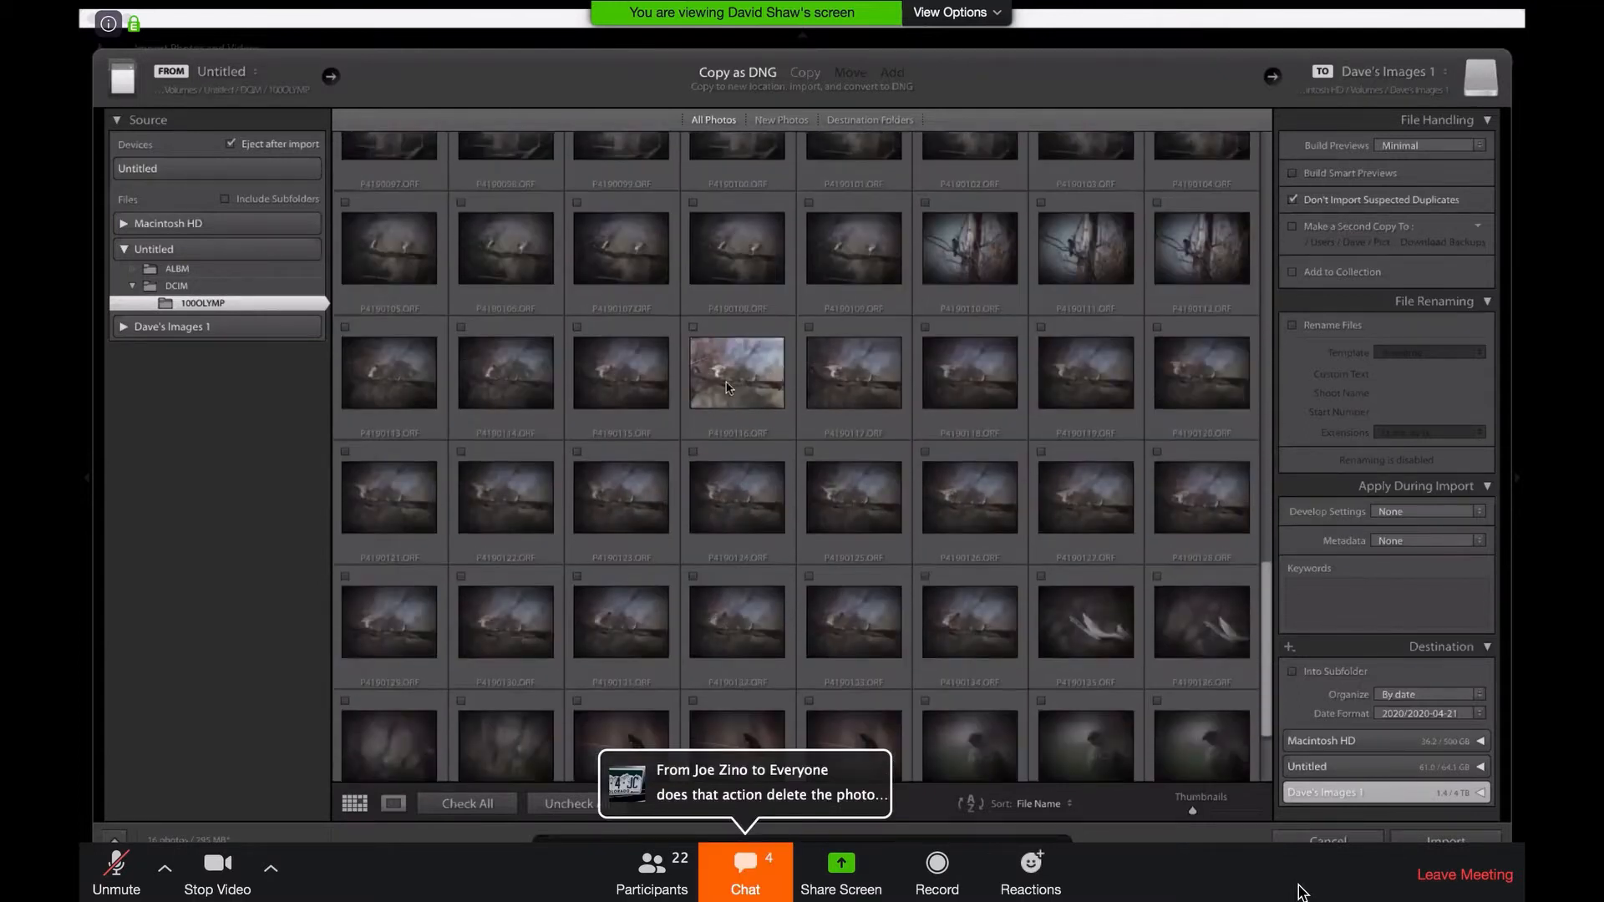
left_click(754, 415)
scroll(908, 597, "down", 1)
scroll(908, 597, "down", 2)
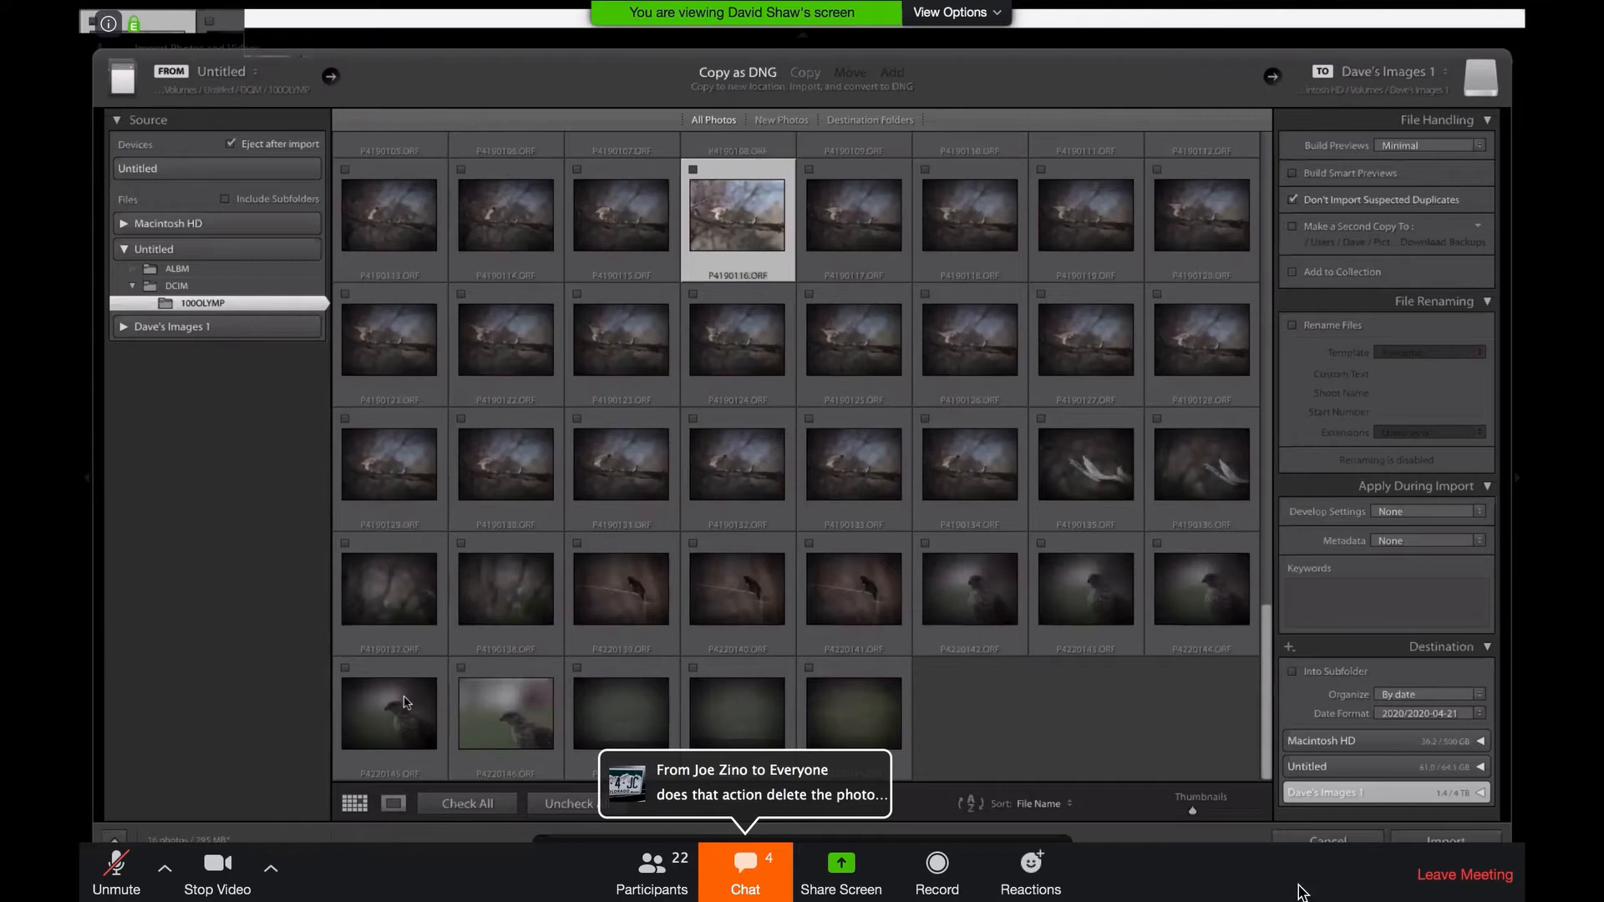
left_click(345, 667, "shift")
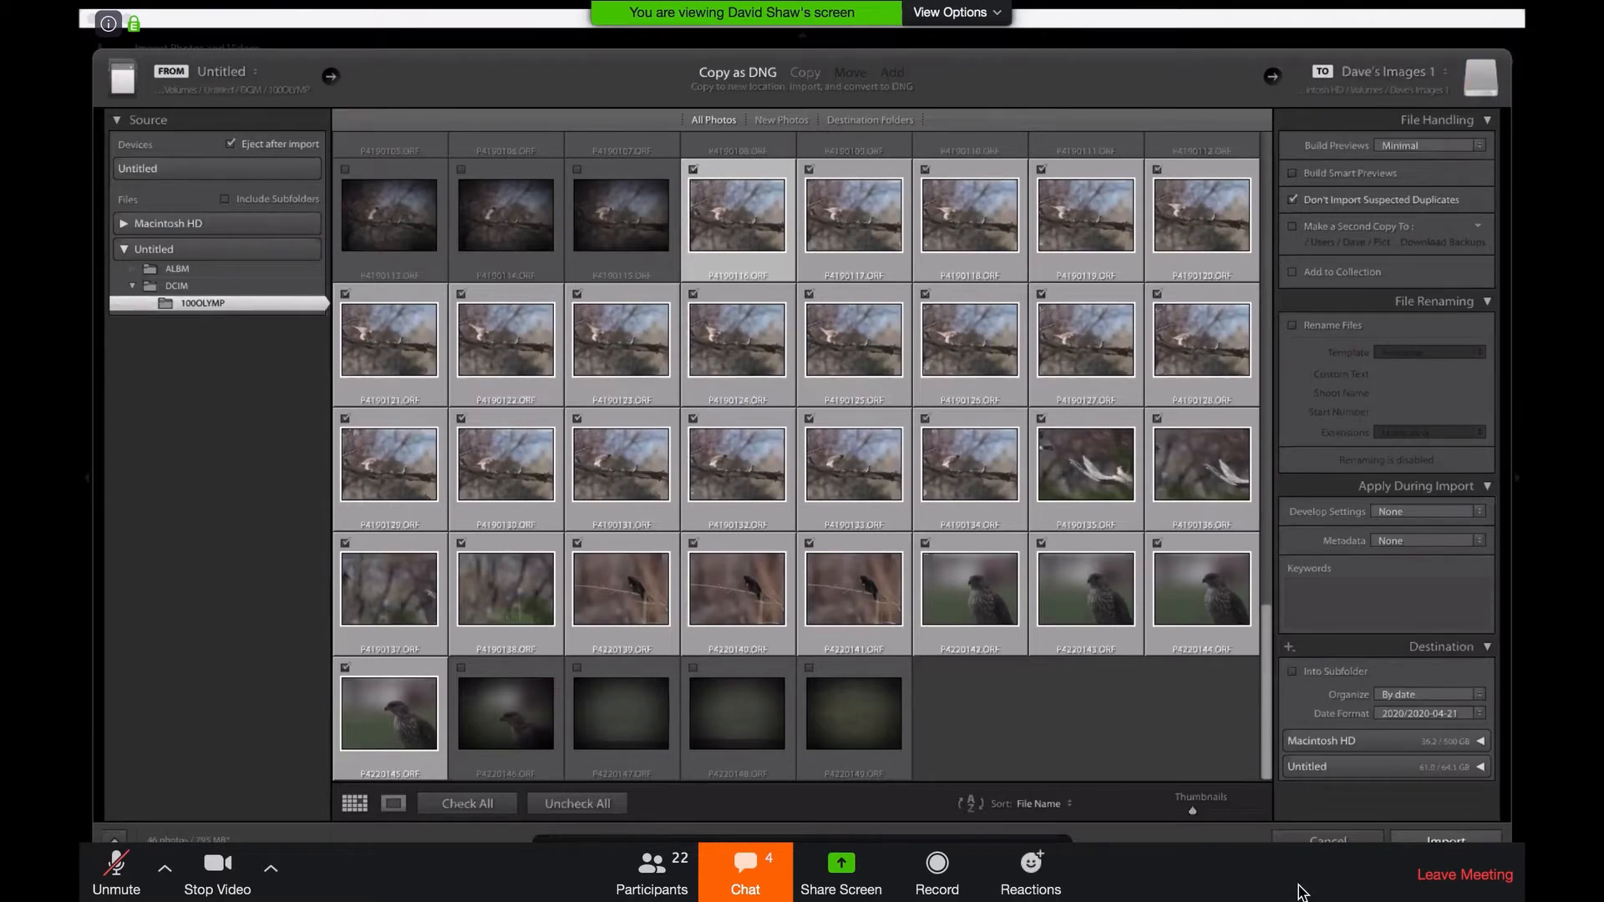
left_click(1446, 840)
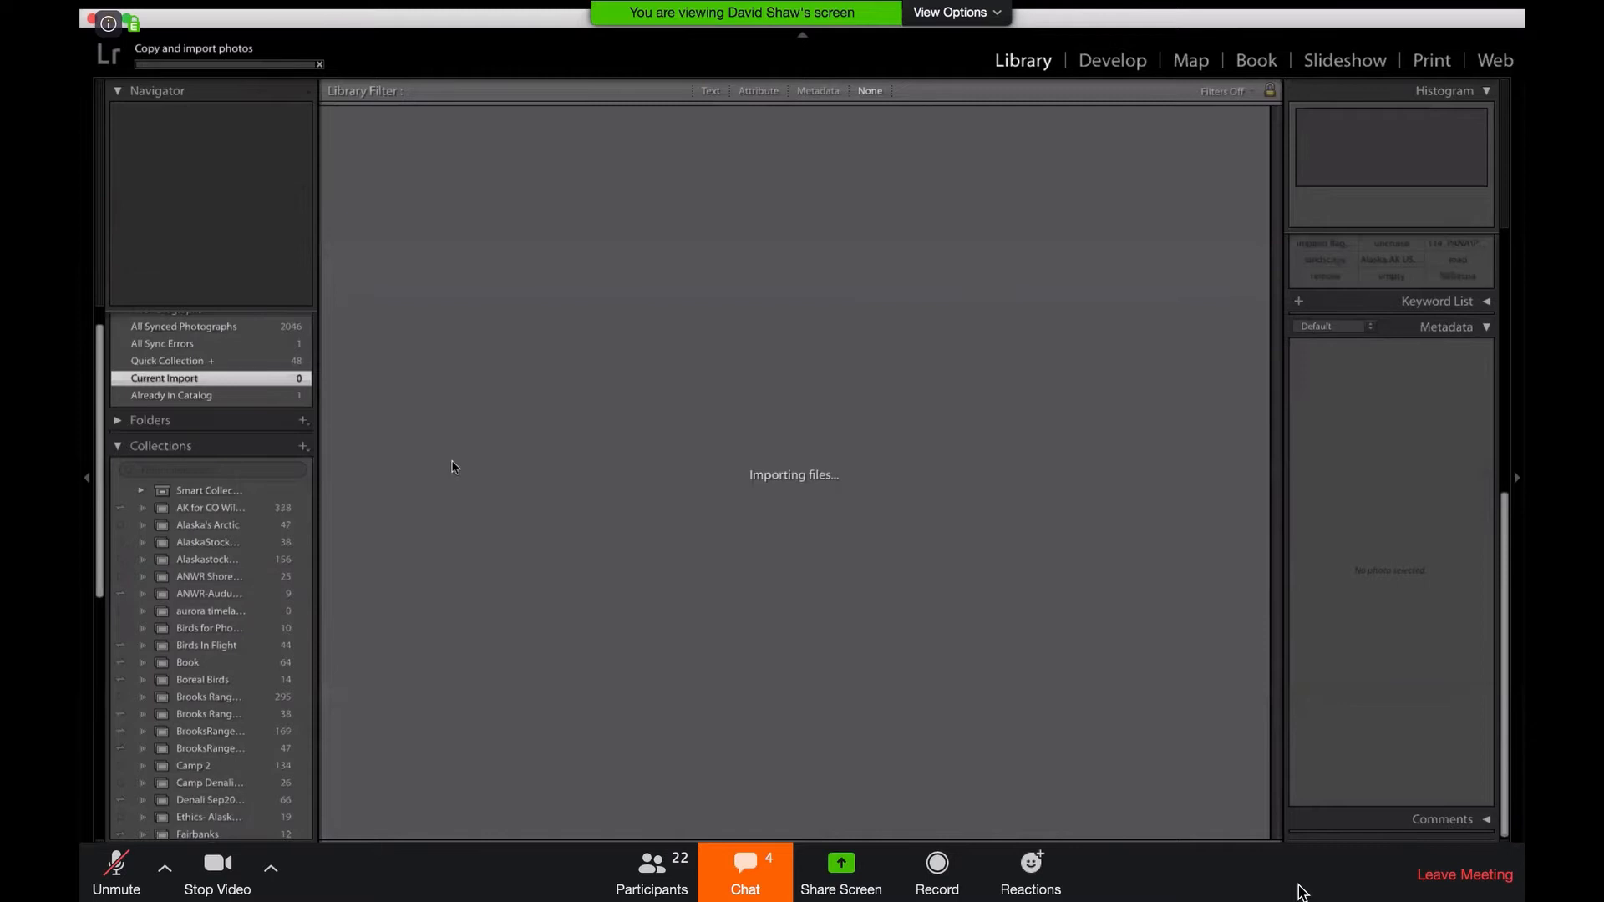
- Look through the Collections list and collapse the Collections section
scroll(236, 478, "down", 10)
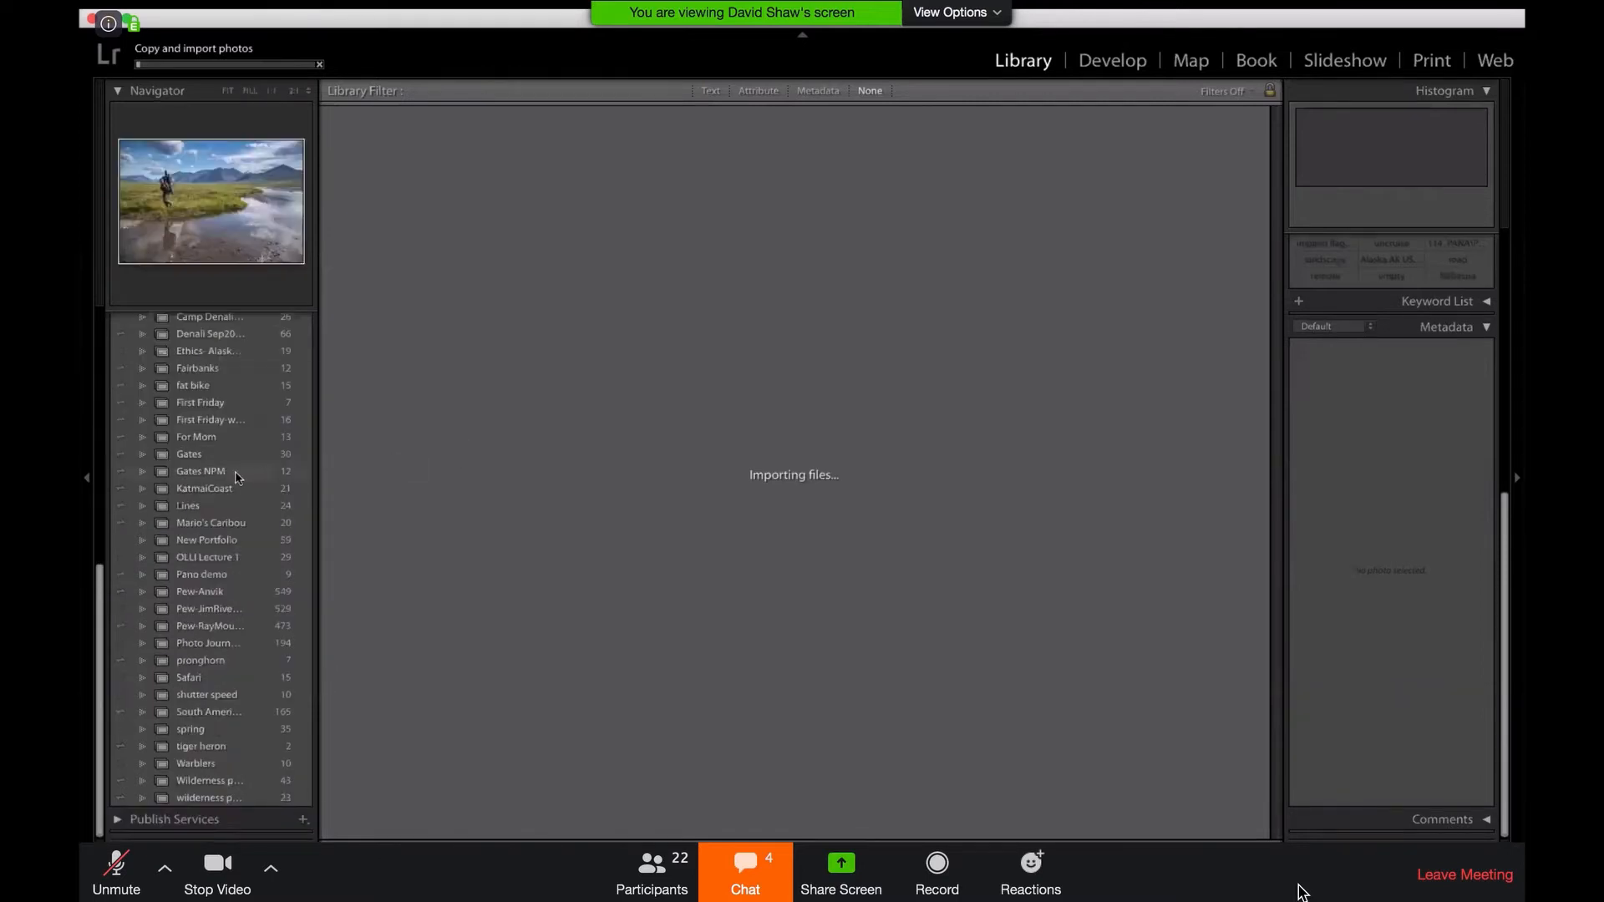
scroll(236, 478, "up", 10)
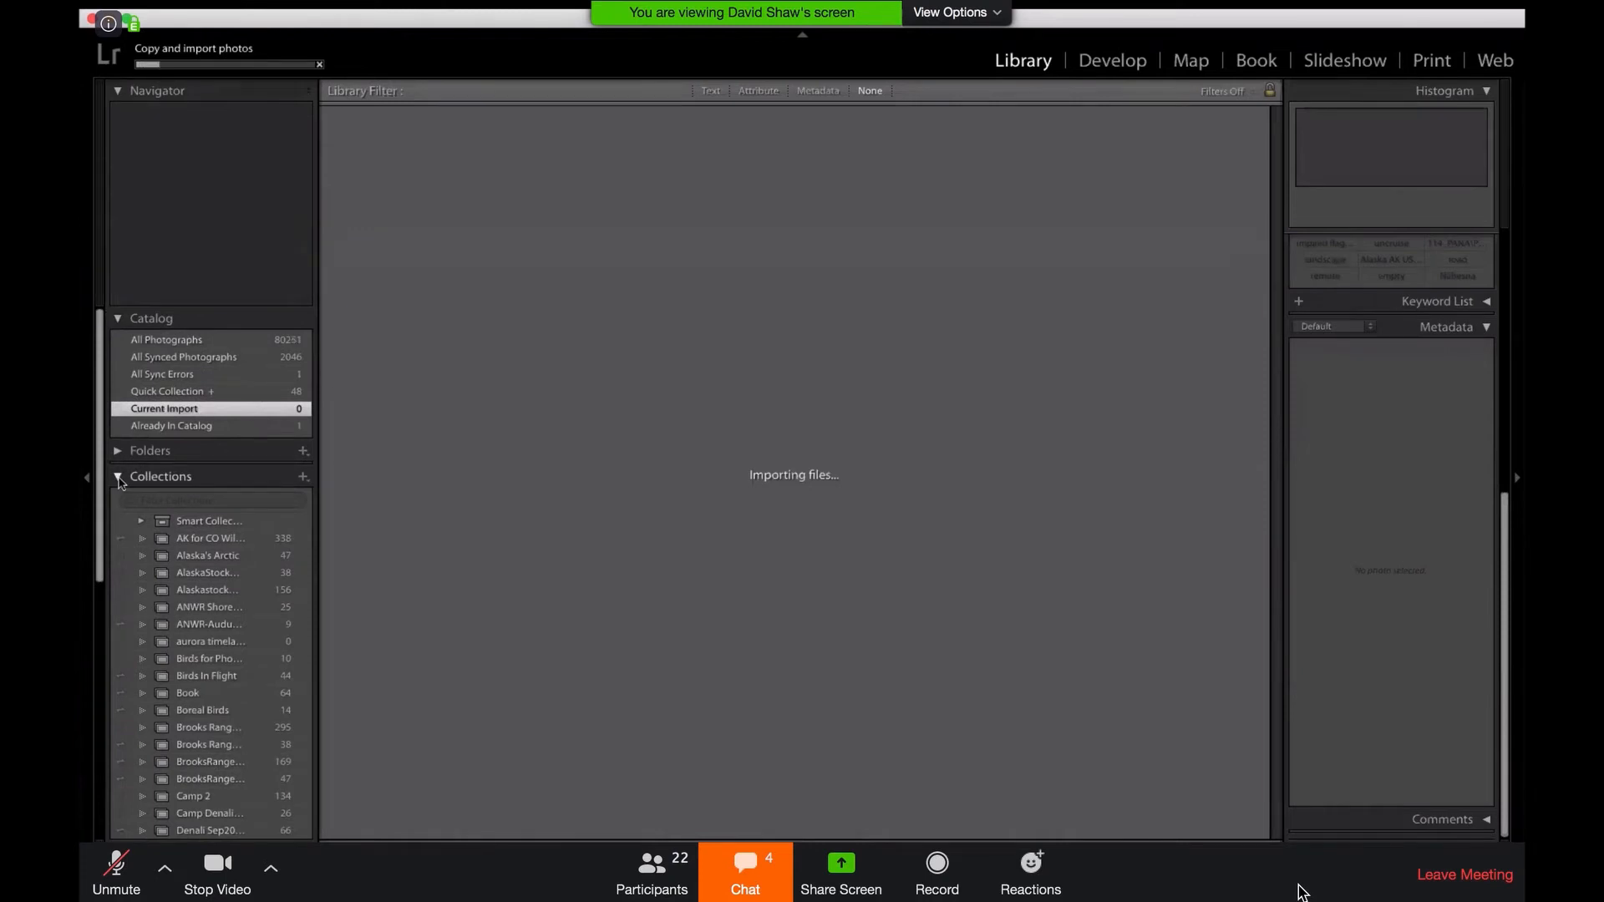
left_click(119, 479)
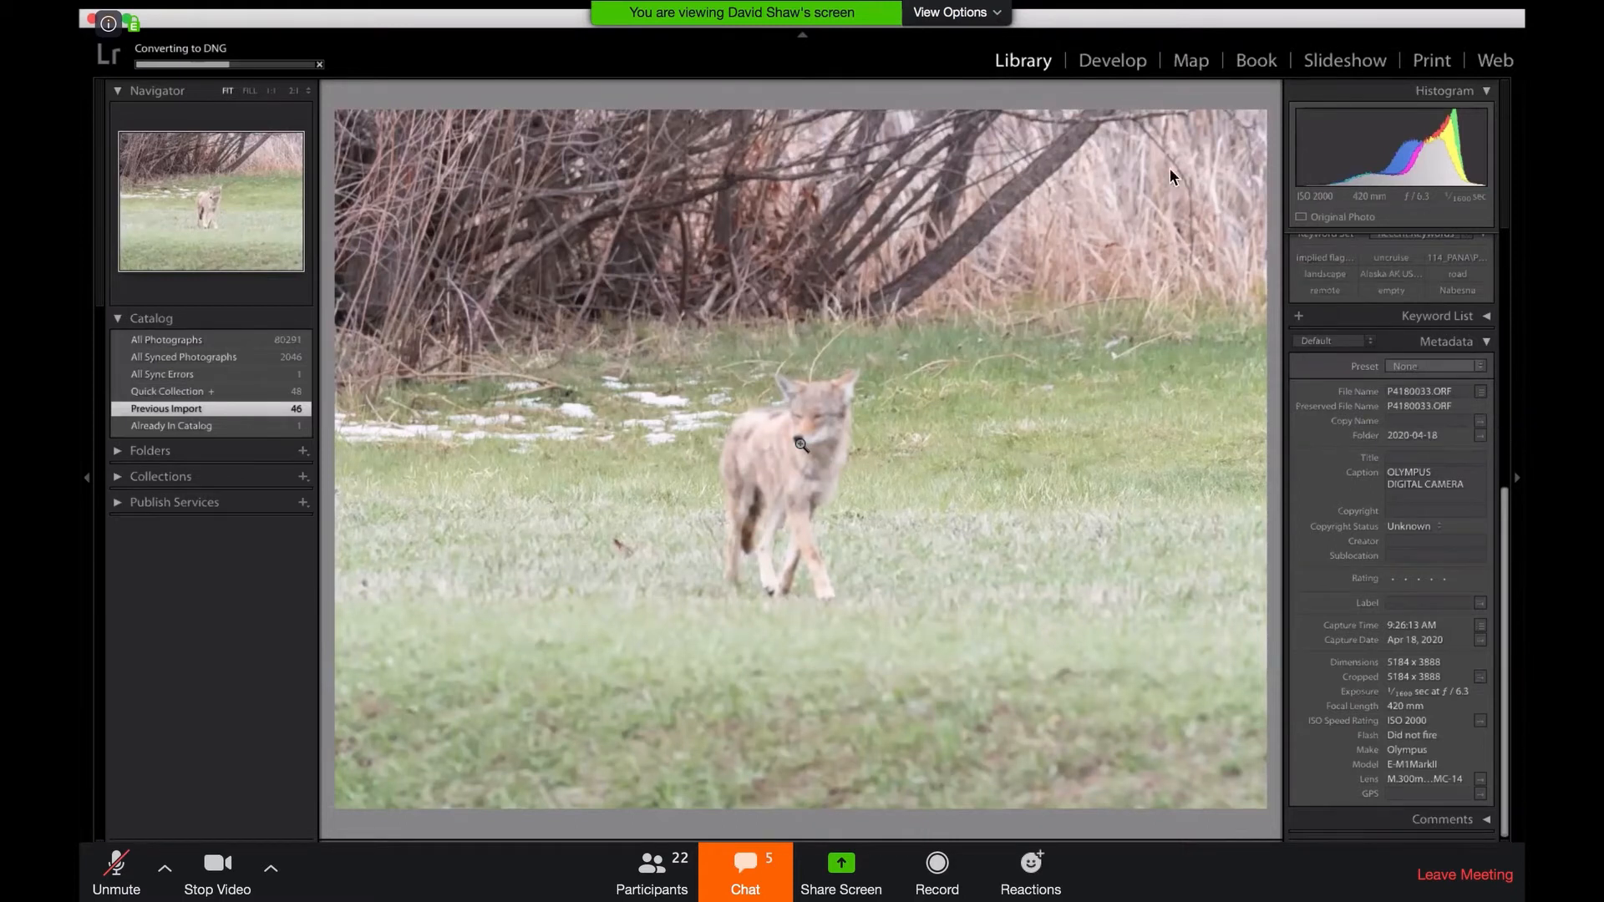
- Keep the Zoom shared-screen view at Fit to Window, and enlarge it to 100% (Original Size)
left_click(999, 19)
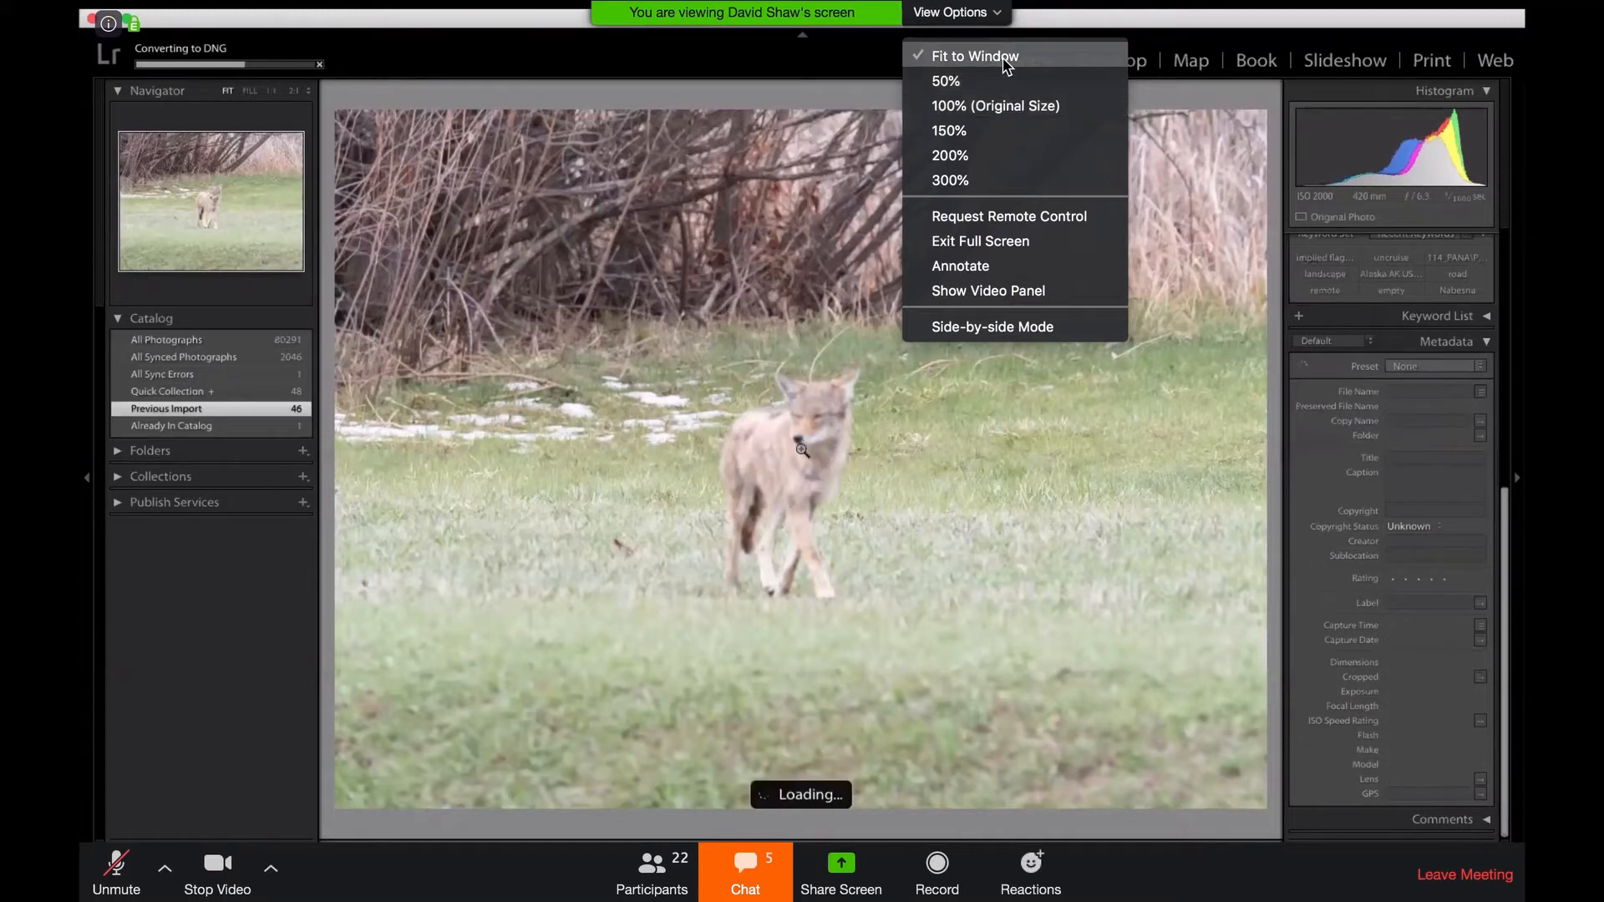
left_click(1006, 66)
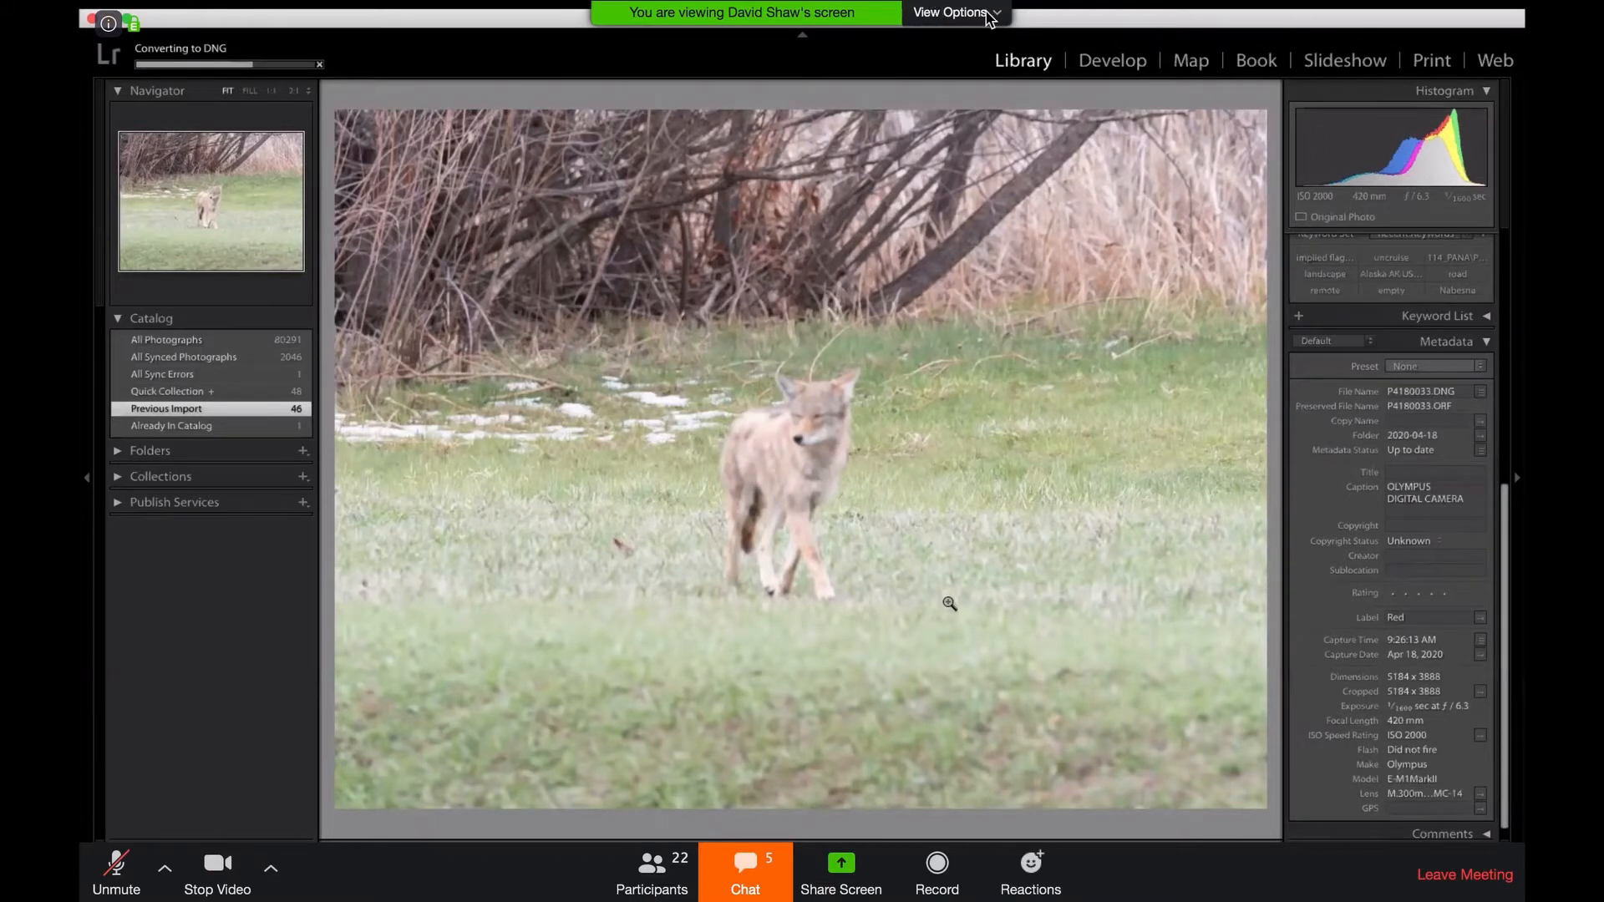
left_click(996, 15)
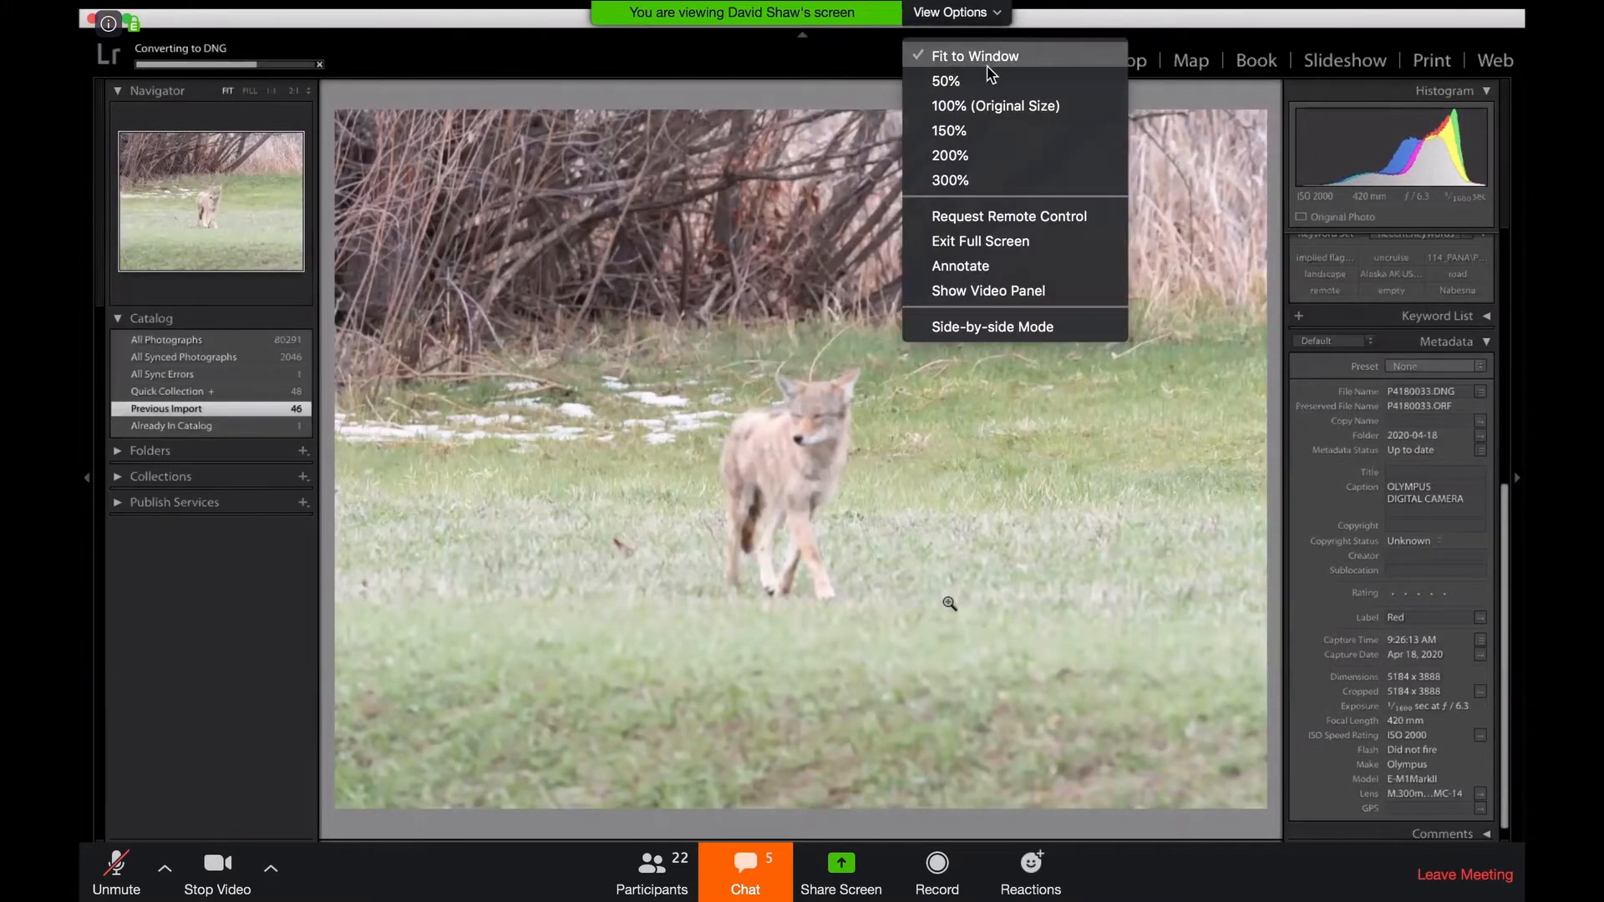
left_click(984, 88)
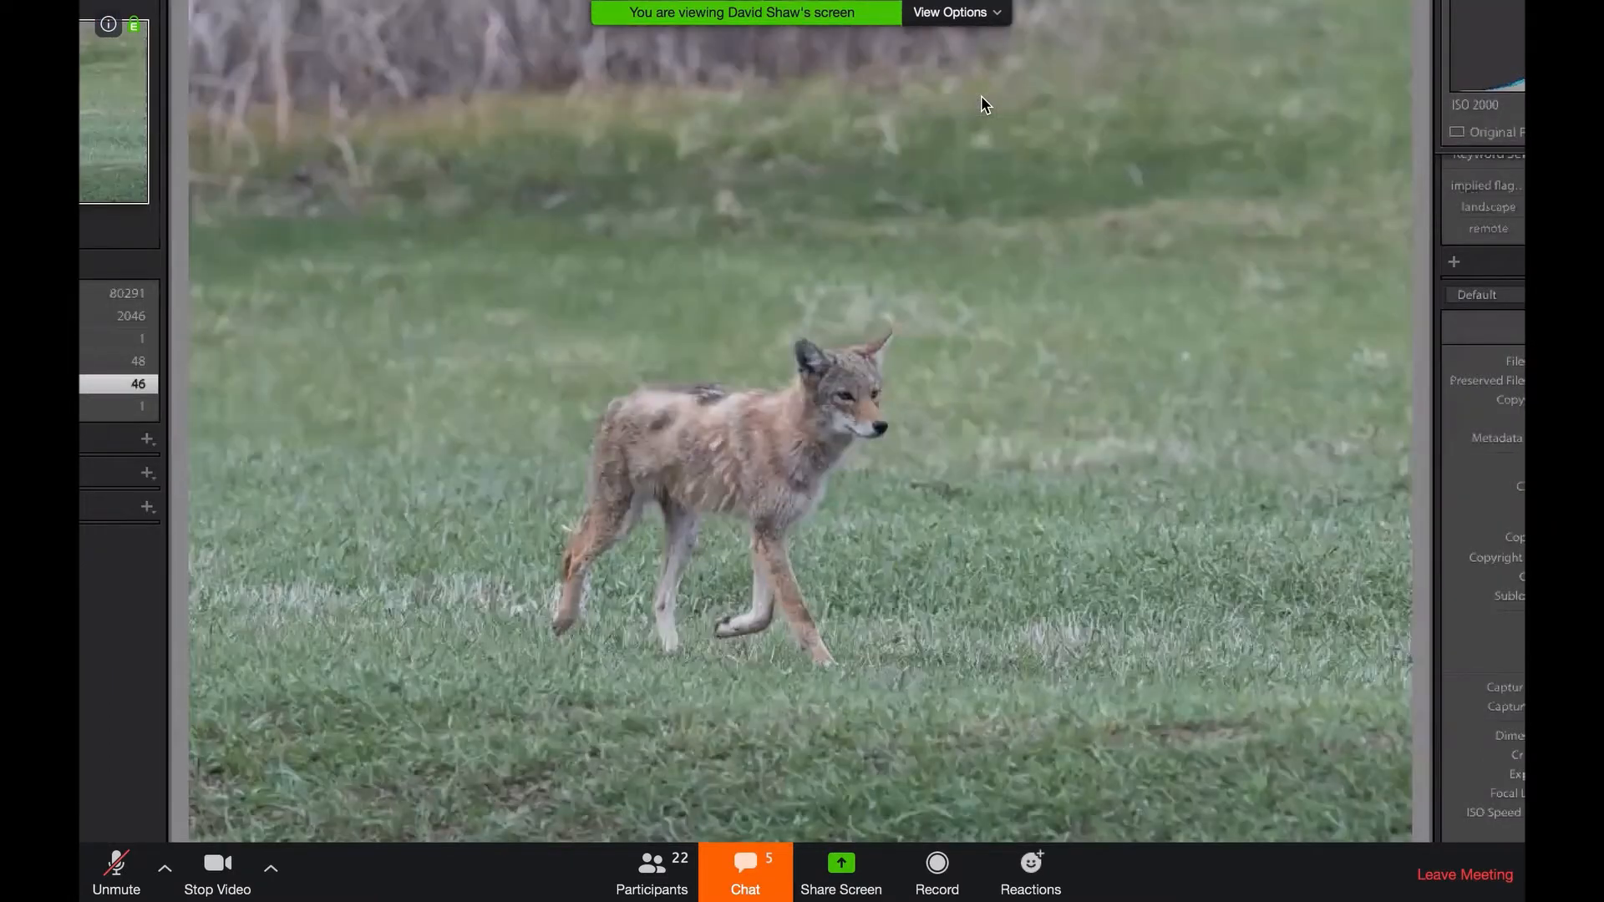
- Reduce the shared-screen view to 50% and return it to Fit to Window
left_click(997, 20)
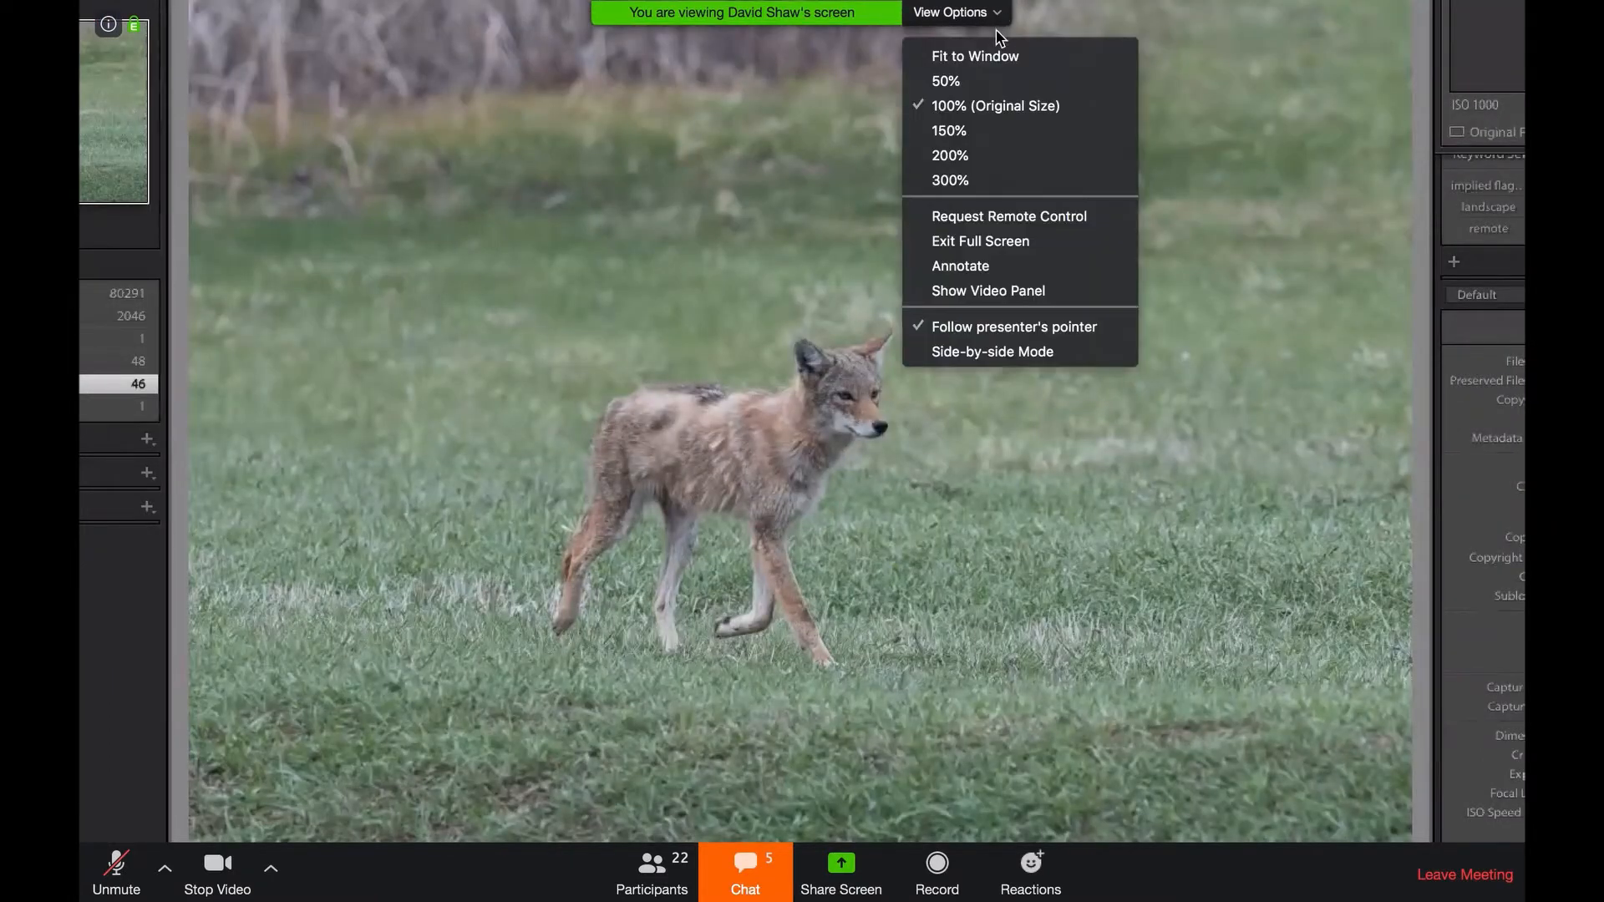
left_click(978, 59)
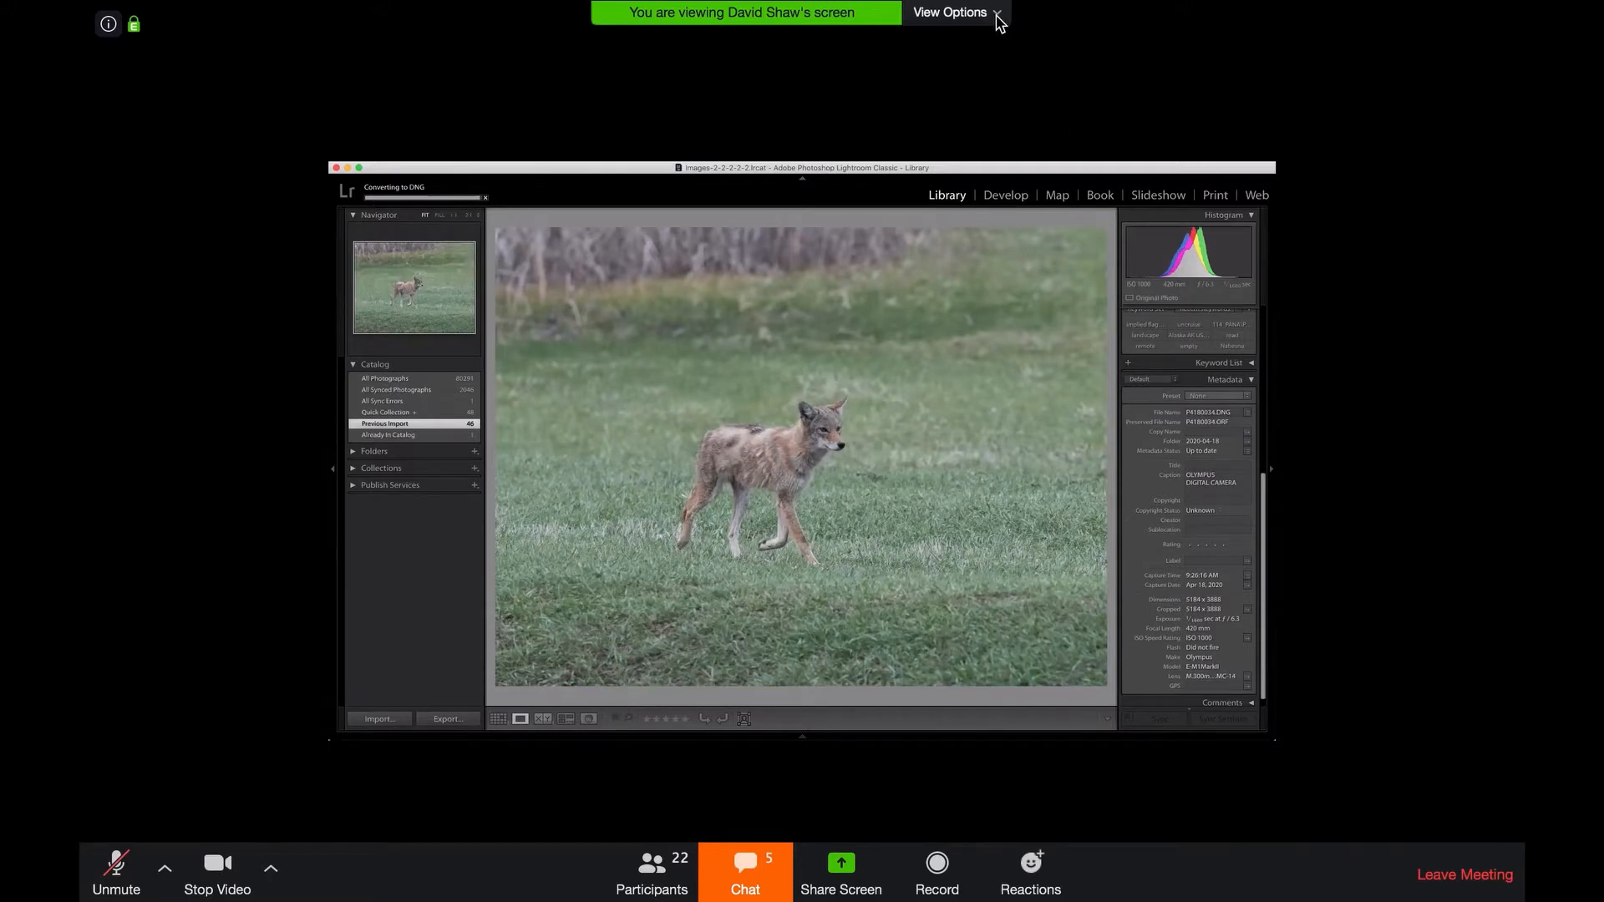
left_click(1002, 25)
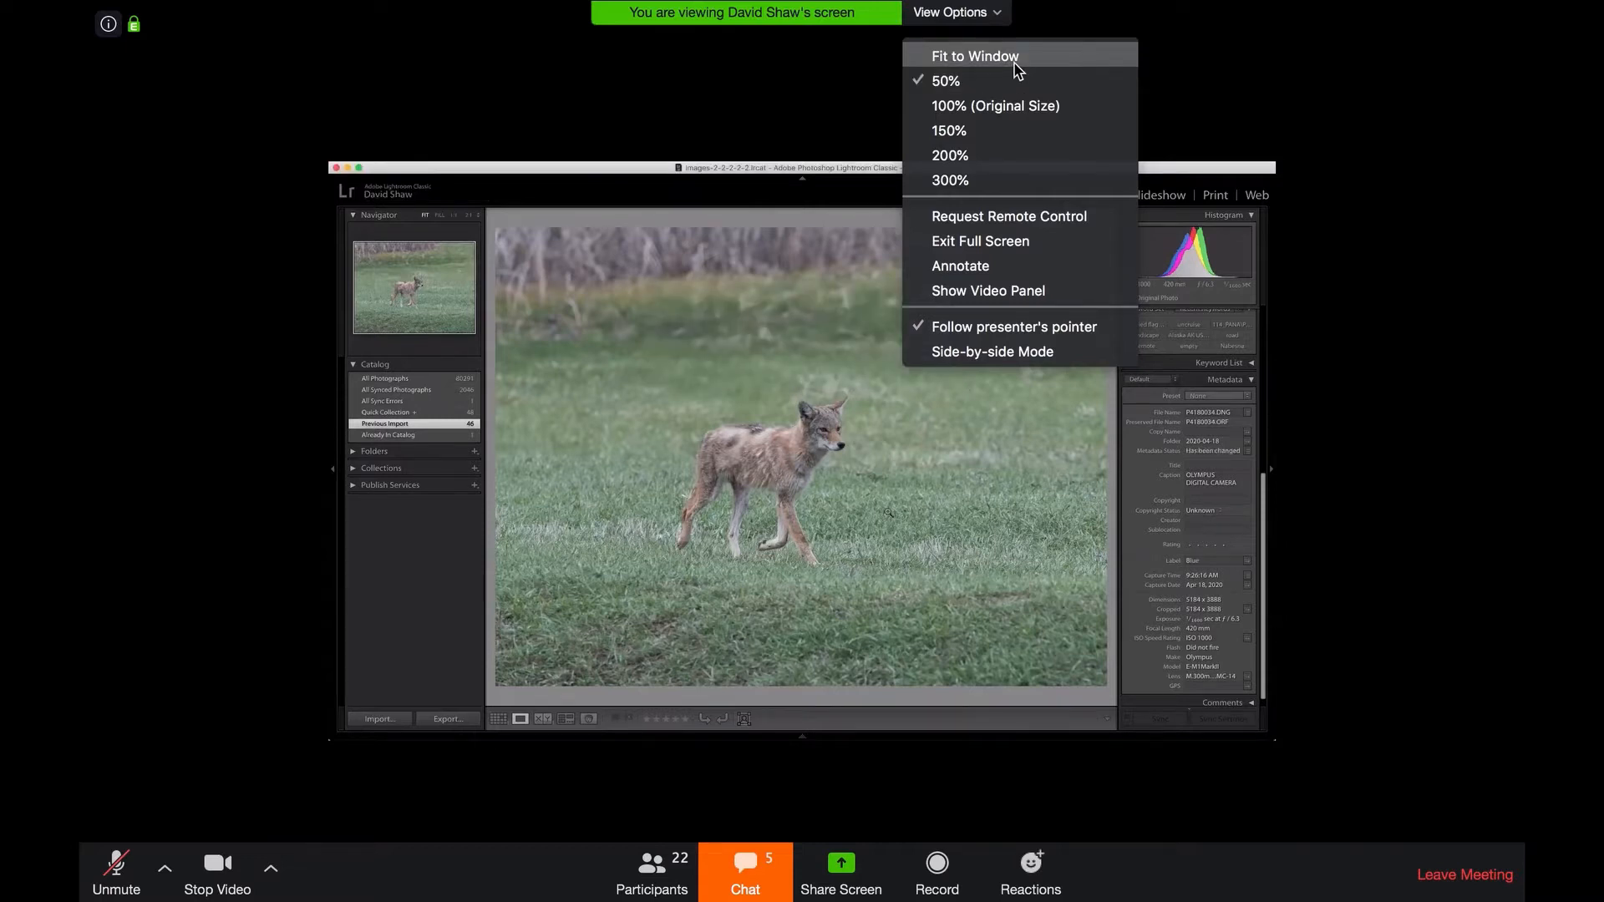
left_click(1015, 67)
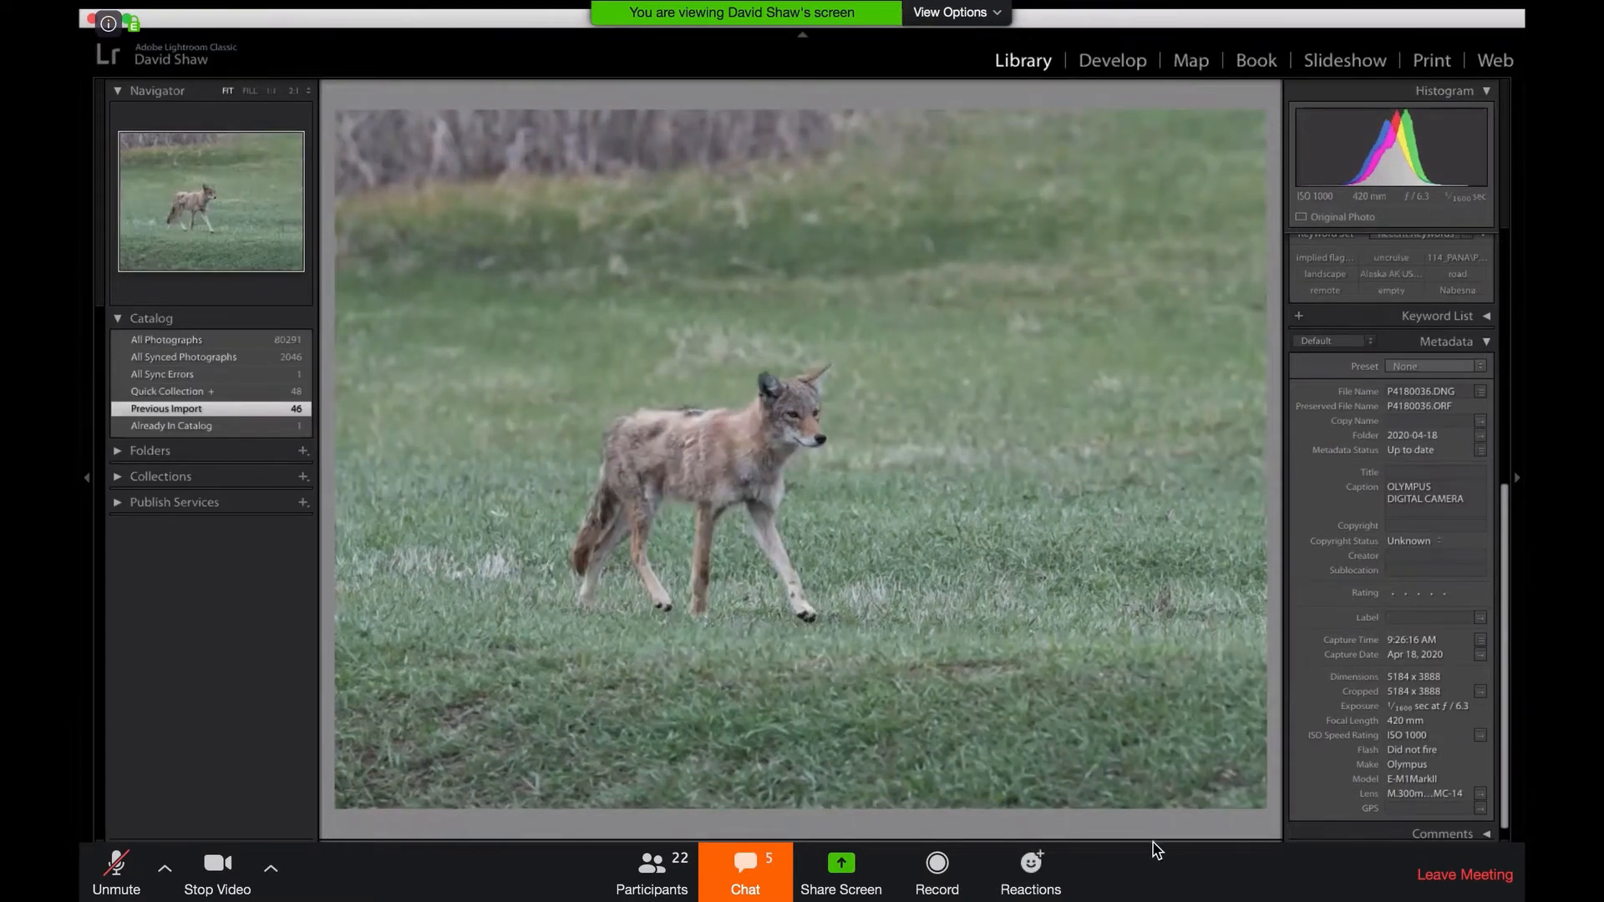
- Set the shared-screen view to 50%
left_click(998, 14)
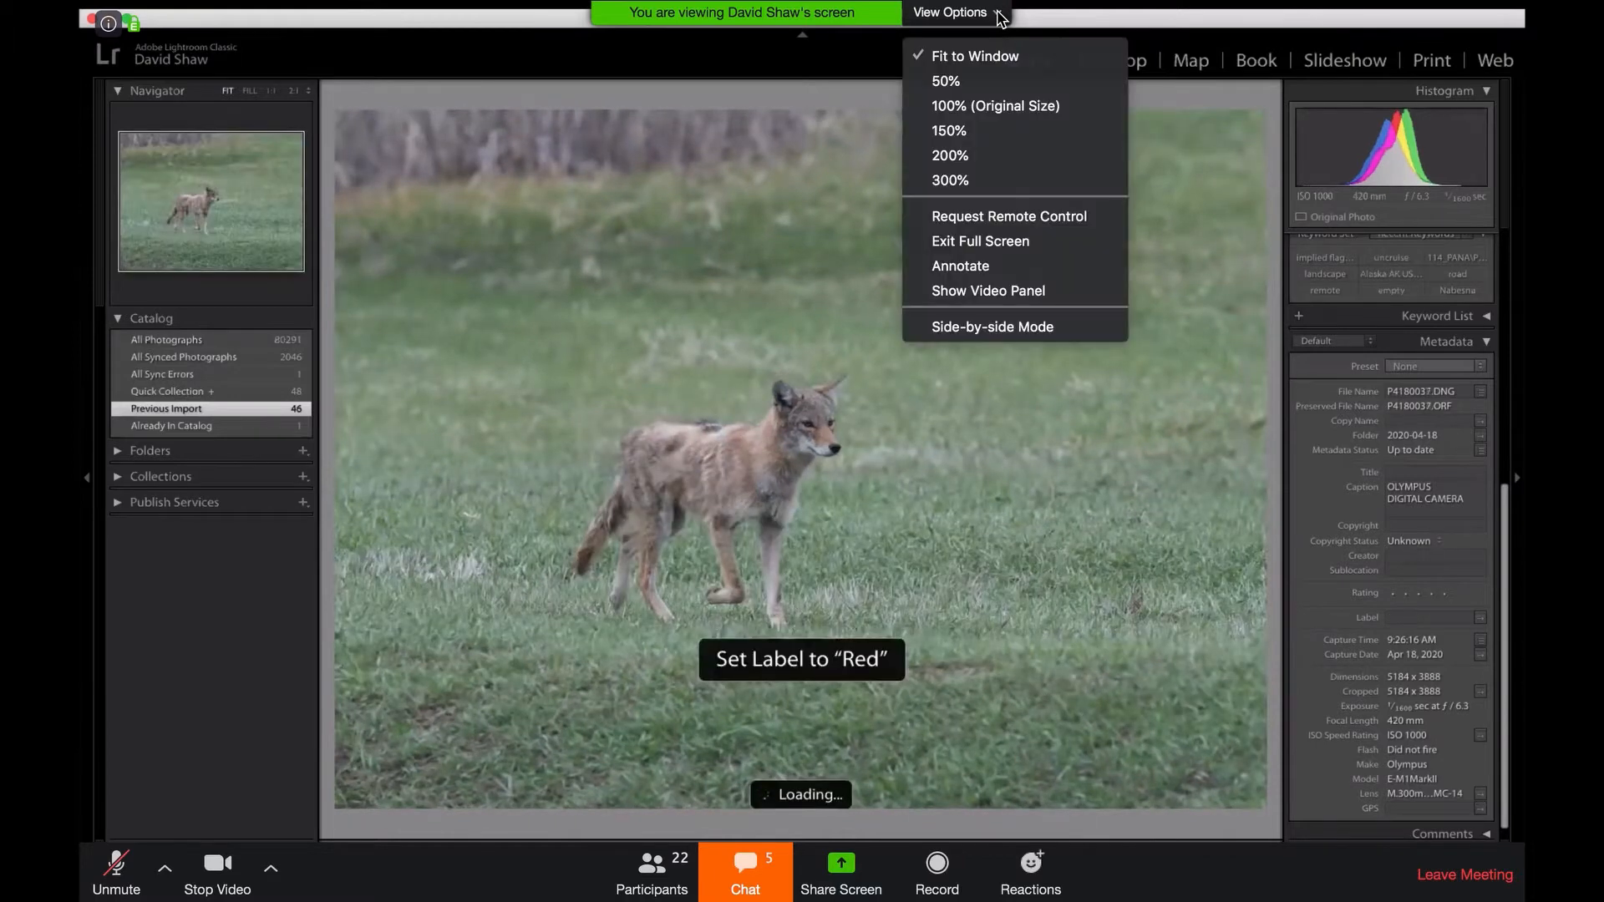
left_click(973, 82)
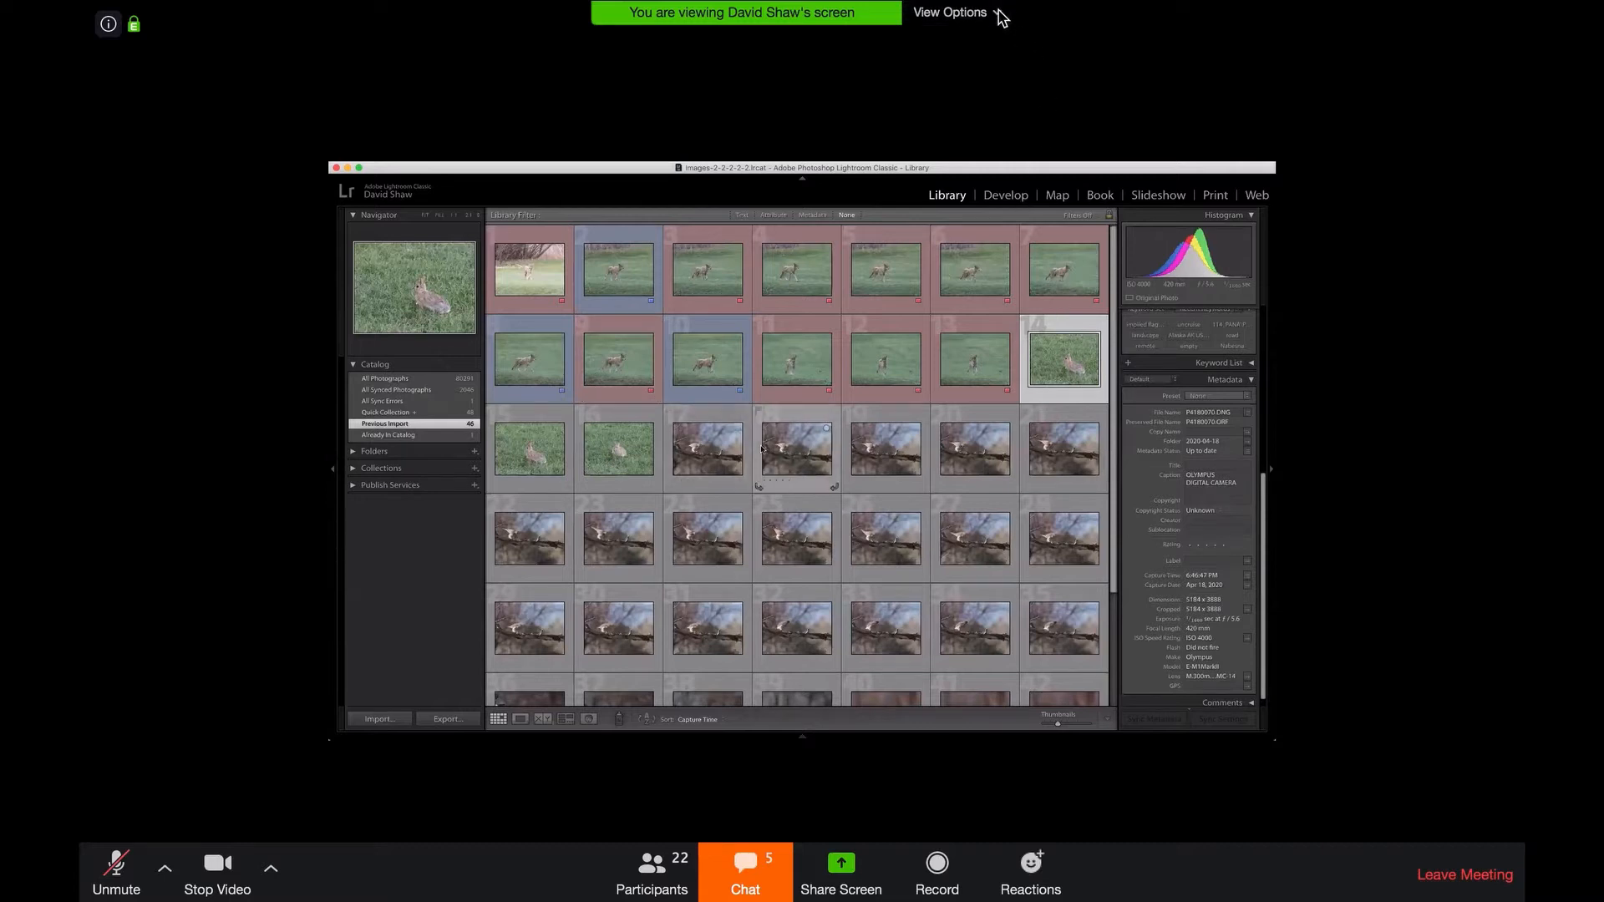
- Set the shared-screen view to Fit to Window
left_click(1000, 13)
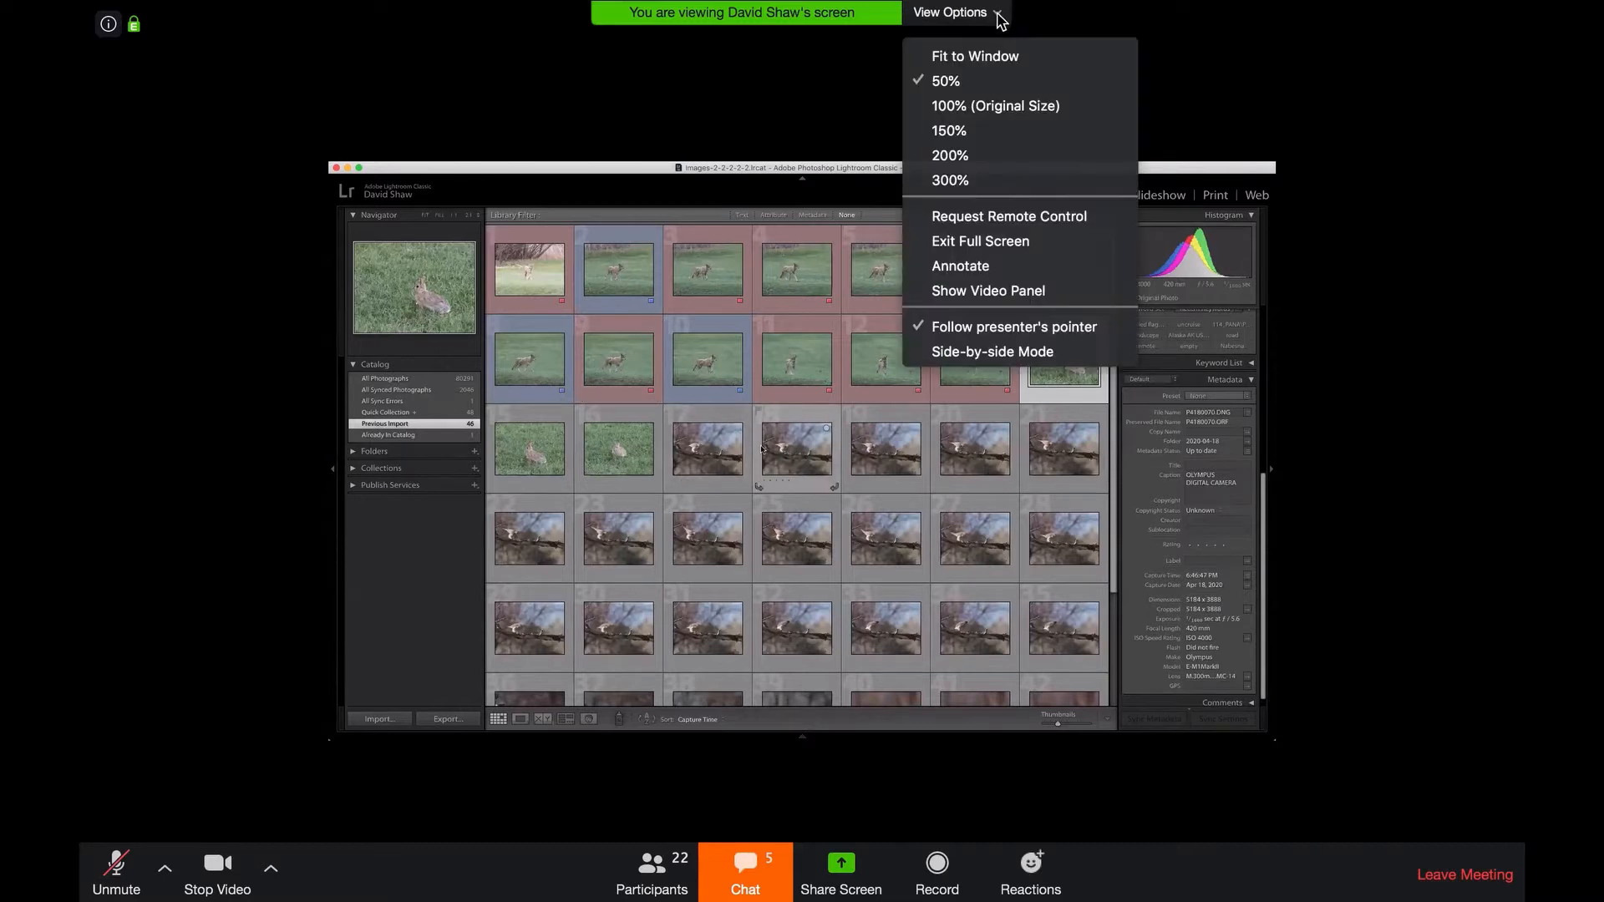
left_click(1000, 57)
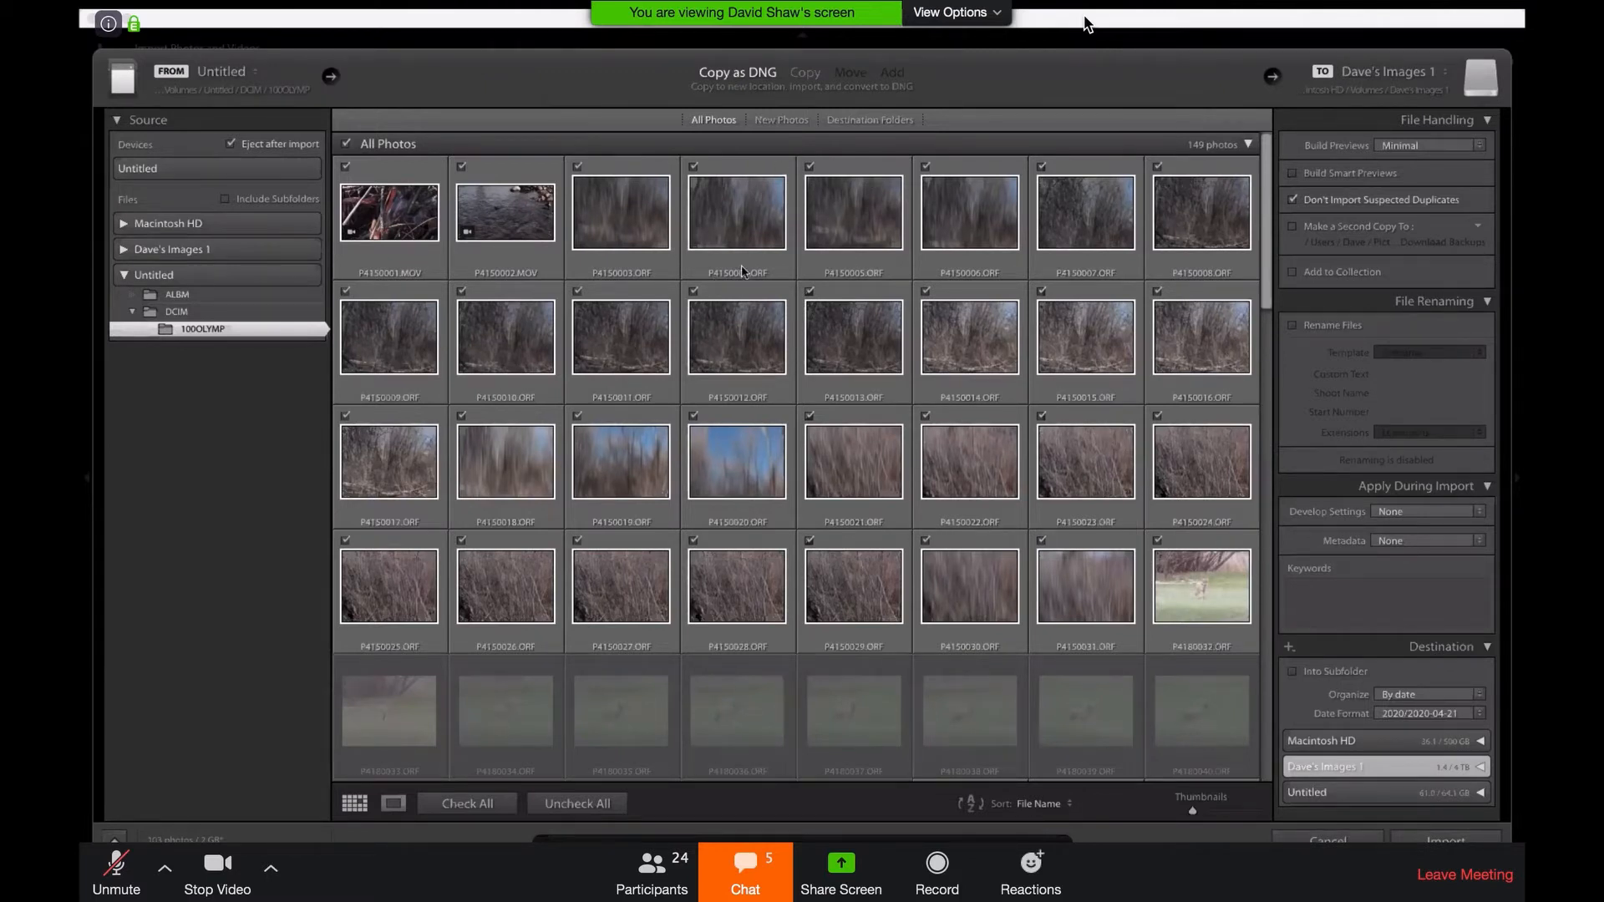
- Cancel the photo import and open the first photo of the hawk on the branch in Loupe view
mouse_move(742, 270)
left_click(1347, 835)
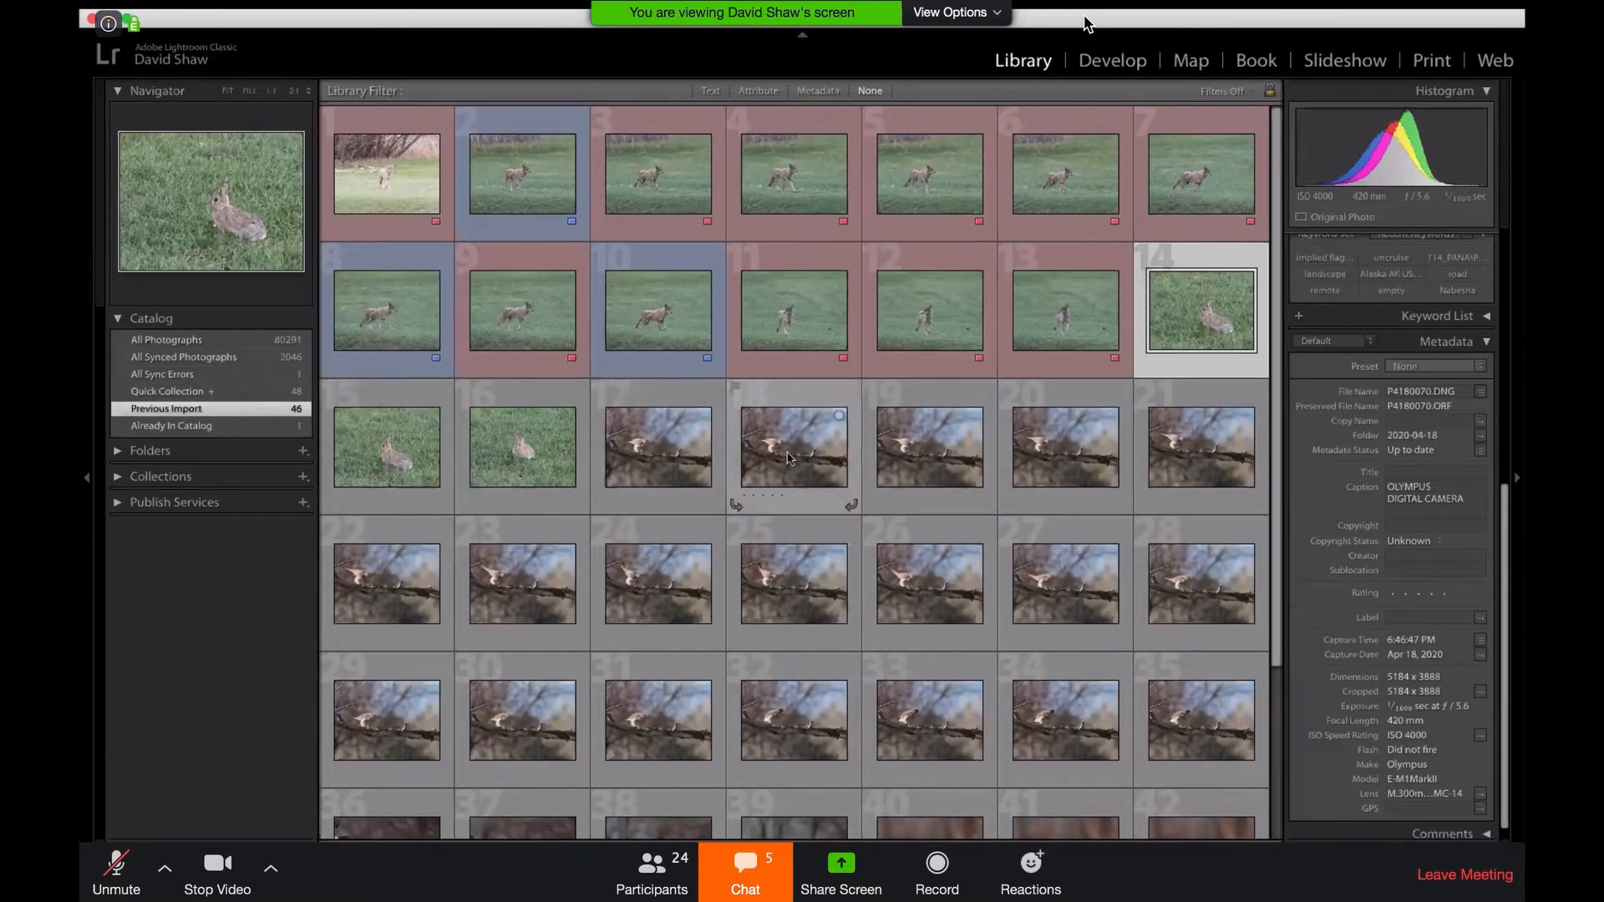
left_click(668, 468)
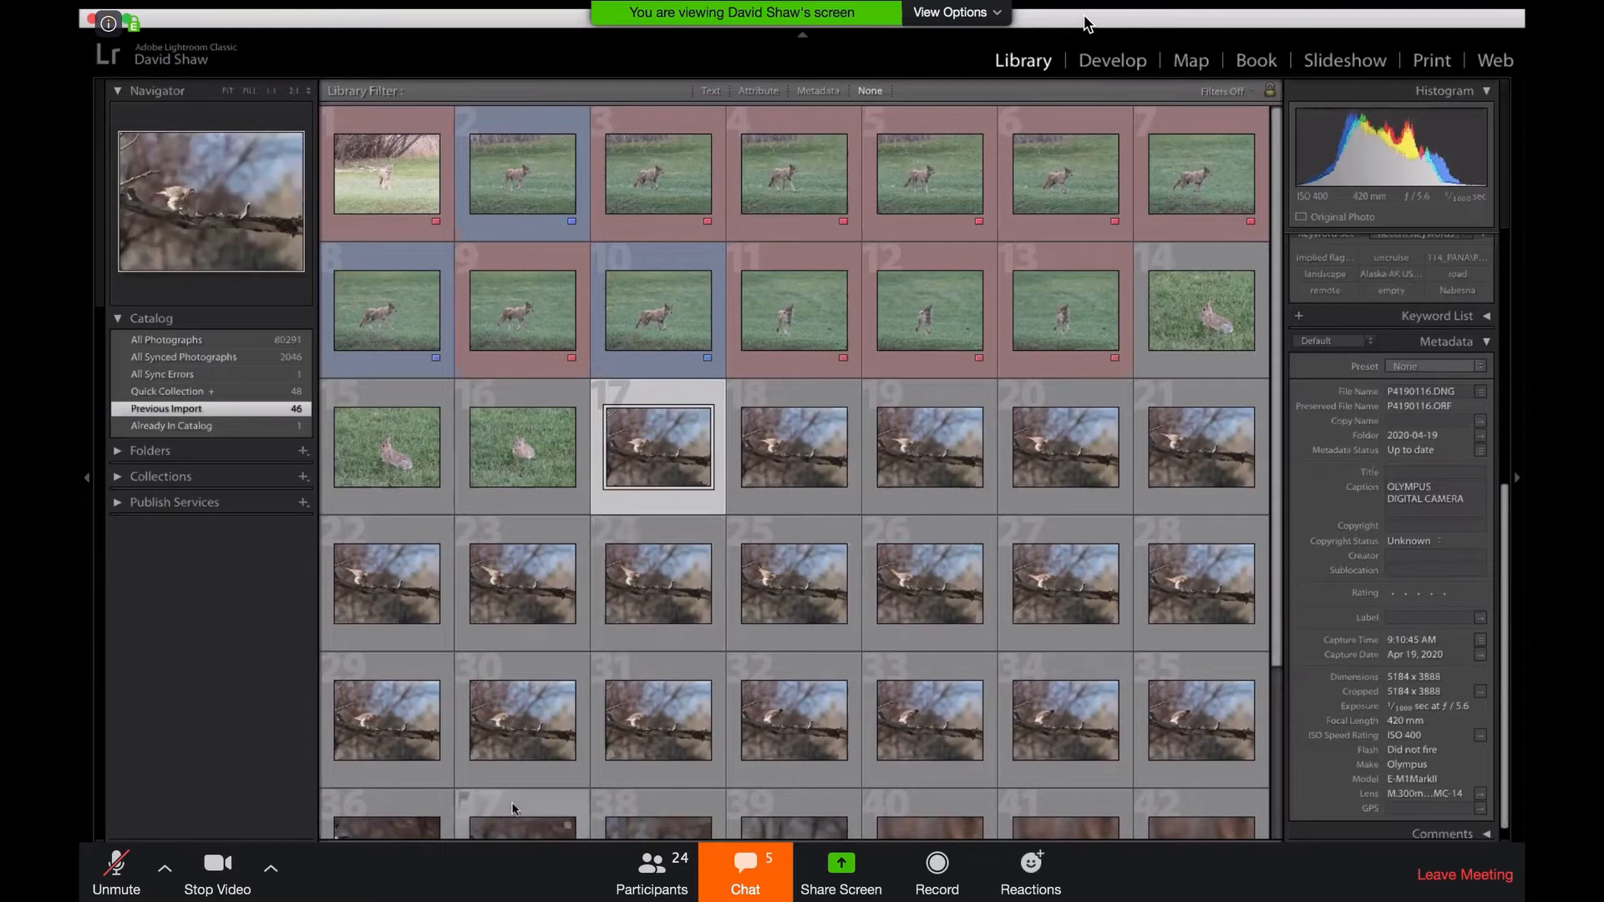
key("e")
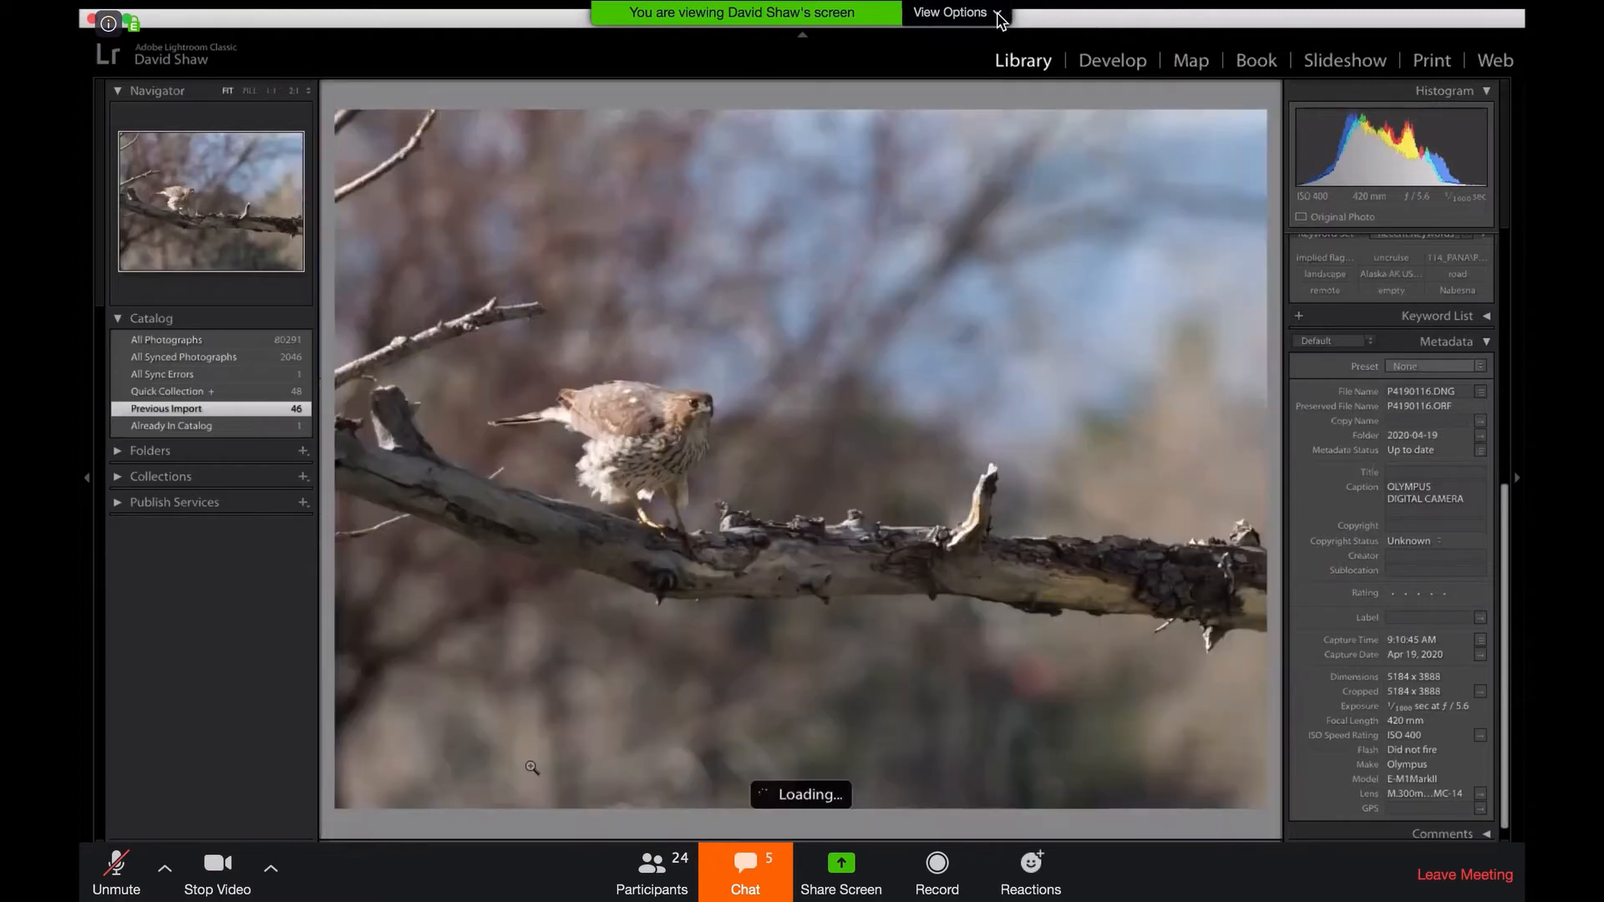
- Switch the shared-screen view to 50% and back to Fit to Window
left_click(999, 19)
left_click(989, 80)
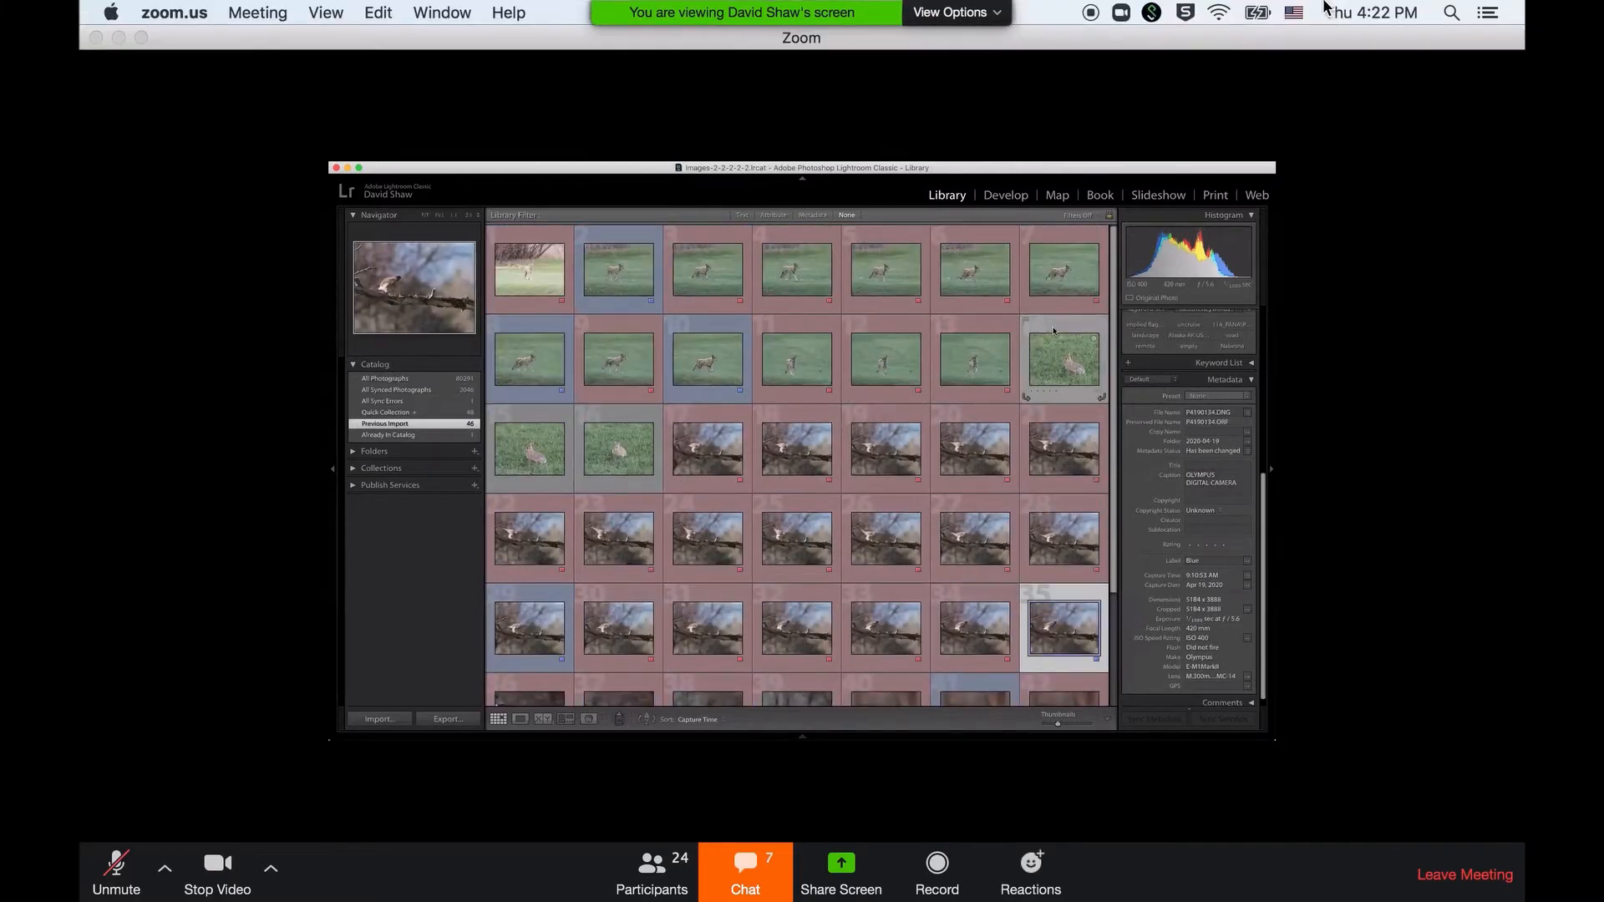
left_click(996, 14)
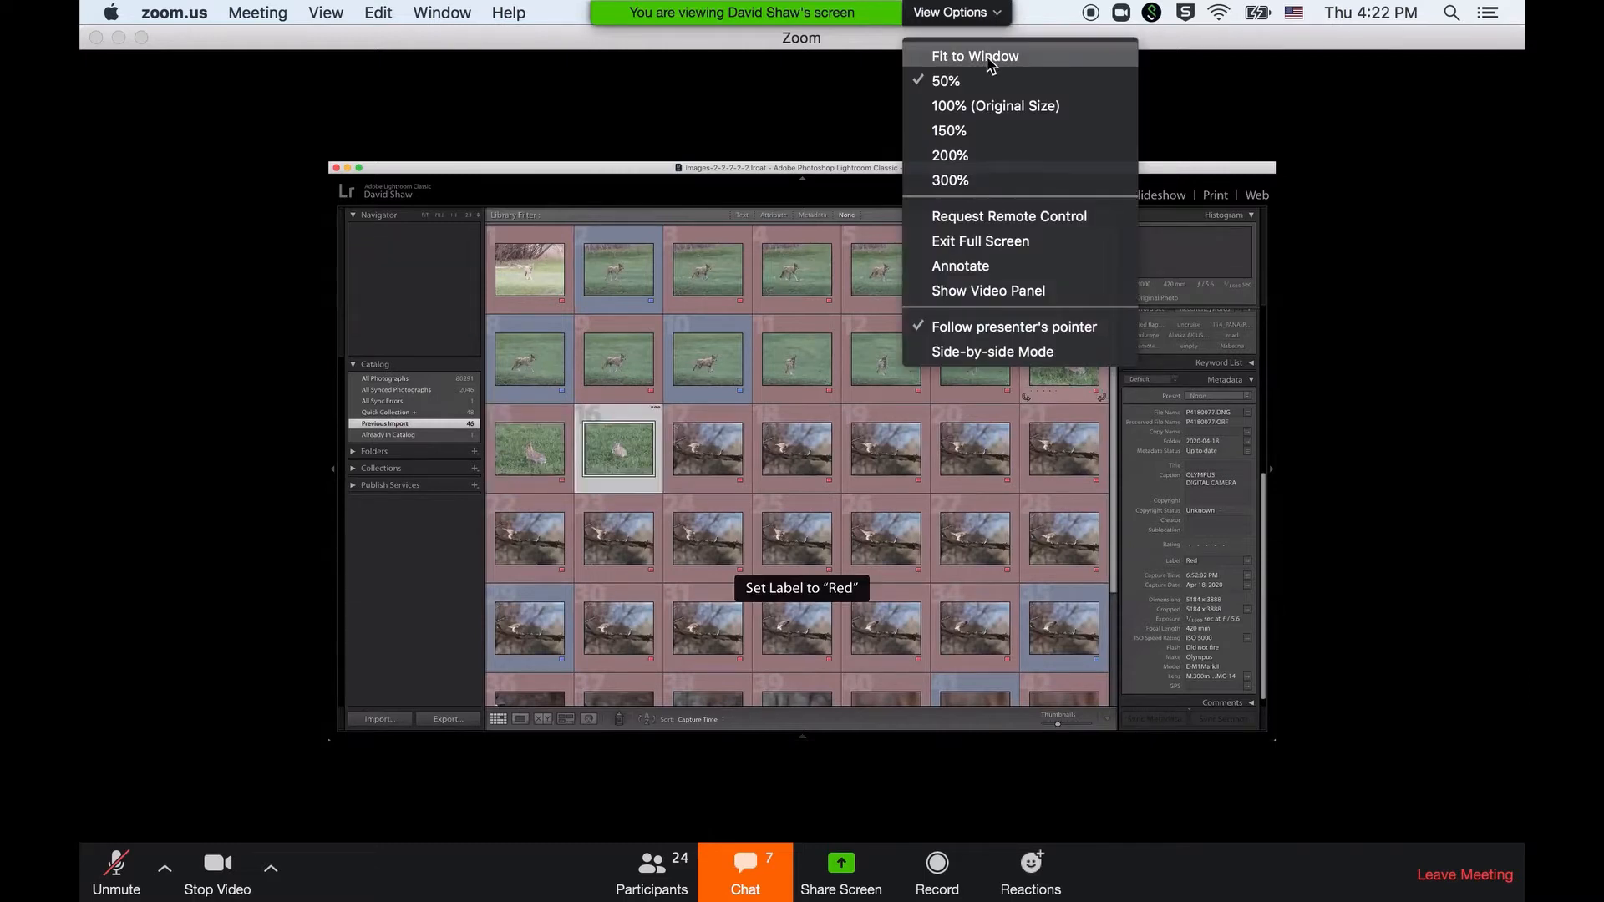
left_click(974, 56)
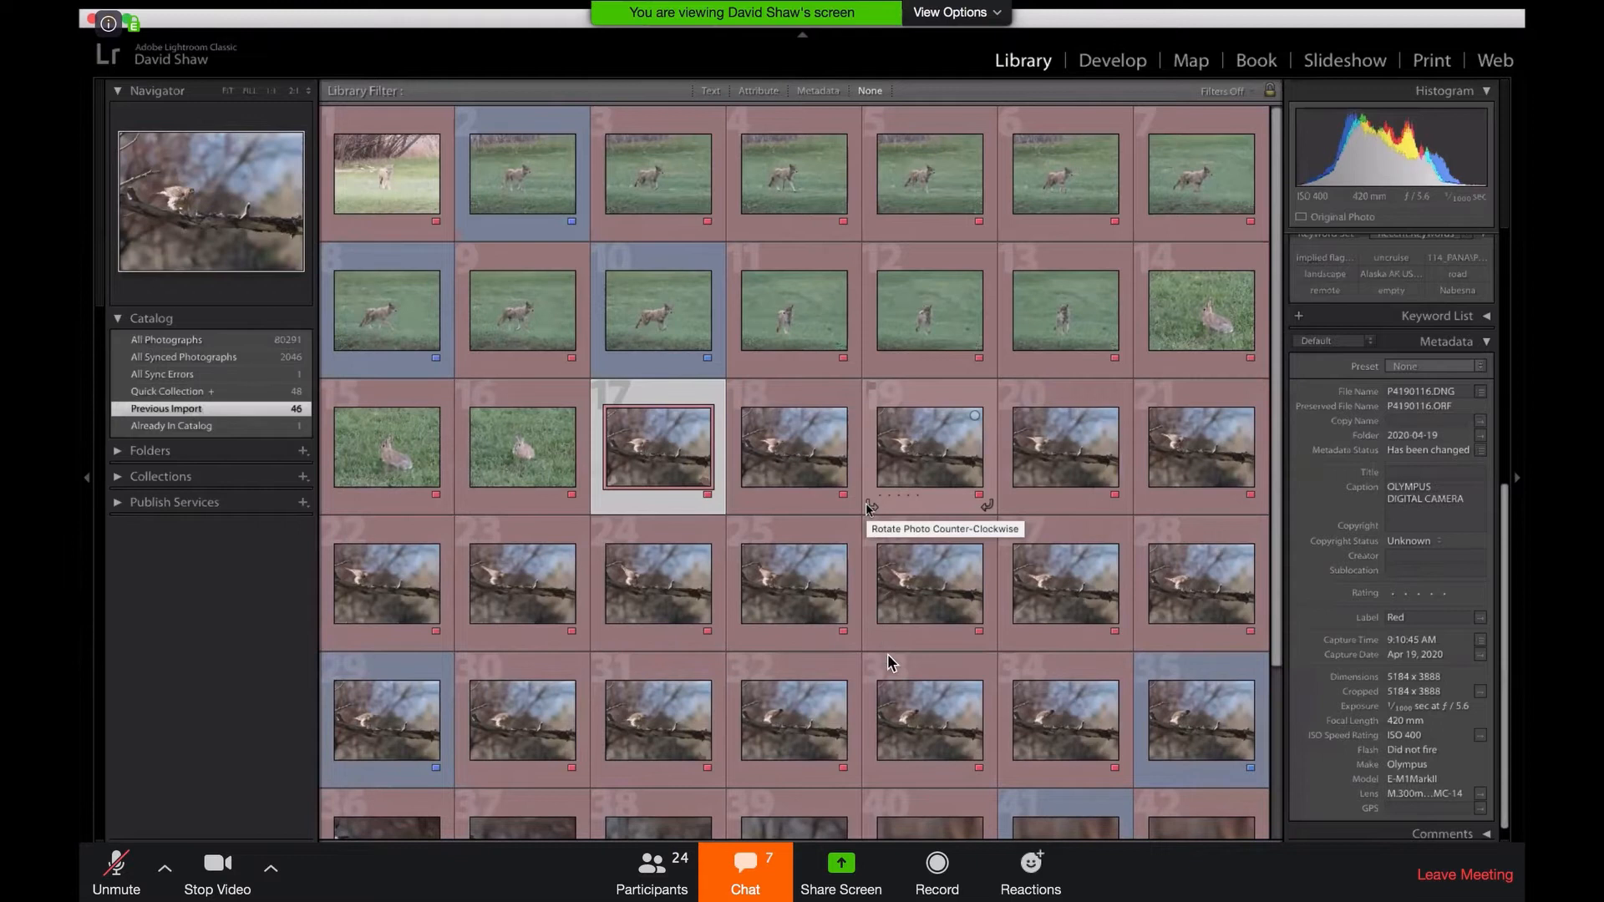
- Try to start recording the meeting
left_click(938, 869)
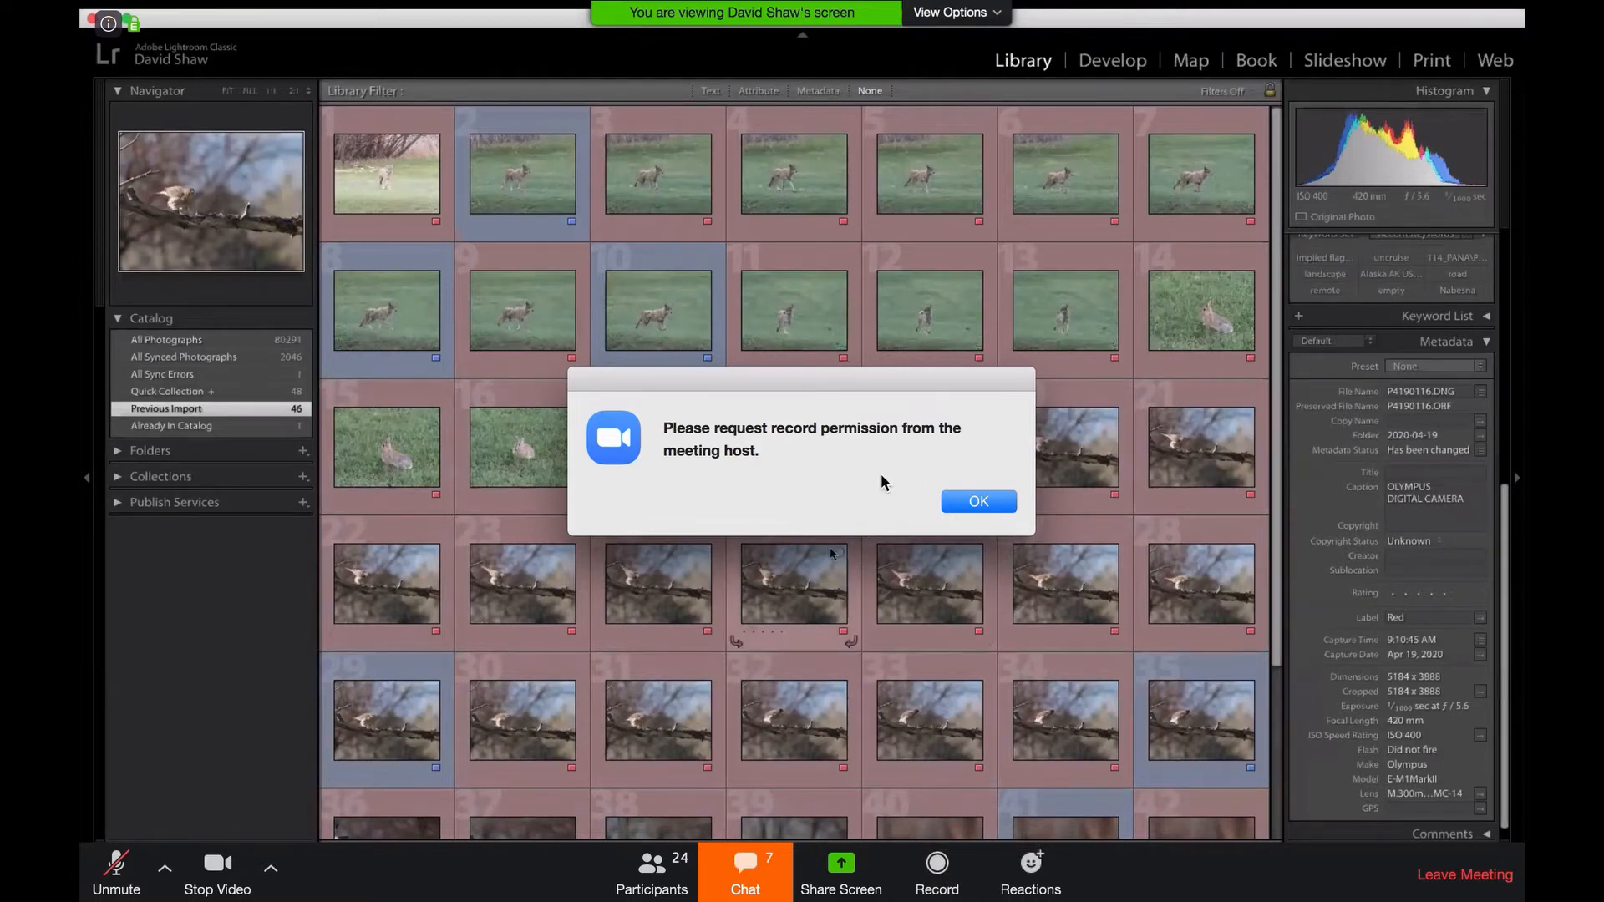
key("Return")
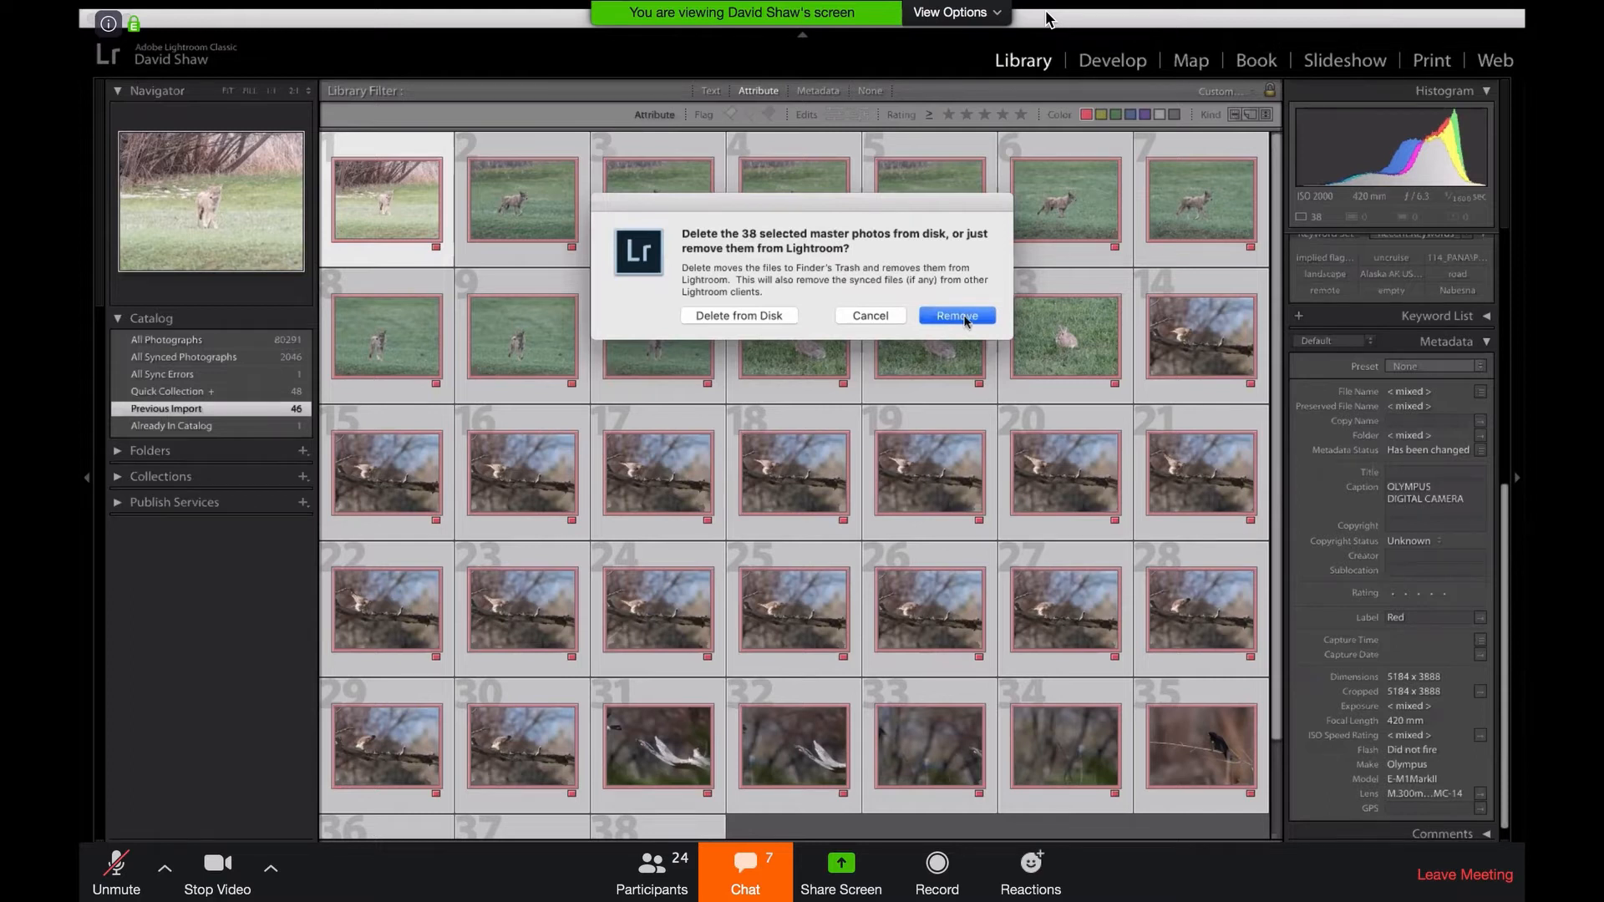
- Delete the selected red-labeled photos from disk and turn off the red color filter
left_click(761, 317)
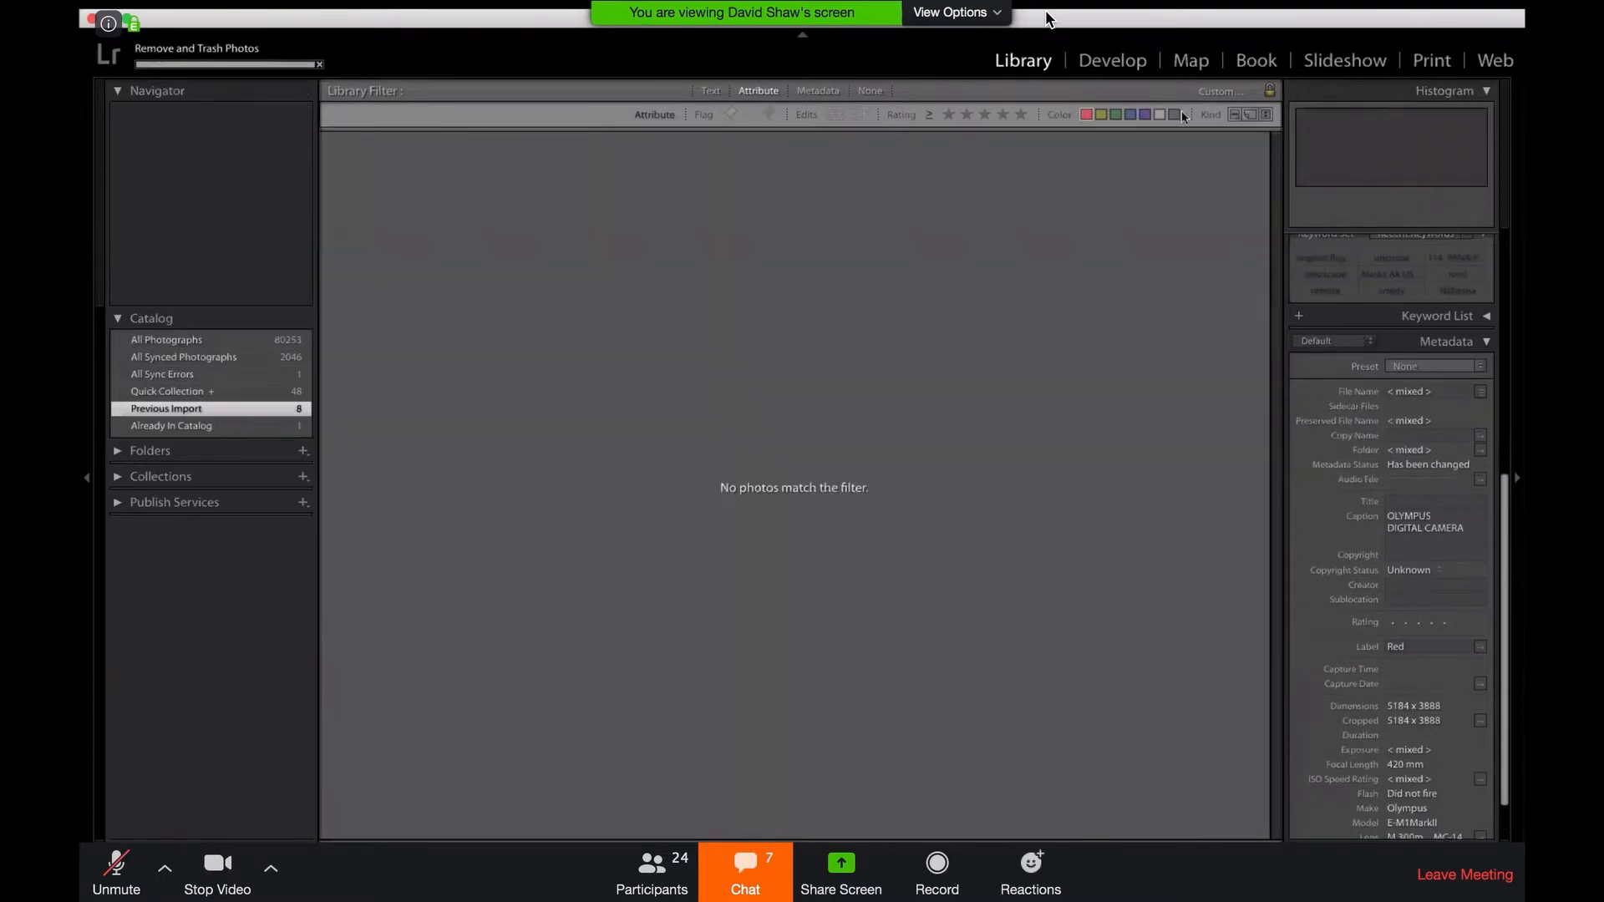
left_click(1087, 114)
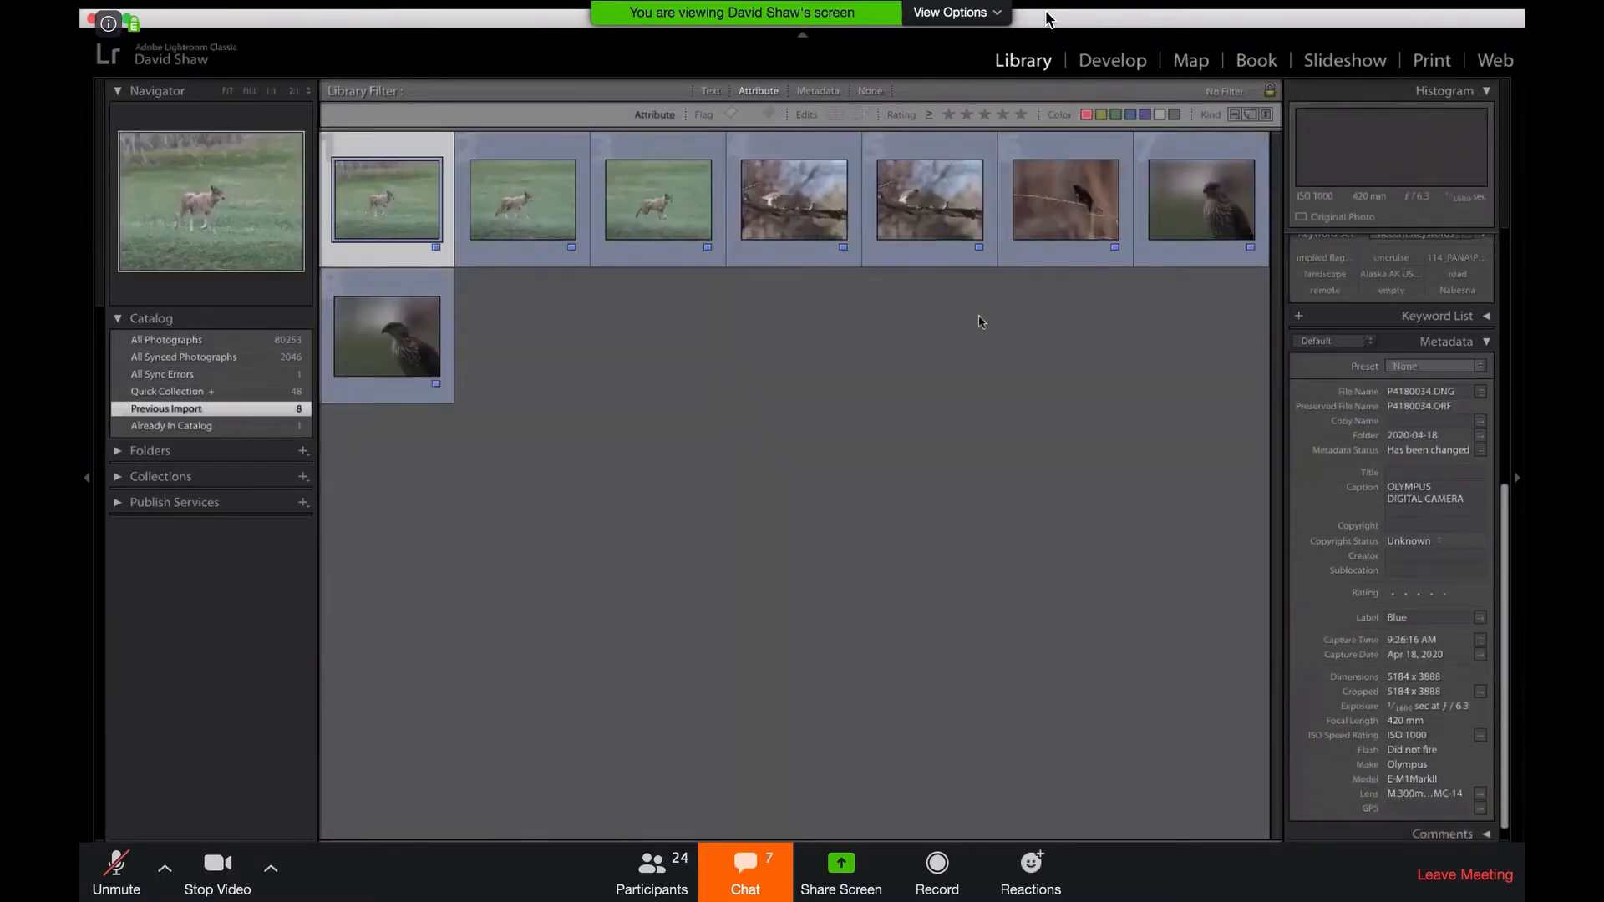
left_click(819, 354)
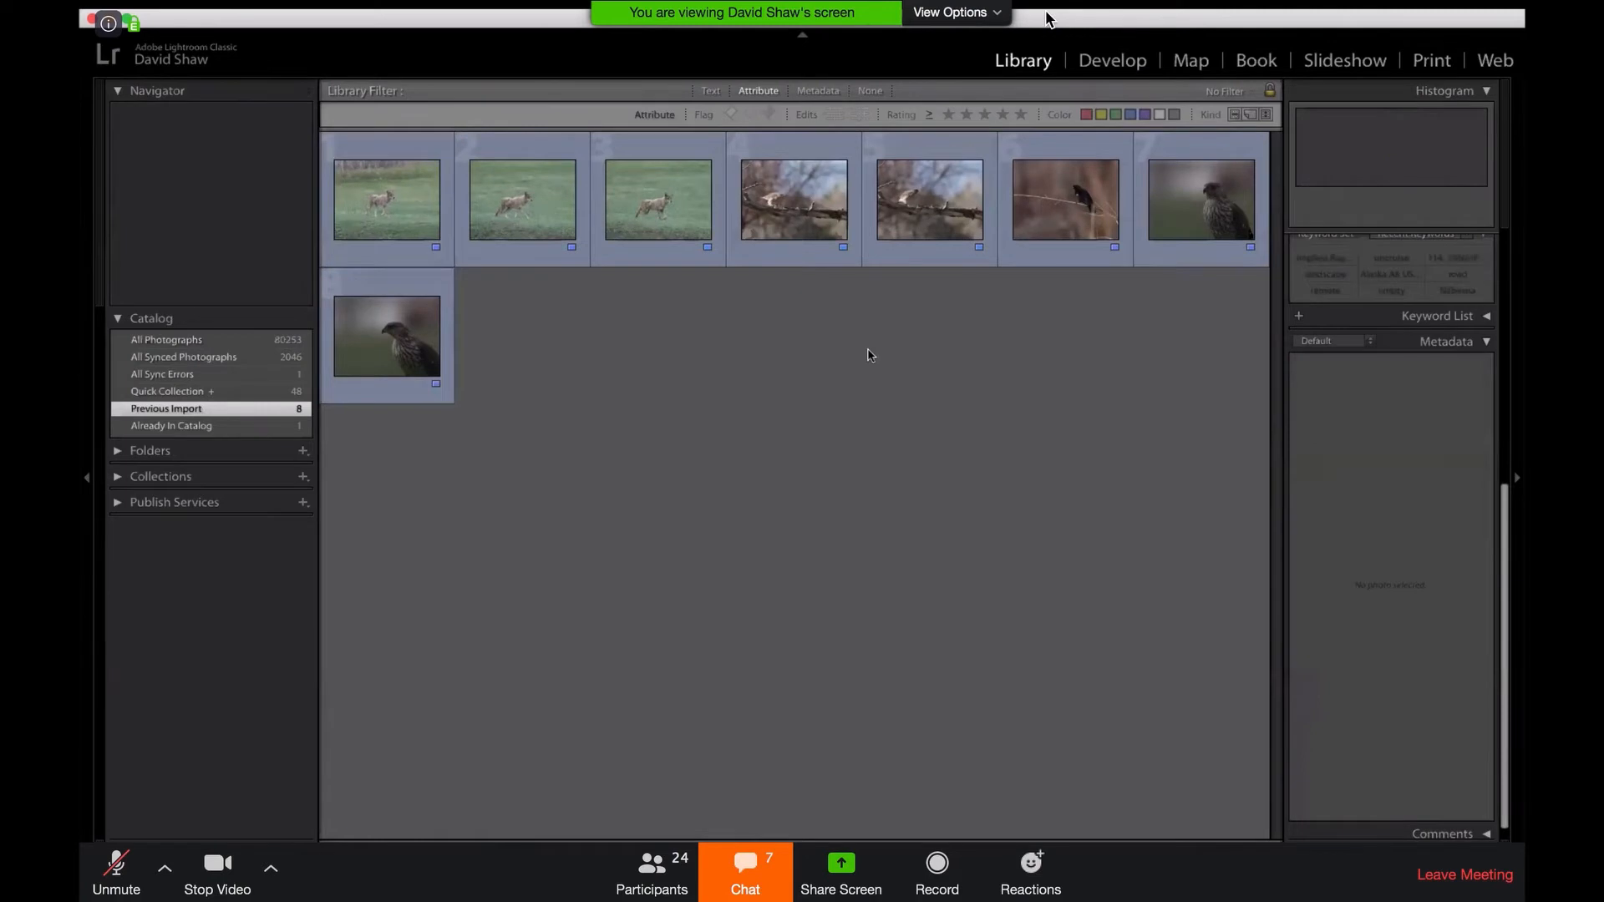
- Set the color label of the seventh photo, the perched dark hawk, to Purple and deselect it
left_click(1212, 198)
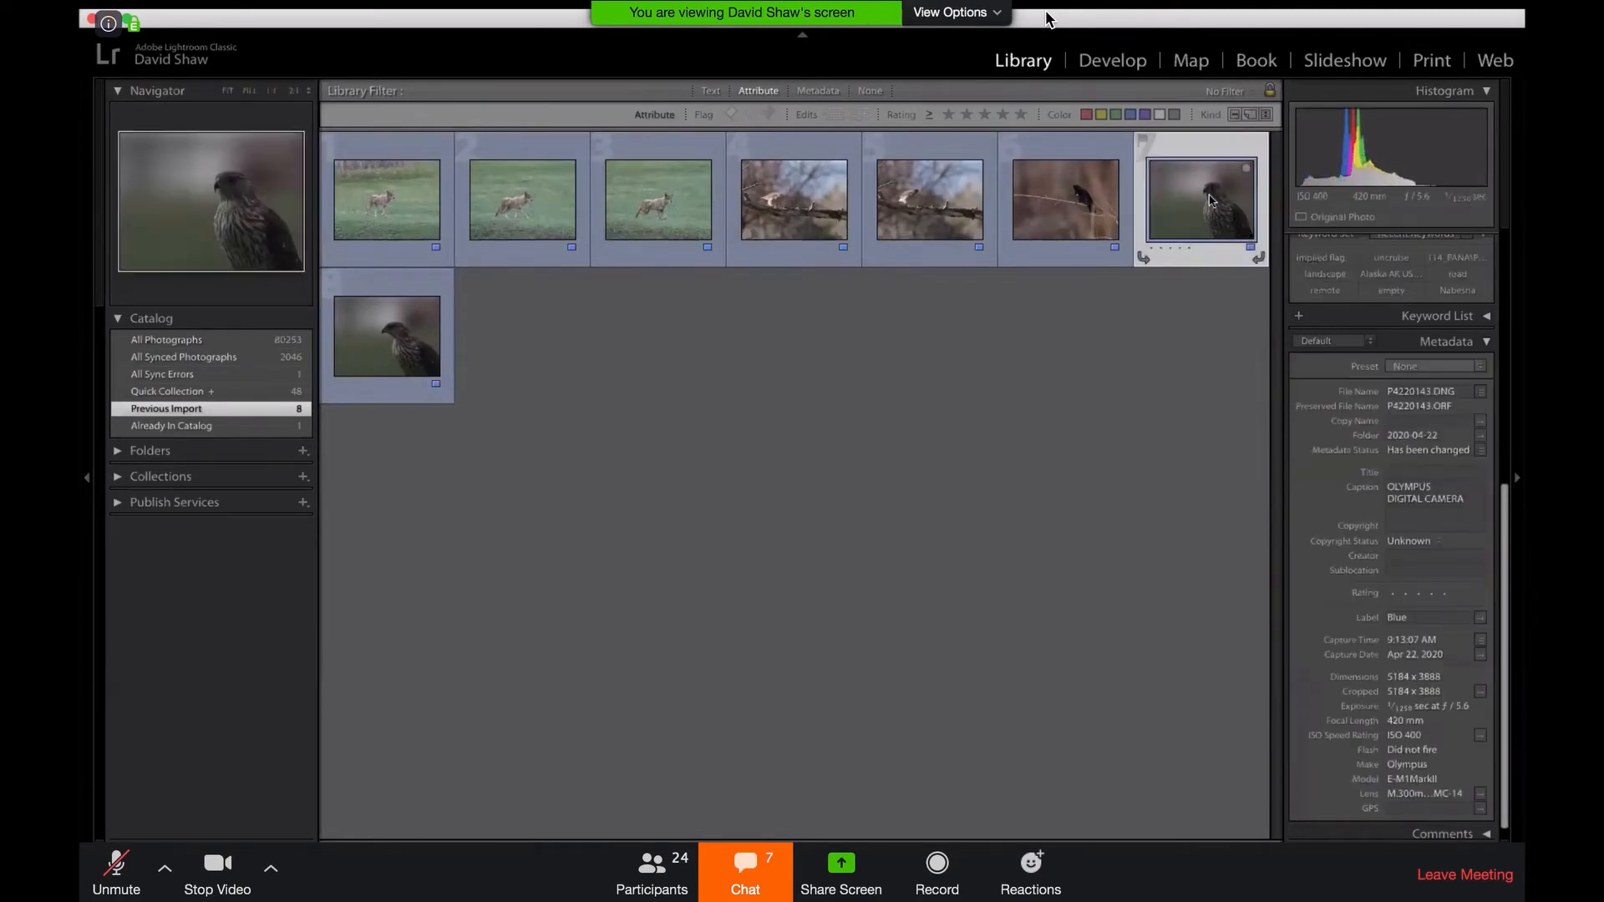
right_click(1201, 150)
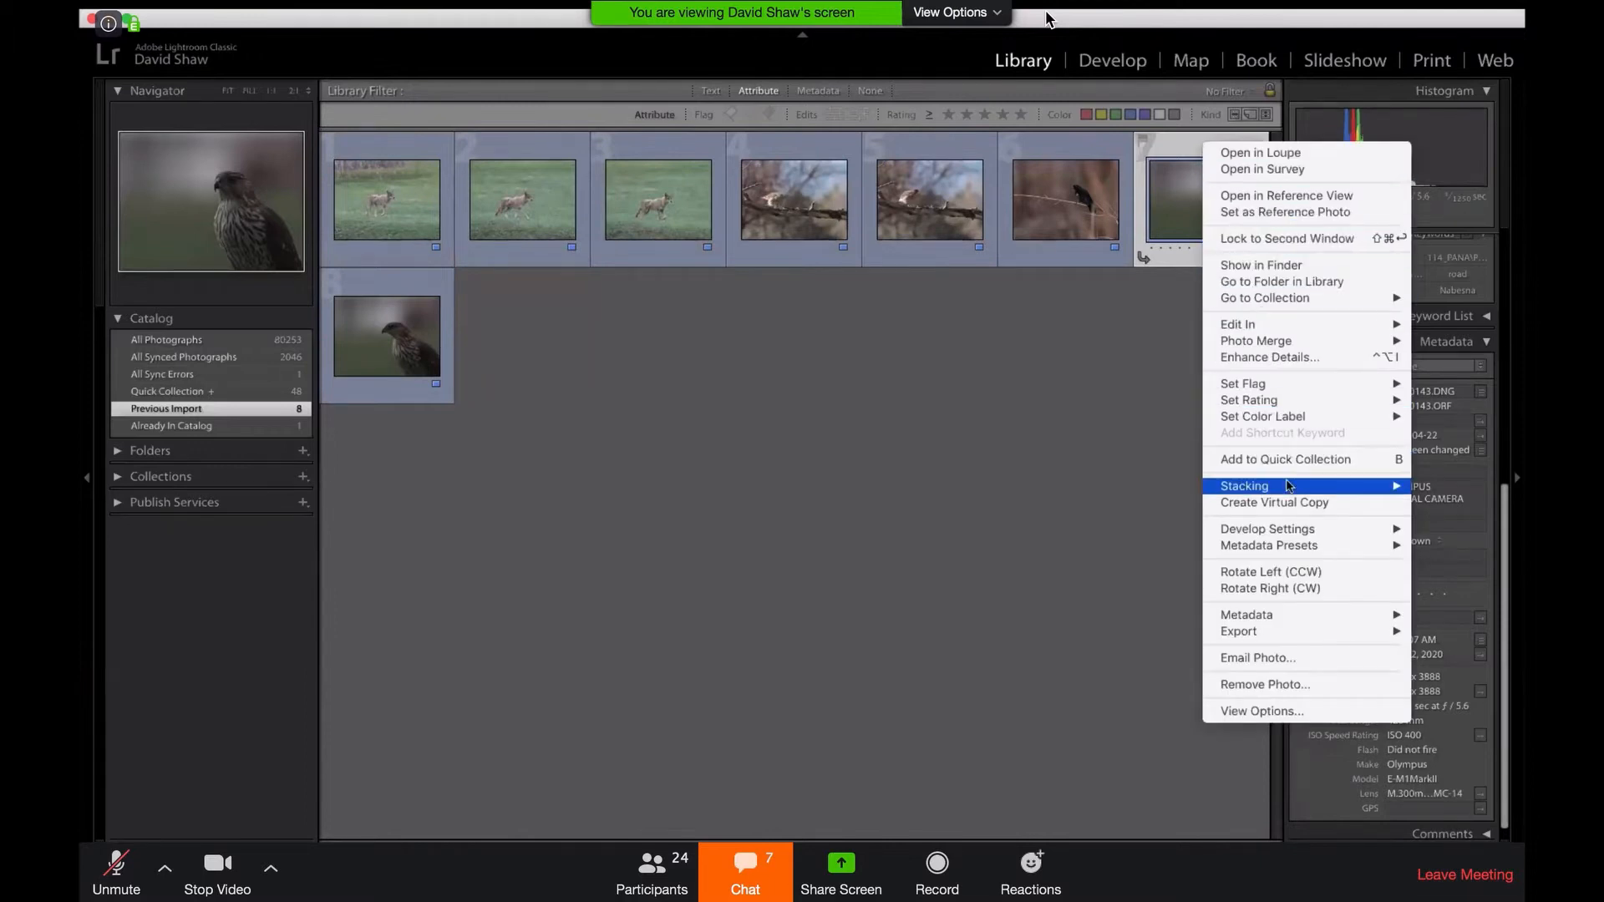
mouse_move(1295, 536)
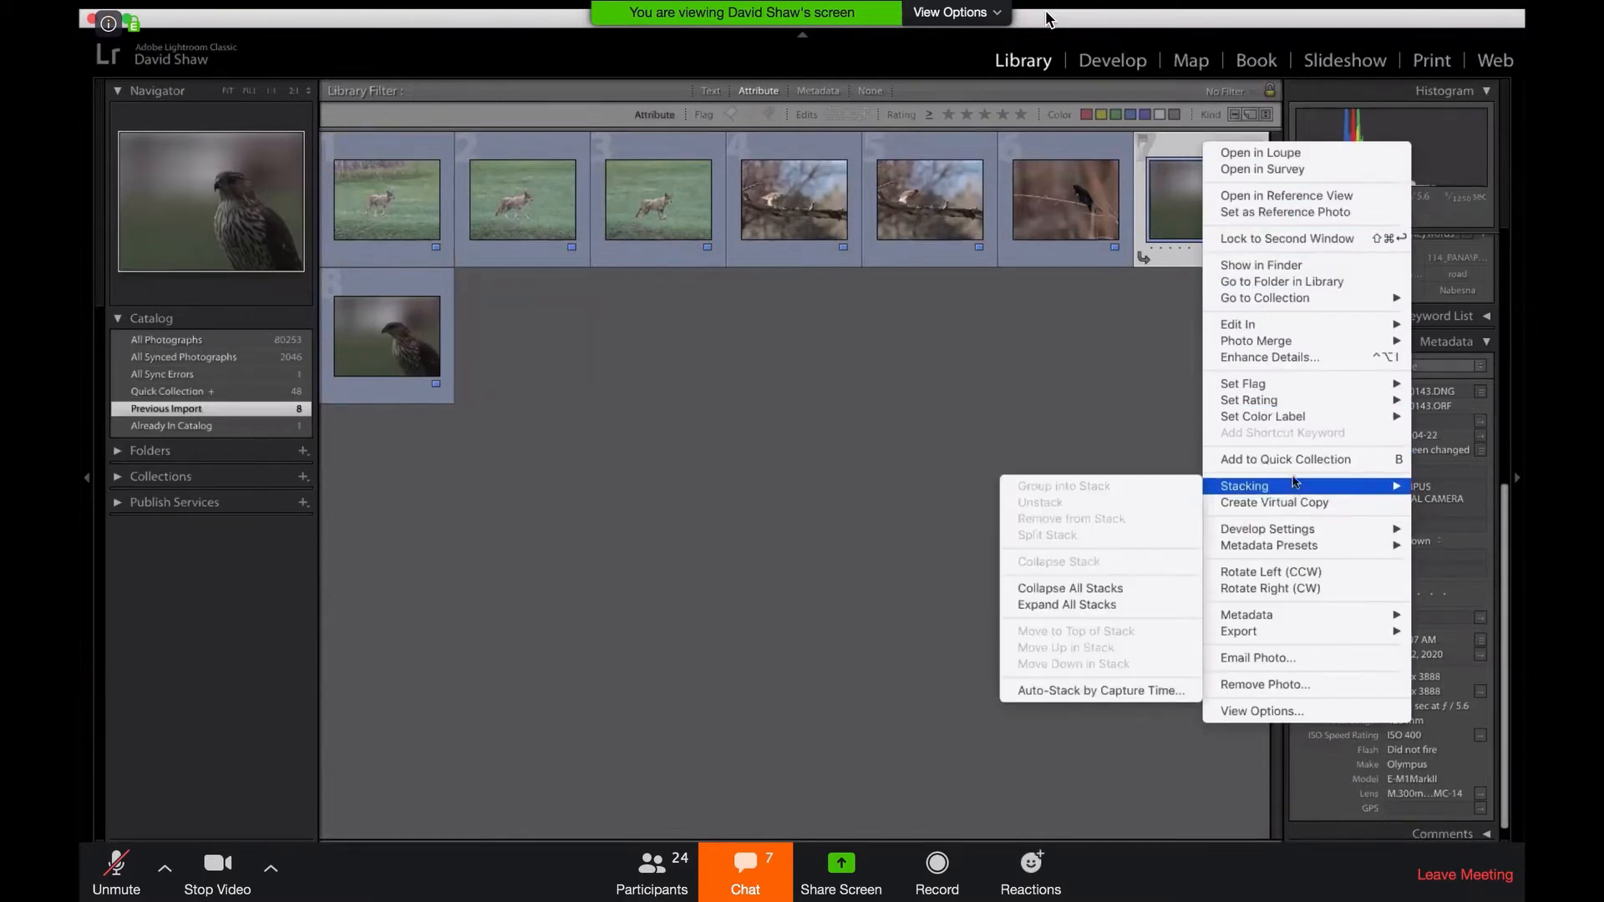
mouse_move(1289, 407)
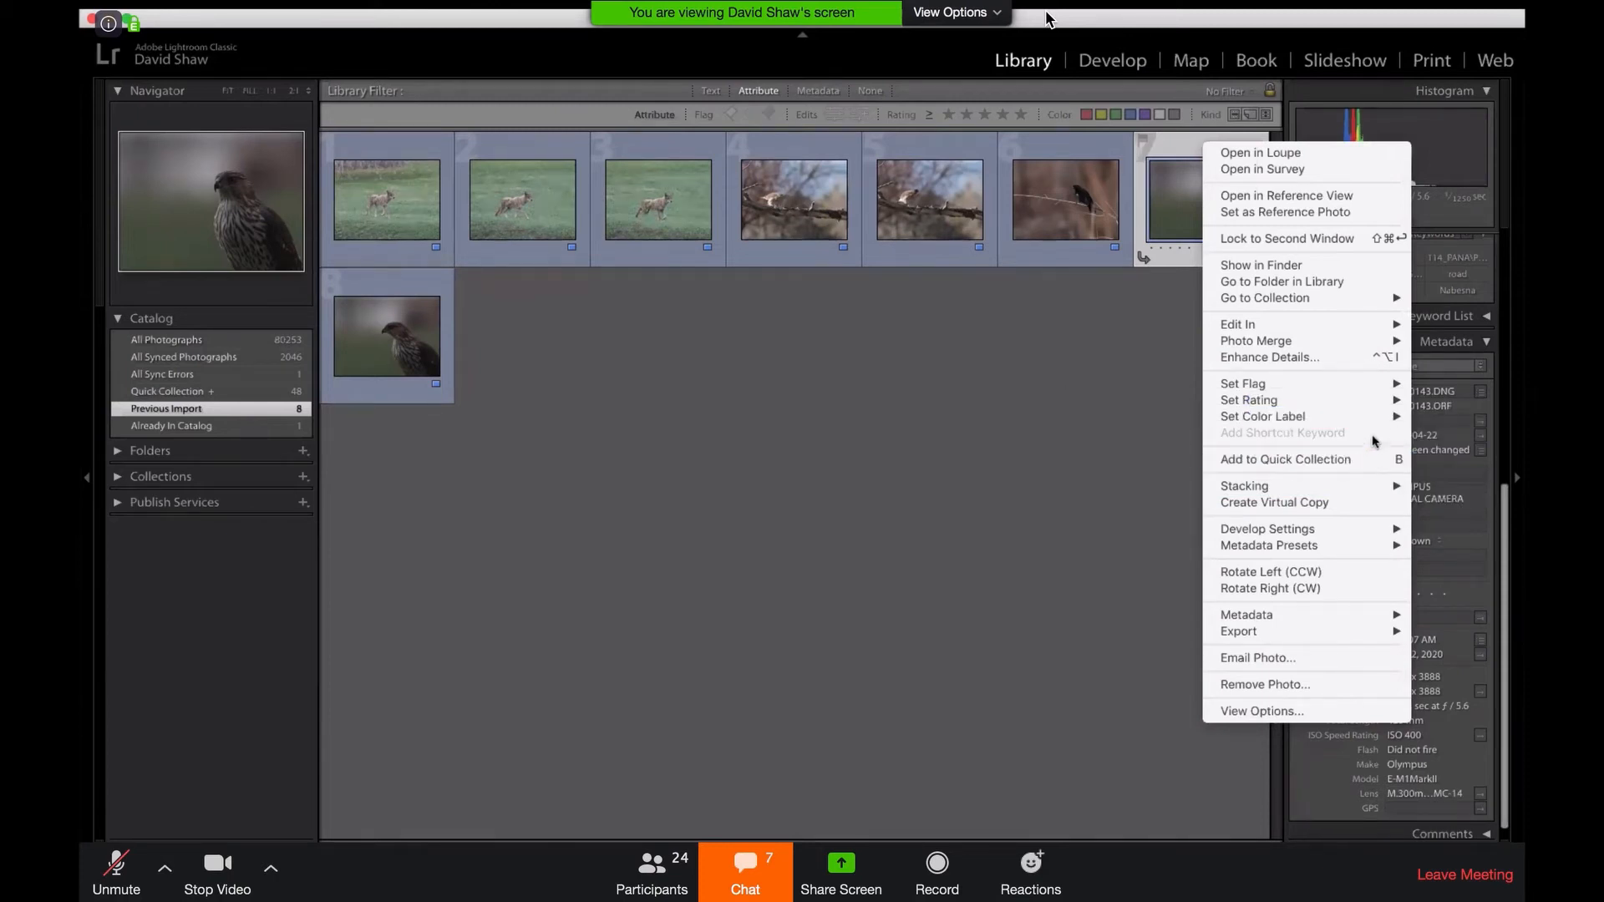
mouse_move(1393, 417)
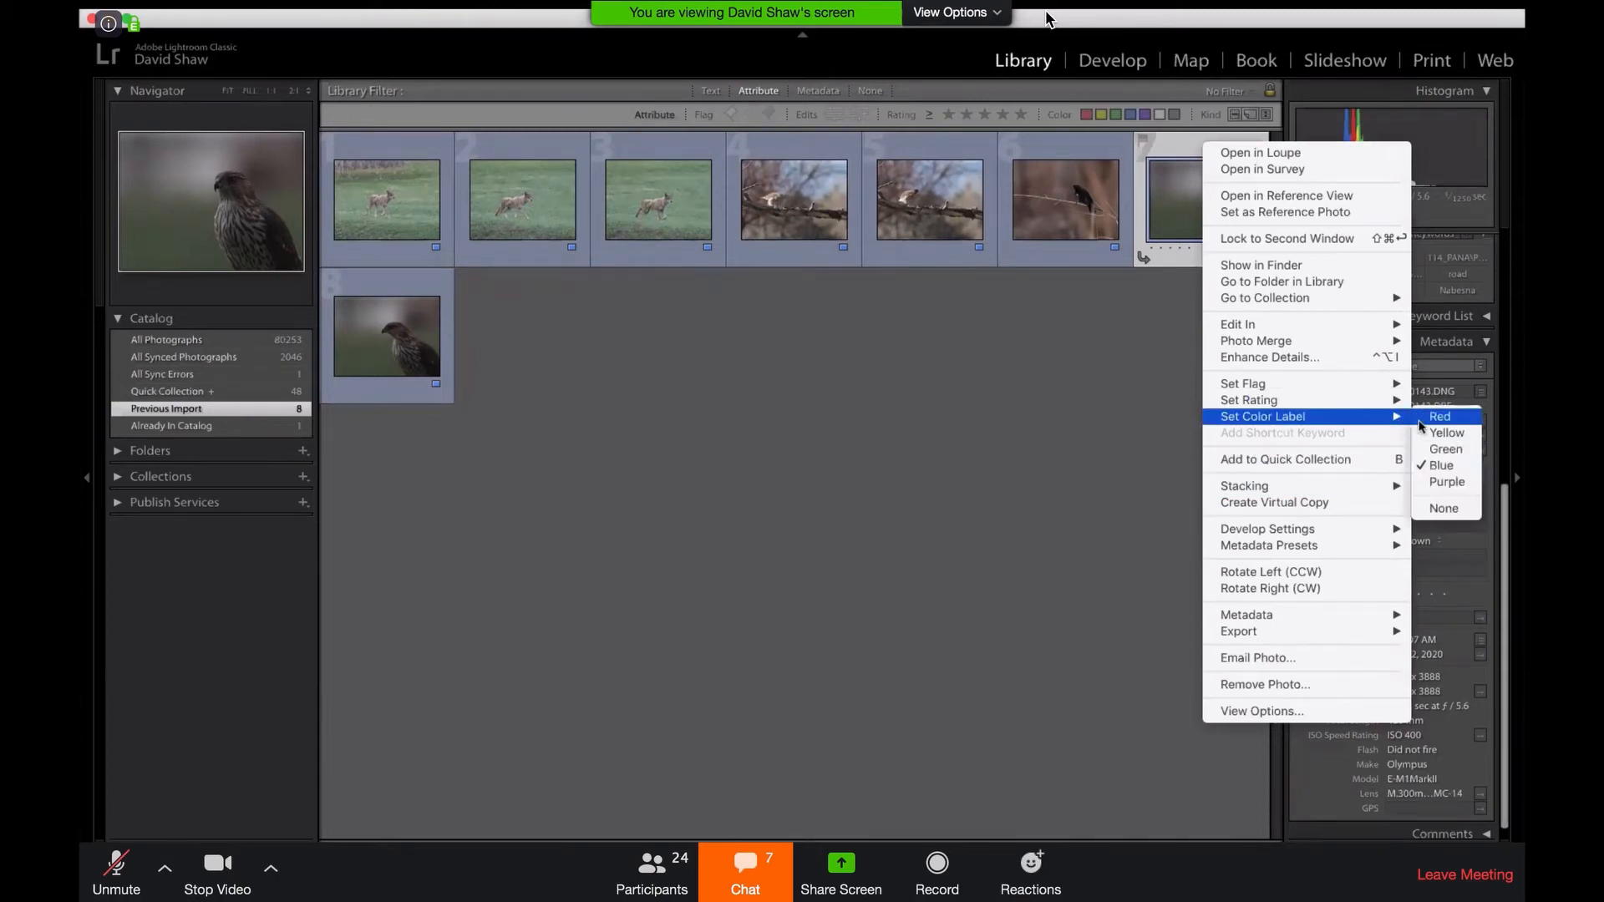
left_click(1448, 483)
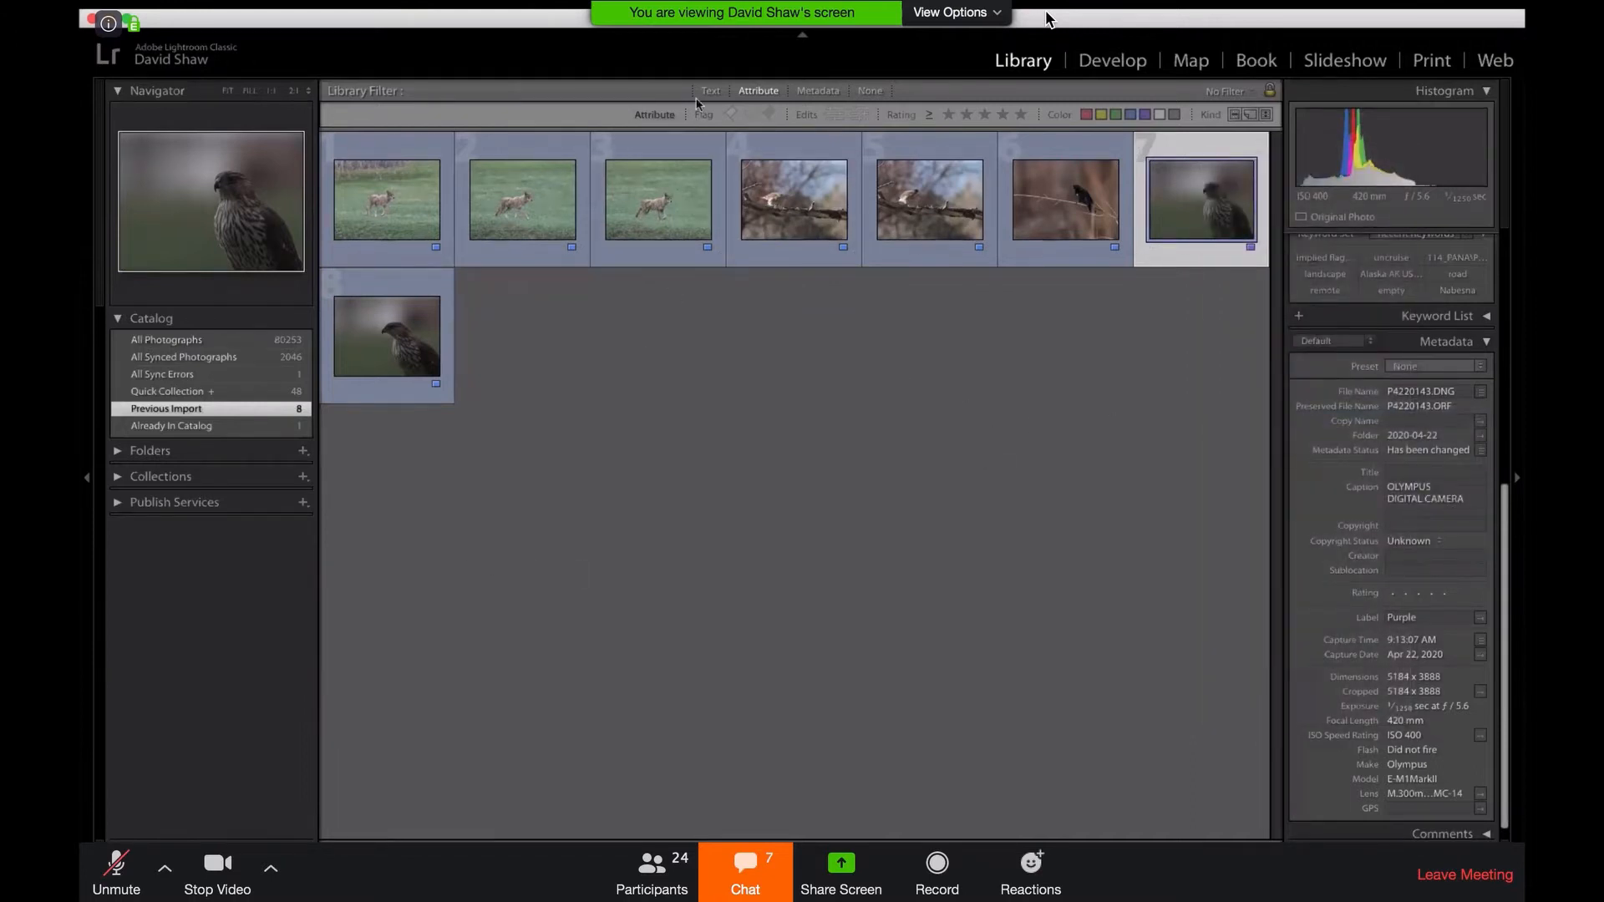
left_click(711, 326)
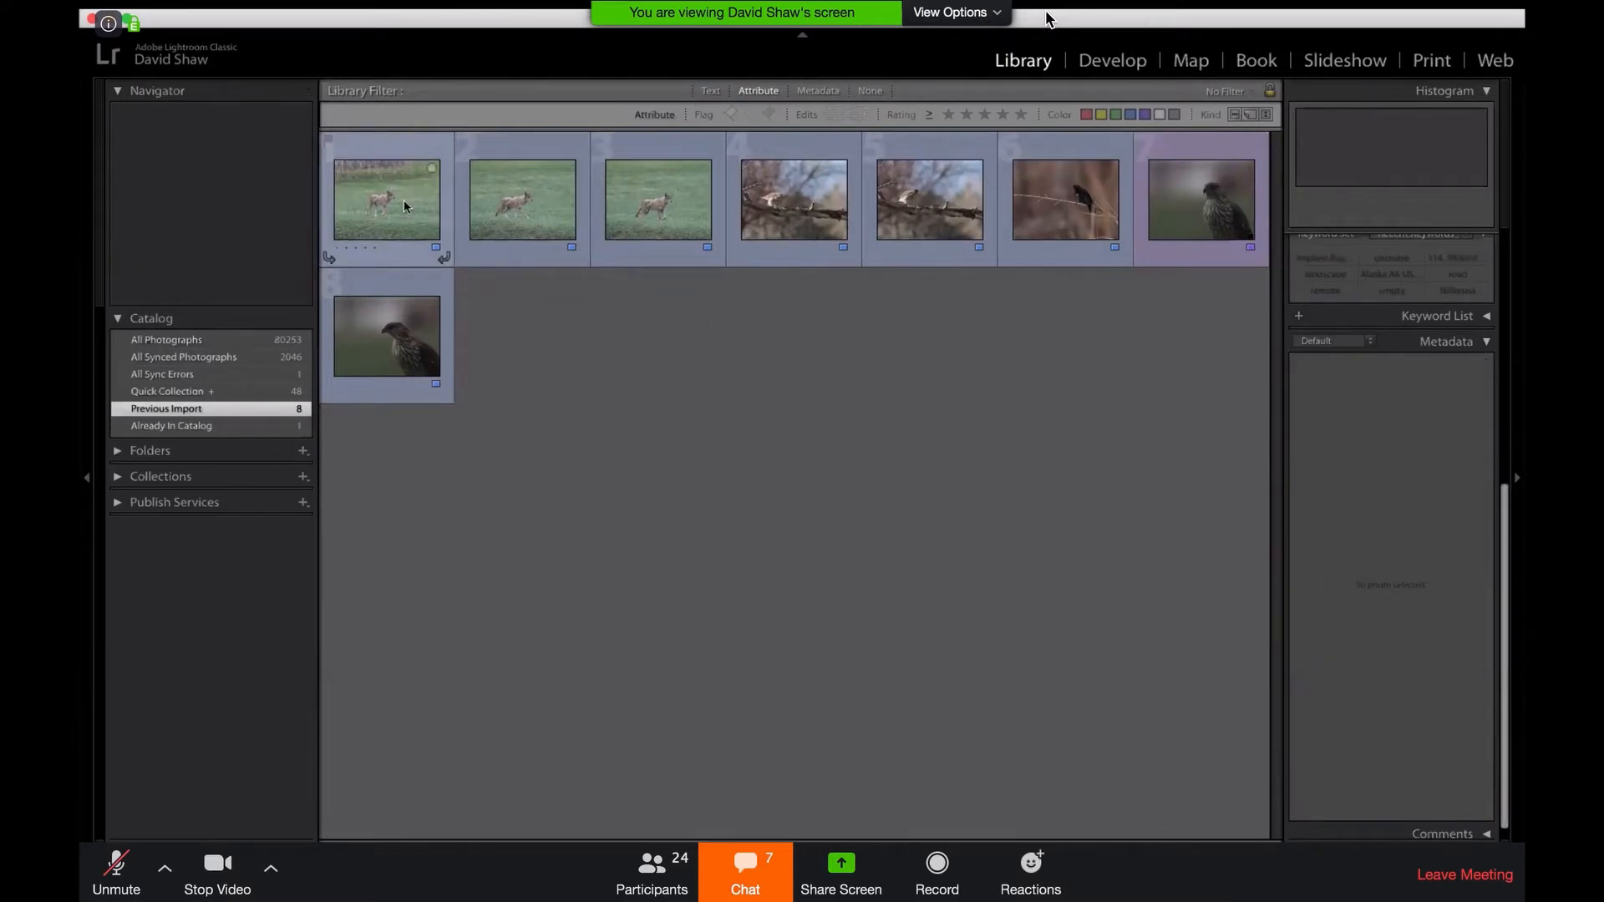
- Select the three coyote photos and open the Rename Photos dialog for them
left_click(421, 154)
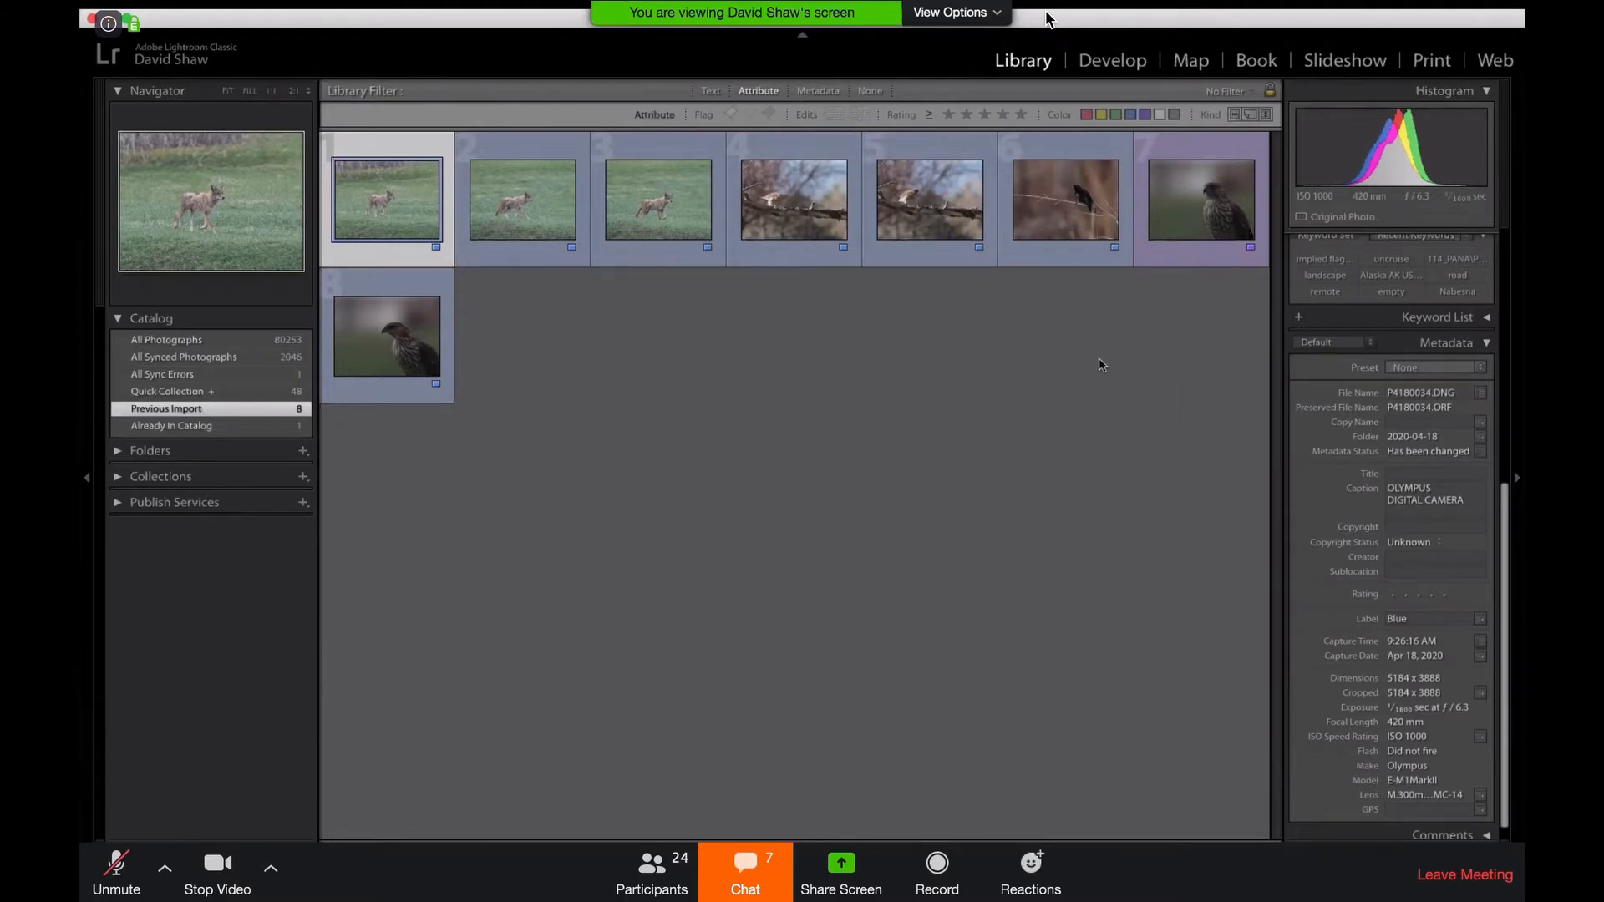
mouse_move(529, 265)
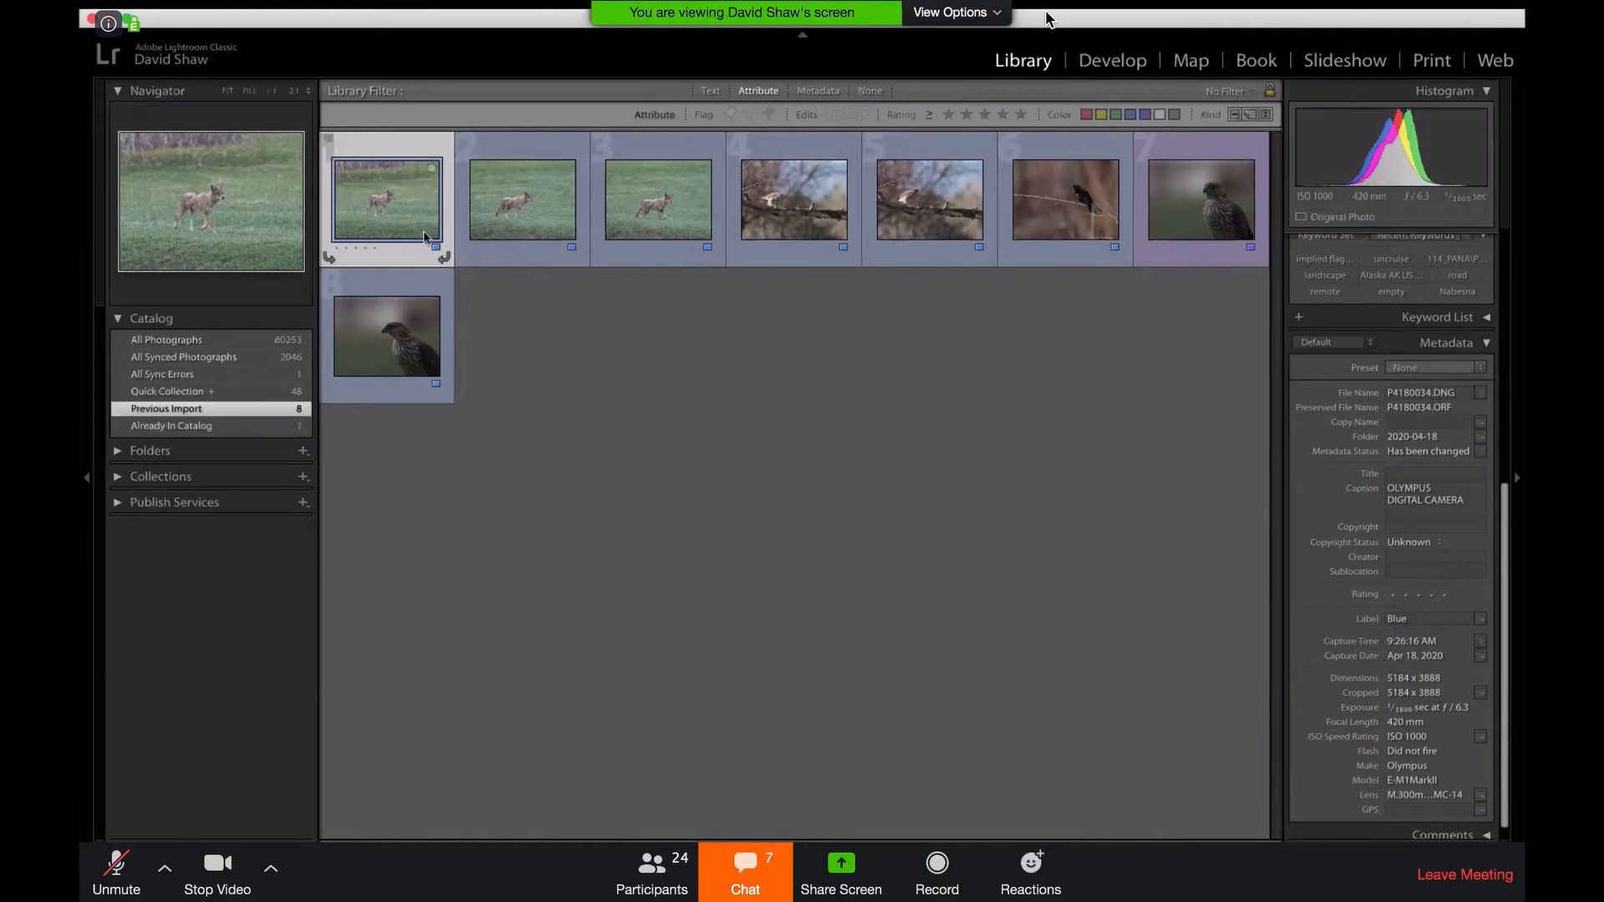
left_click(649, 188, "shift")
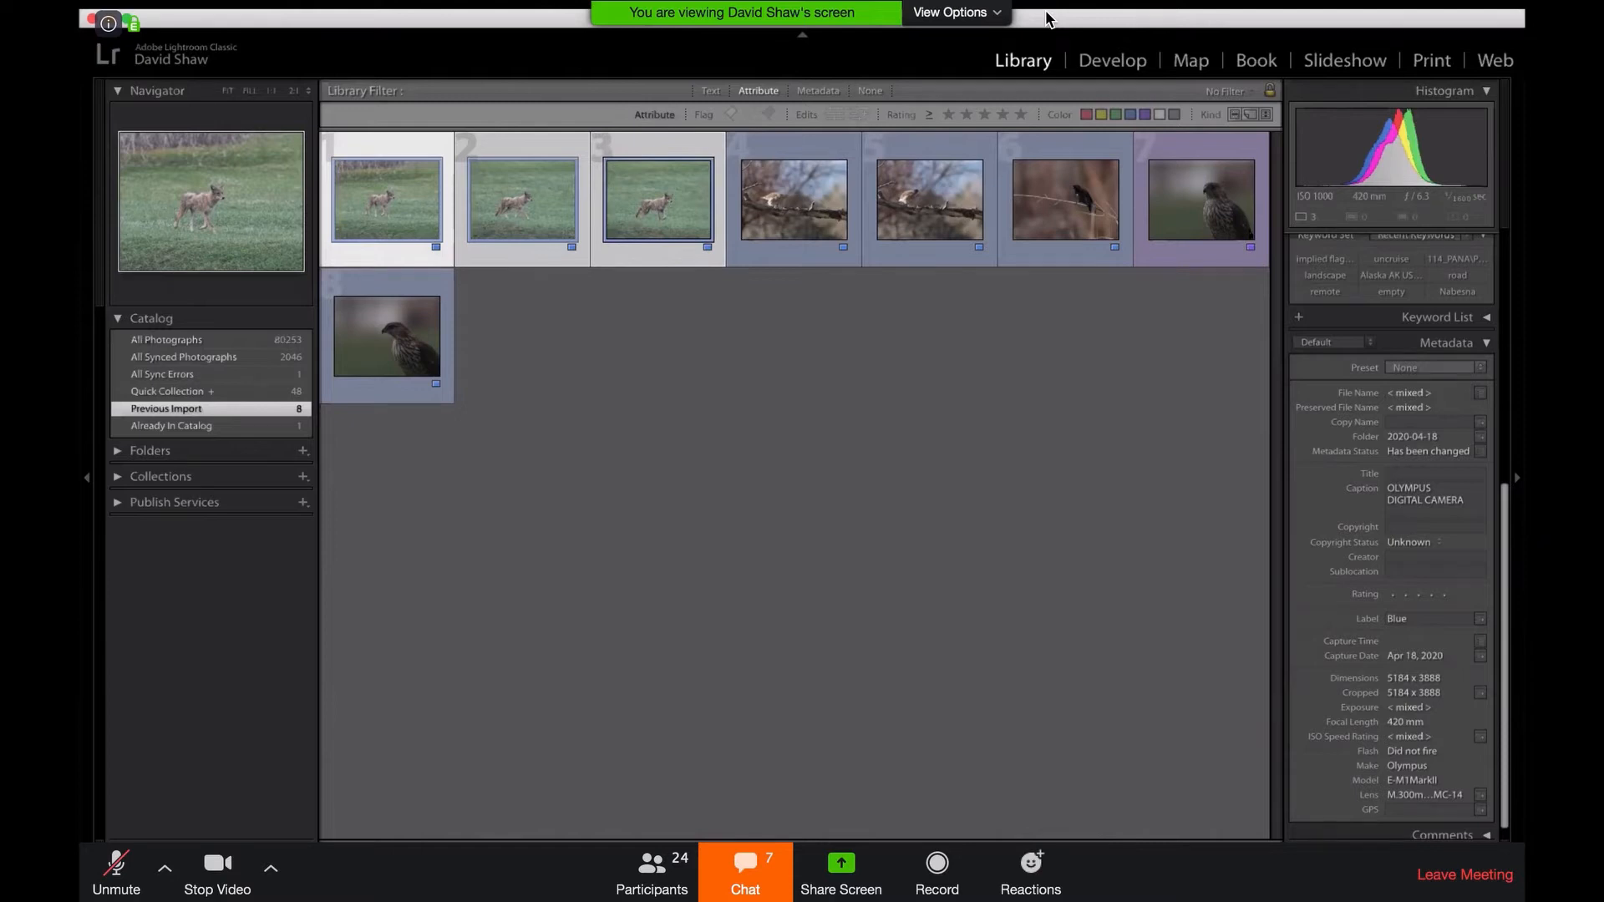
left_click(336, 4)
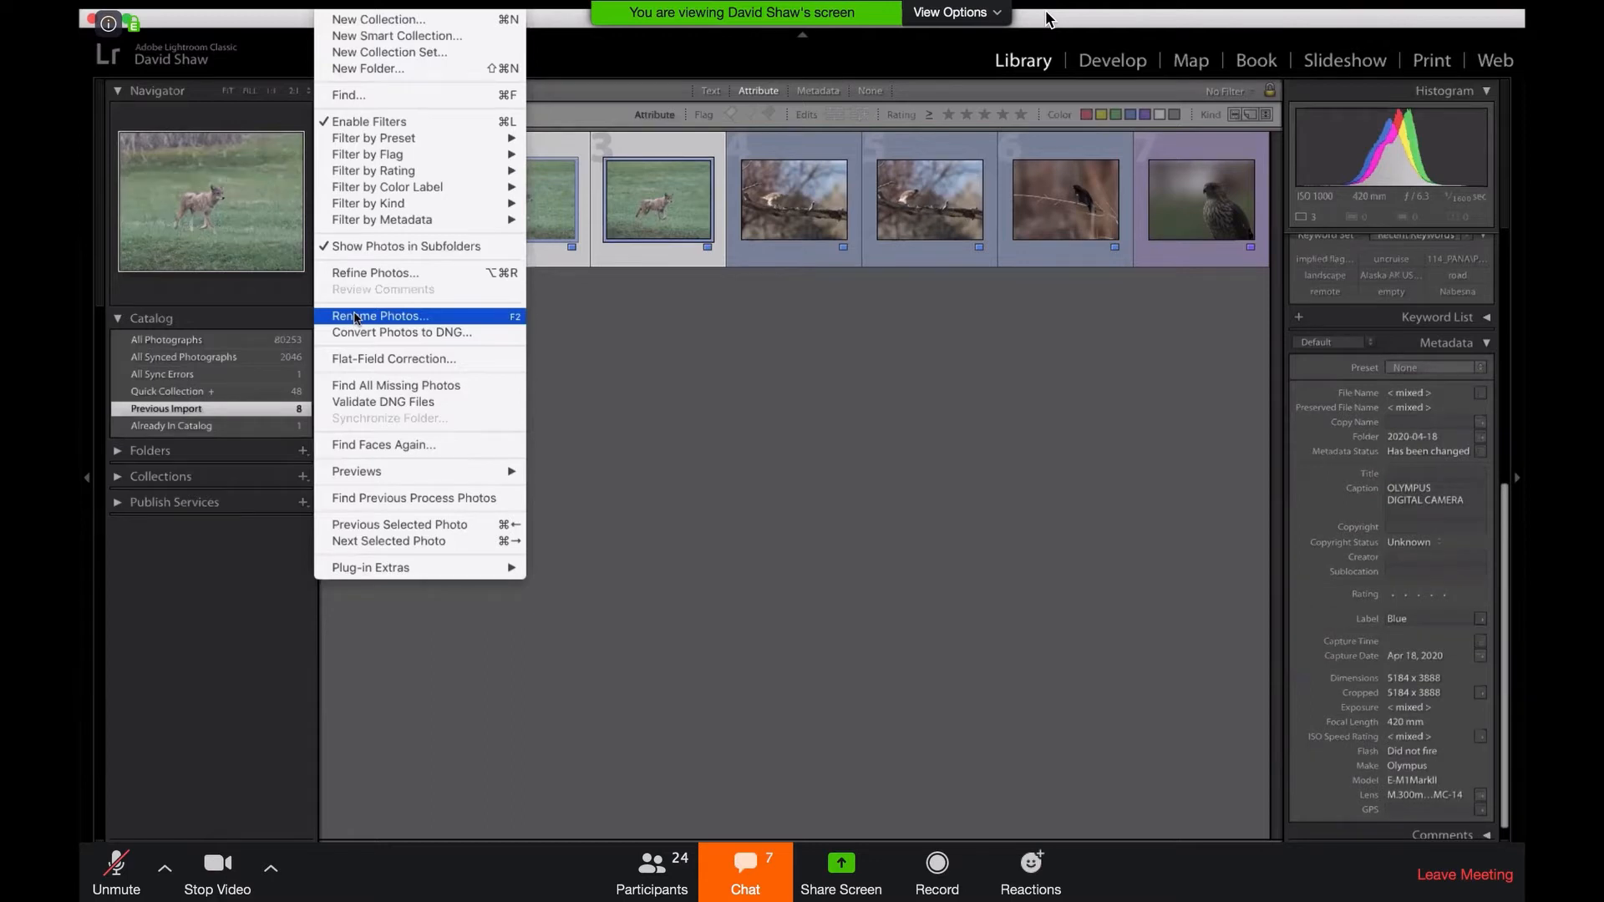
left_click(355, 316)
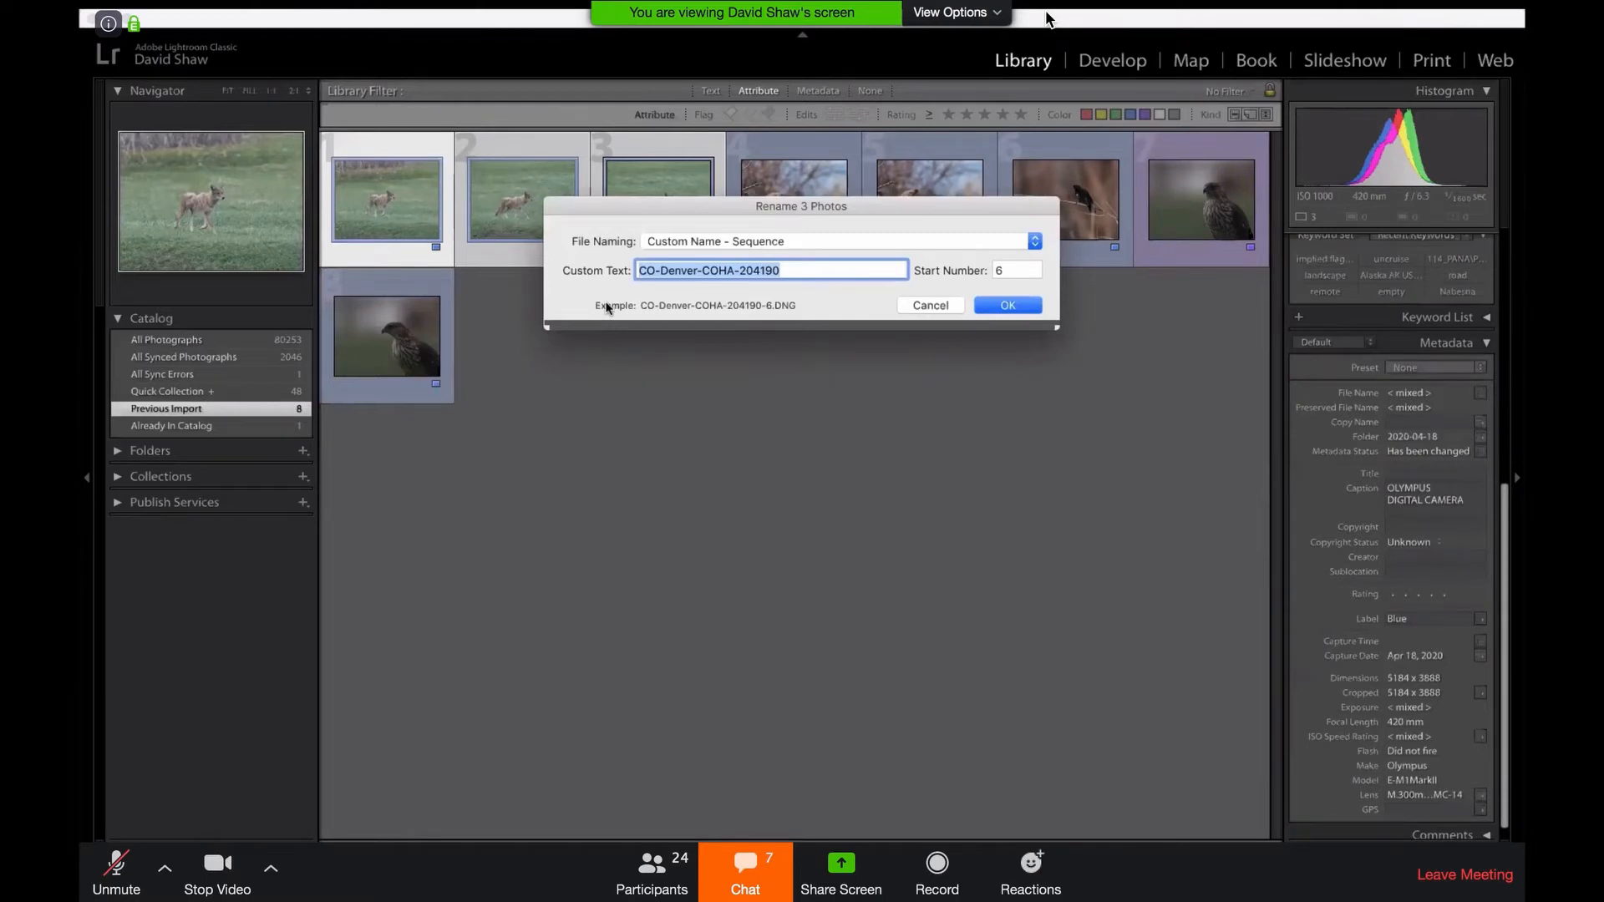
- Rename the three coyote photos with custom text CO-Denver-Coyote-218040 and start number 1, and check the second photo's file name
key("BackSpace")
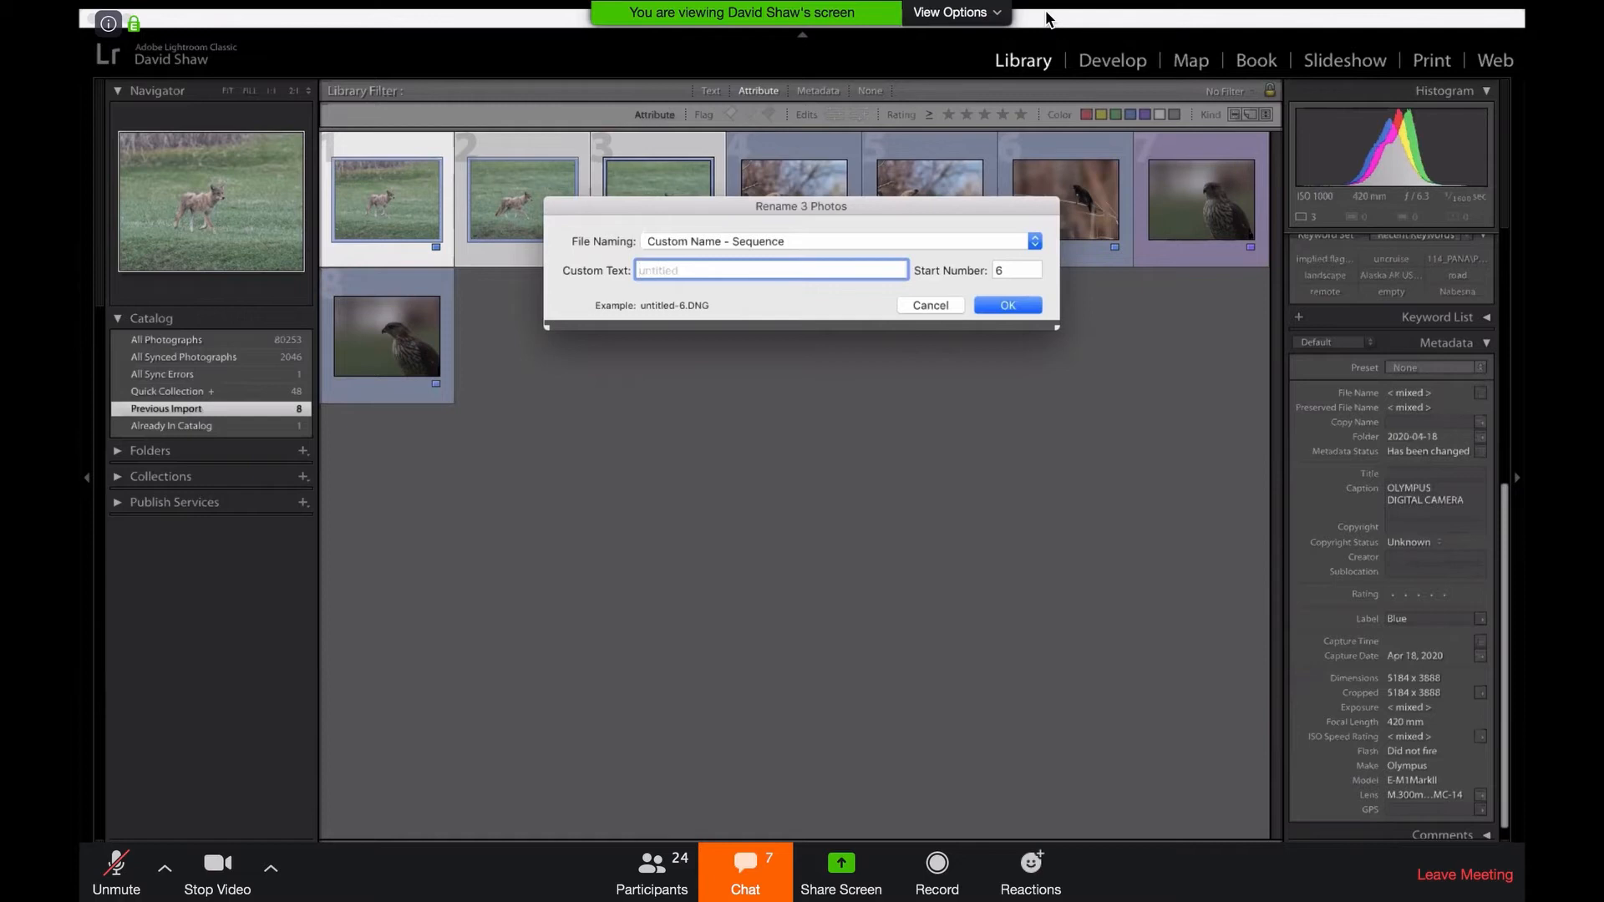
type("CO-Denver-Coyote-")
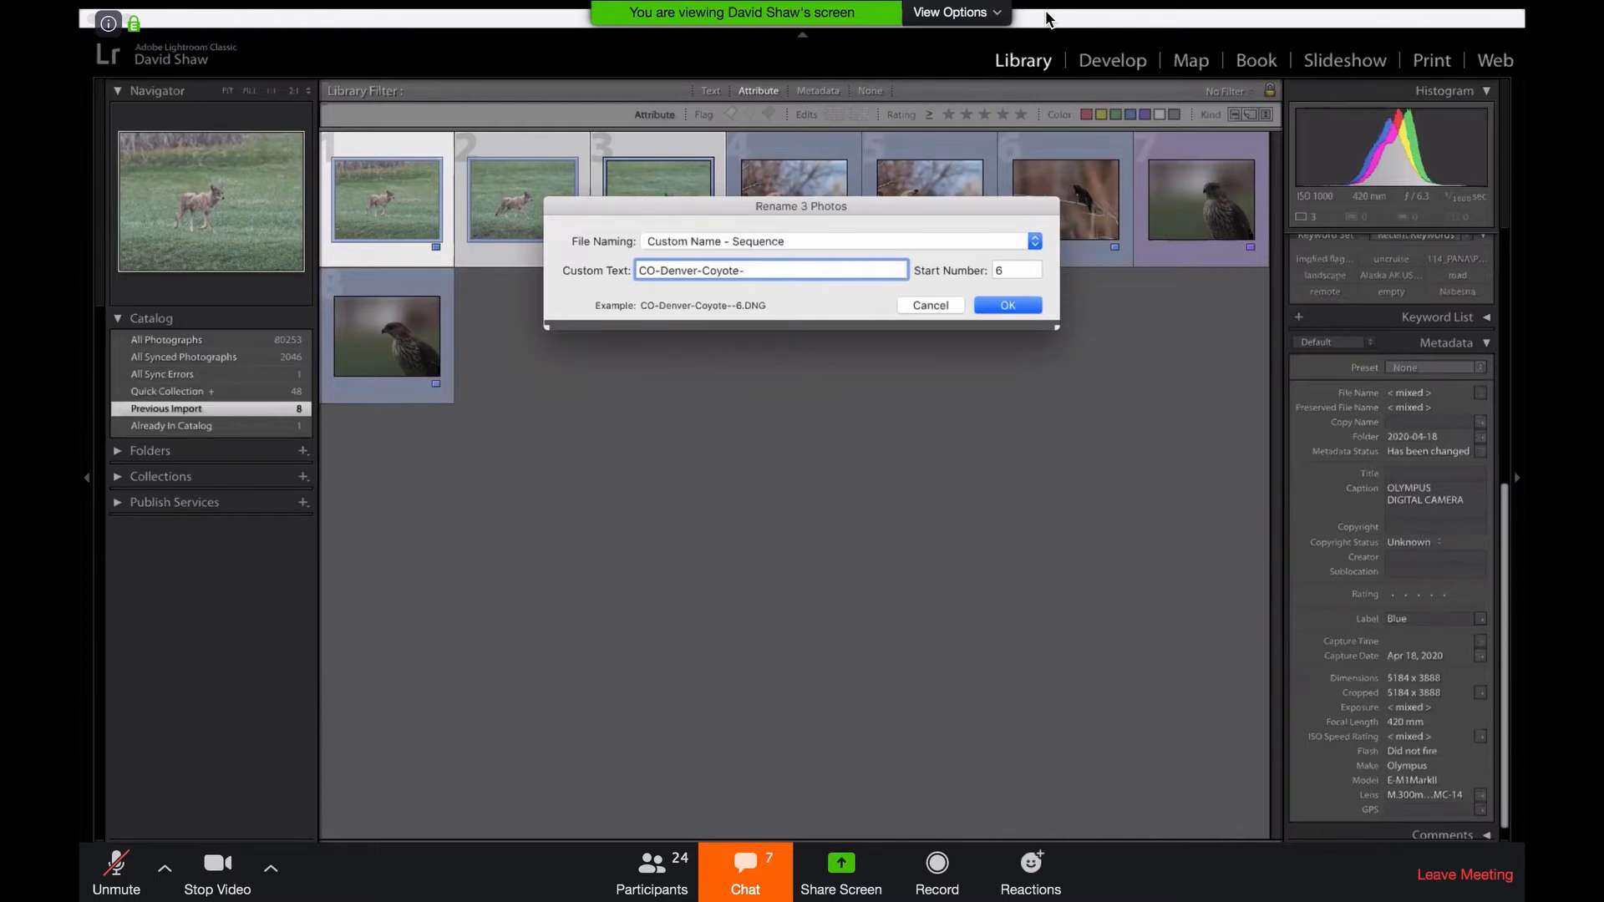
type("2")
type("18040")
left_click(1006, 272)
type("1")
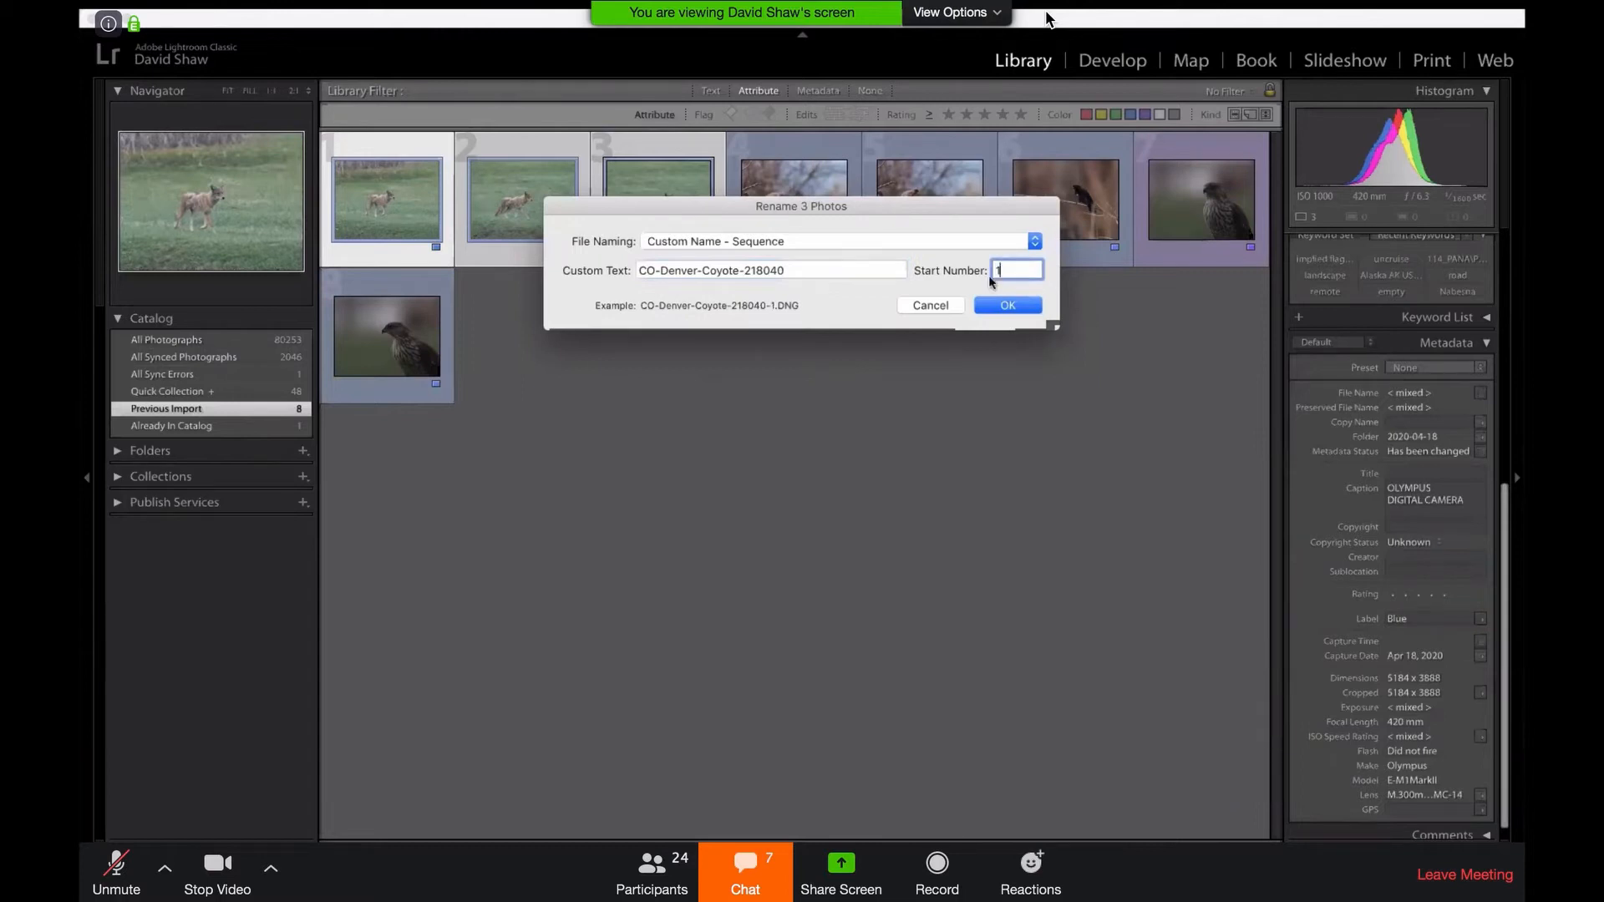
left_click(927, 267)
left_click(1011, 306)
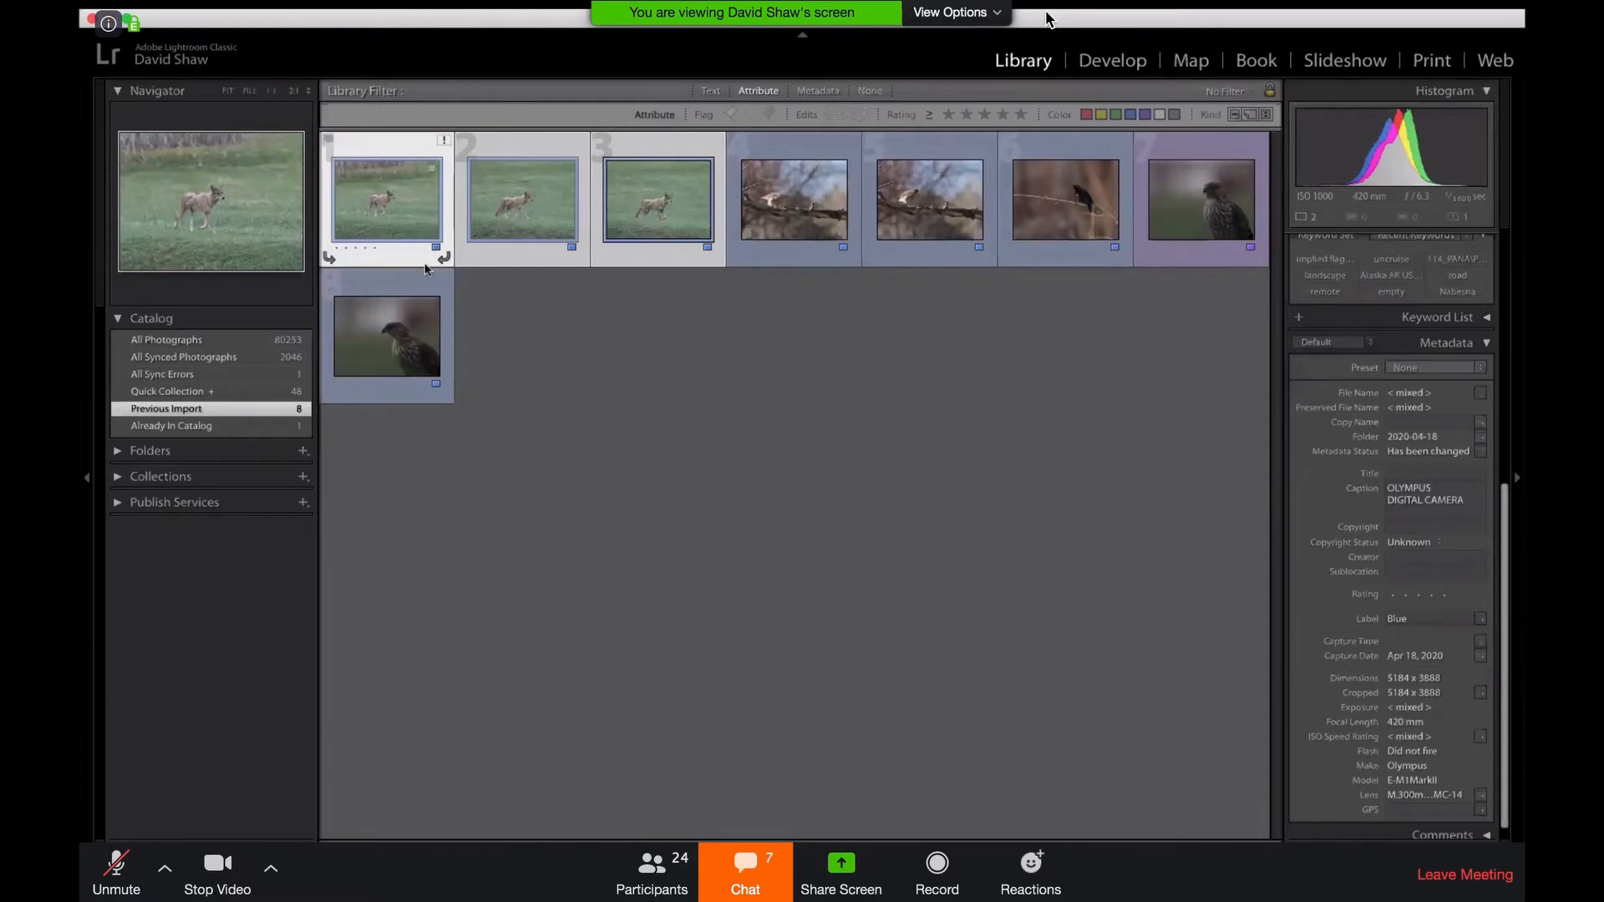
left_click(528, 158)
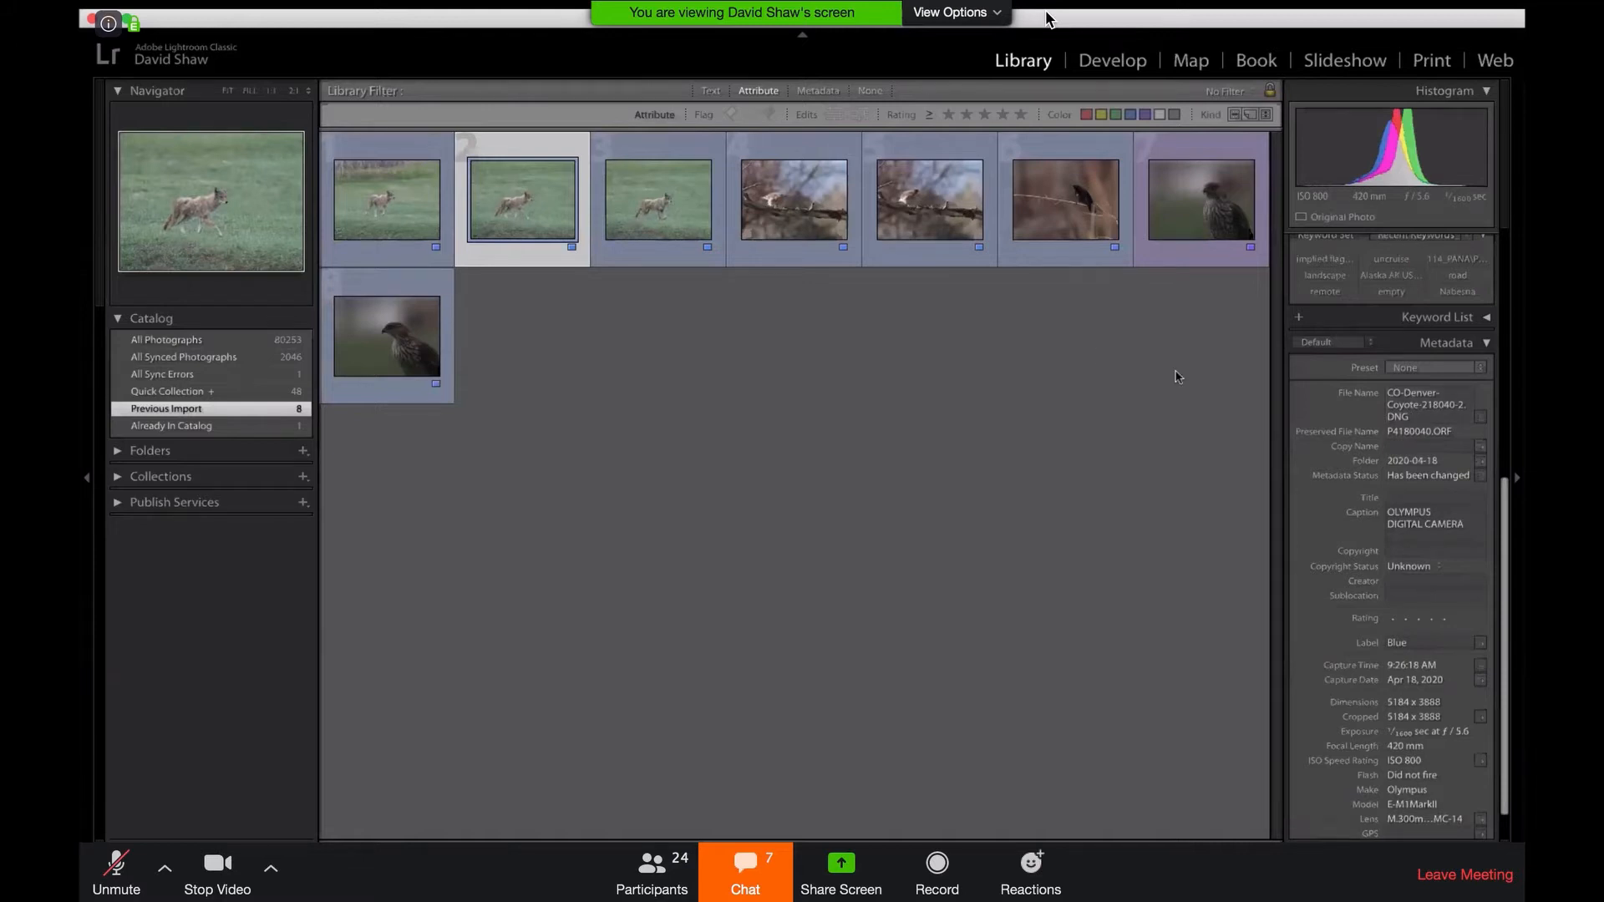
- Rename the four hawk photos, leaving out the blackbird, with the custom text CO-Denver-COHA-218040 and start number 1
left_click(780, 220)
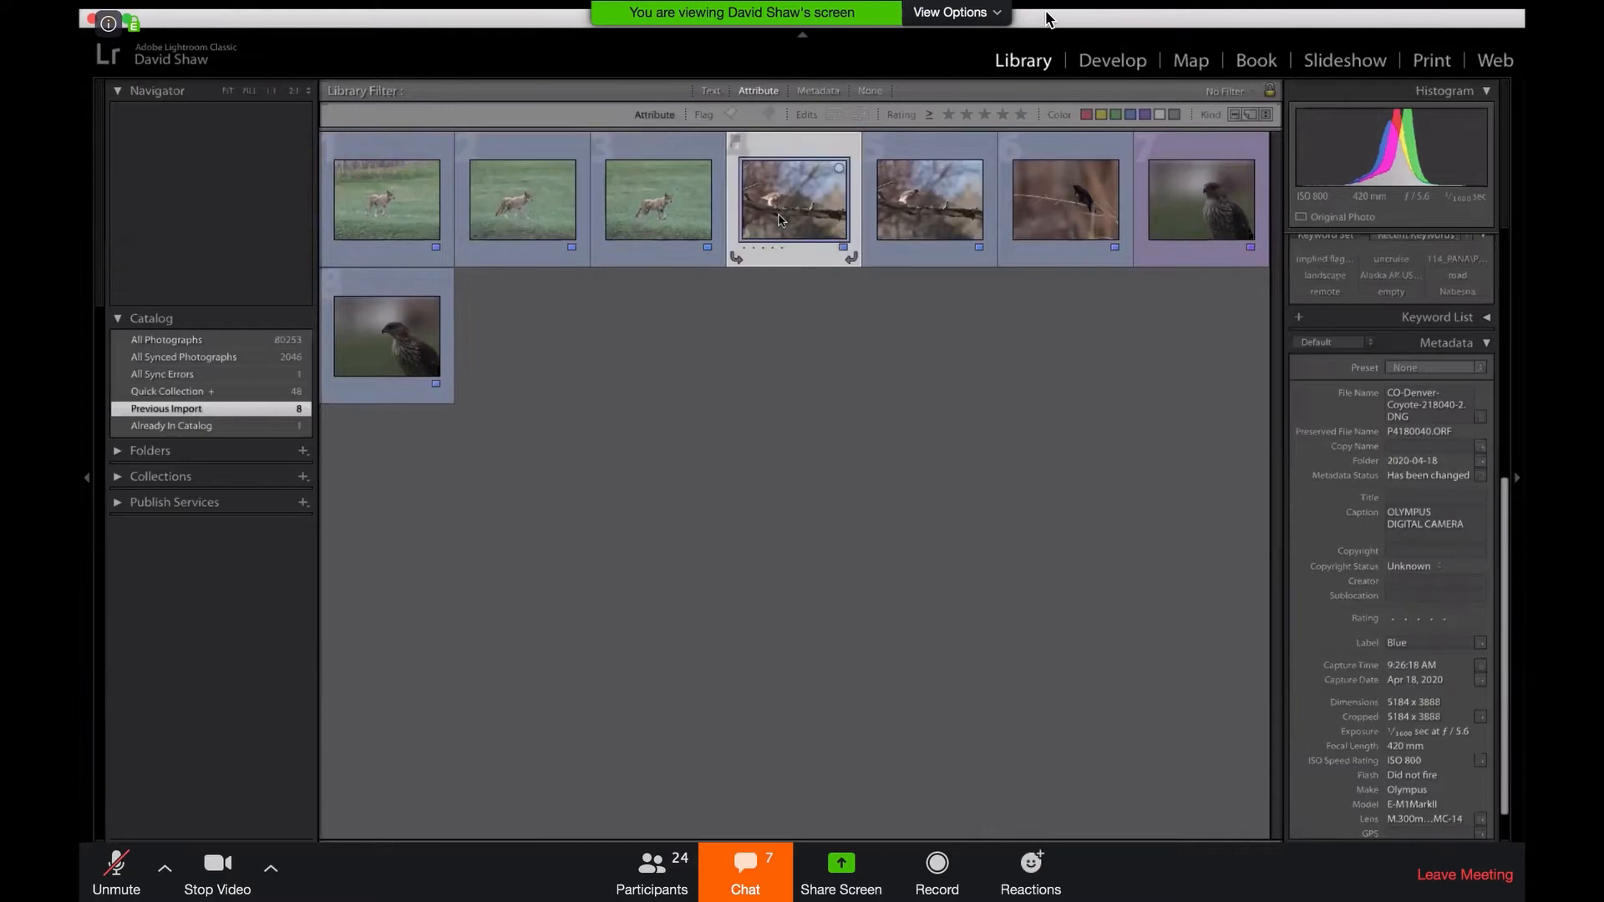
left_click(908, 213, "shift")
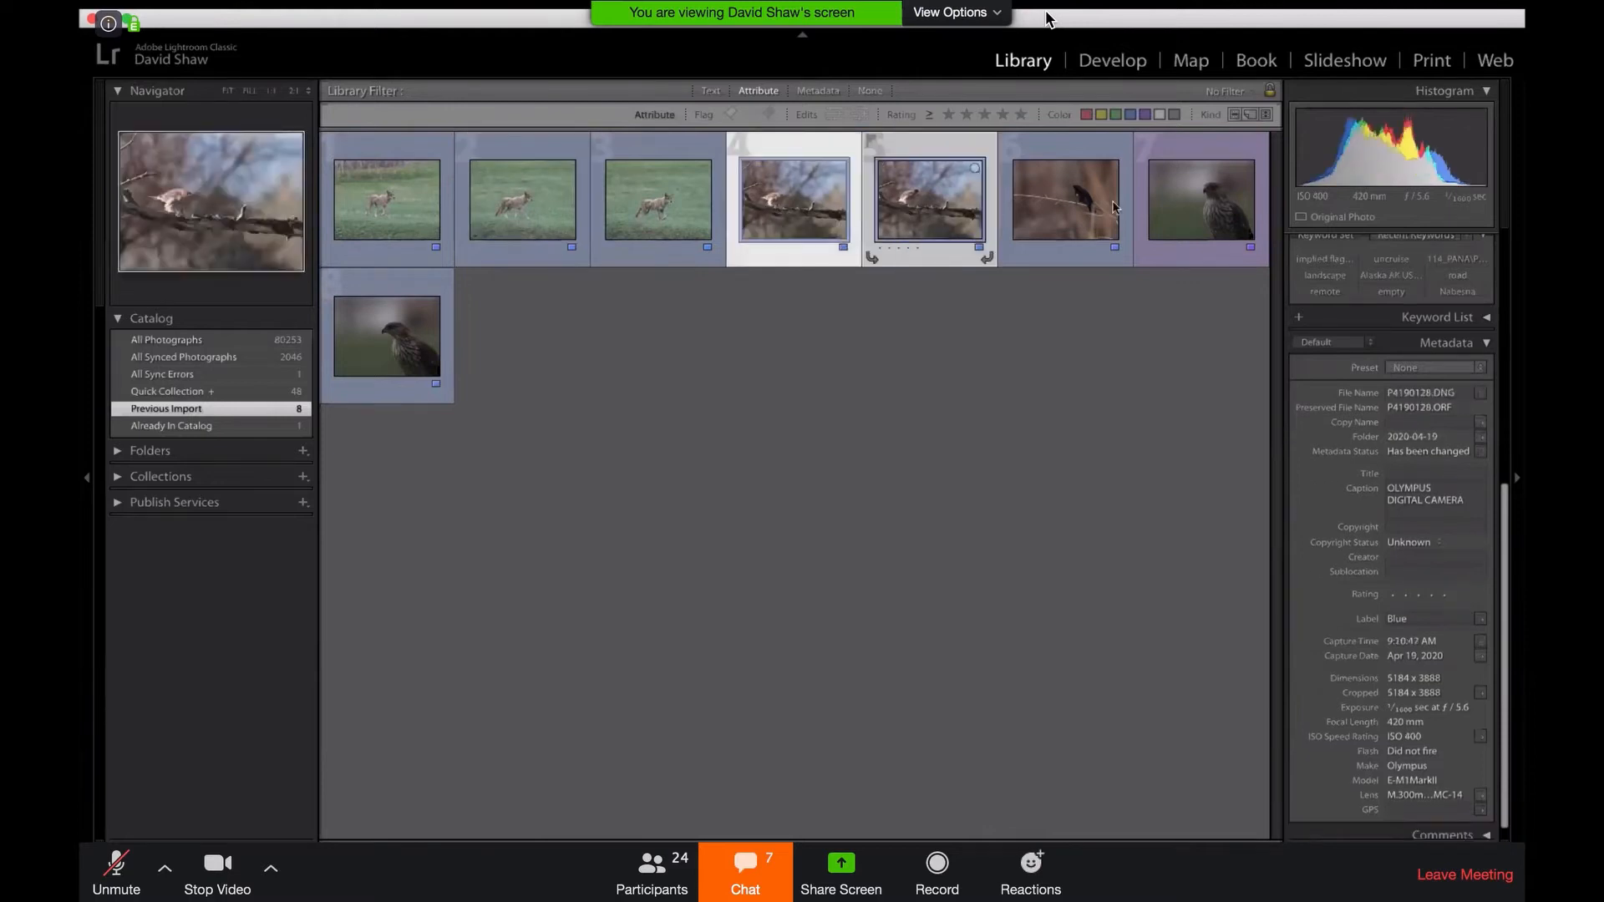
left_click(1179, 194, "shift")
left_click(1072, 219, "super")
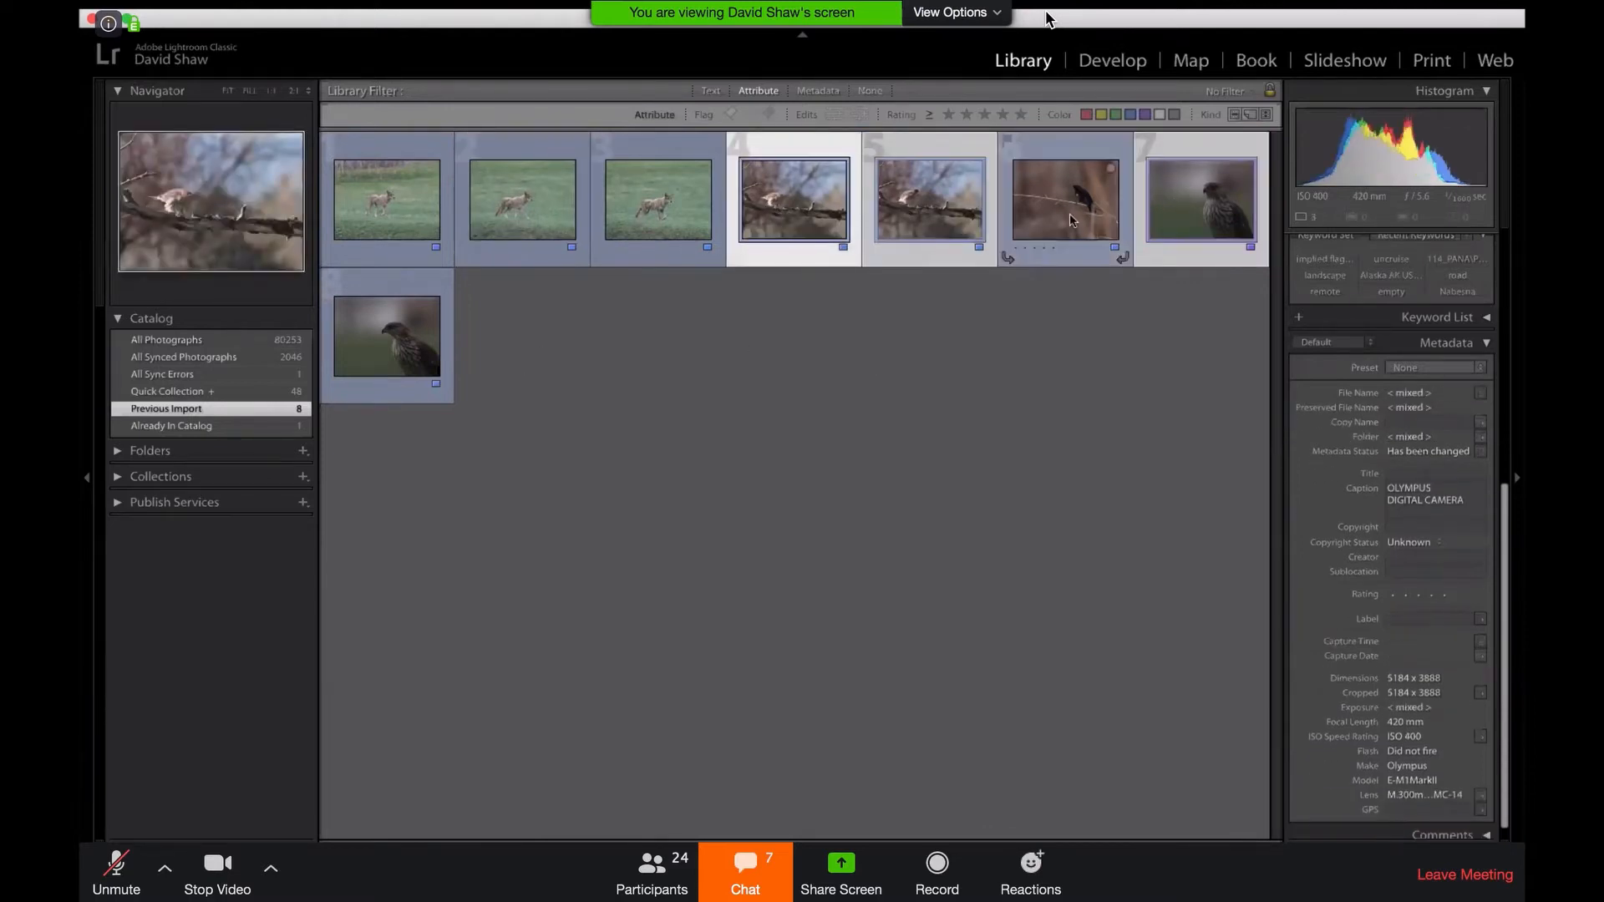
left_click(413, 336, "super")
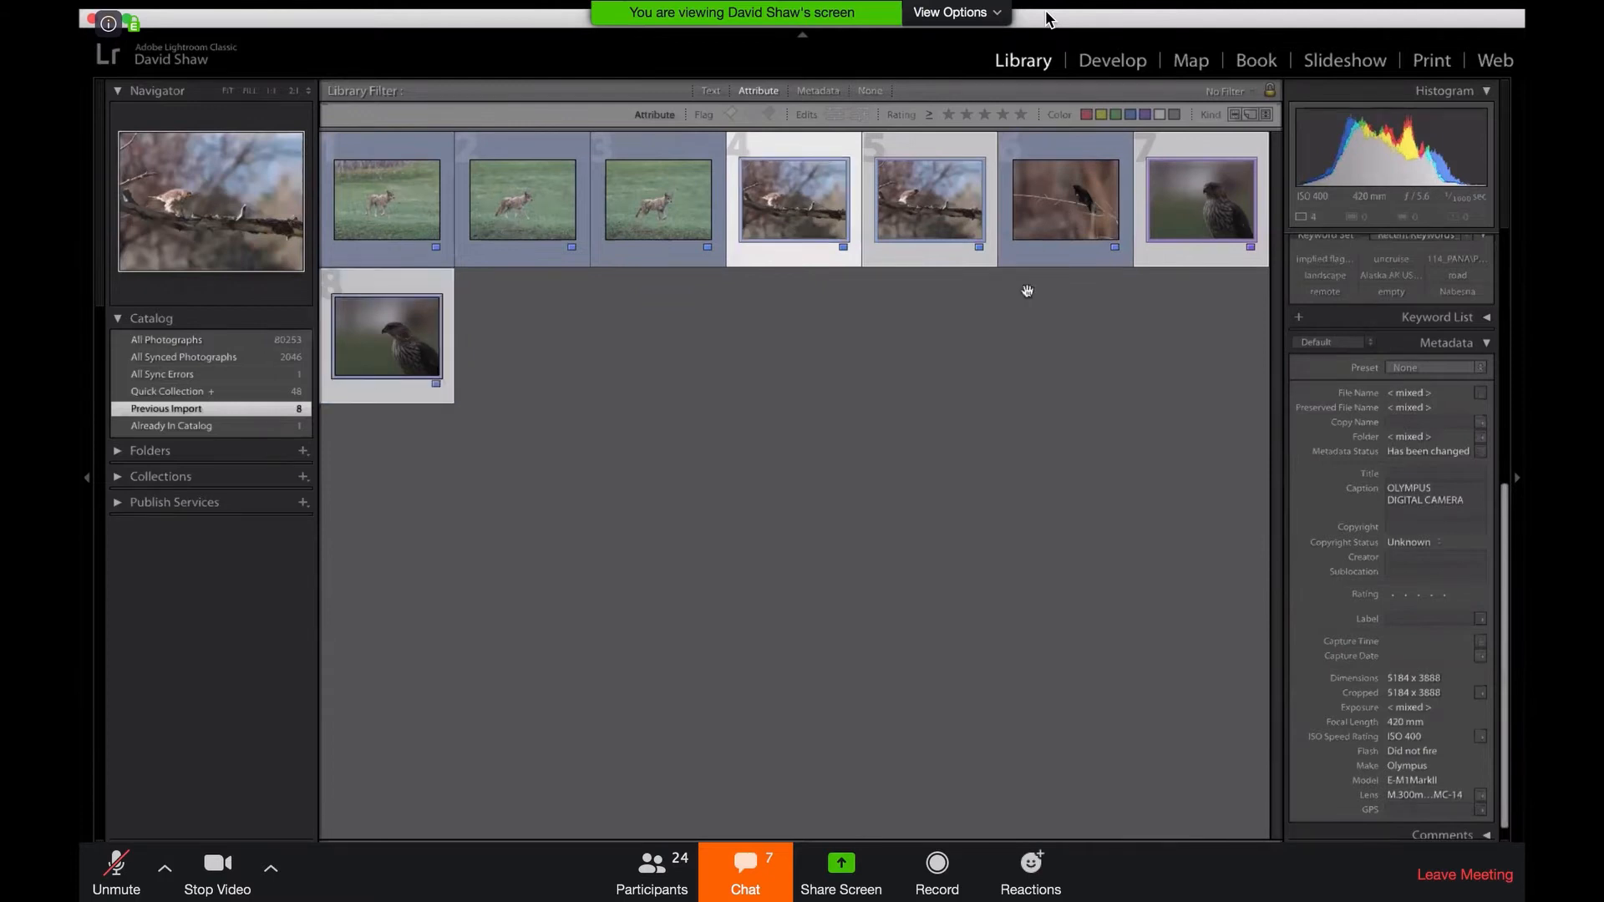
left_click(333, 11)
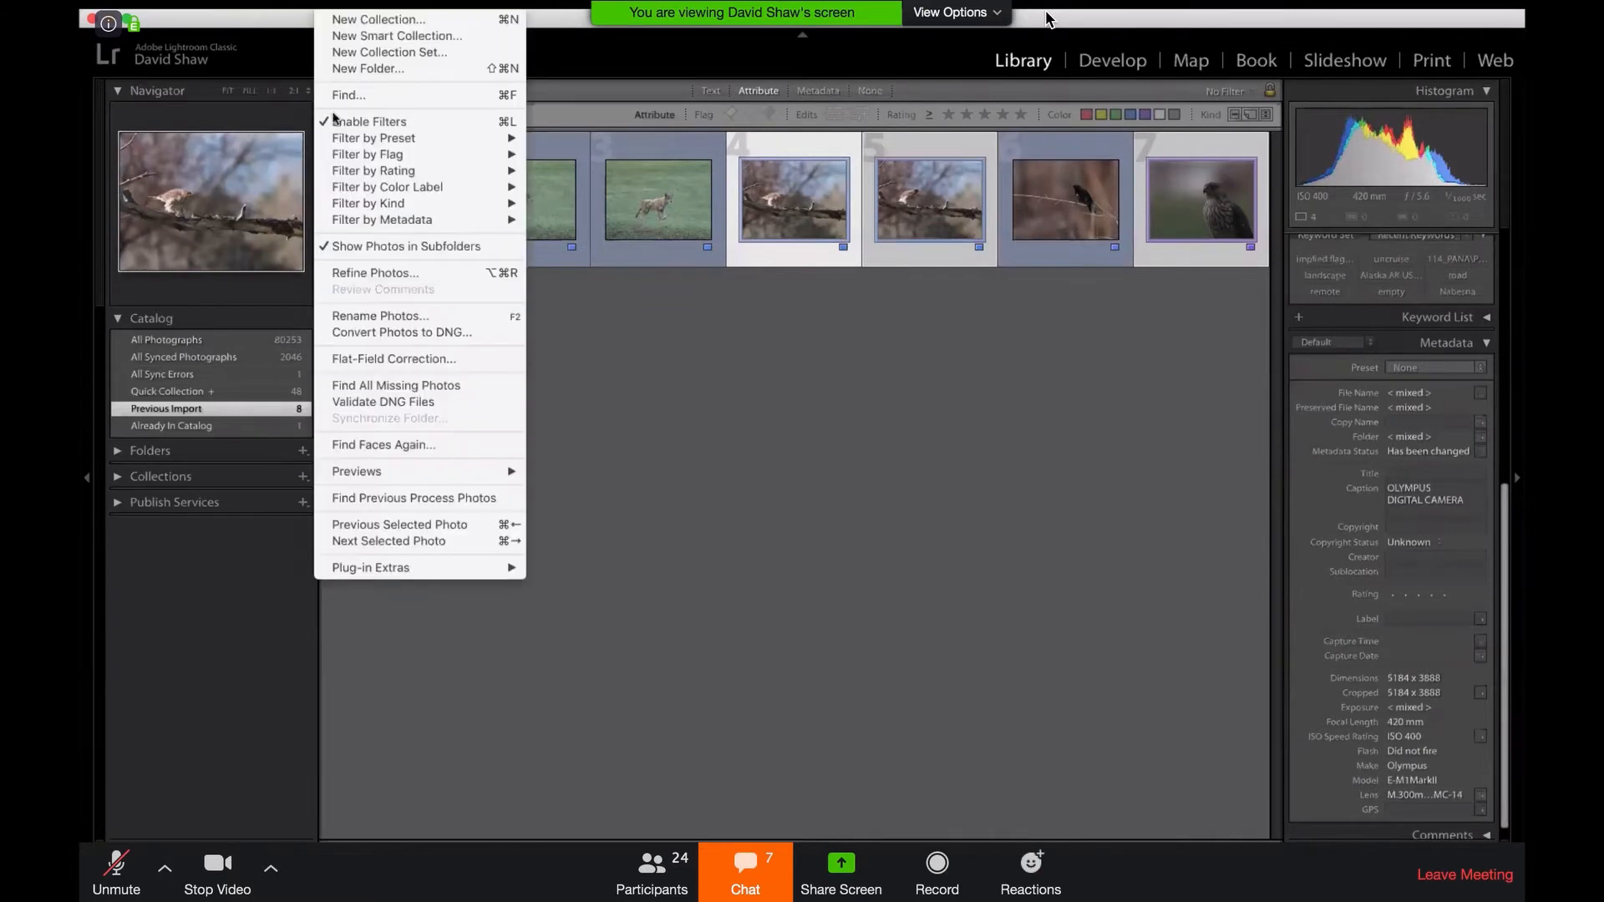
left_click(377, 317)
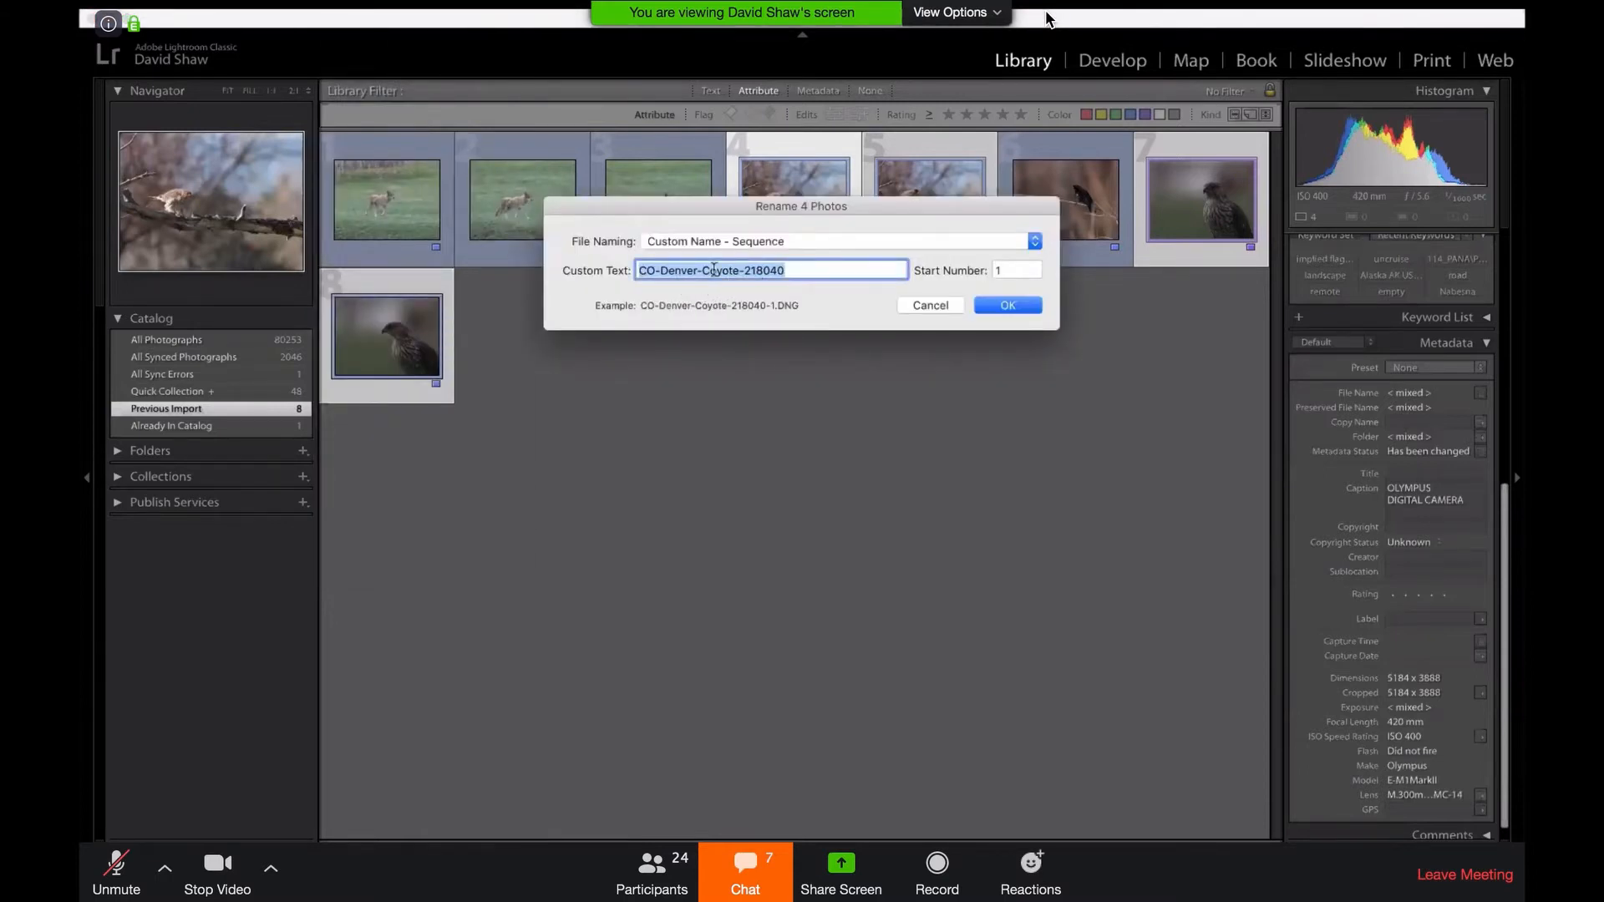
double_click(714, 271)
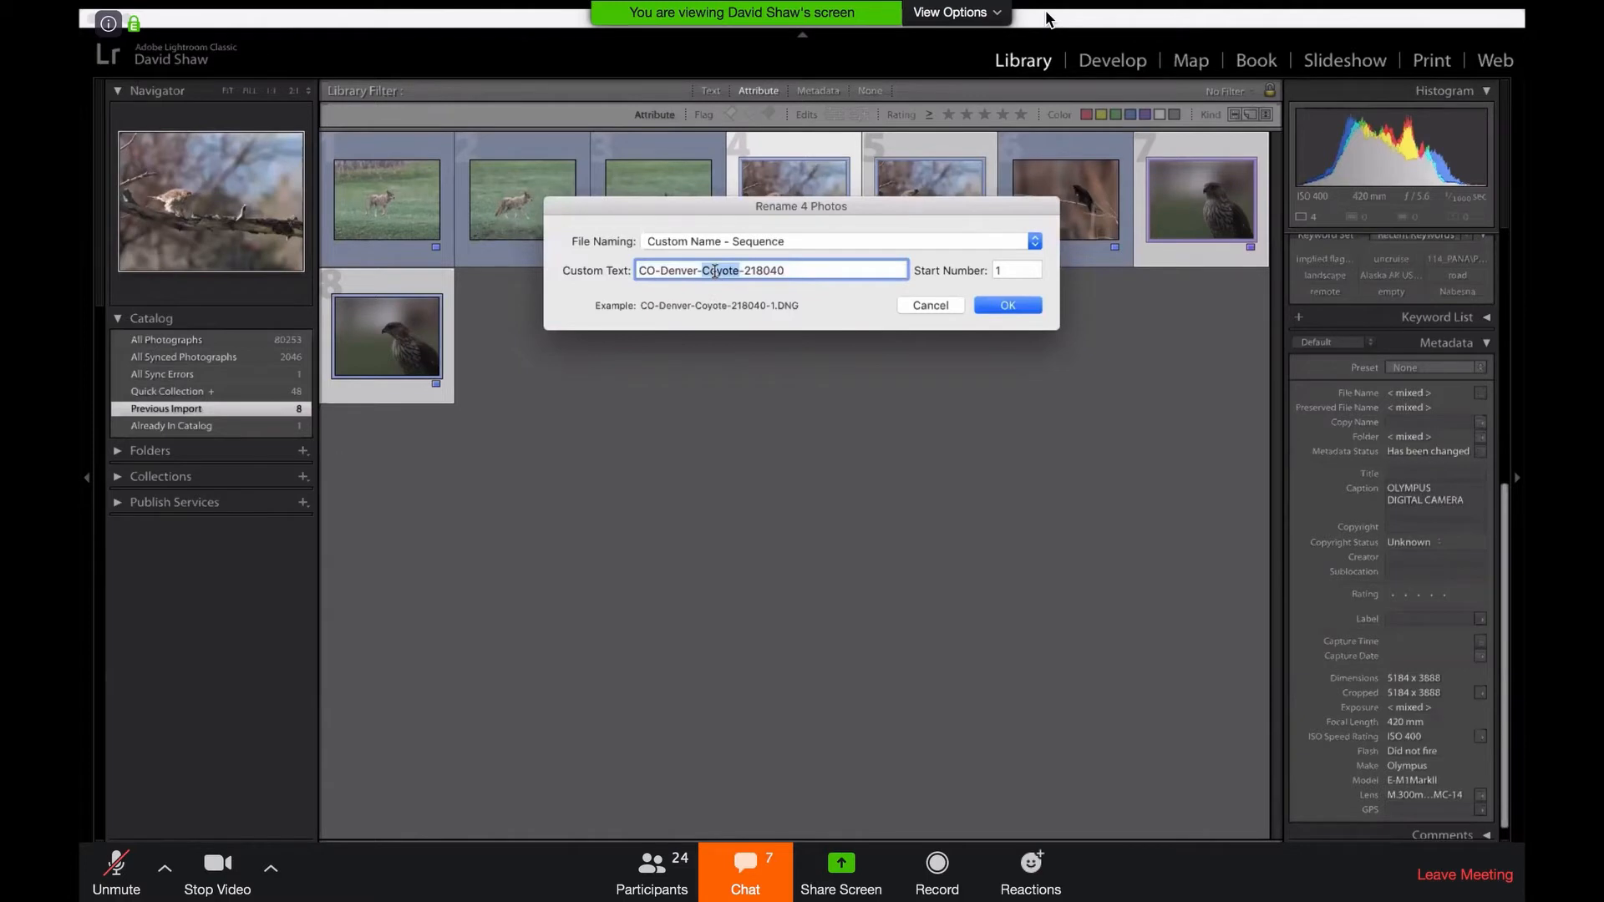
type("COHA")
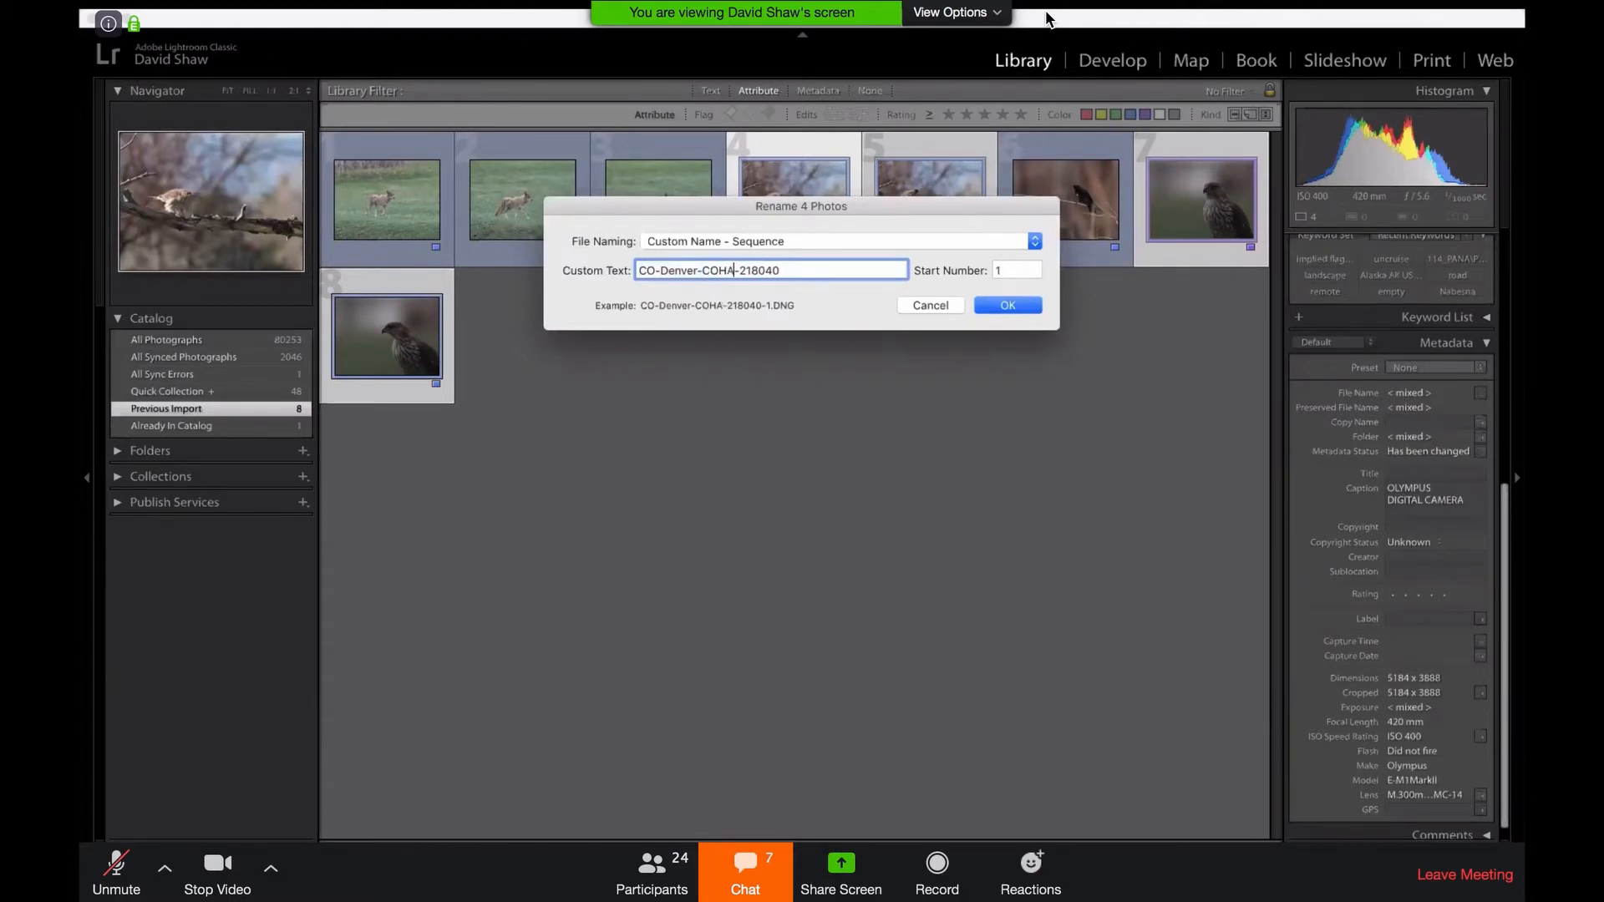
left_click(1009, 306)
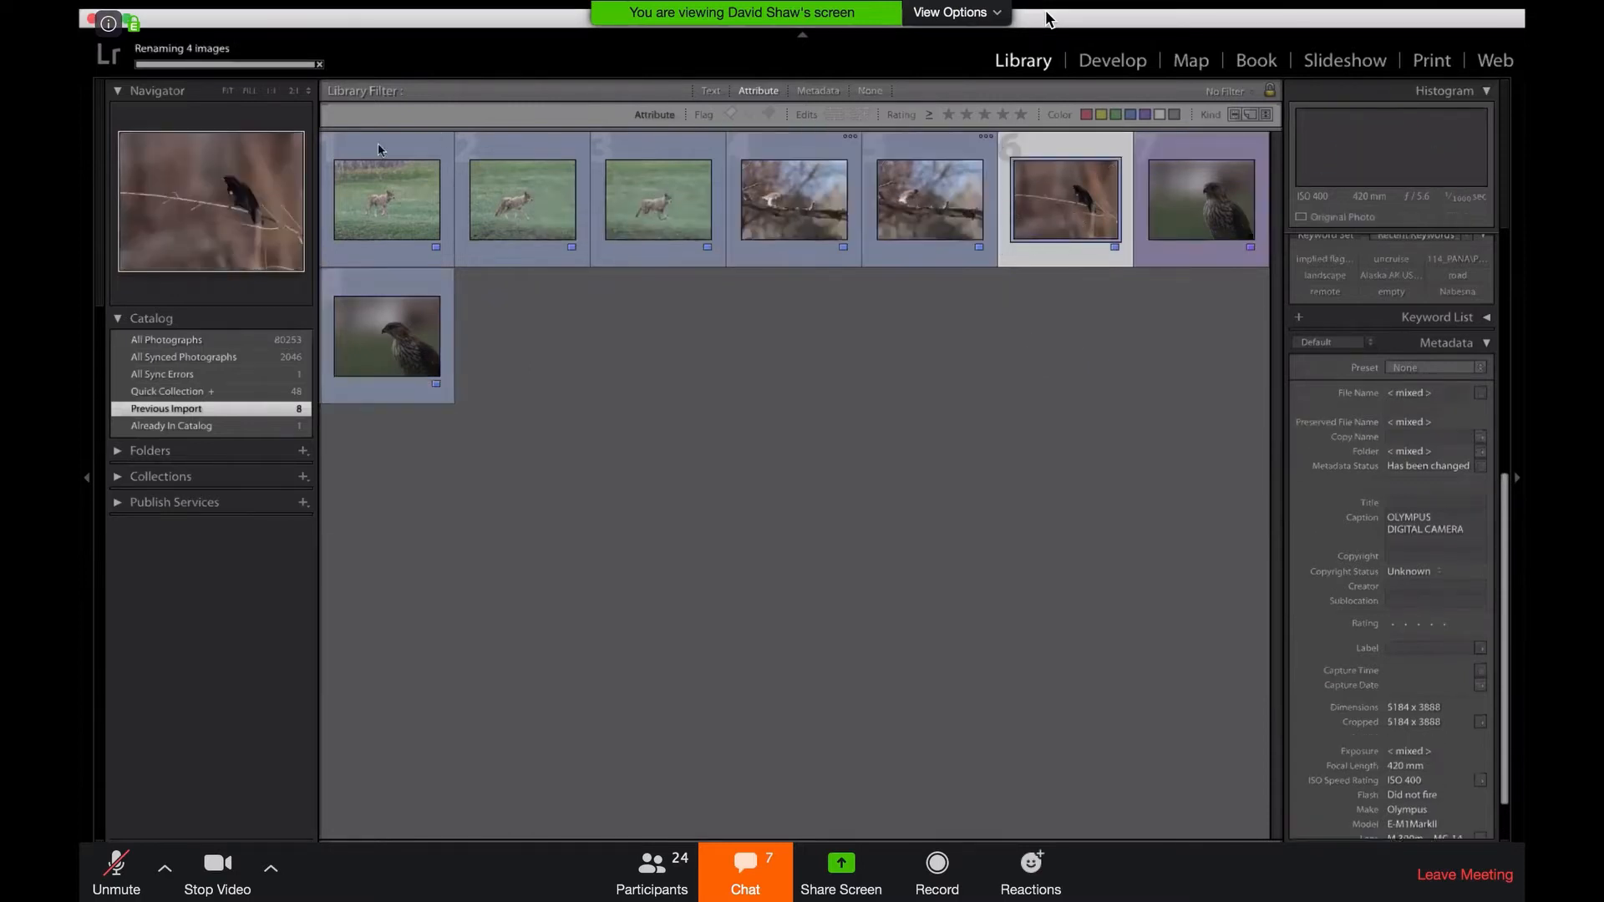
- Rename the single blackbird photo with the custom text CO-Denver-RWBB-218040 and start number 1
left_click(338, 4)
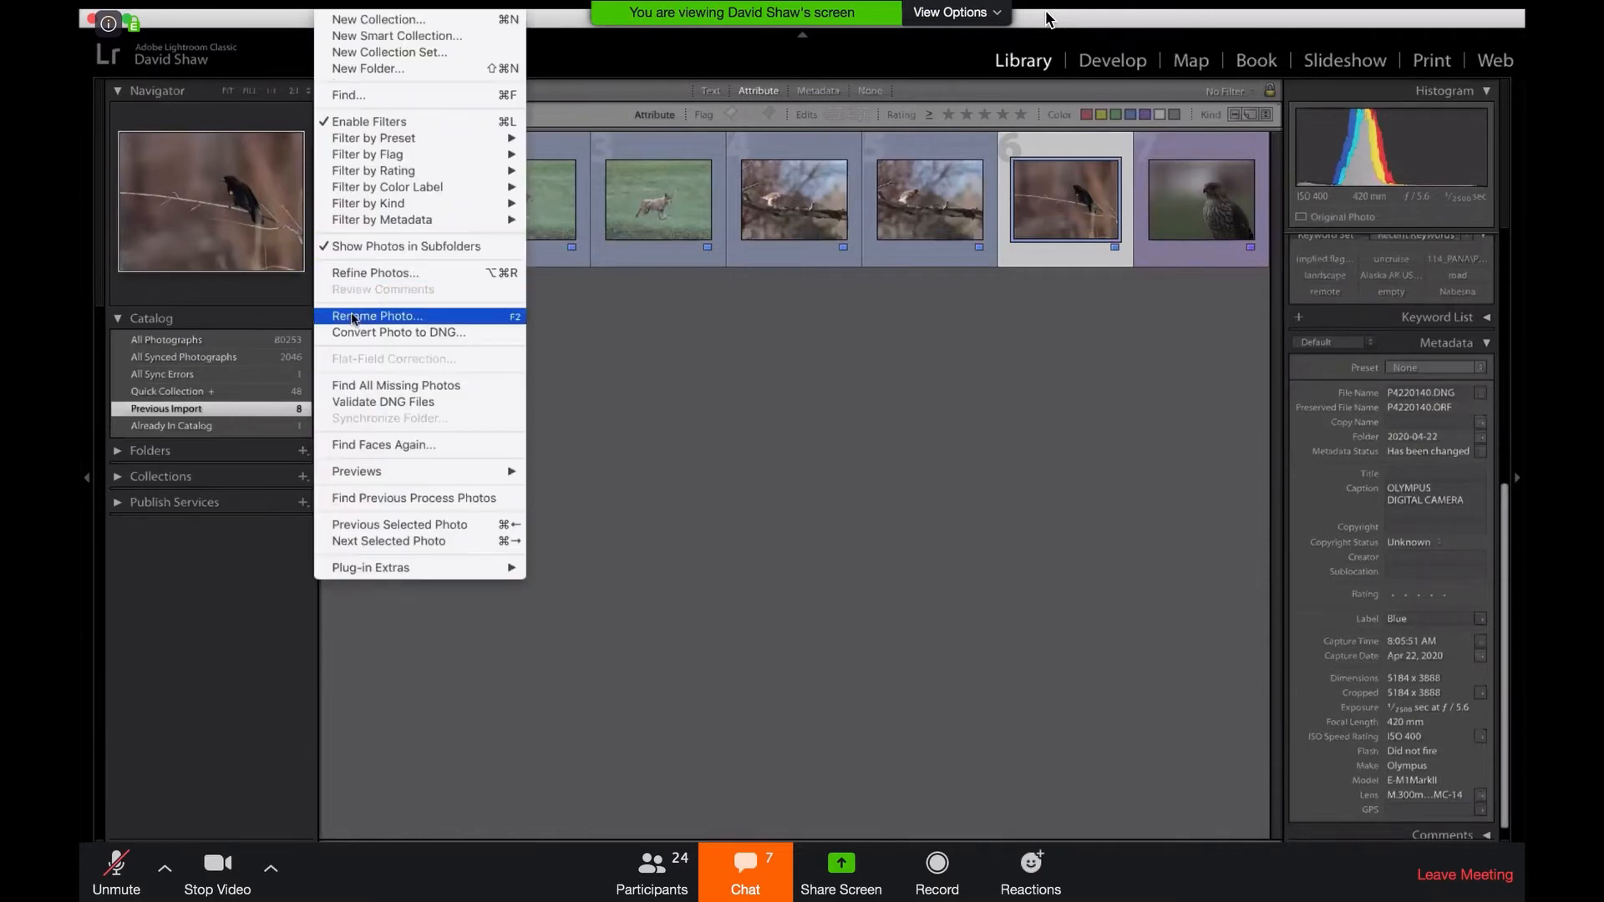
left_click(354, 318)
left_click(711, 270)
double_click(711, 270)
key("BackSpace")
type("RWBB-218040")
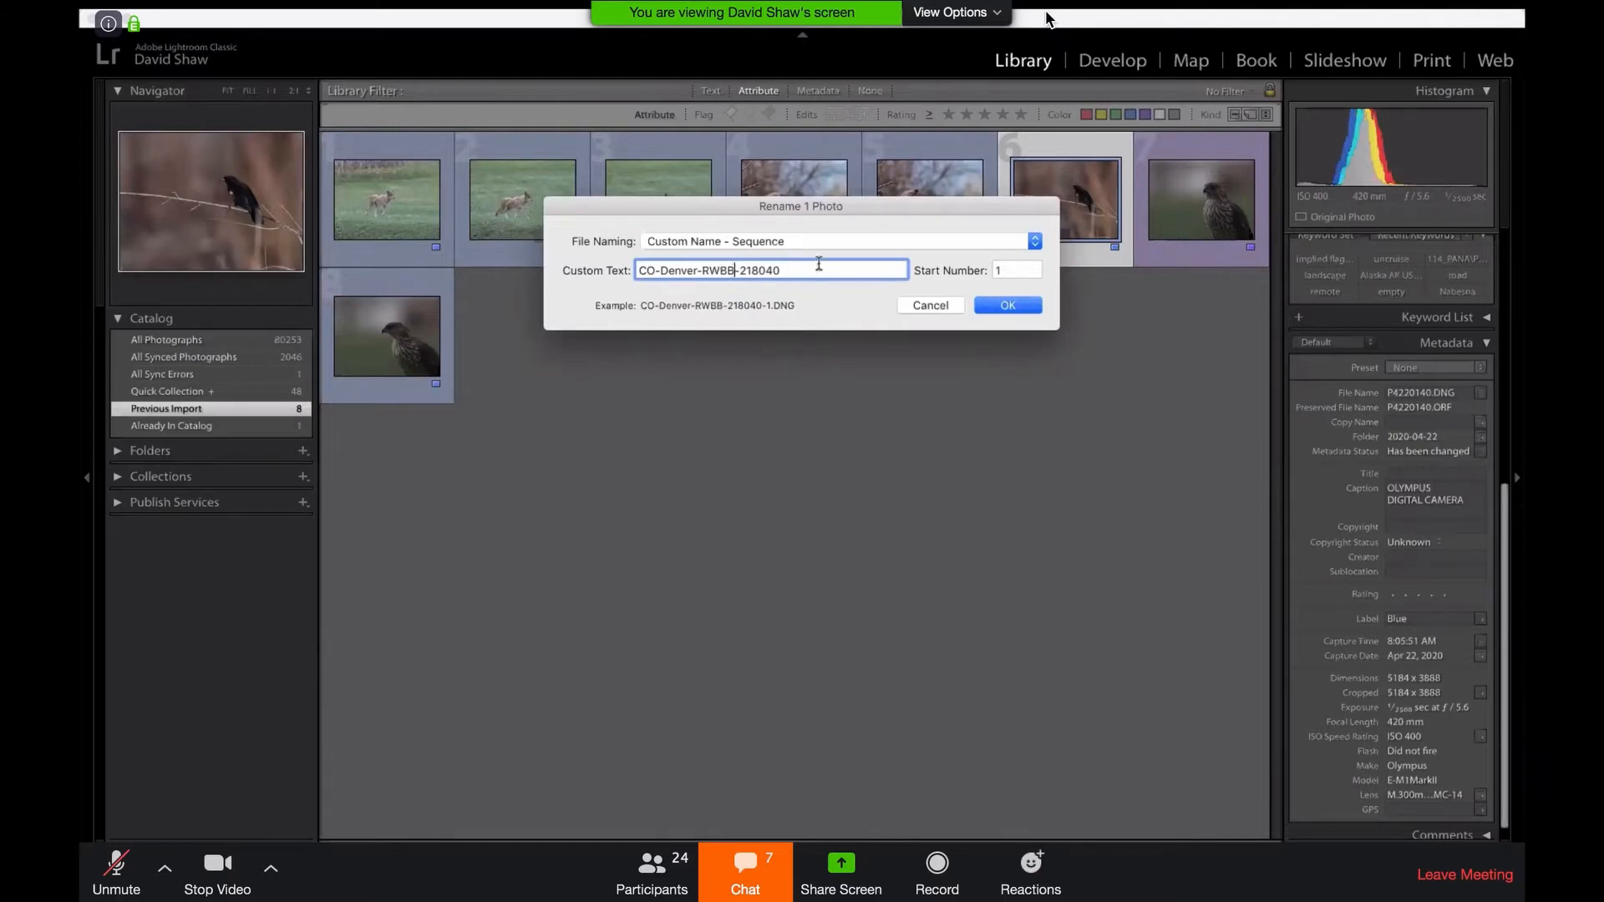
left_click(1019, 308)
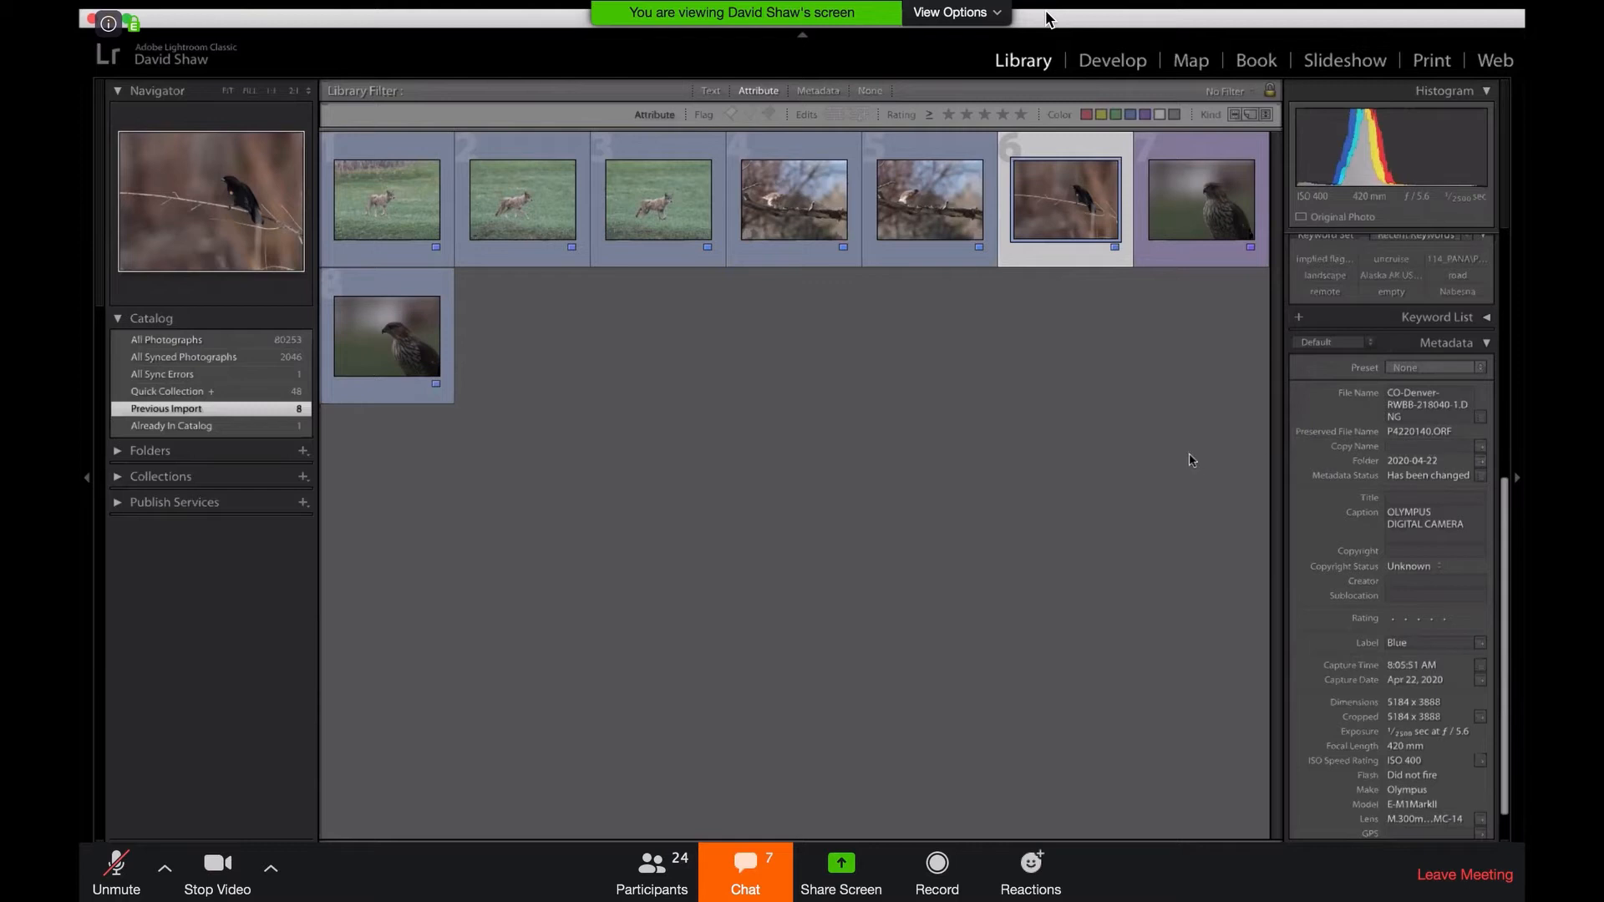
- Show all photographs in the catalog and look through the metadata and keywording details of the selected blackbird photo
left_click(227, 341)
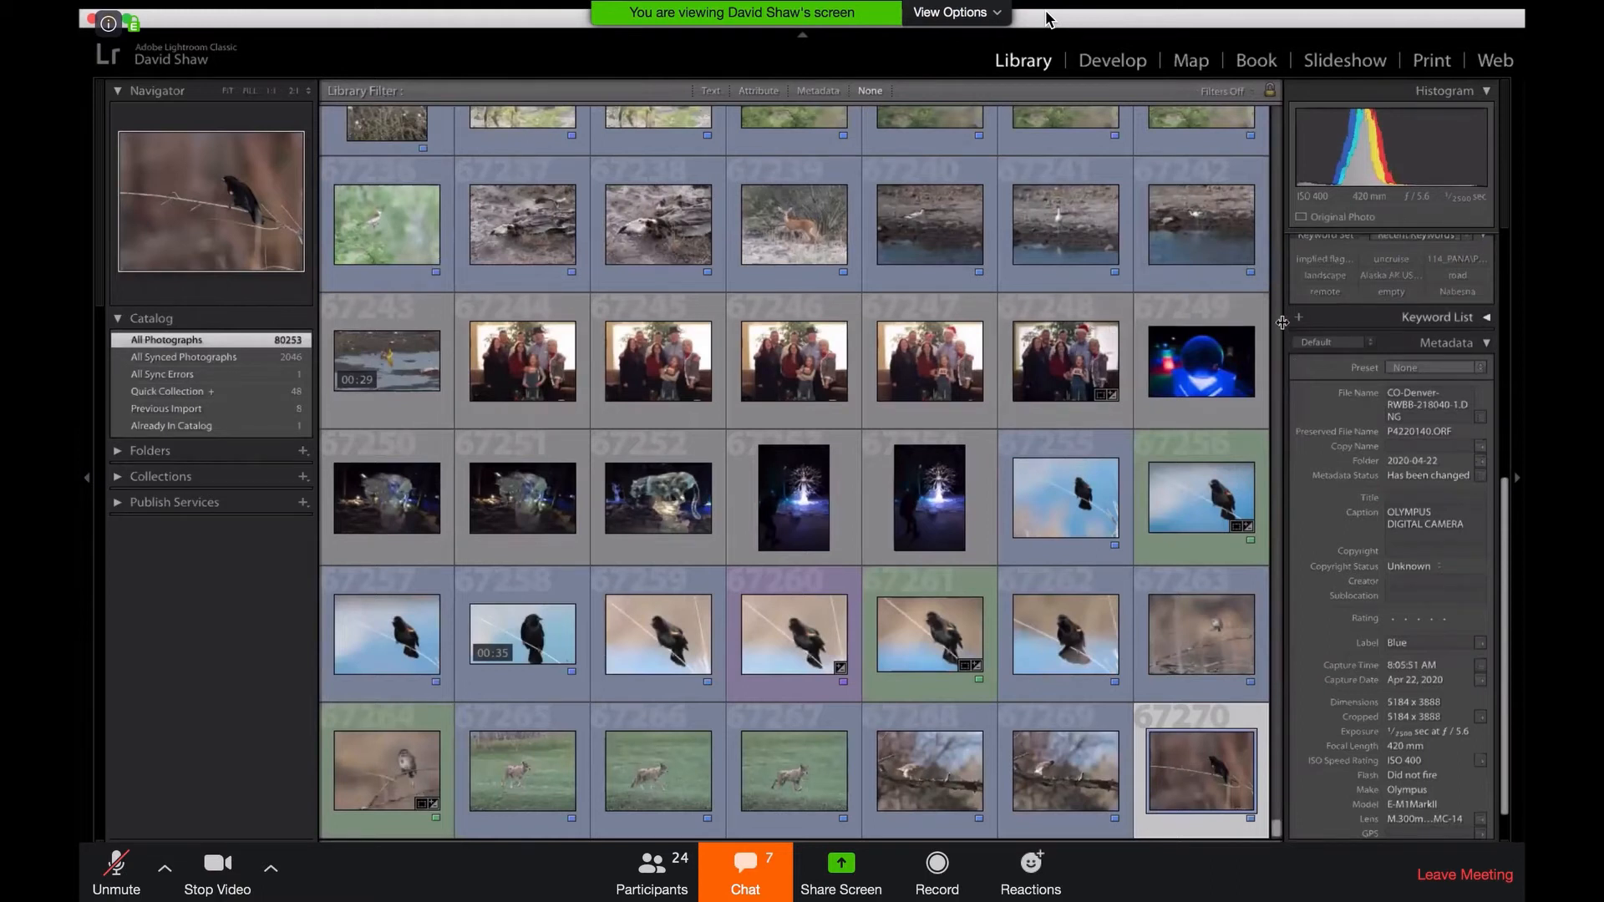
scroll(1153, 417, "down", 2)
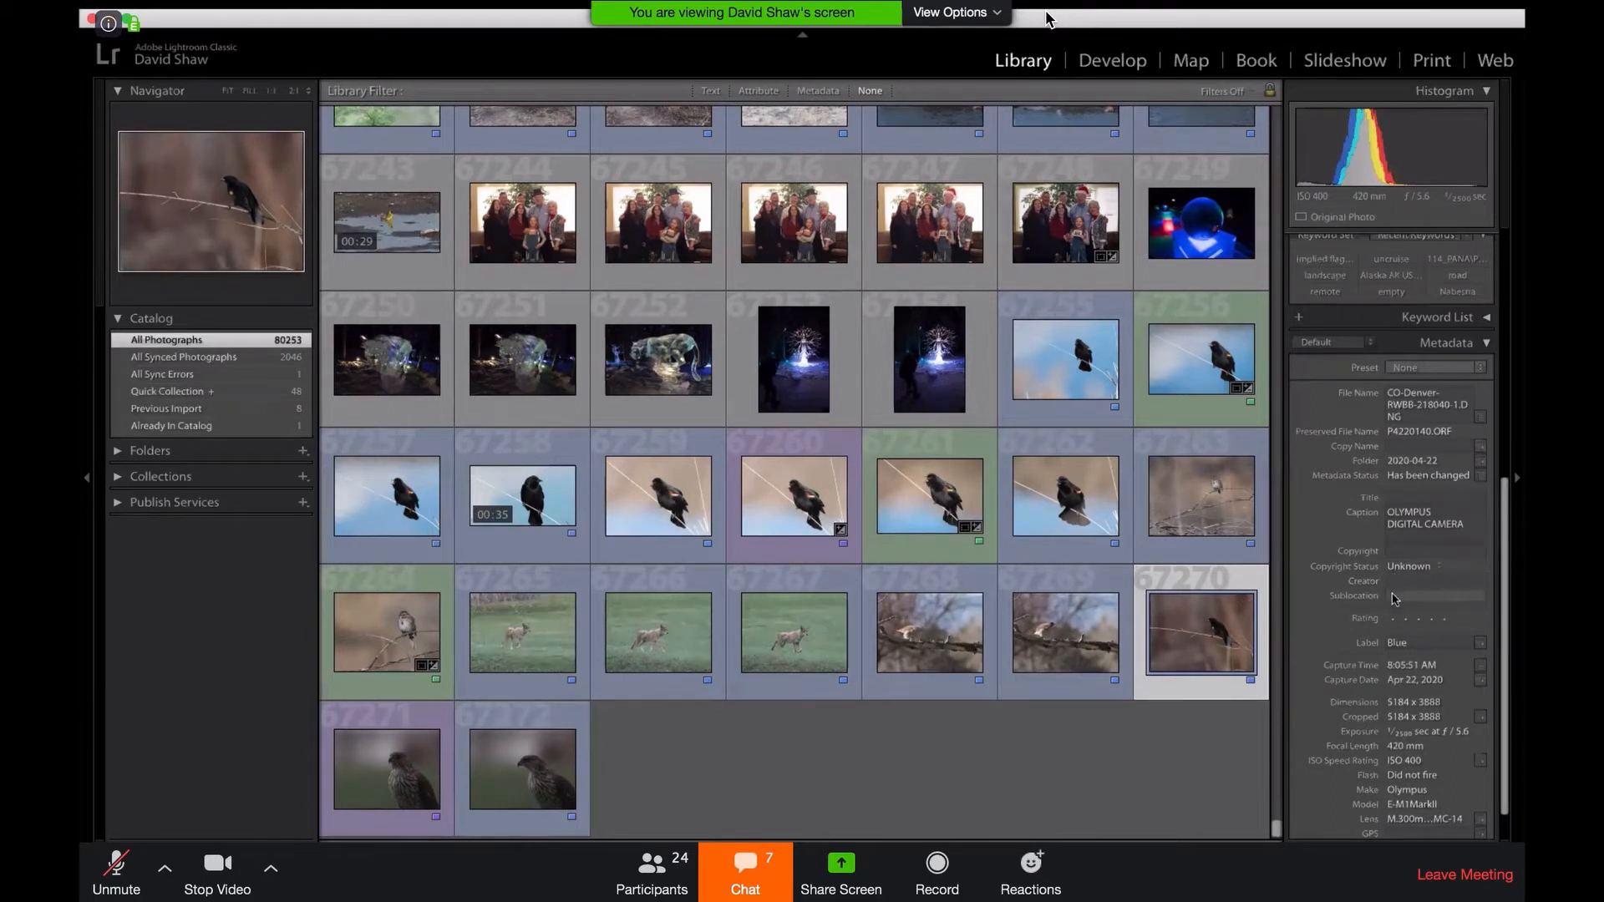
scroll(1424, 630, "up", 5)
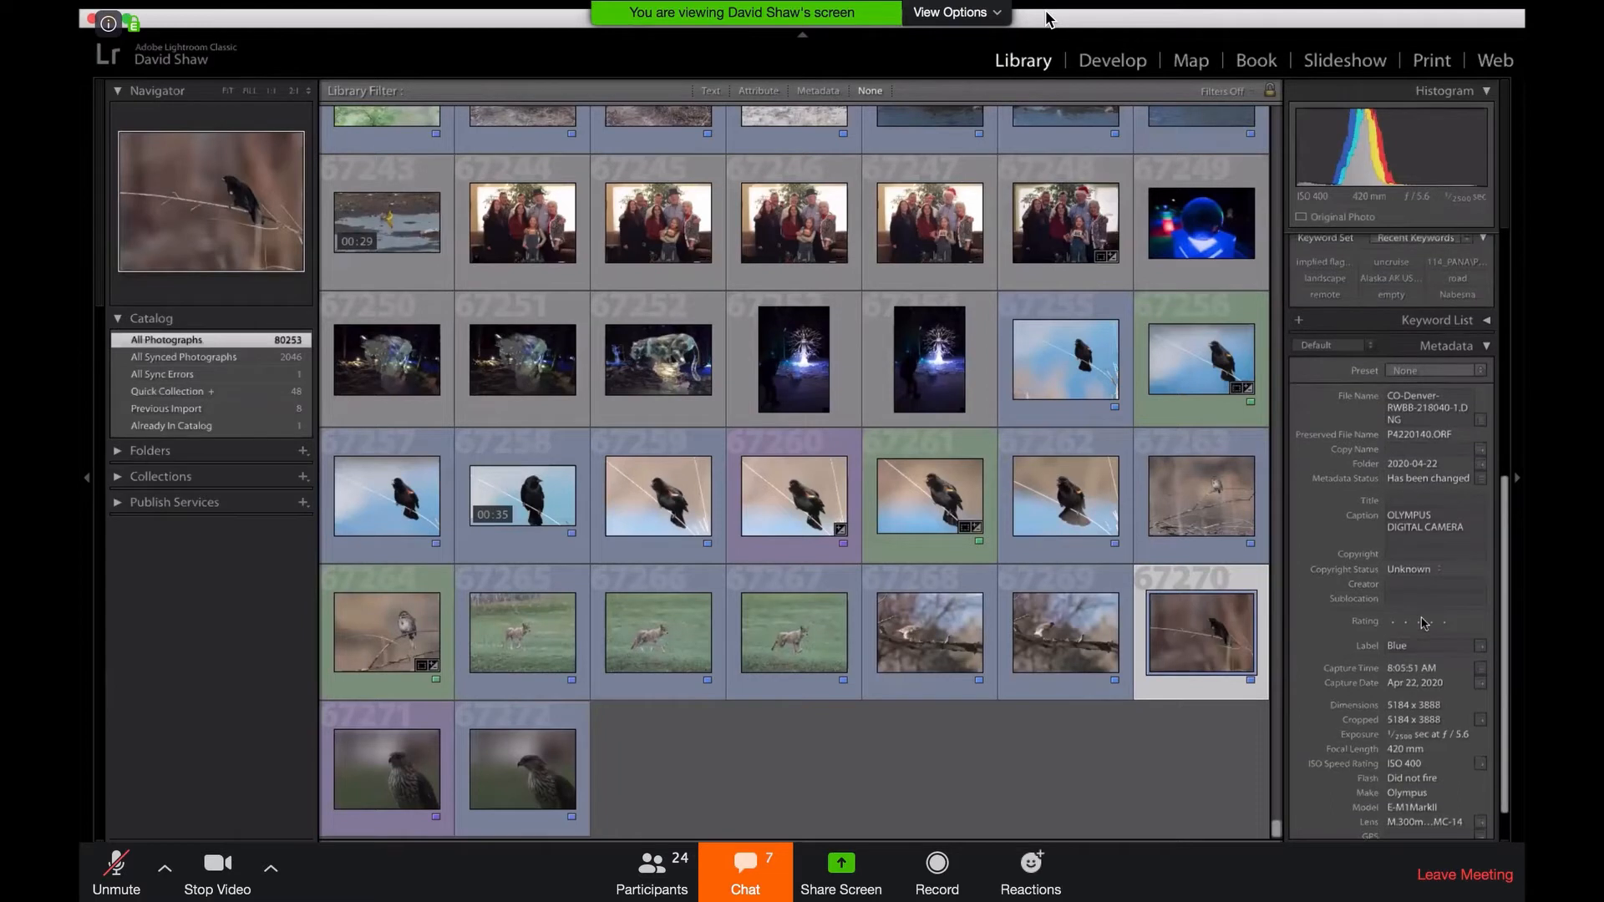
scroll(1425, 623, "down", 6)
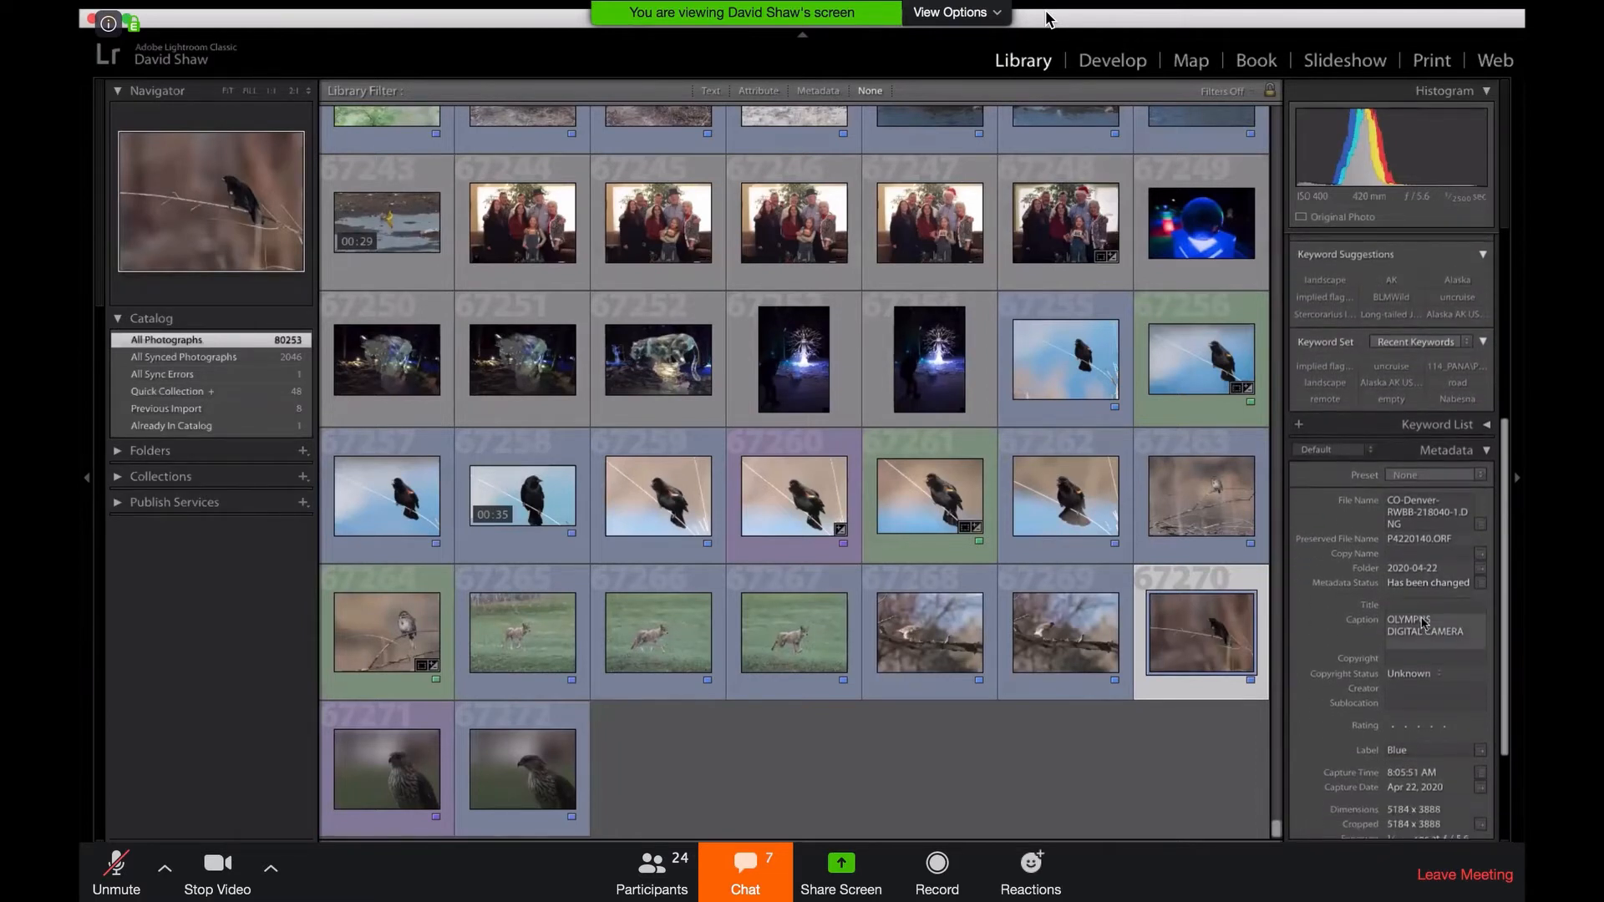
scroll(1421, 623, "up", 8)
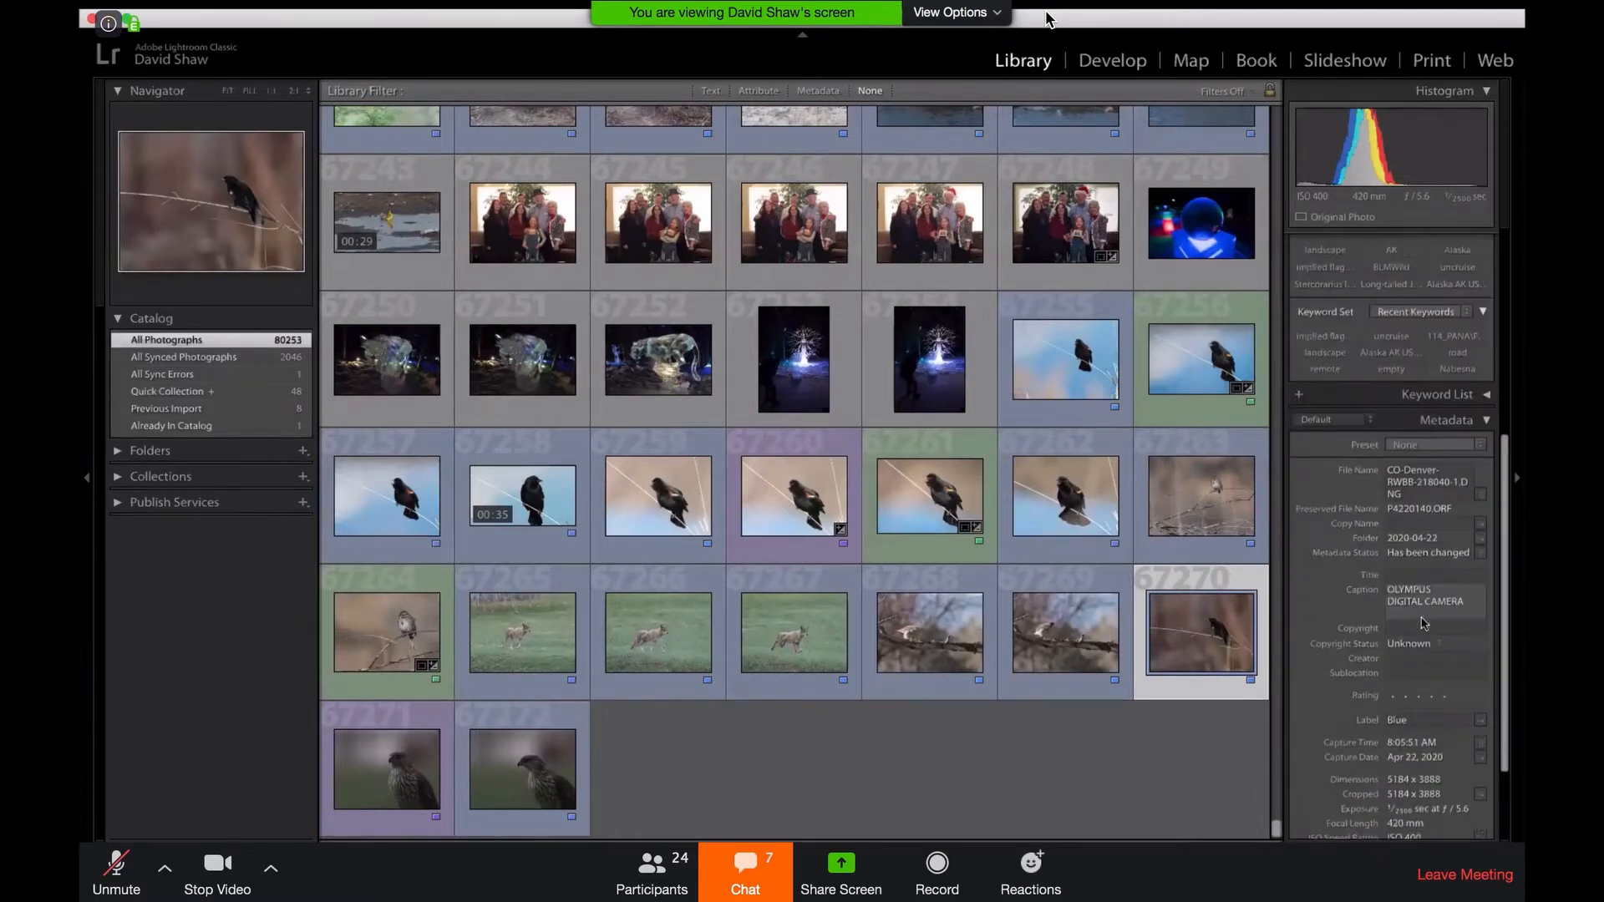
scroll(1402, 599, "up", 2)
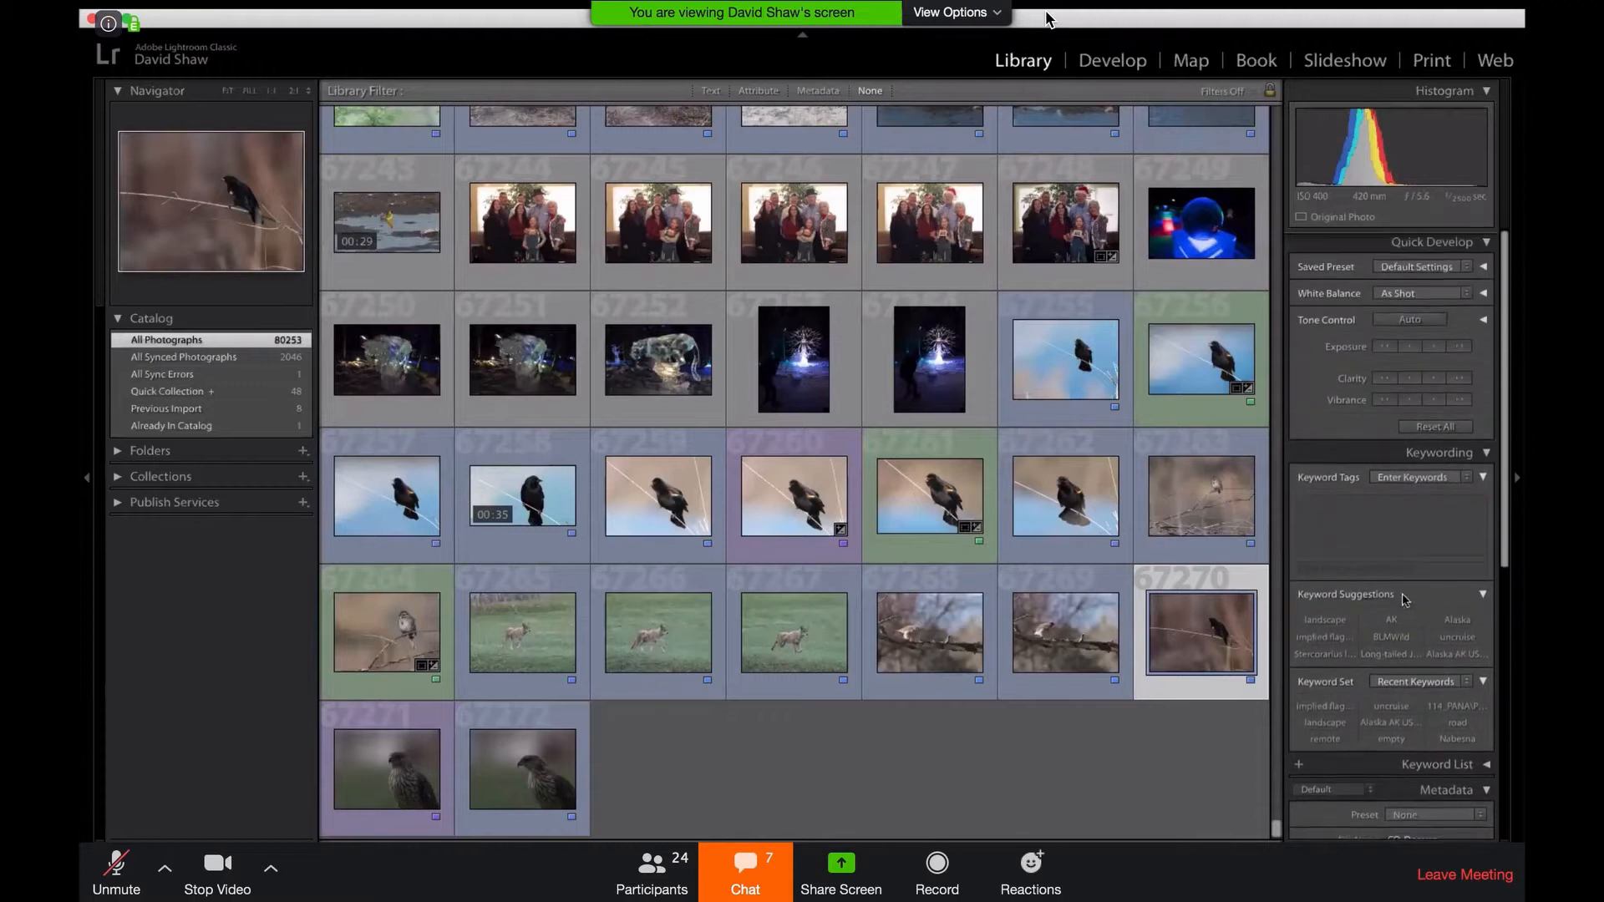
- Add the keywords Colorado and red-winged blackbird to the blackbird photo, and select the hawk photo just before it
left_click(1359, 514)
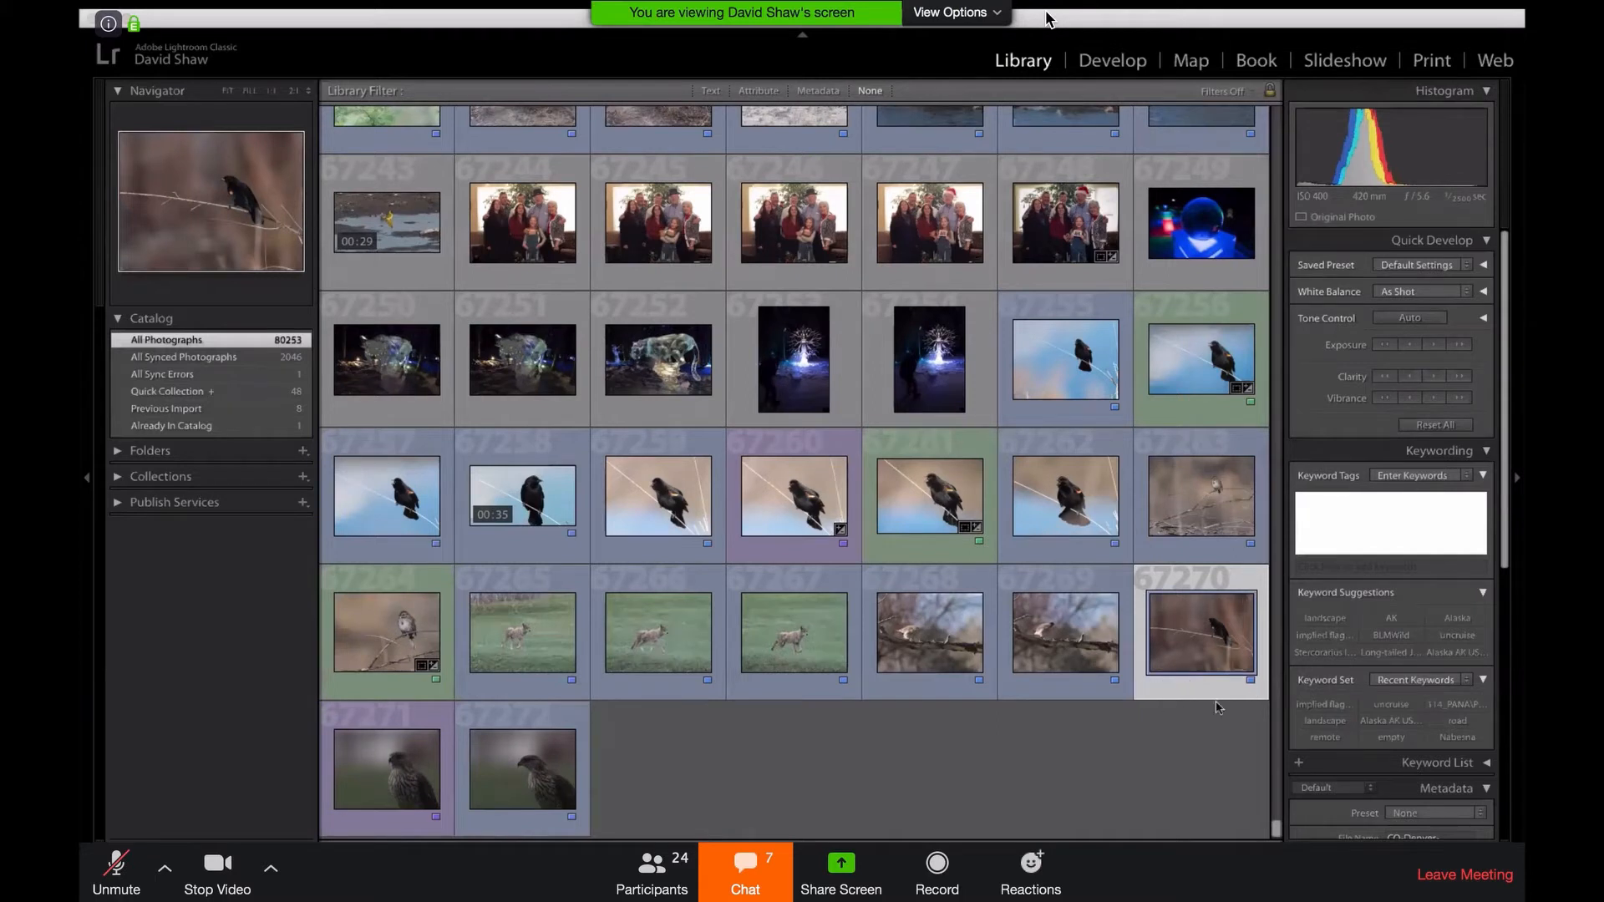
scroll(1365, 723, "down", 3)
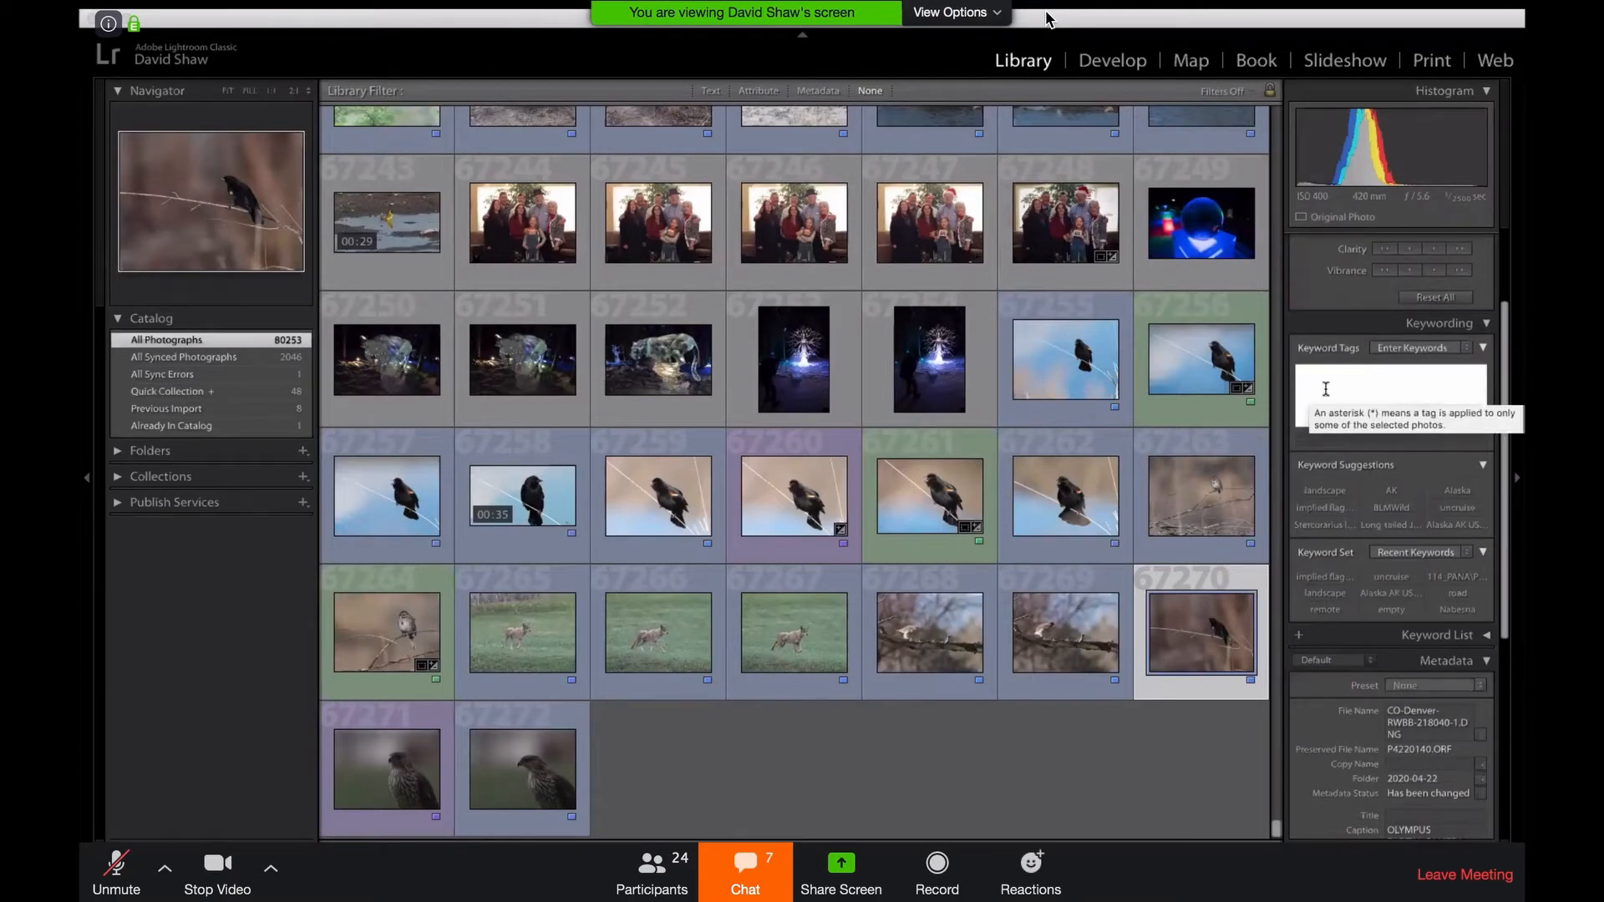
type("Colorado, red-winged blackbird,")
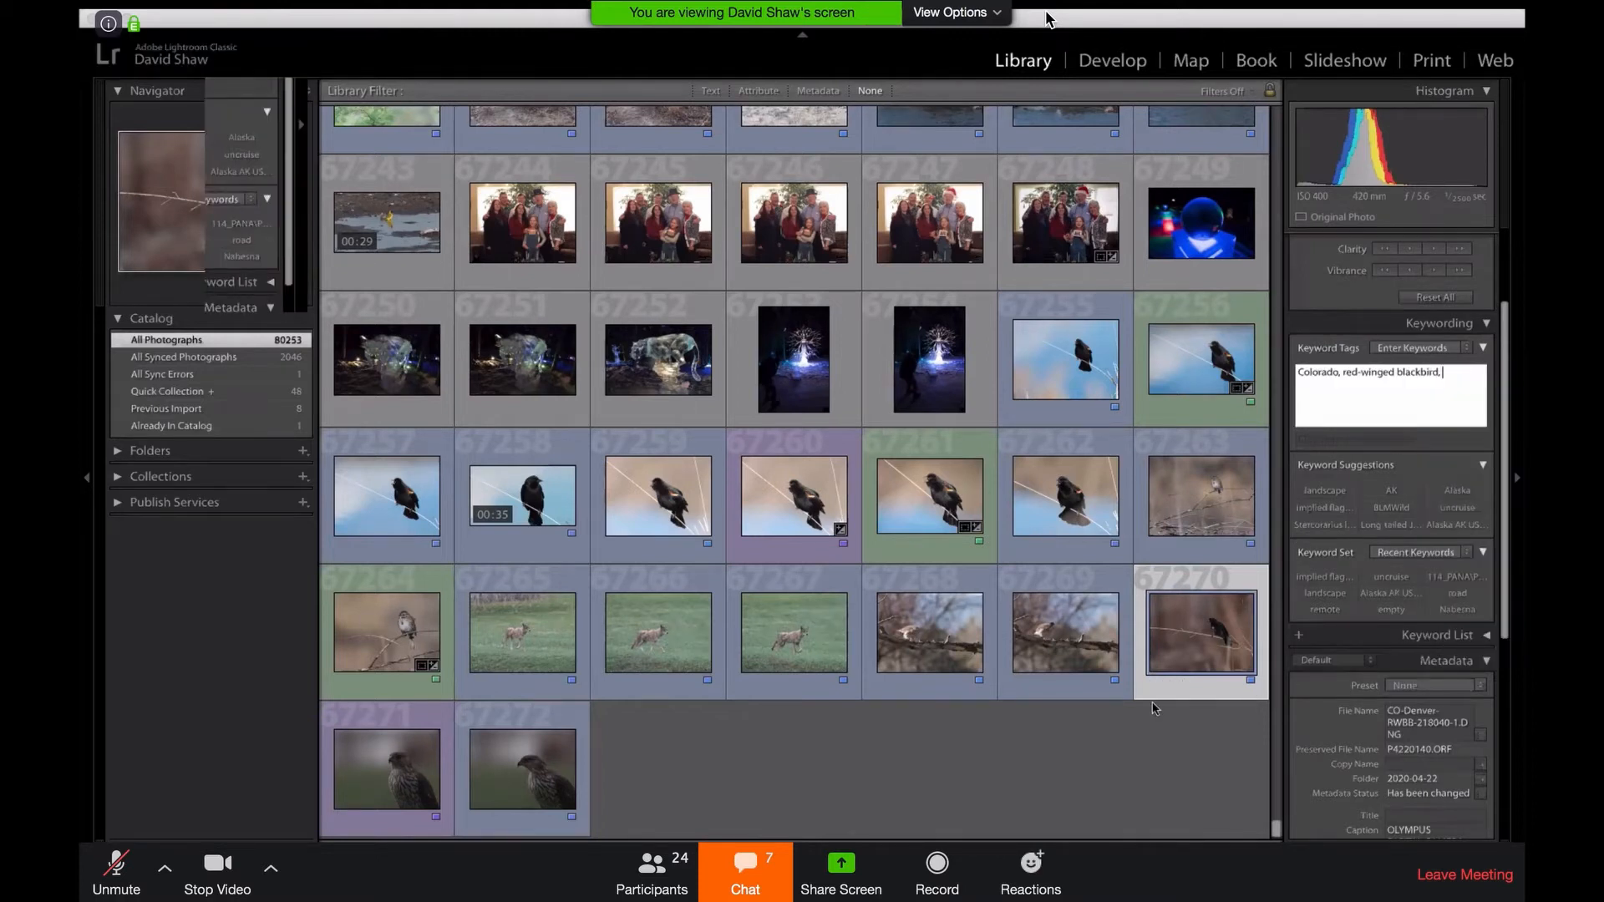
scroll(1153, 709, "up", 1)
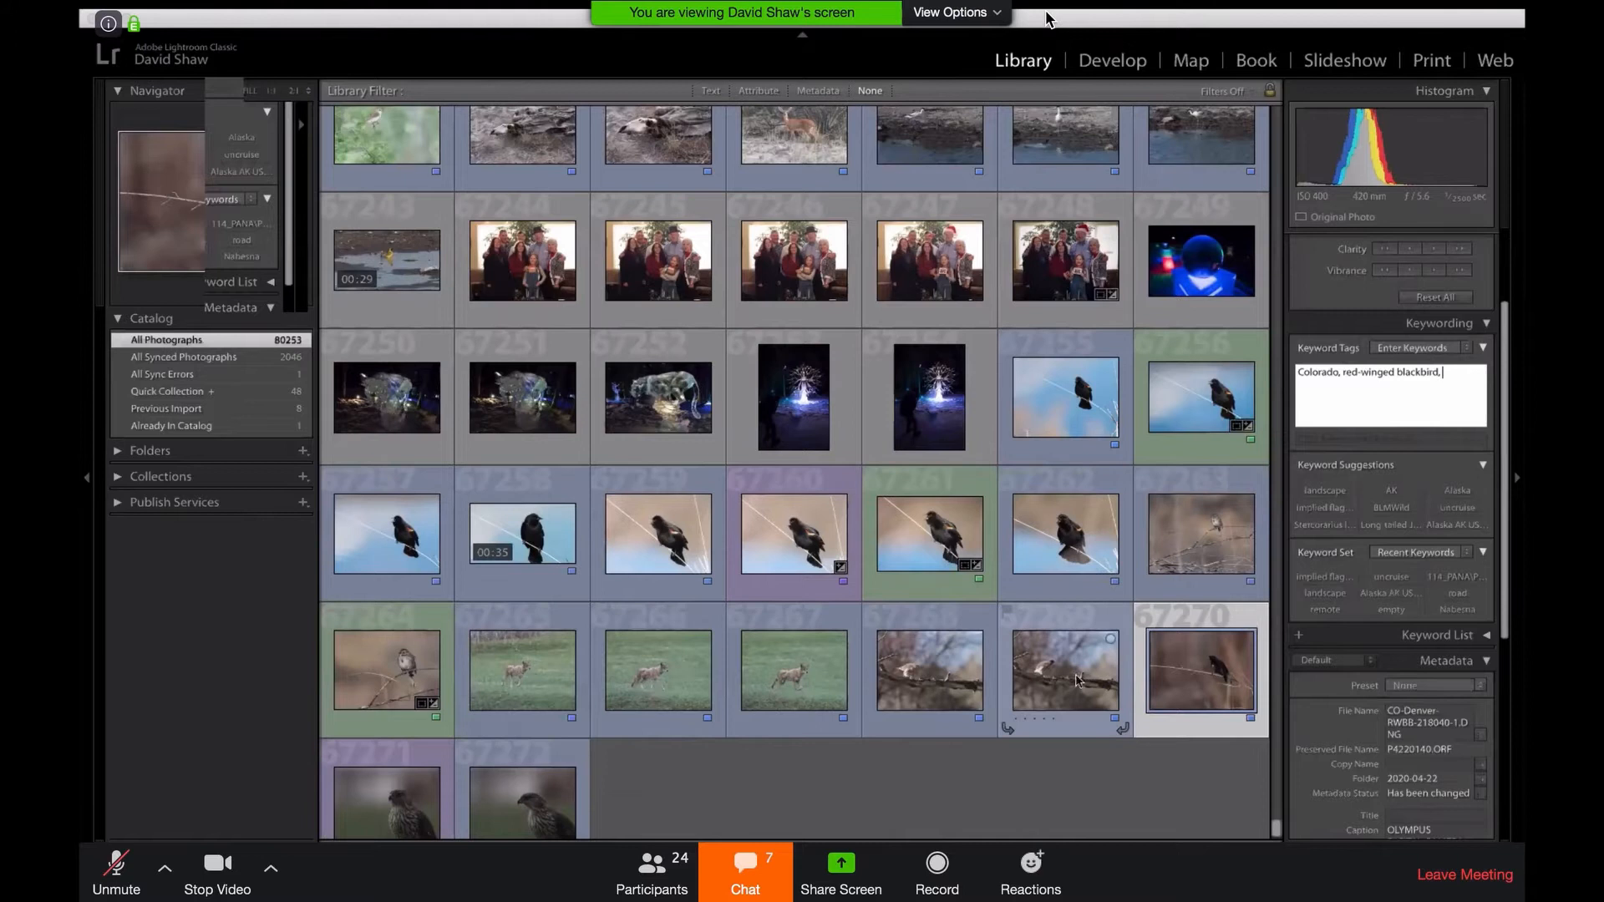
key("Return")
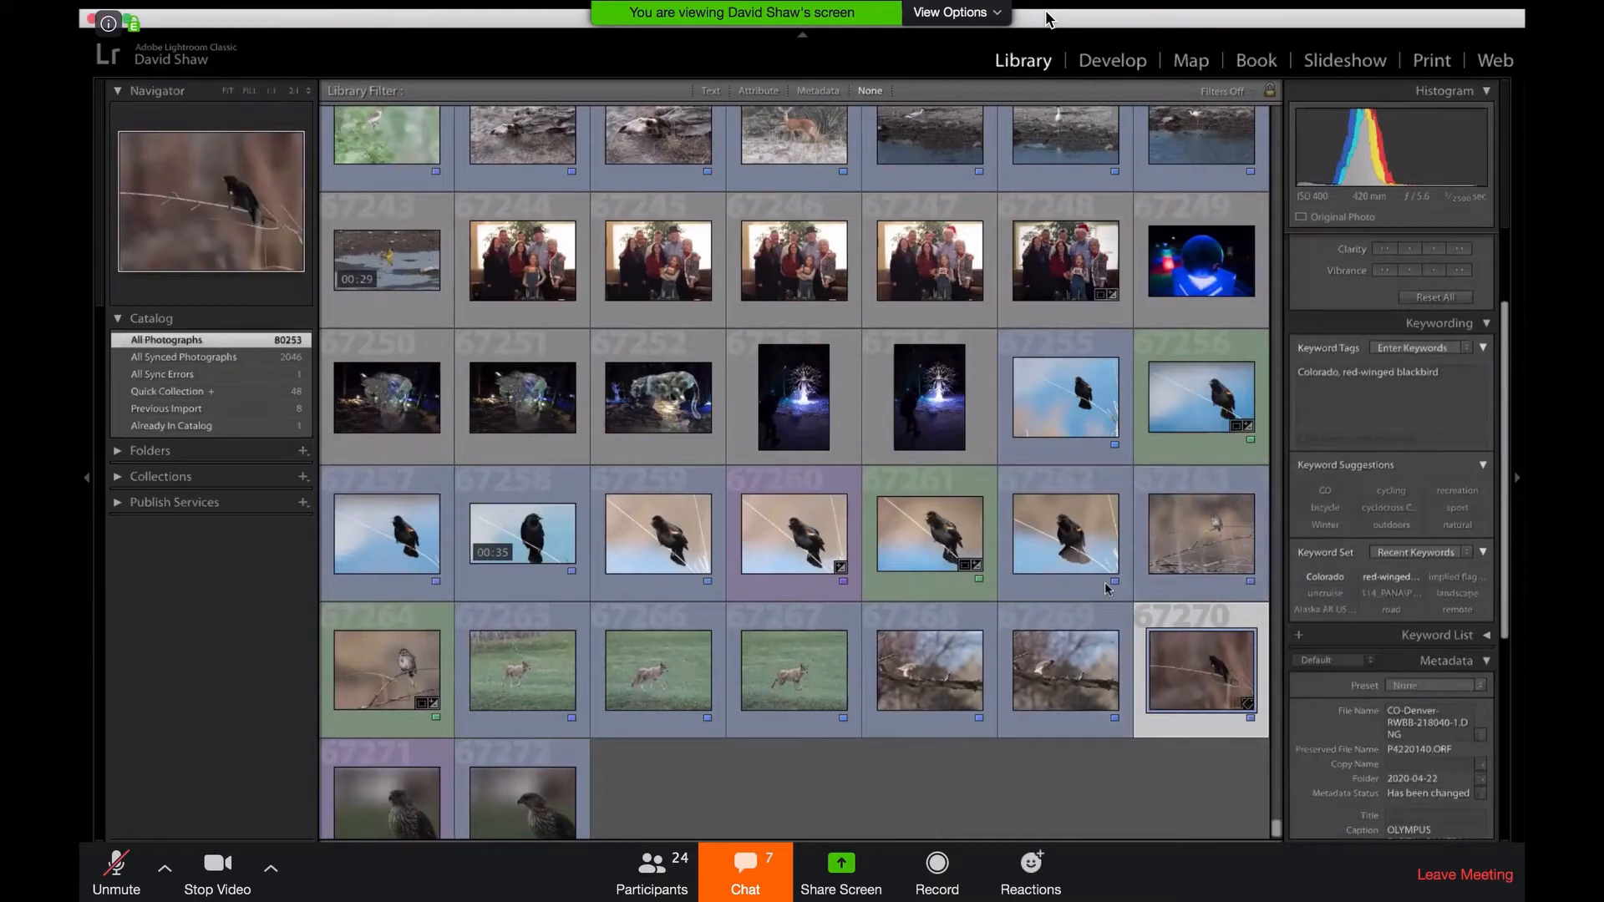
left_click(1046, 654)
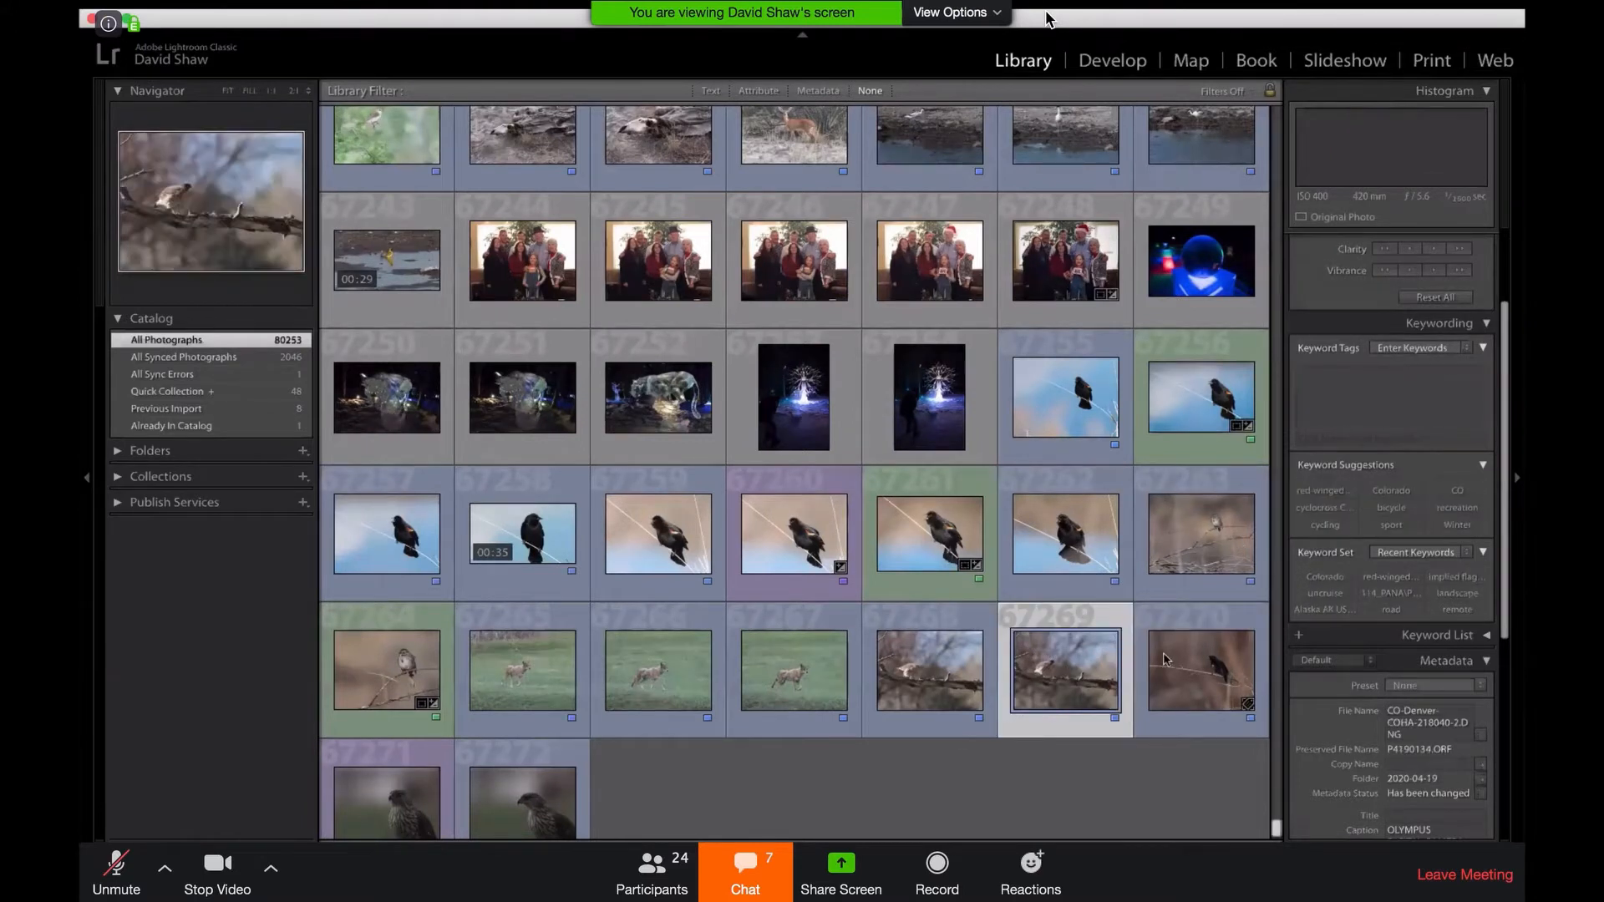
scroll(1163, 663, "down", 1)
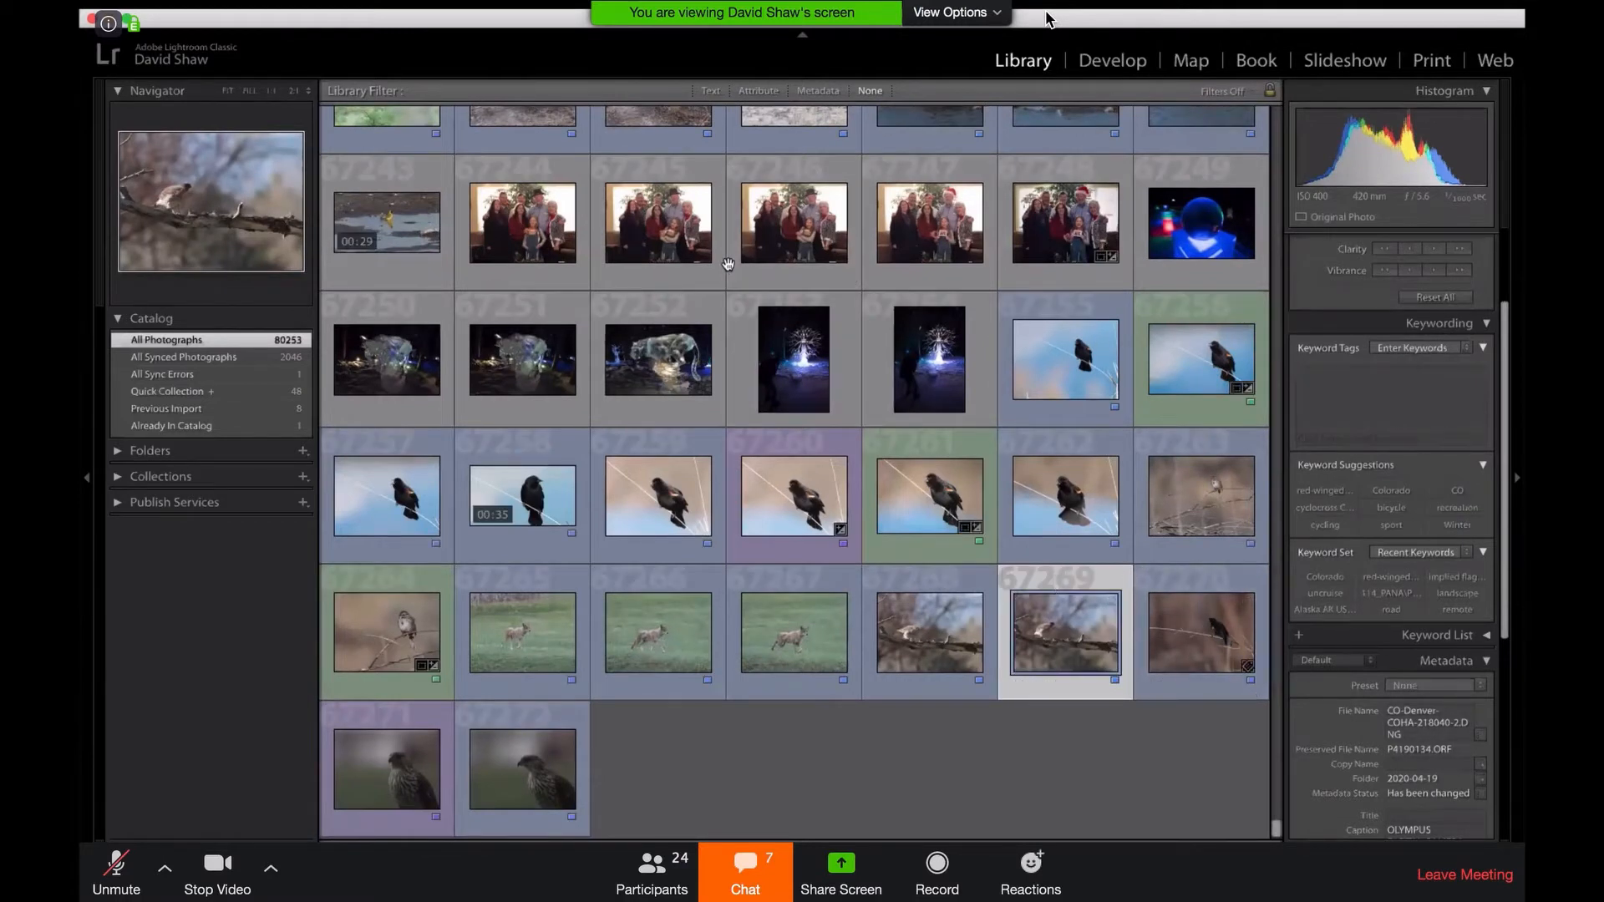
- Filter all photographs by text, searching any searchable field for "Botswana lion"
left_click(711, 91)
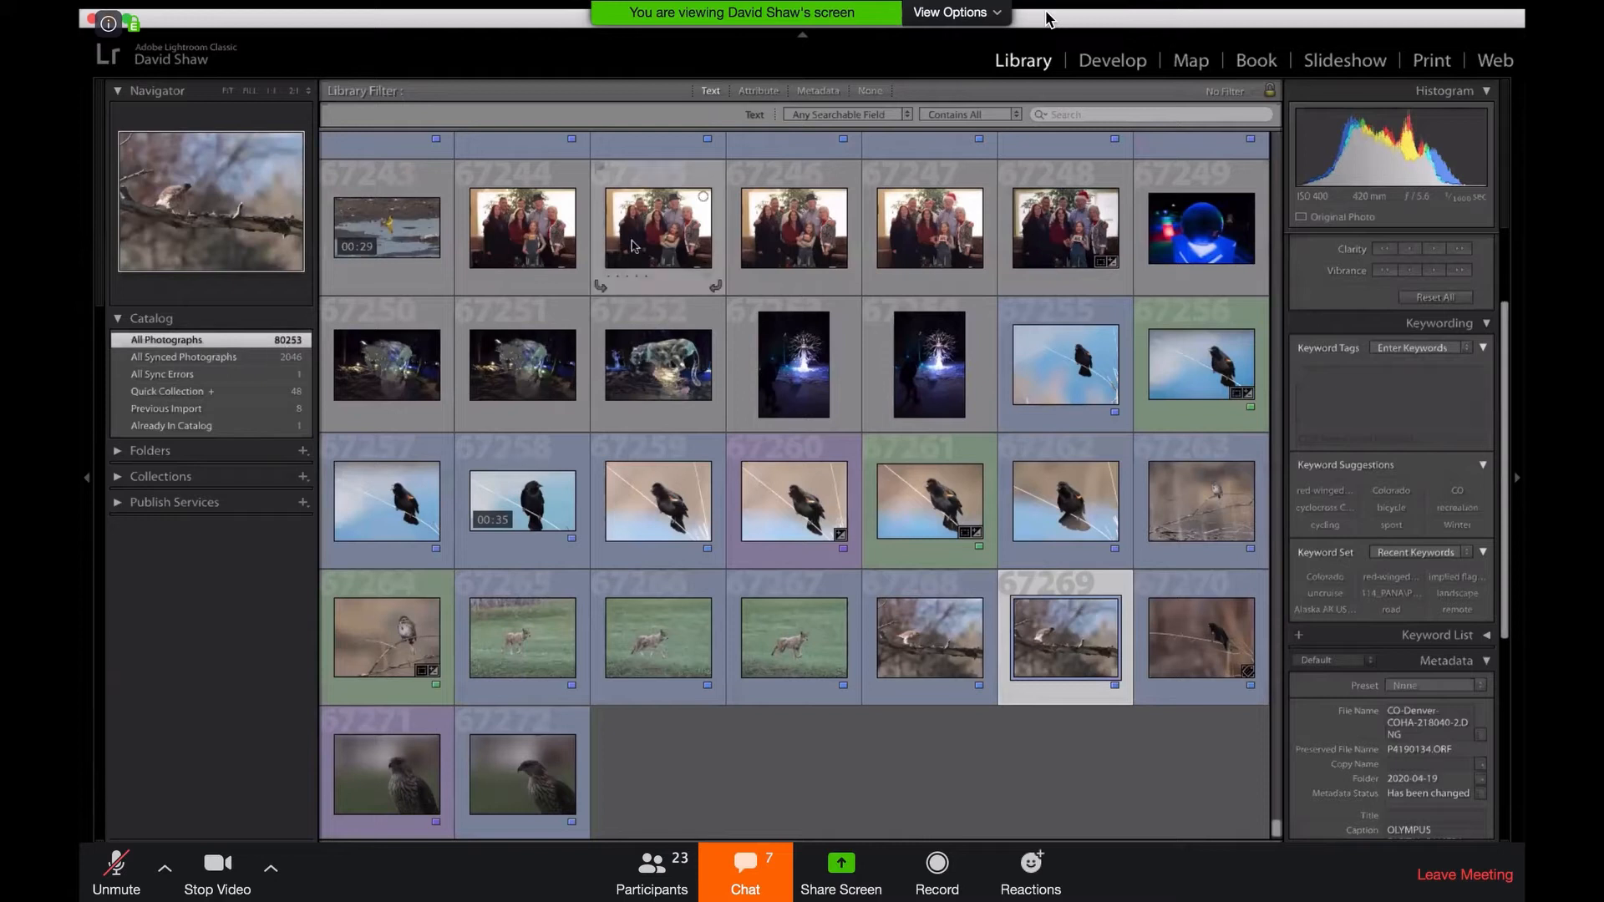
left_click(1076, 117)
left_click(1076, 117)
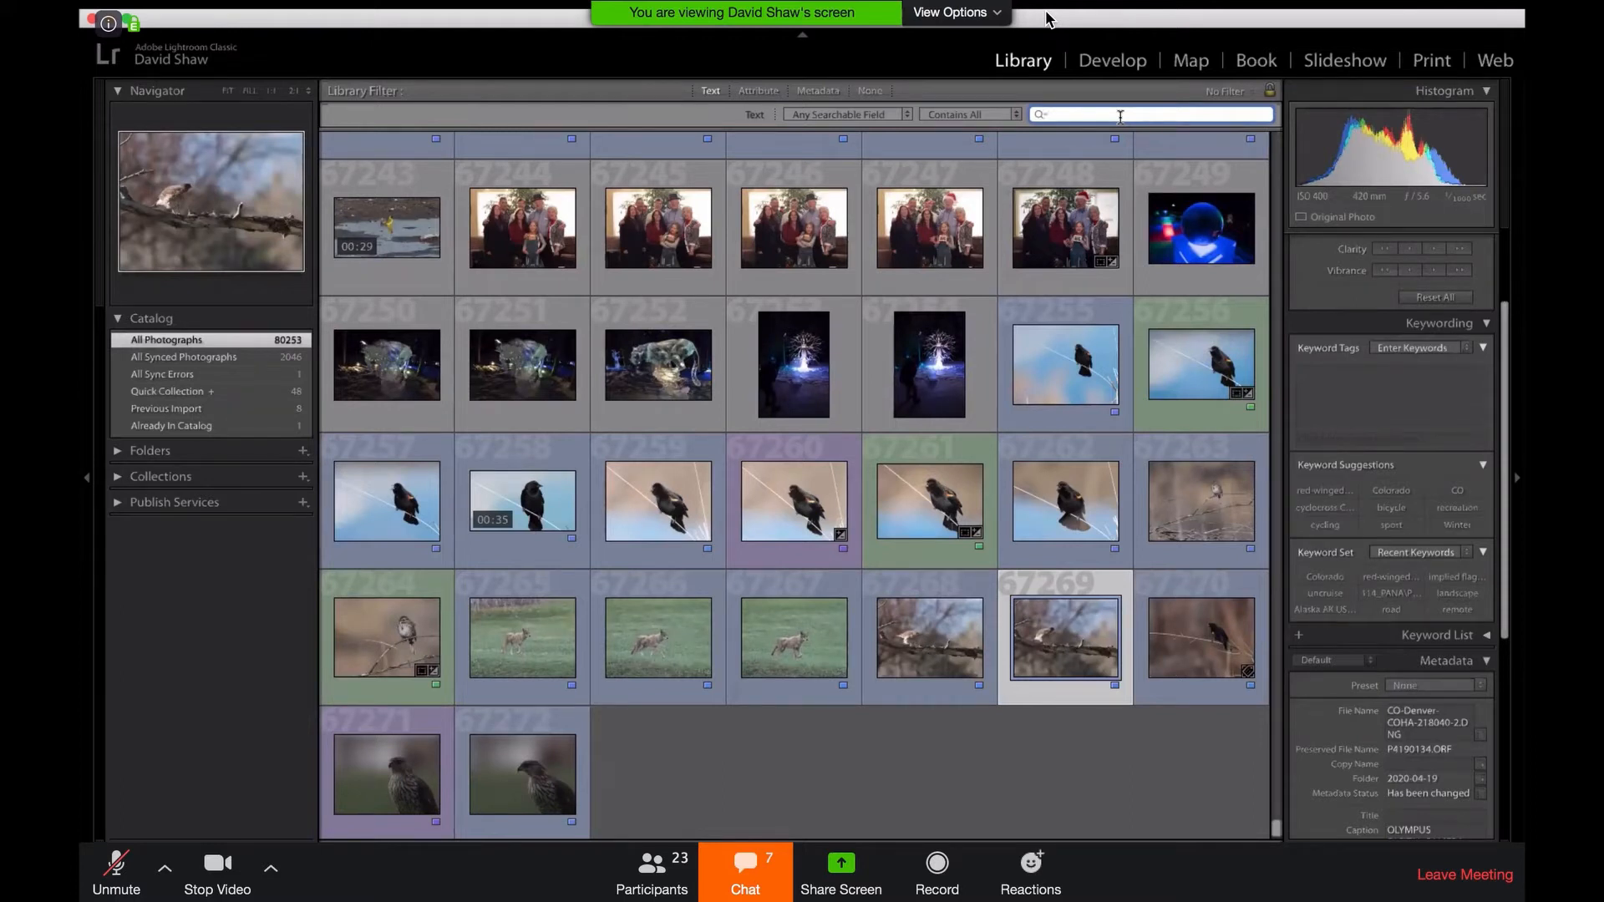
type("Botswana lion")
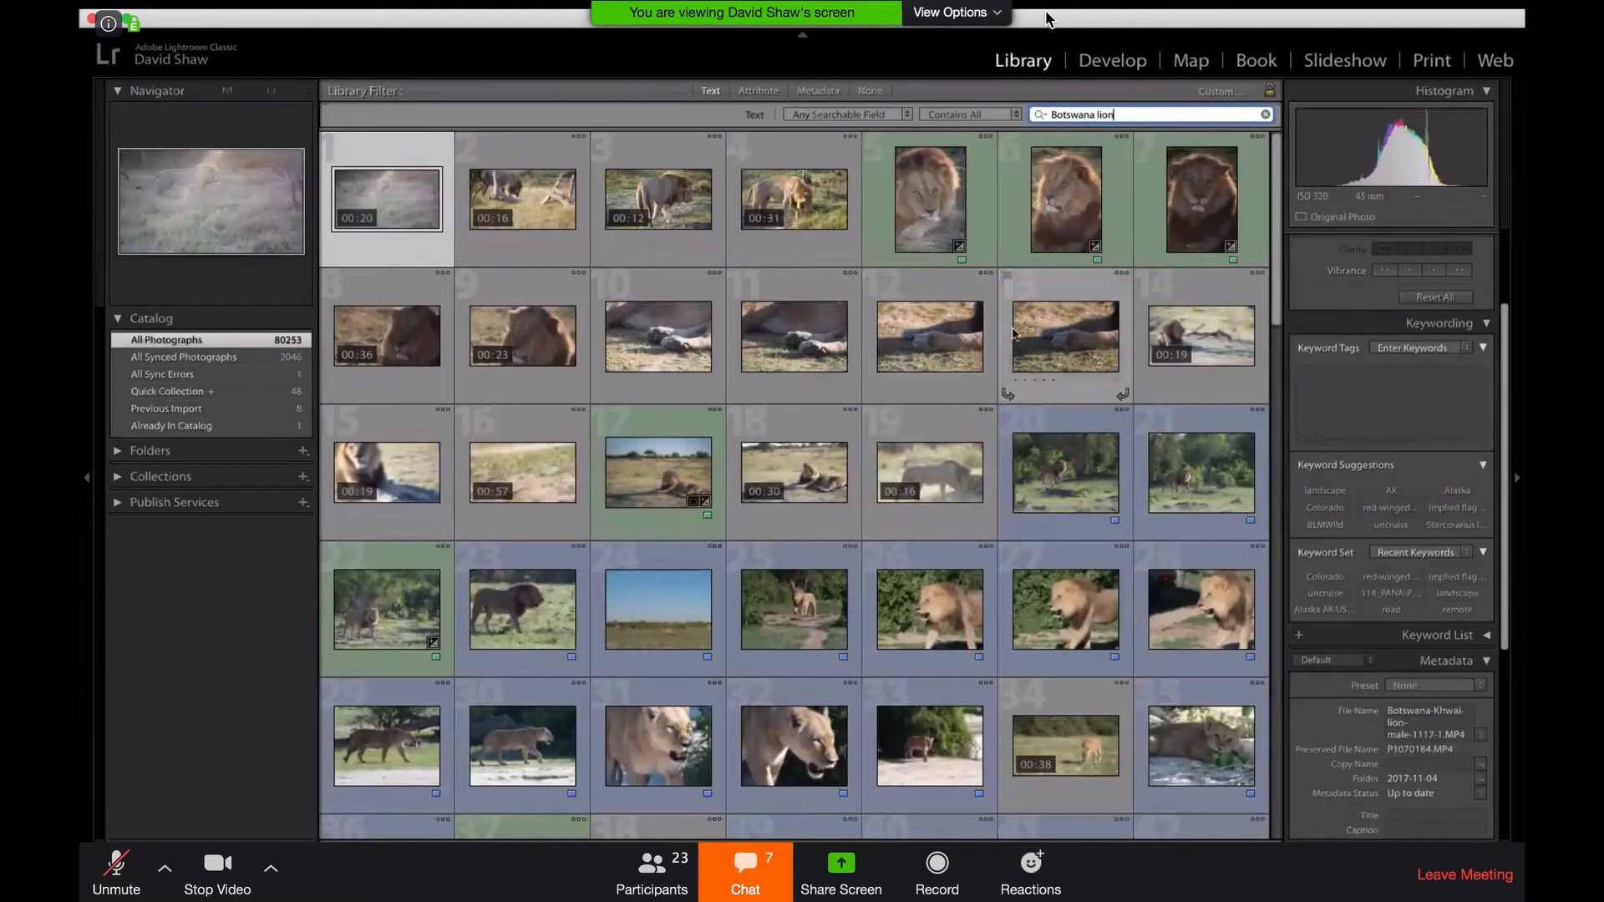
- Browse the filtered lion photos from the first to the last and return to the start of the grid
scroll(1019, 347, "down", 15)
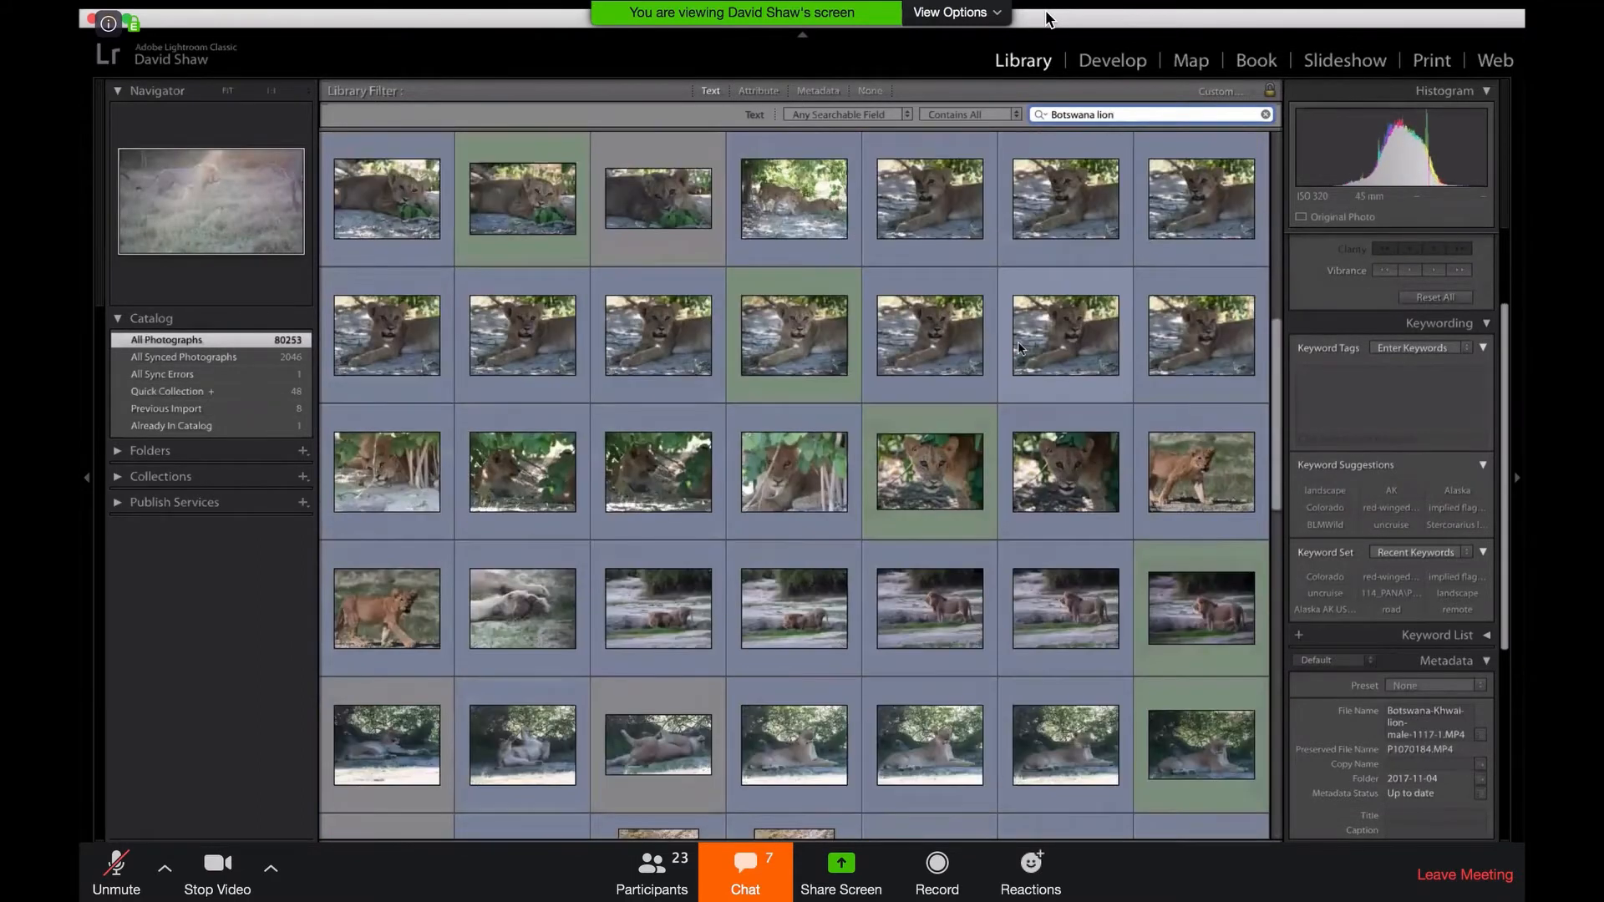
scroll(1019, 348, "down", 10)
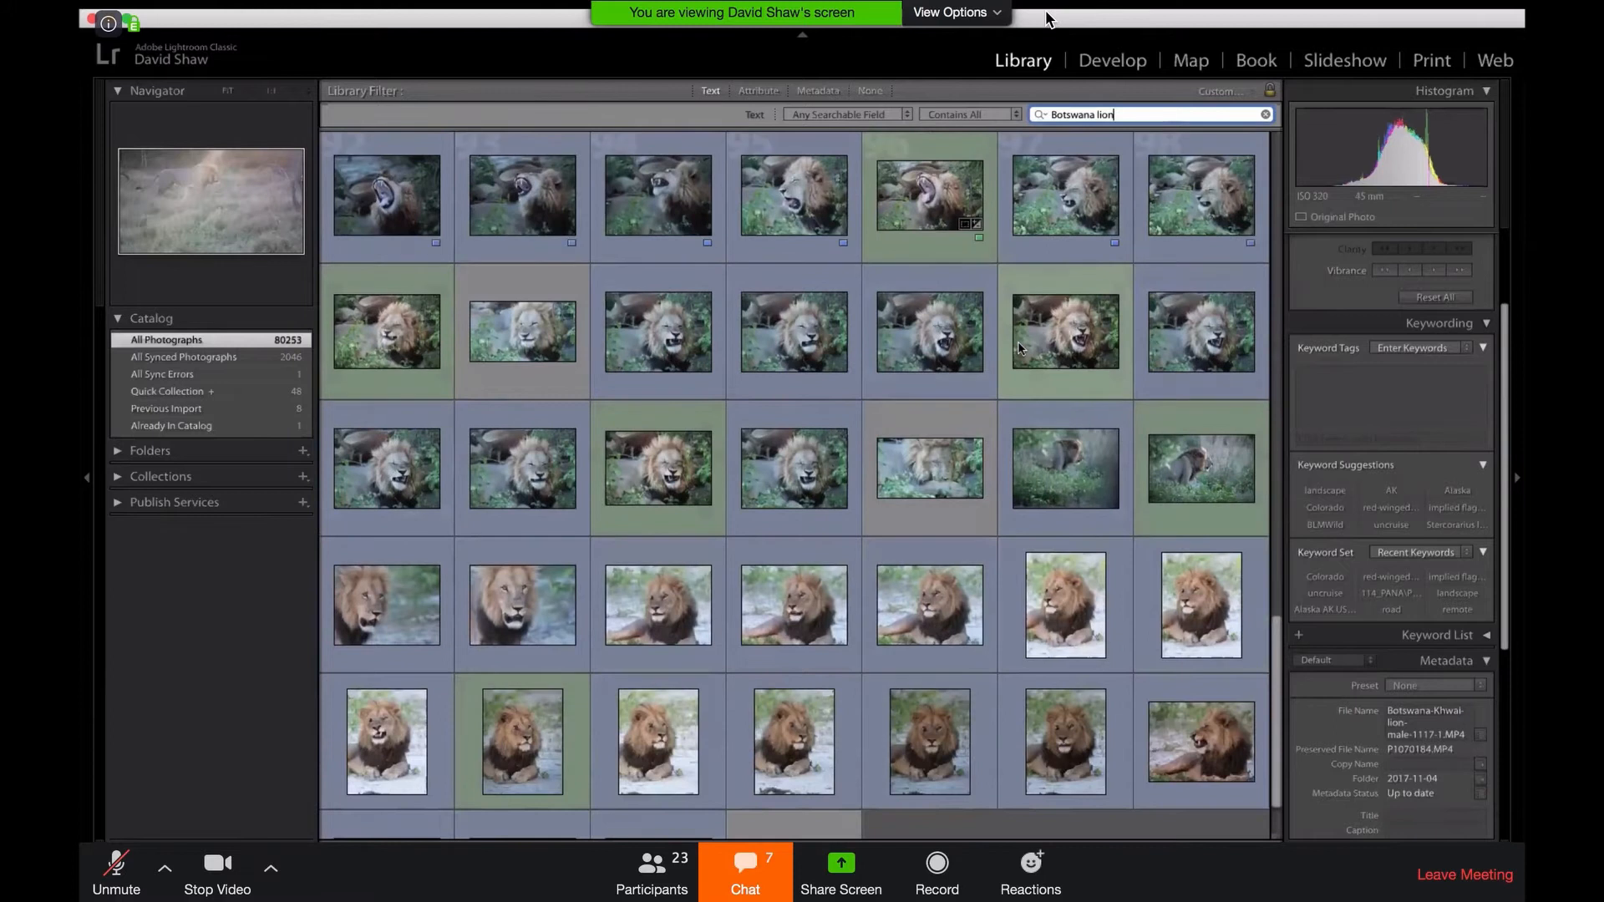
scroll(1018, 341, "up", 15)
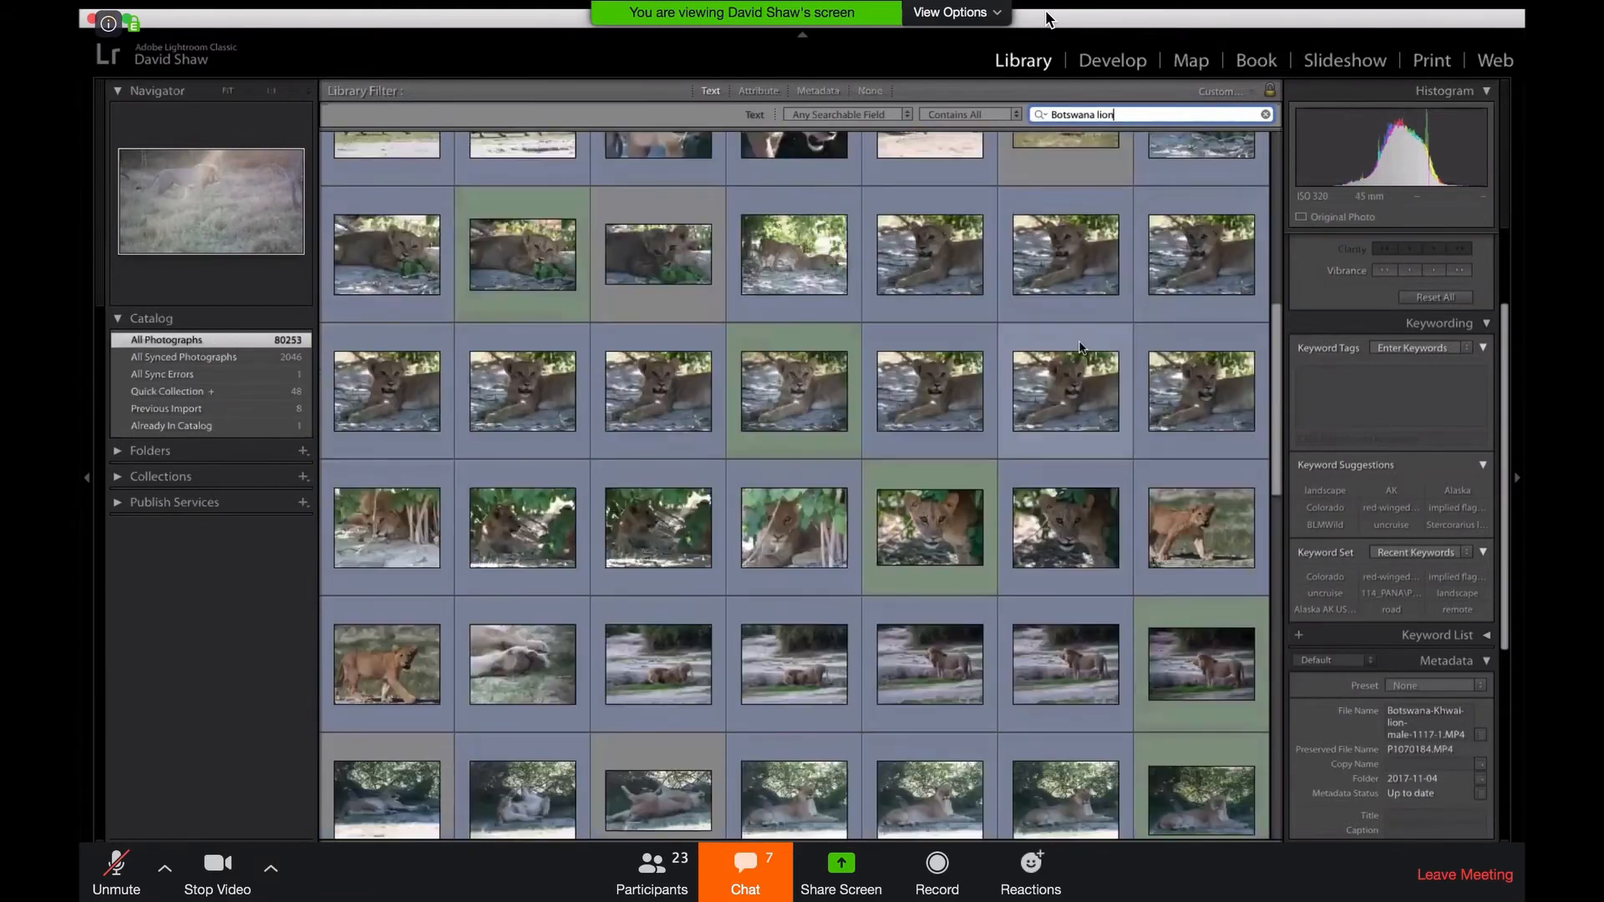
scroll(1007, 355, "up", 3)
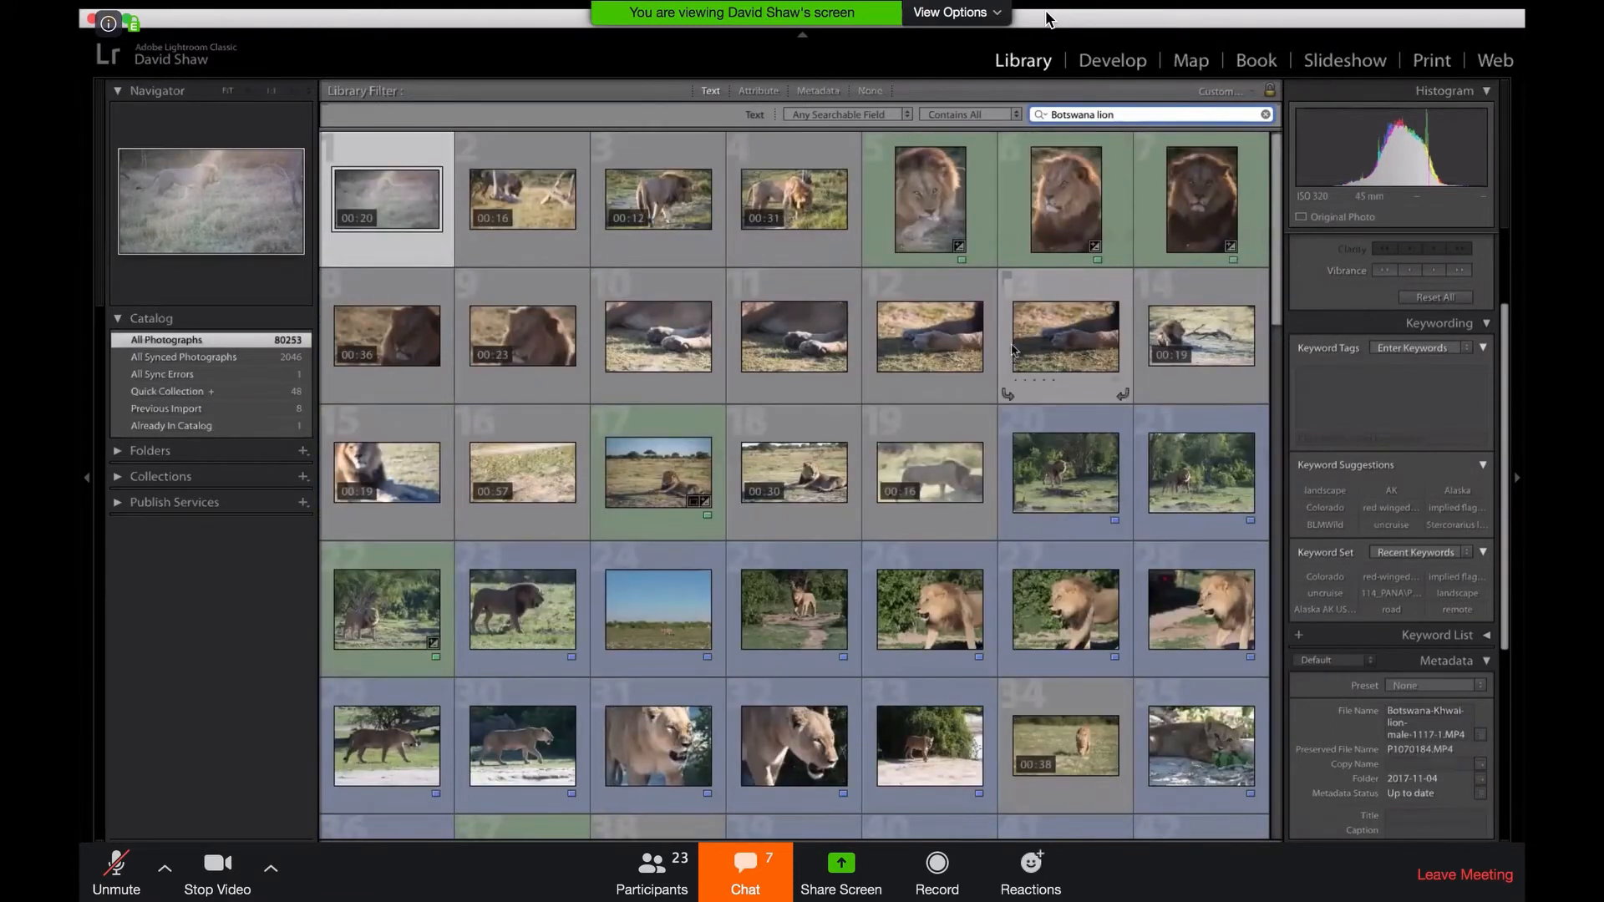
scroll(1011, 368, "down", 10)
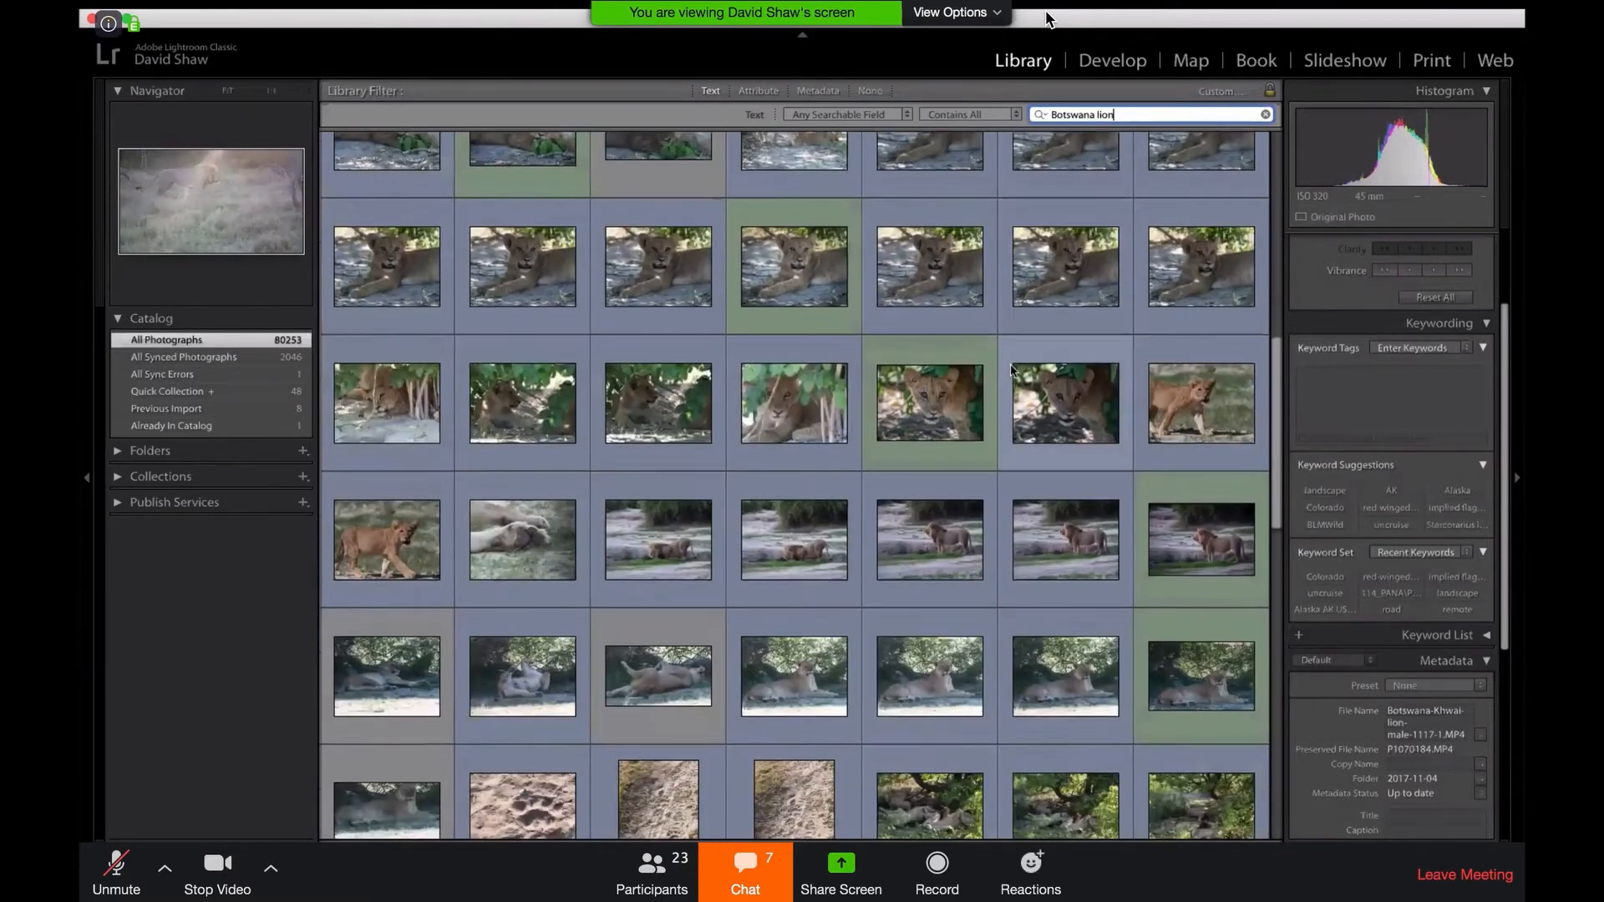
scroll(1010, 371, "down", 8)
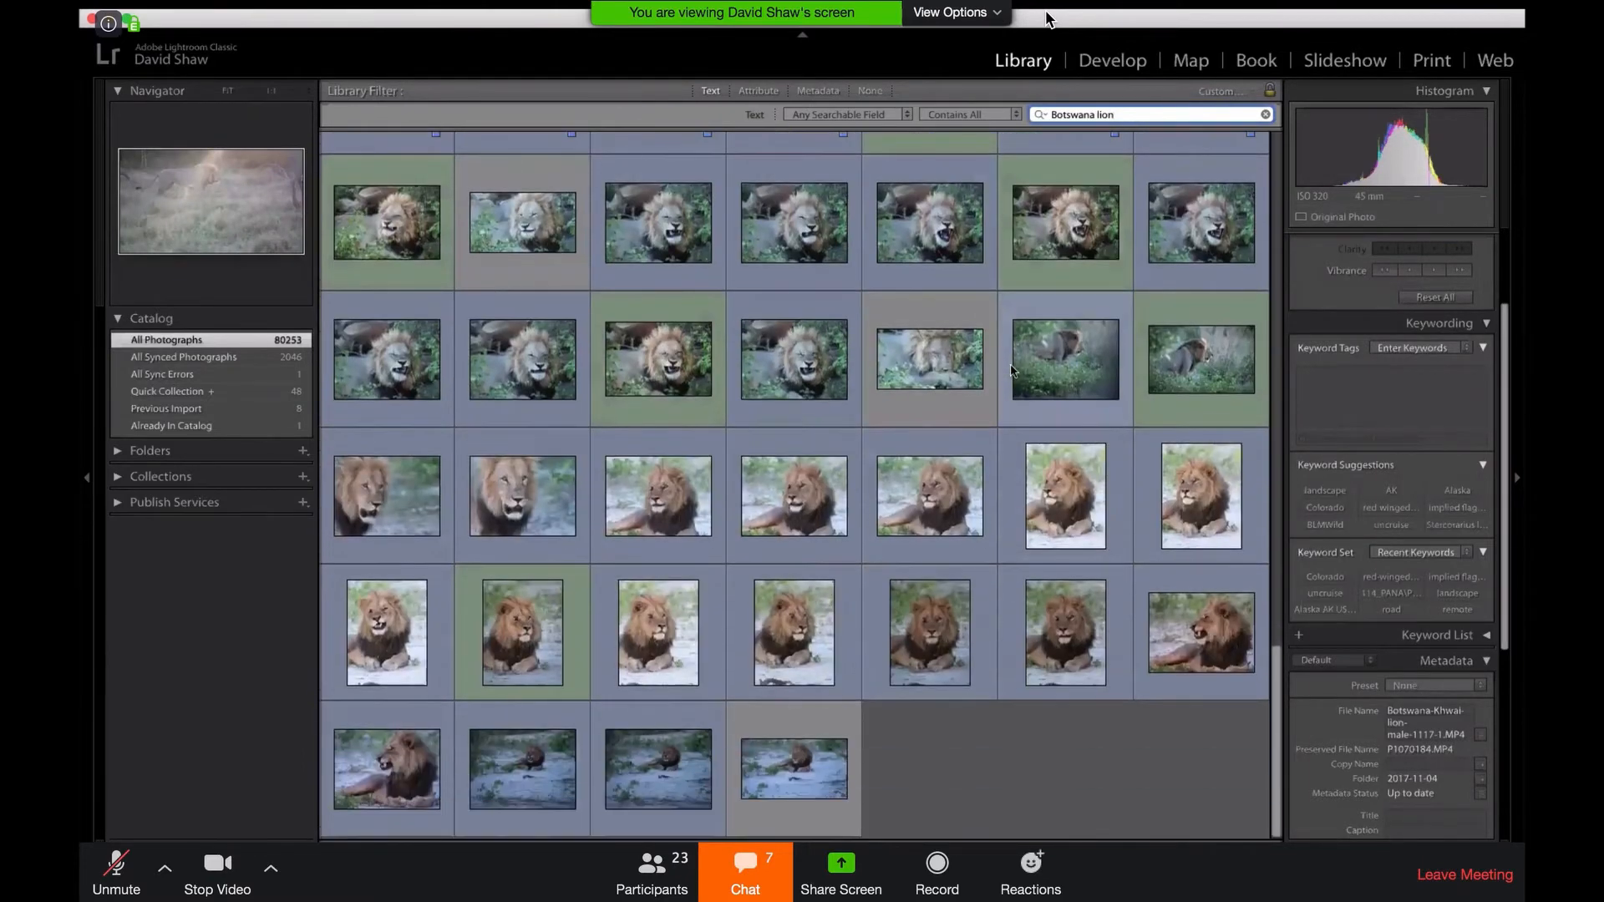
scroll(1010, 370, "up", 6)
scroll(1010, 370, "up", 10)
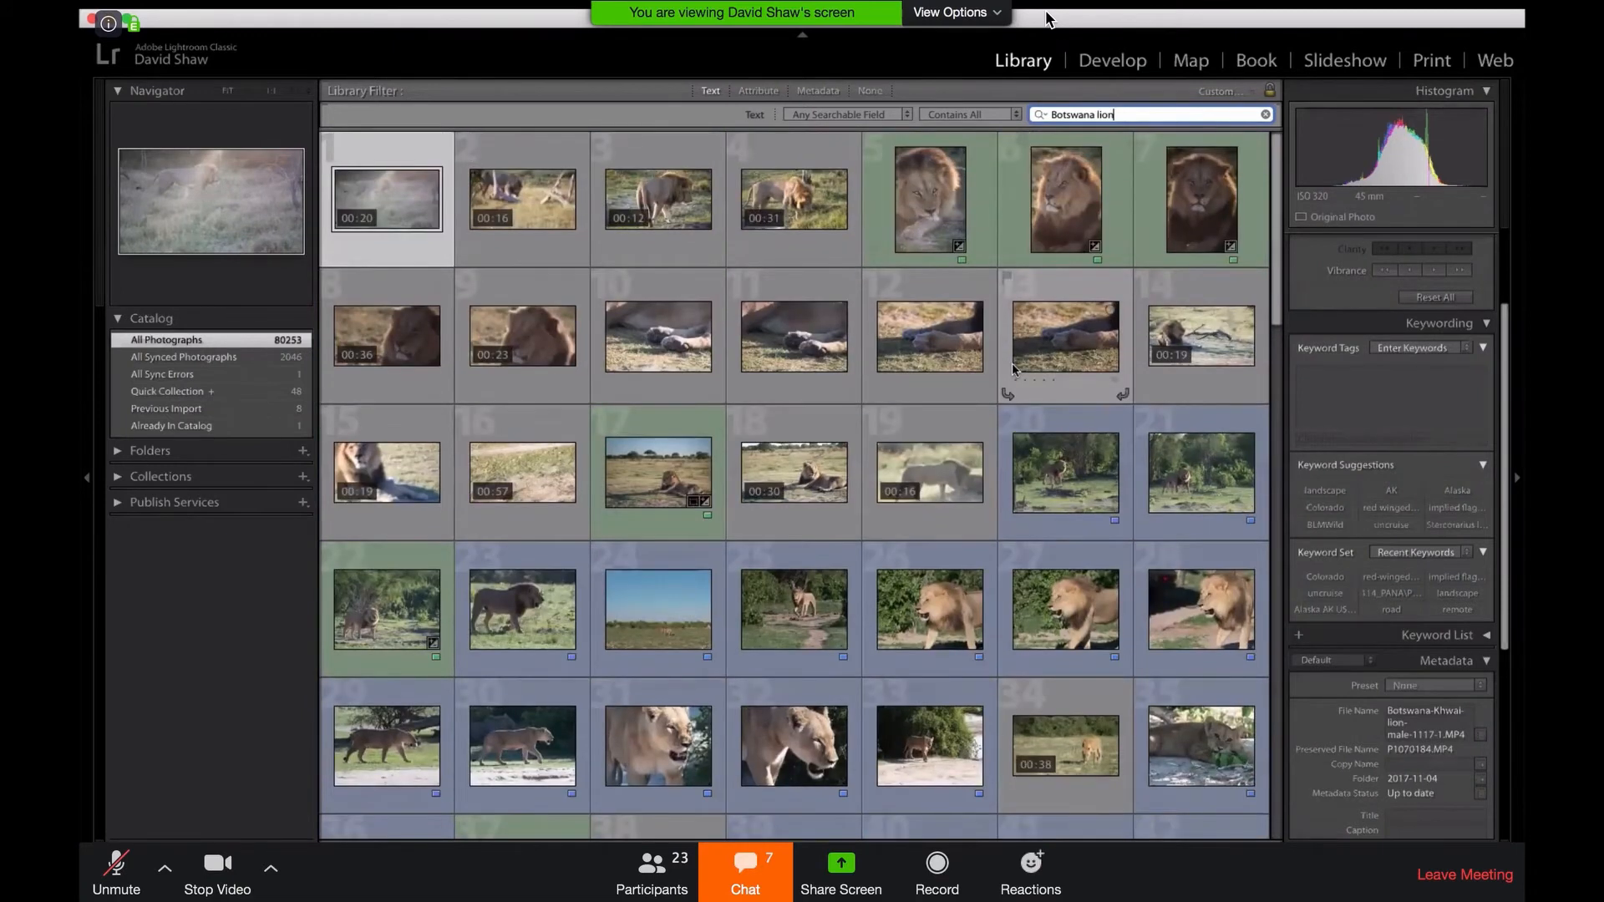
- Clear the "Botswana lion" text search and go to the last photos in the full catalog
scroll(1012, 367, "down", 5)
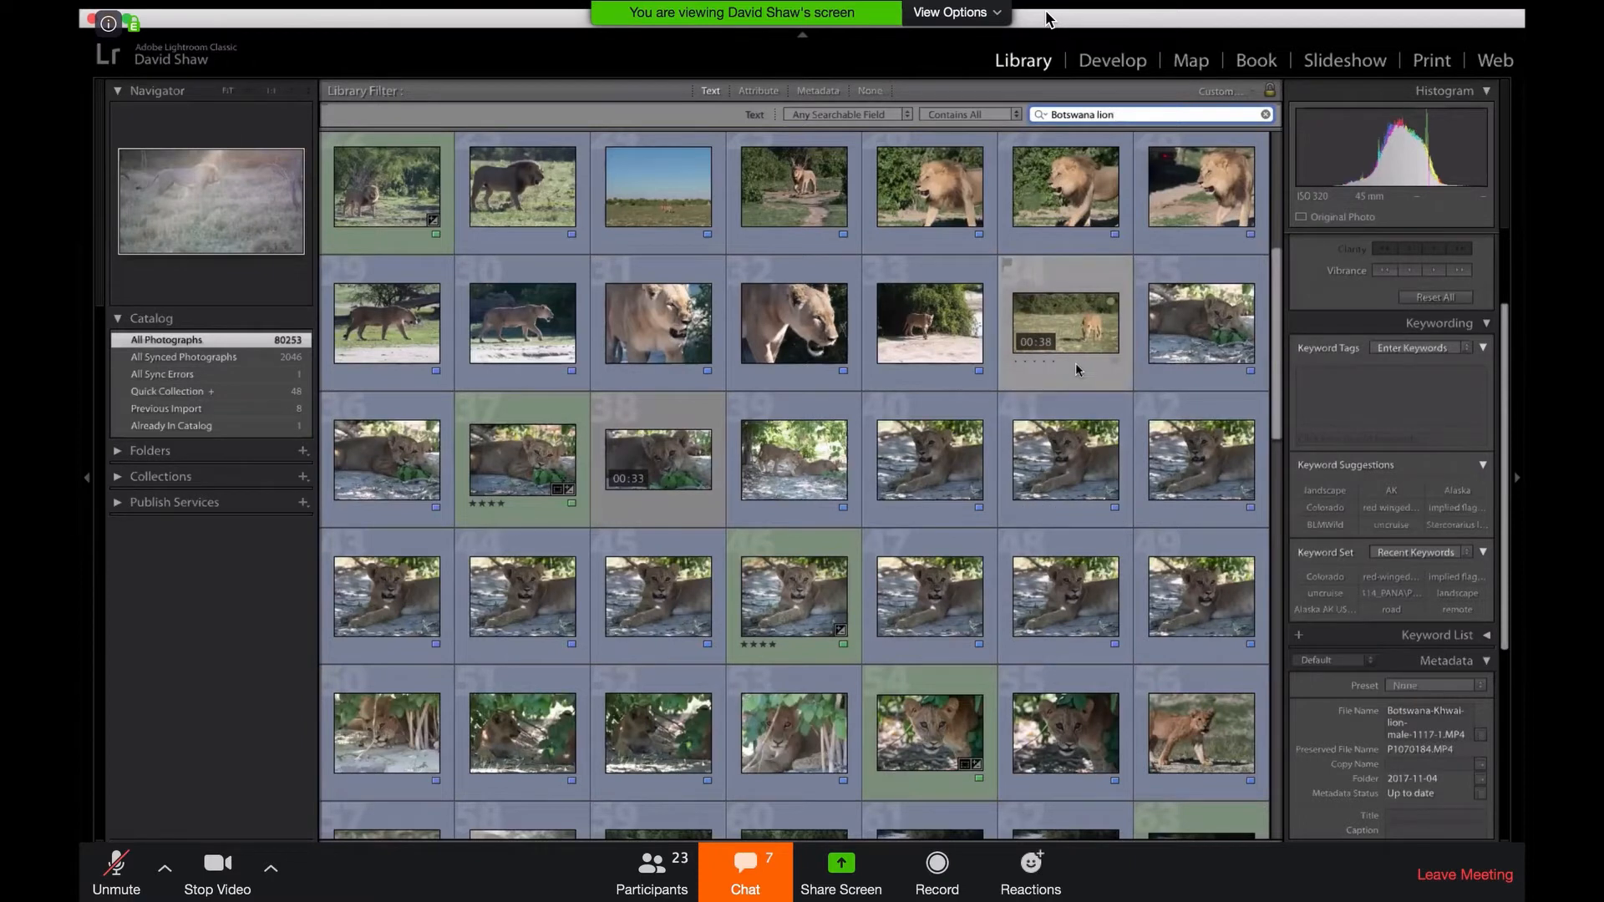
triple_click(1124, 114)
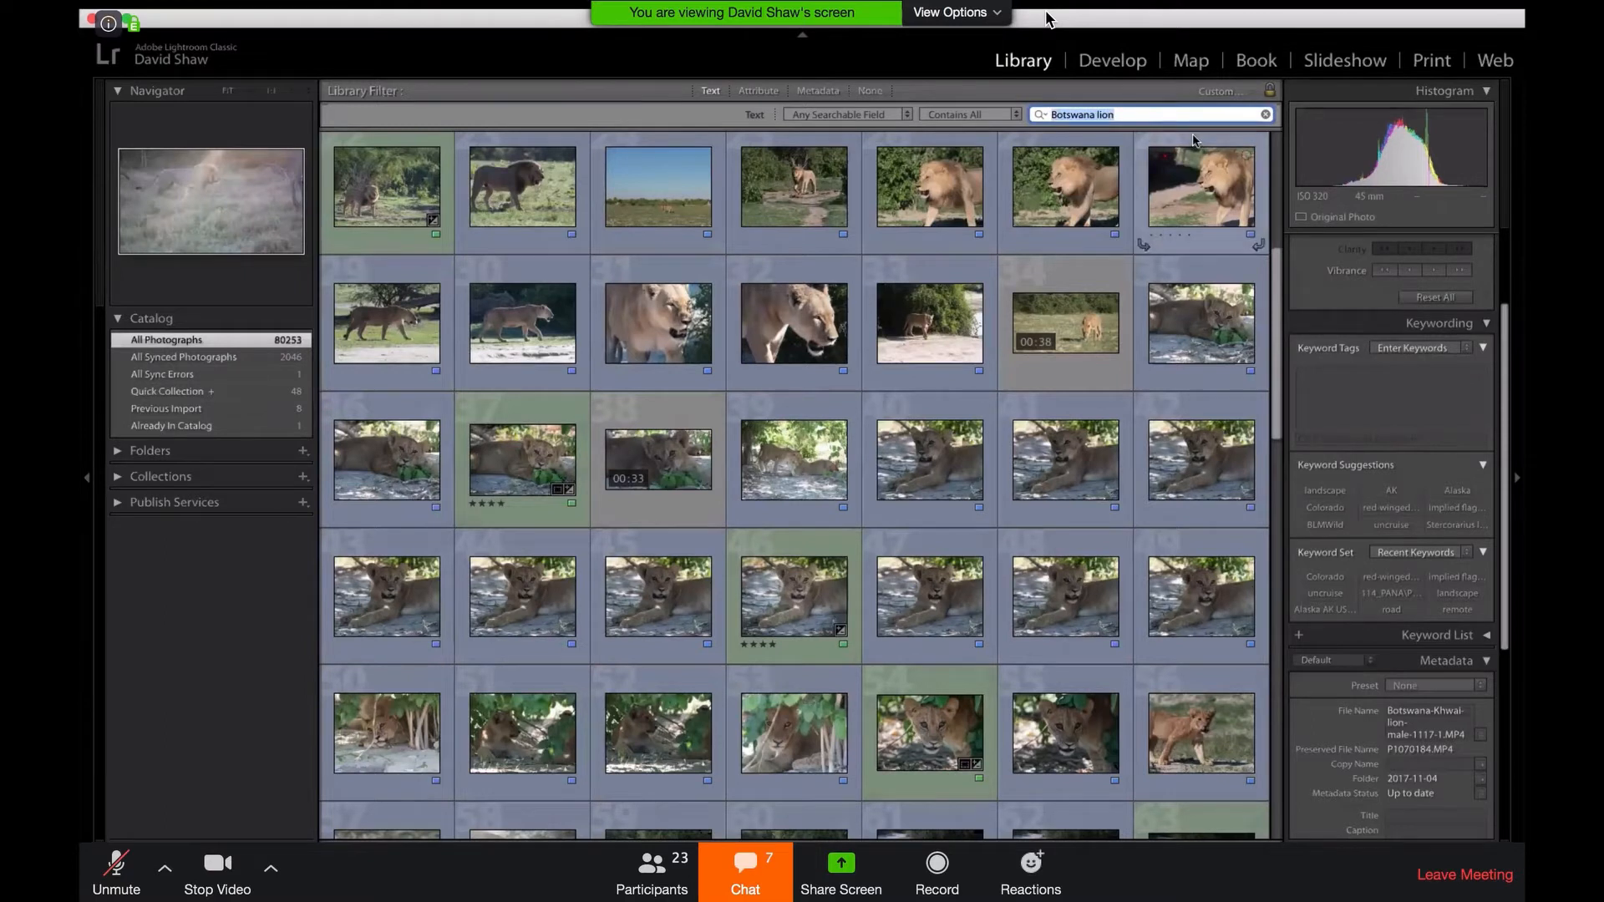
key("BackSpace")
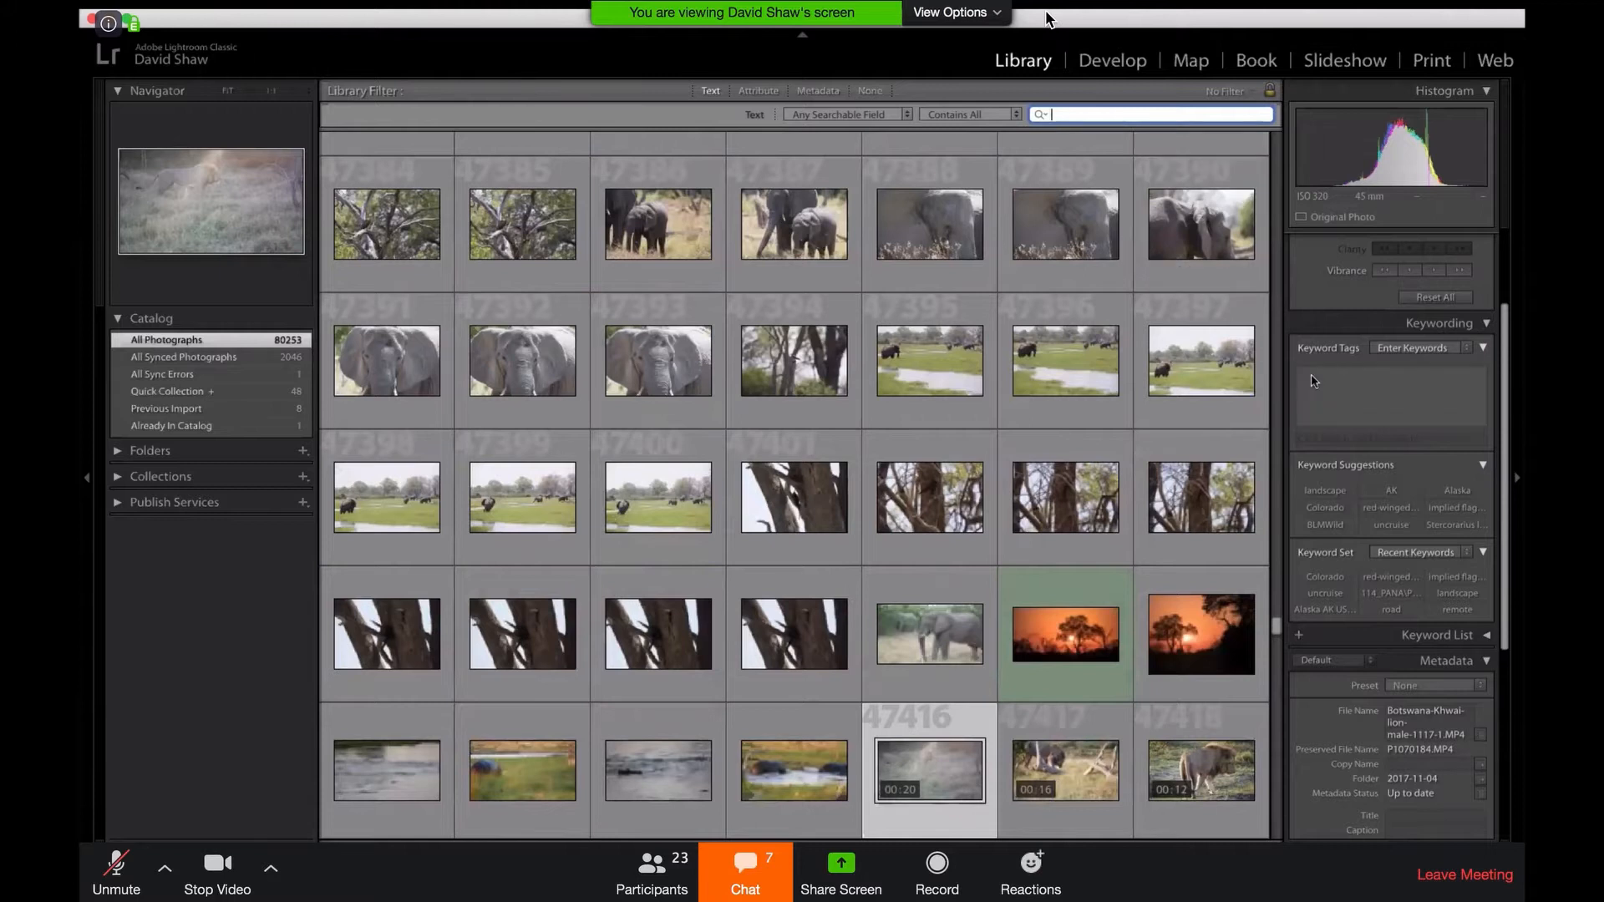
left_click_drag(1275, 632, 1275, 831)
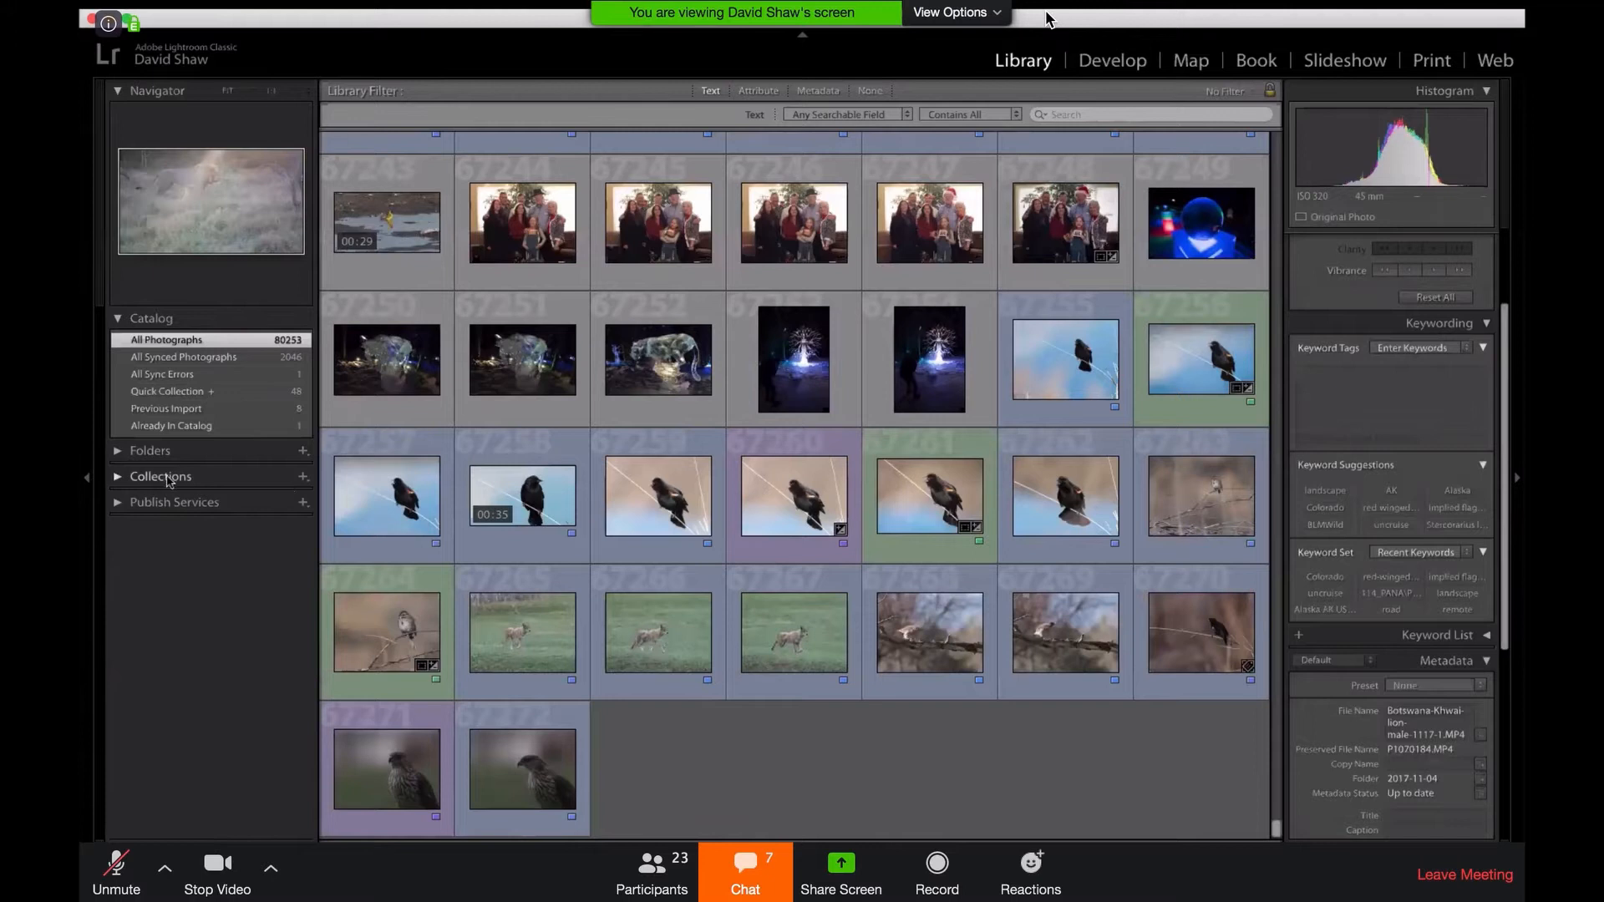
- Expand the collections list and look through the photos in the New Portfolio and For Mom collections
left_click(116, 483)
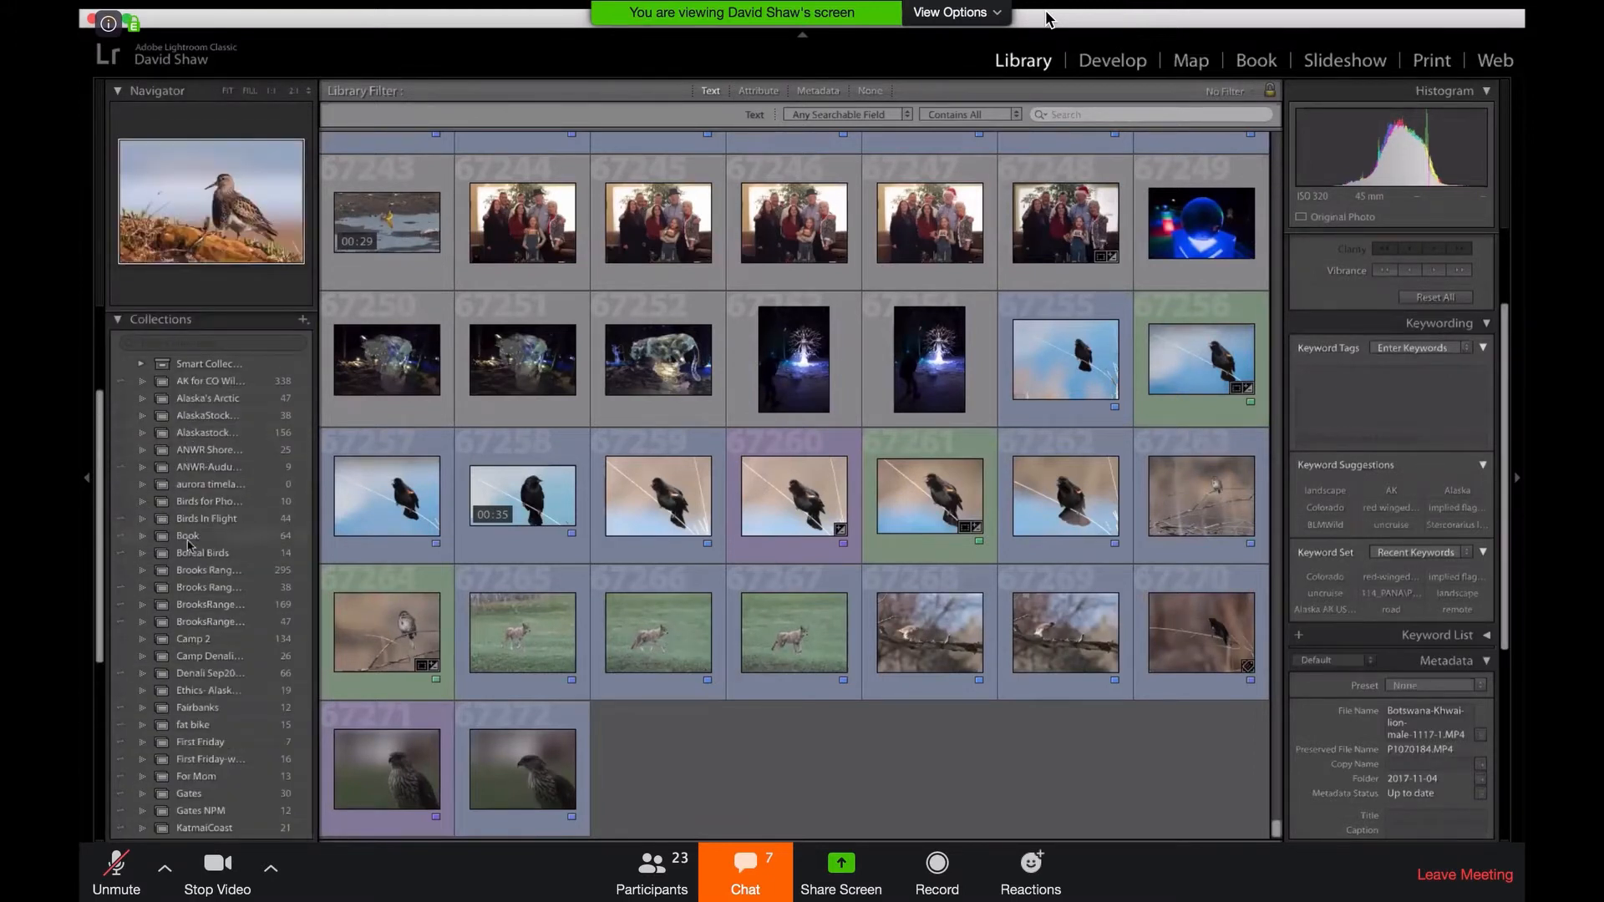
scroll(176, 532, "down", 2)
scroll(176, 531, "down", 5)
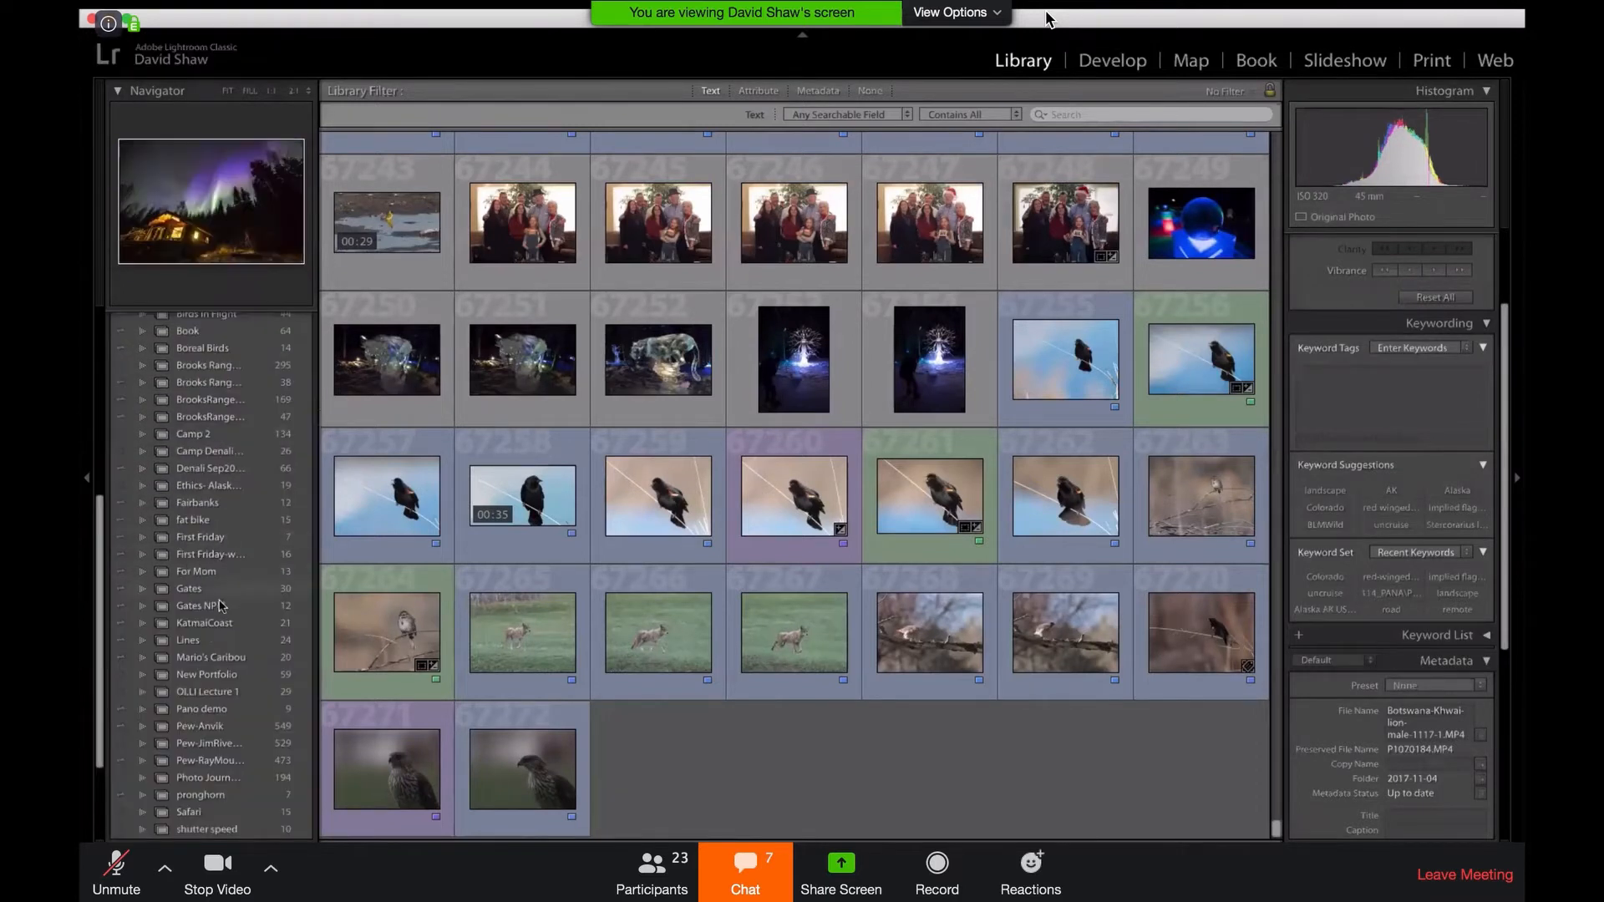
left_click(215, 676)
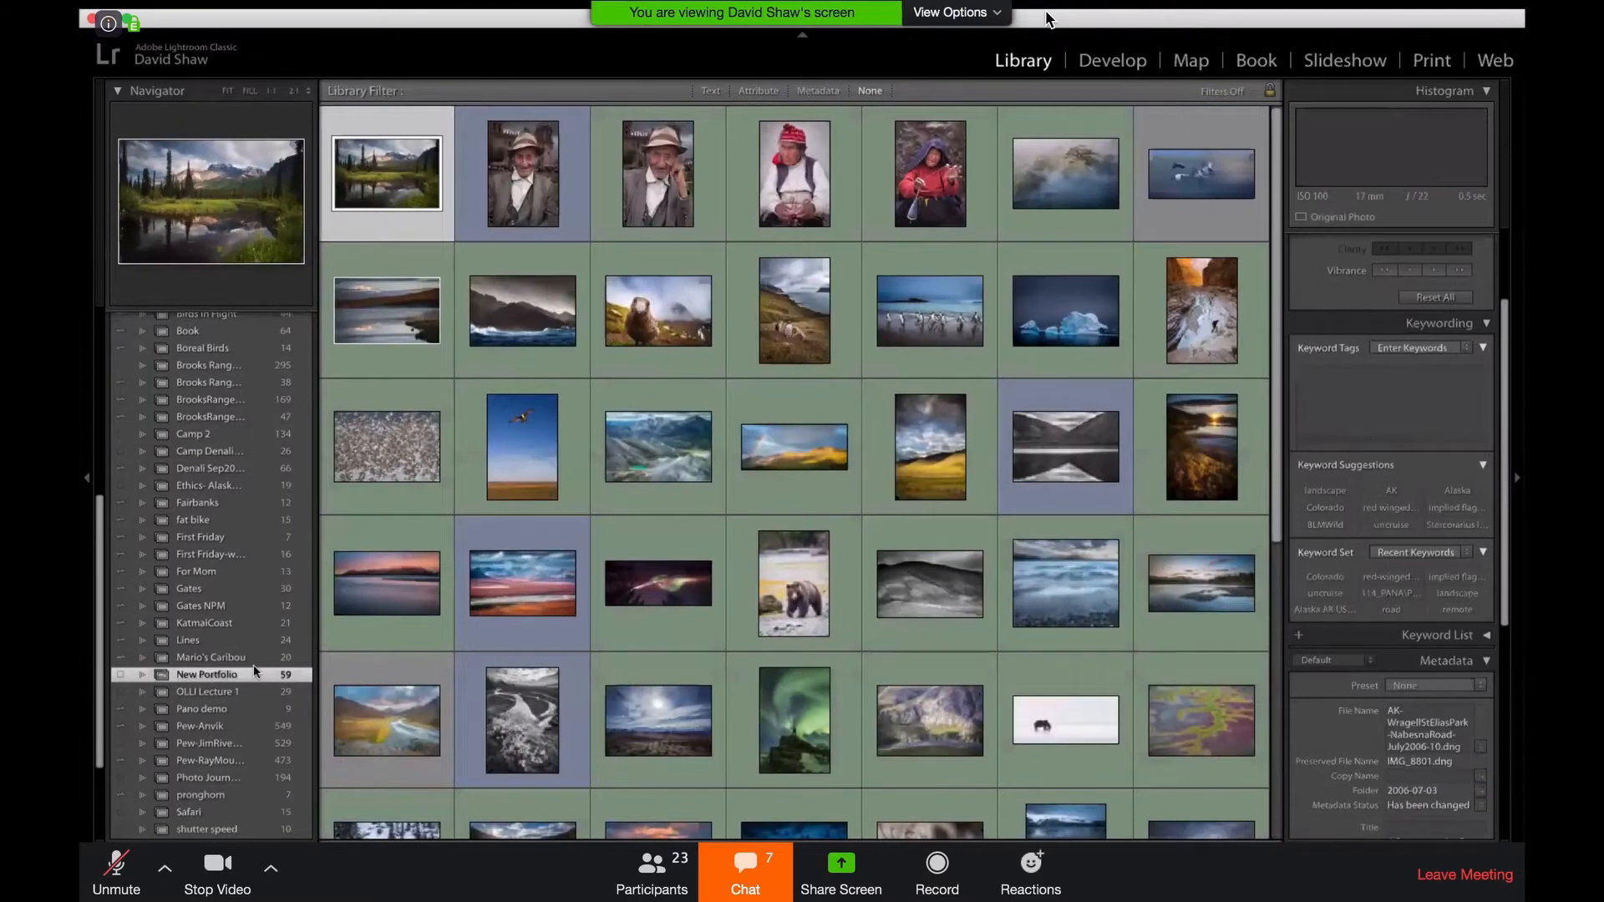
scroll(573, 601, "down", 1)
scroll(573, 601, "down", 8)
scroll(573, 600, "up", 6)
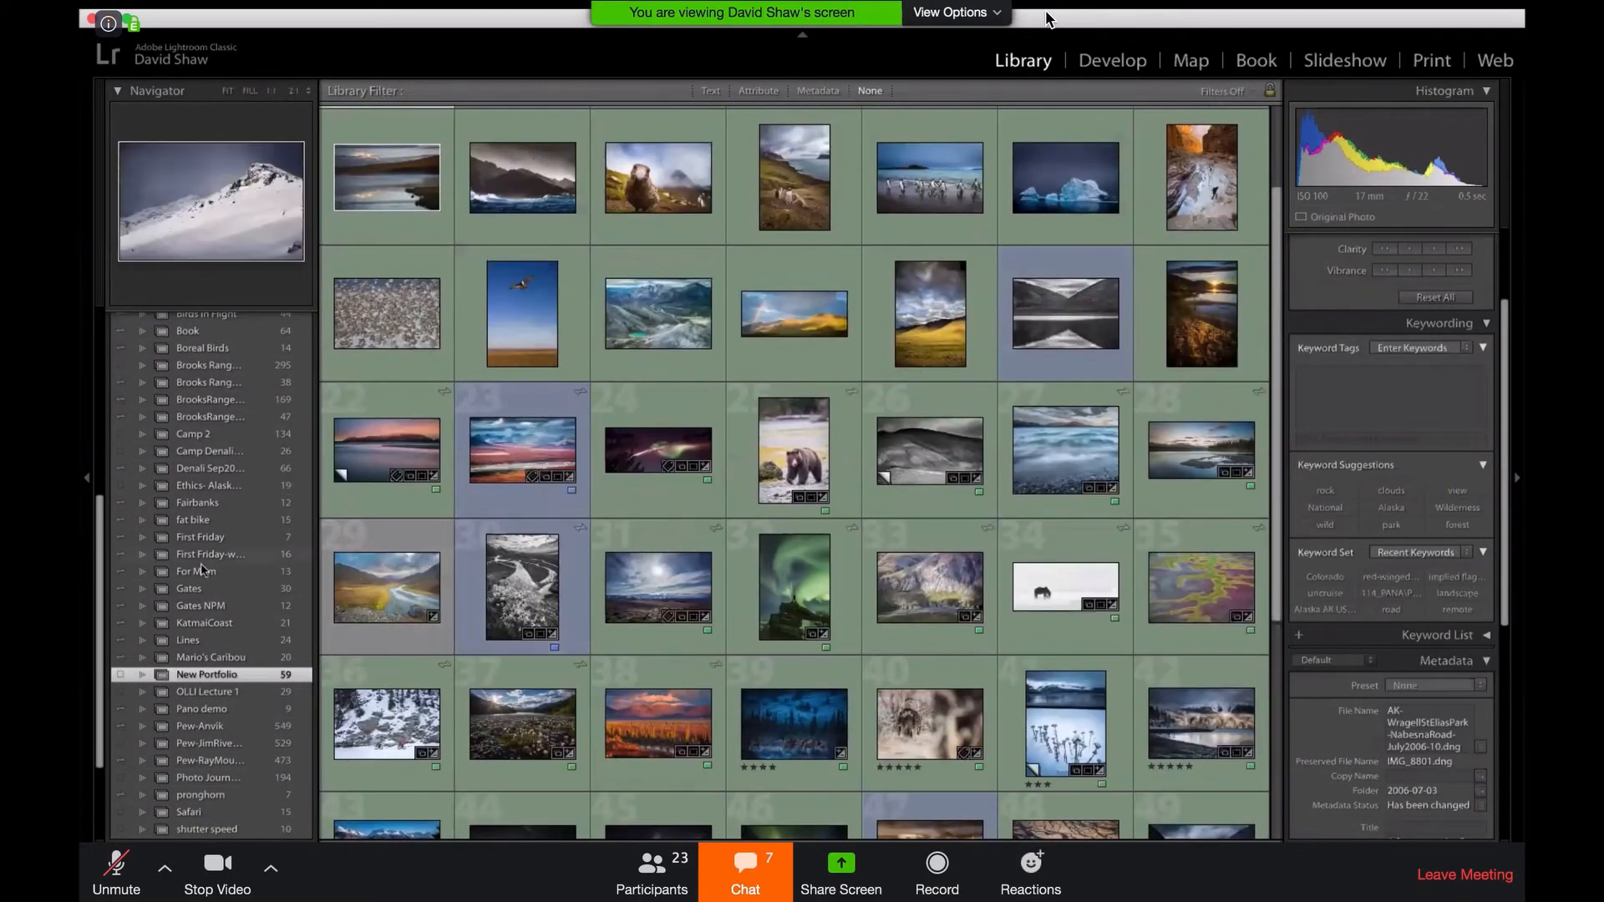
left_click(199, 575)
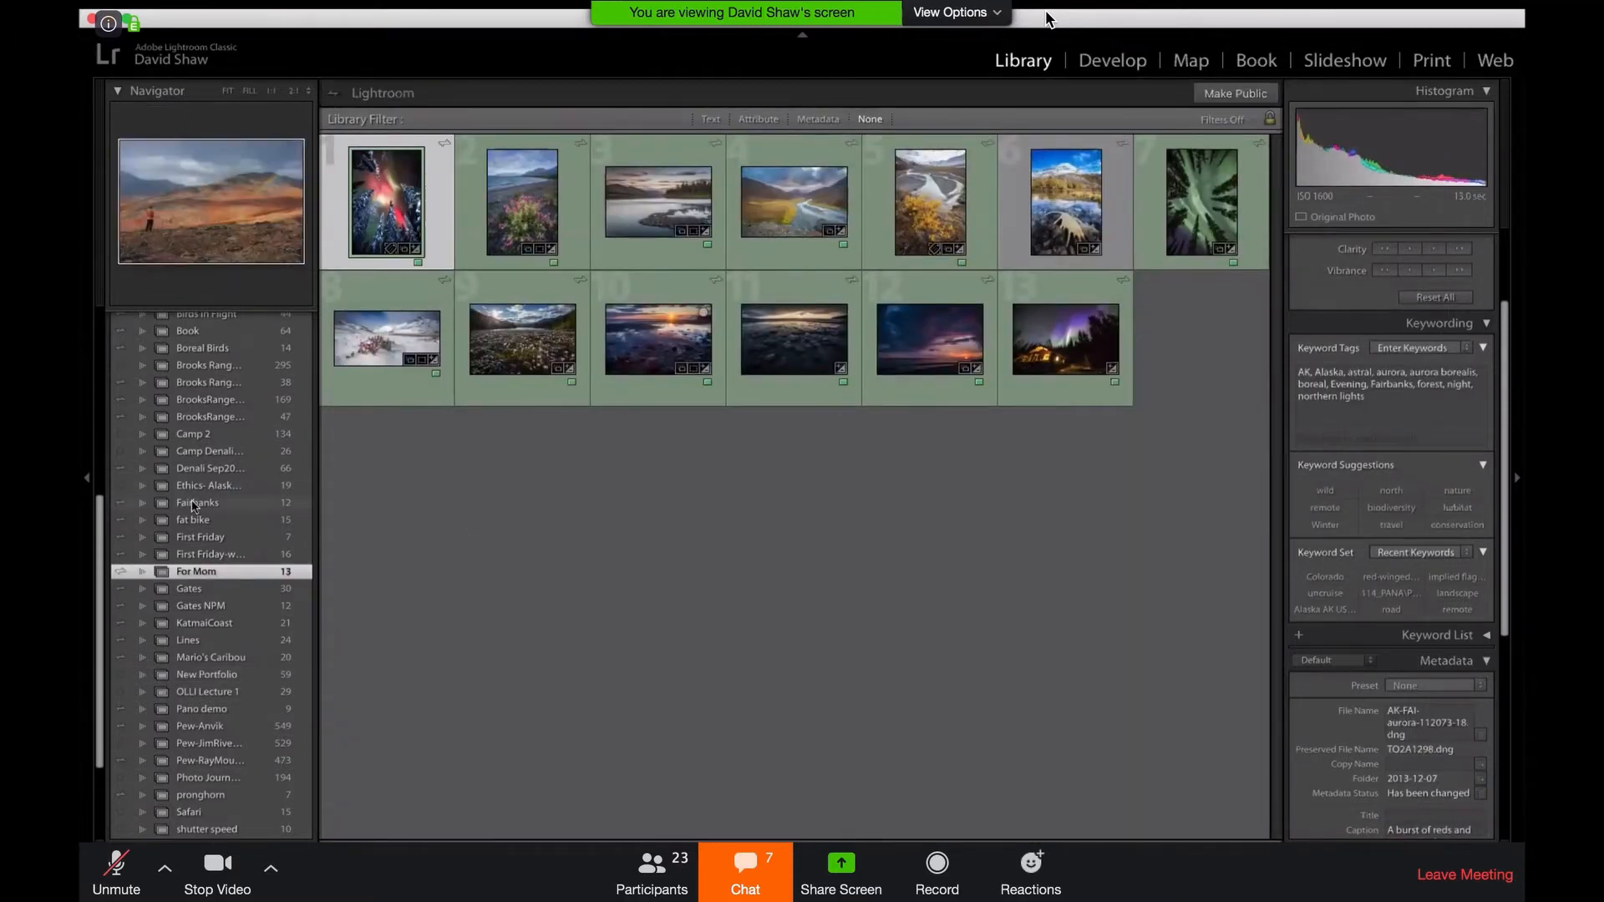
- From all photographs, create a collection named Lightroom Demo that includes the selected aurora photo and syncs with Lightroom
scroll(194, 506, "up", 10)
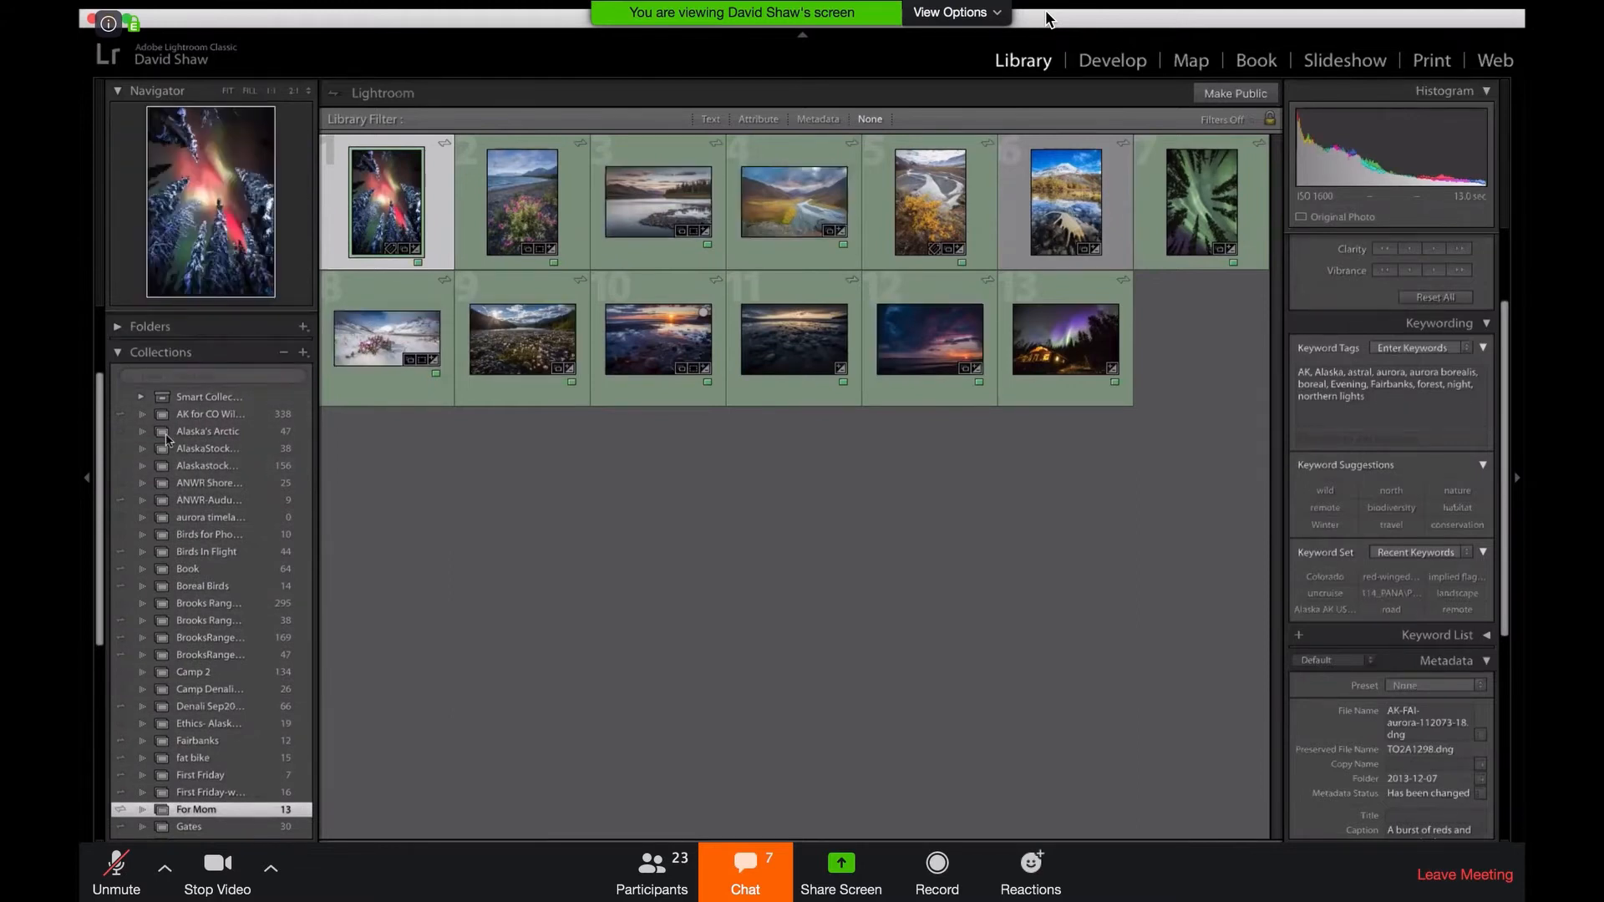
scroll(226, 393, "up", 3)
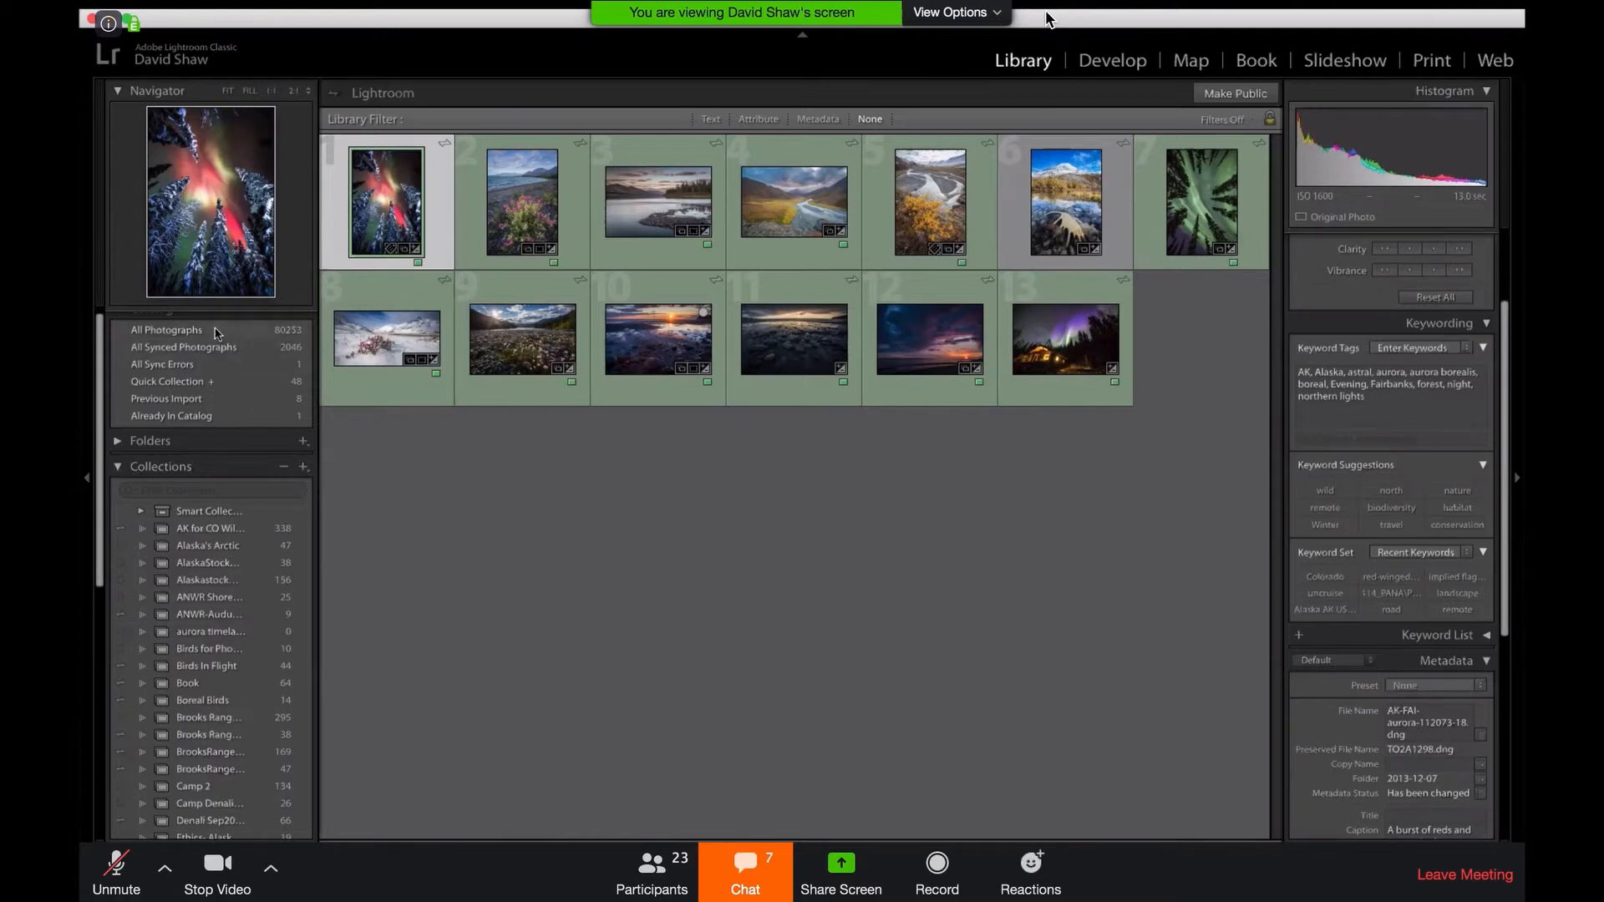
left_click(216, 333)
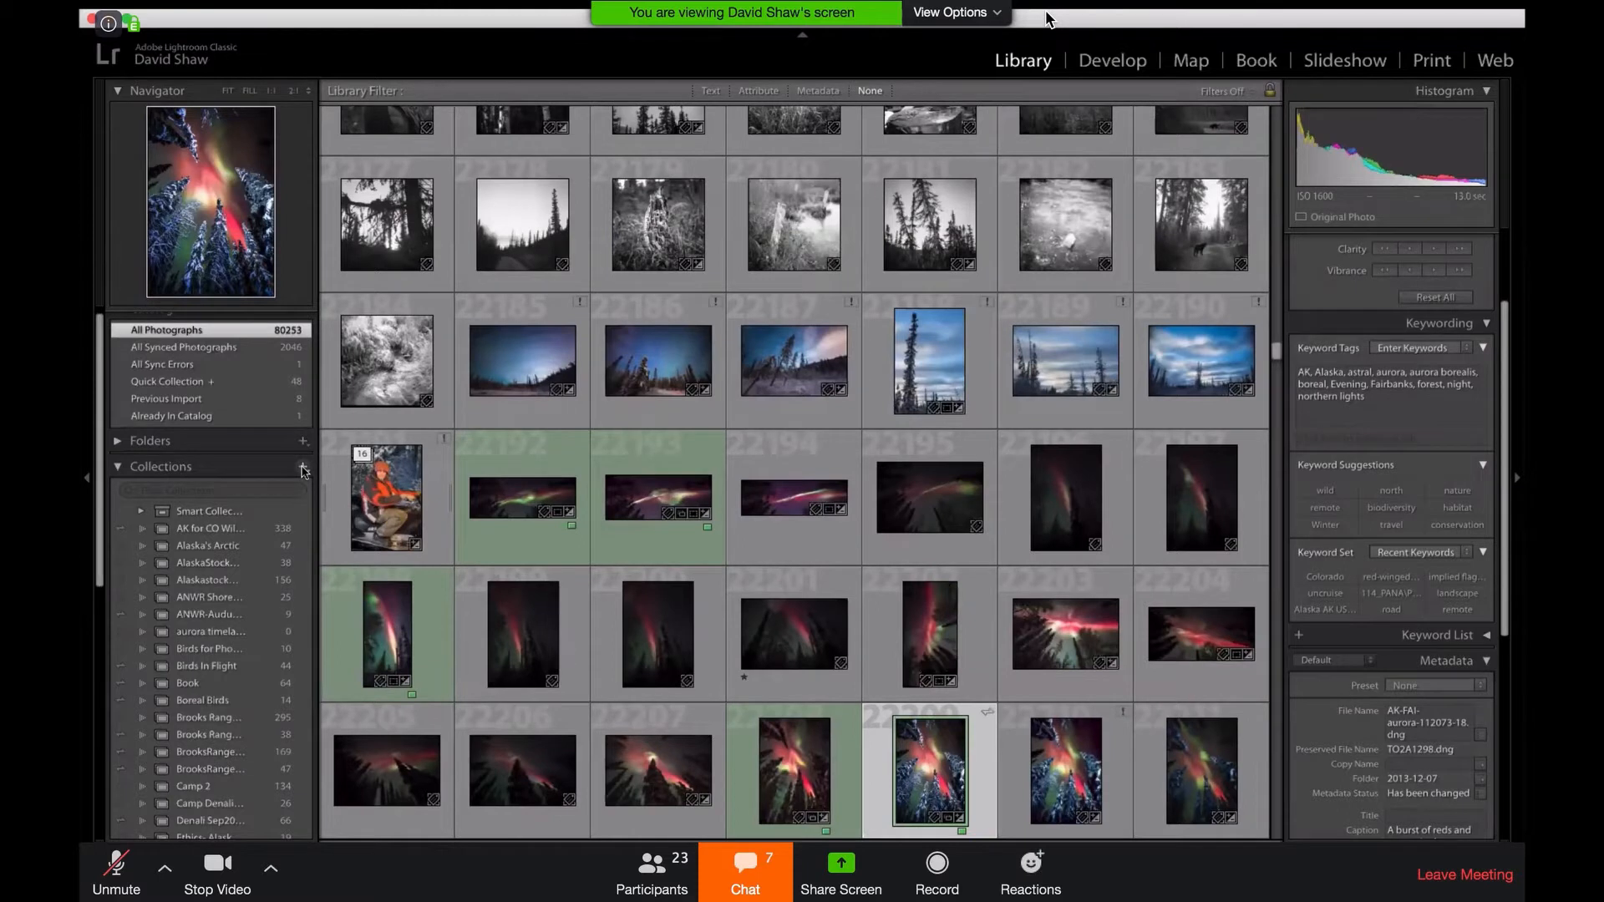
left_click(303, 470)
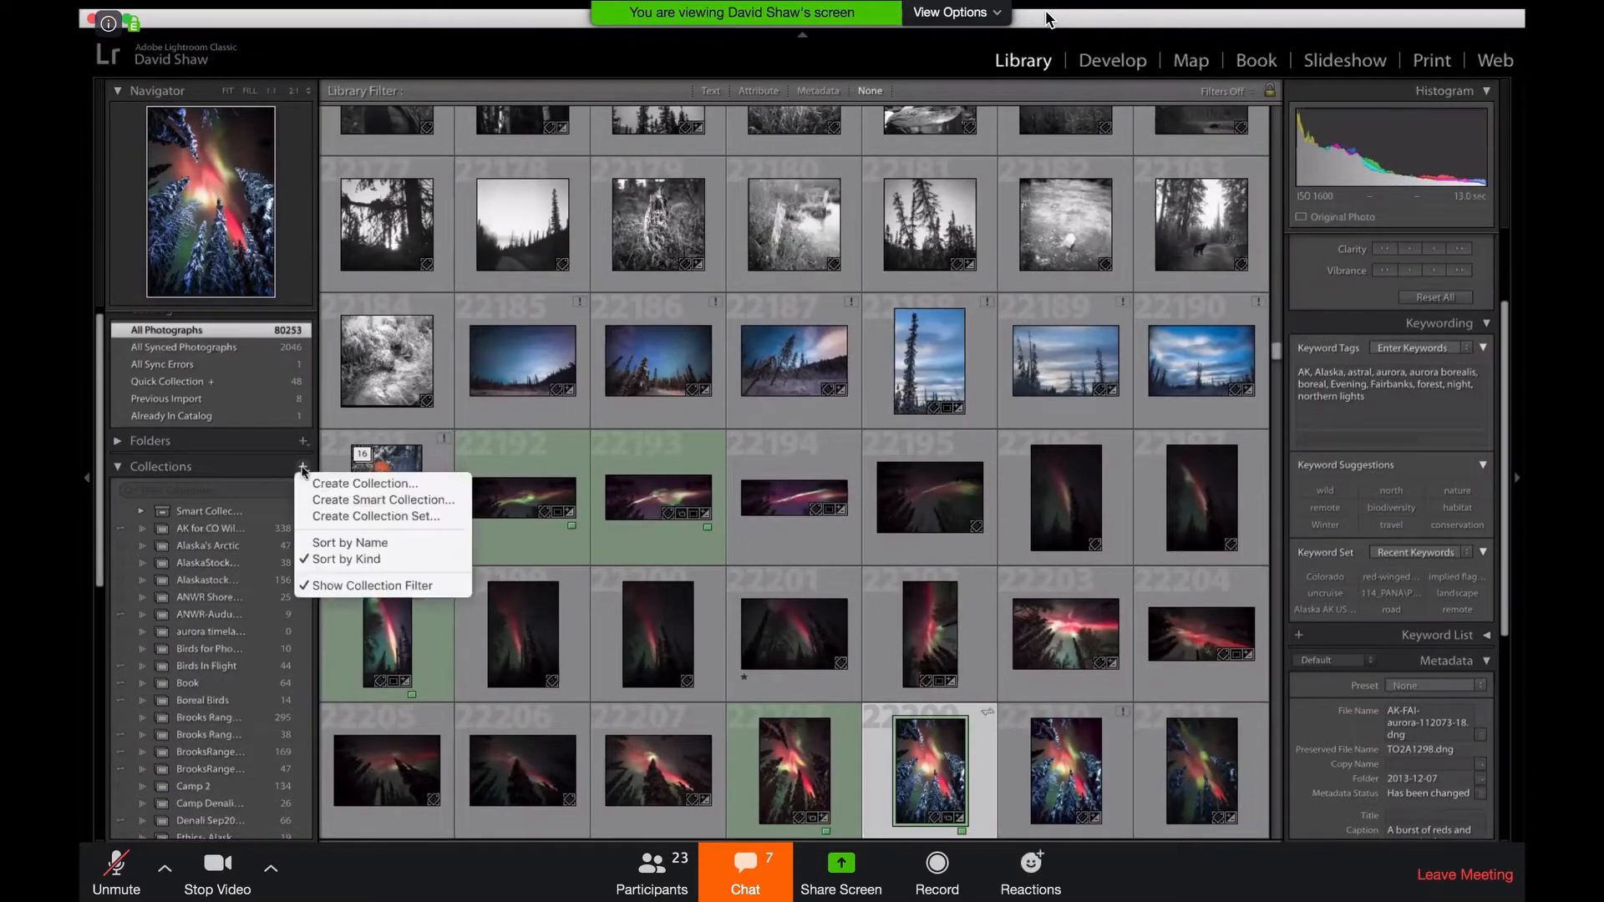
left_click(324, 485)
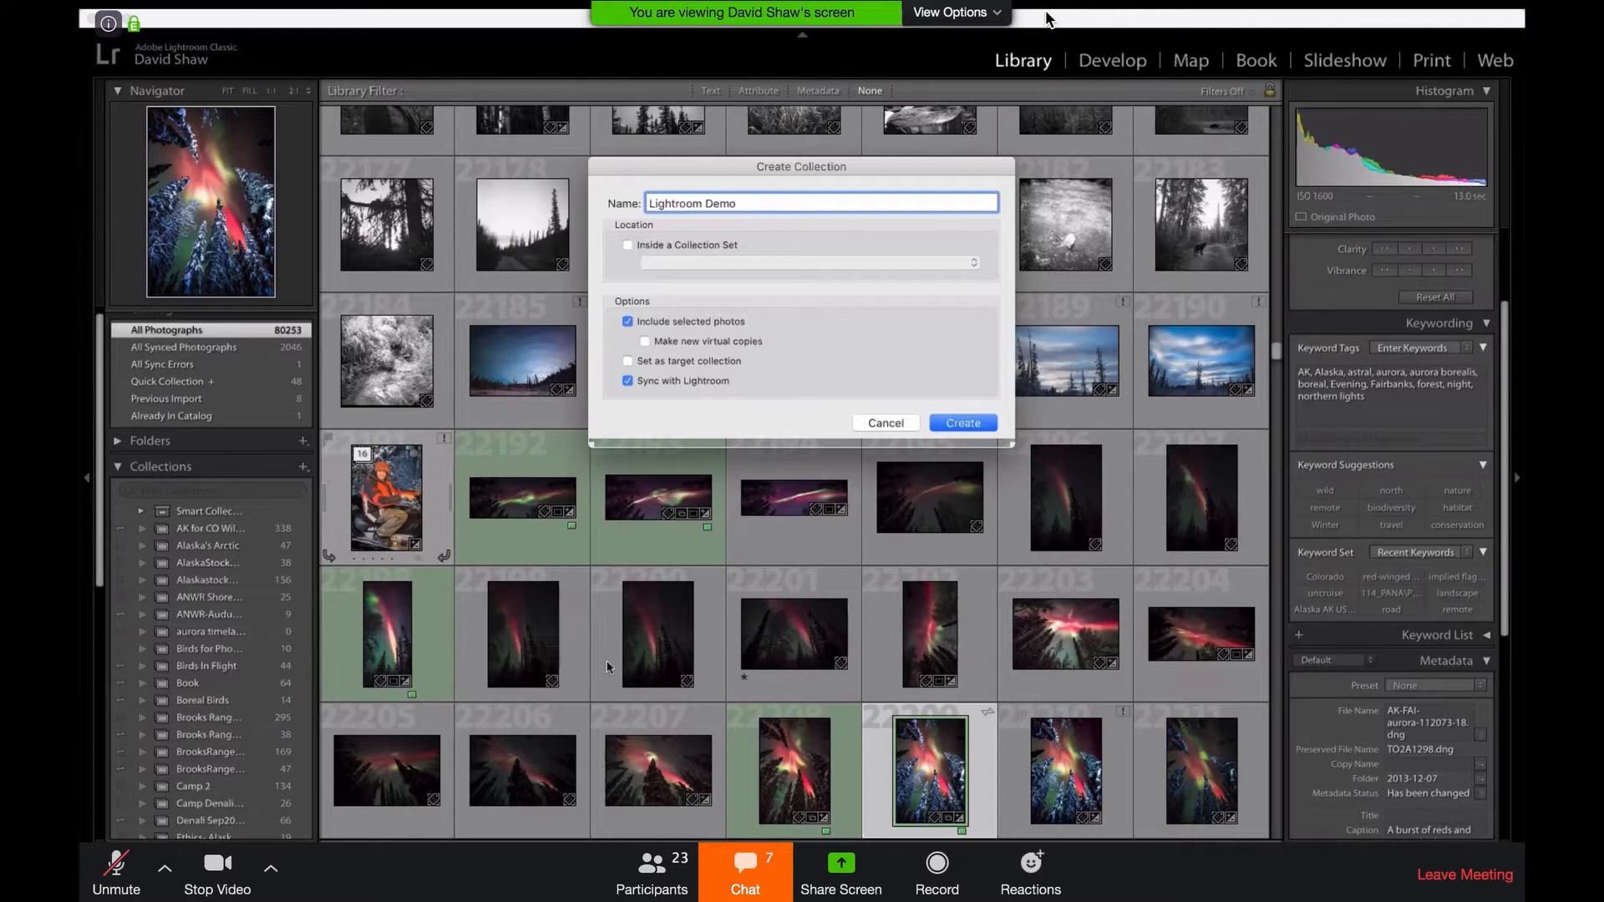
left_click(974, 427)
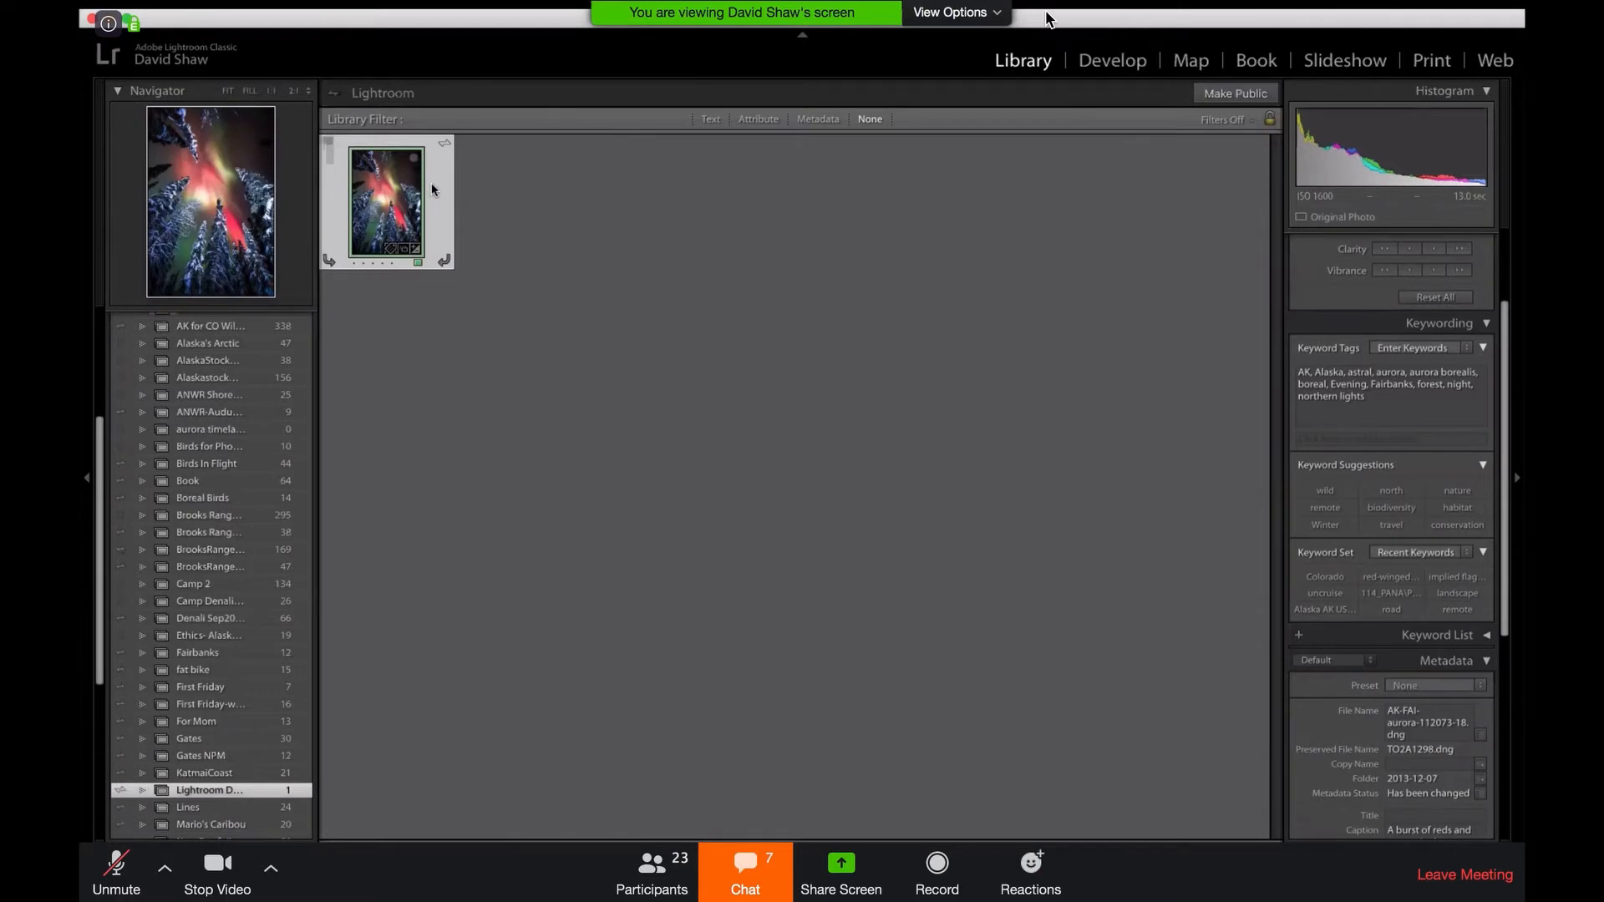
- Remove the aurora photo from the Lightroom Demo collection and acknowledge the sync notice
key("Delete")
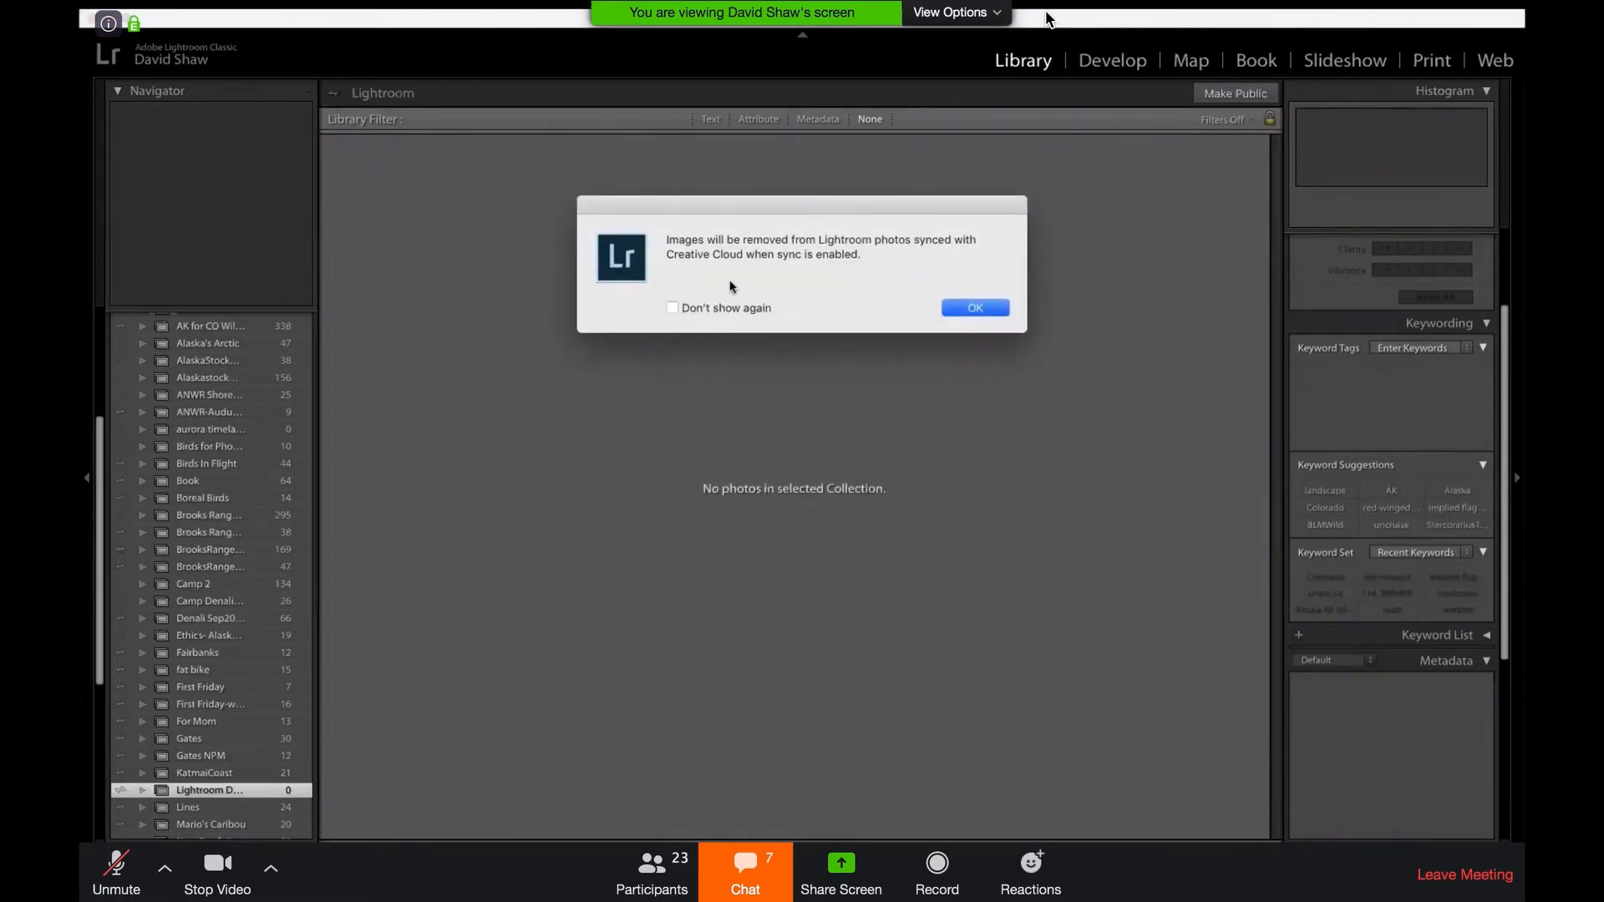
left_click(974, 308)
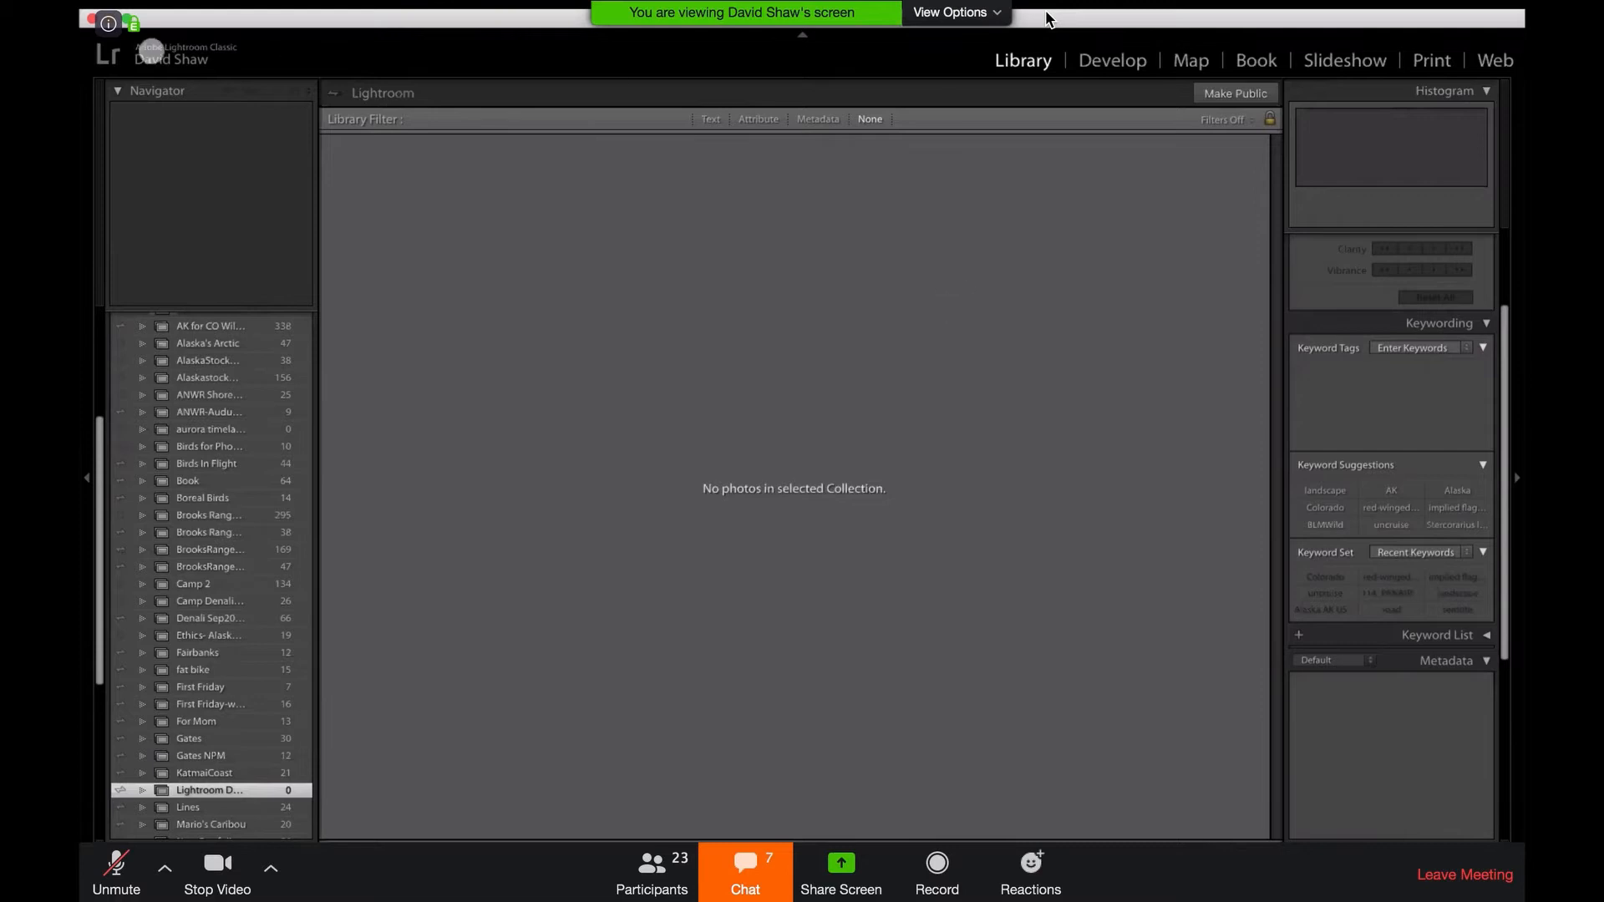
left_click(151, 56)
left_click(199, 429)
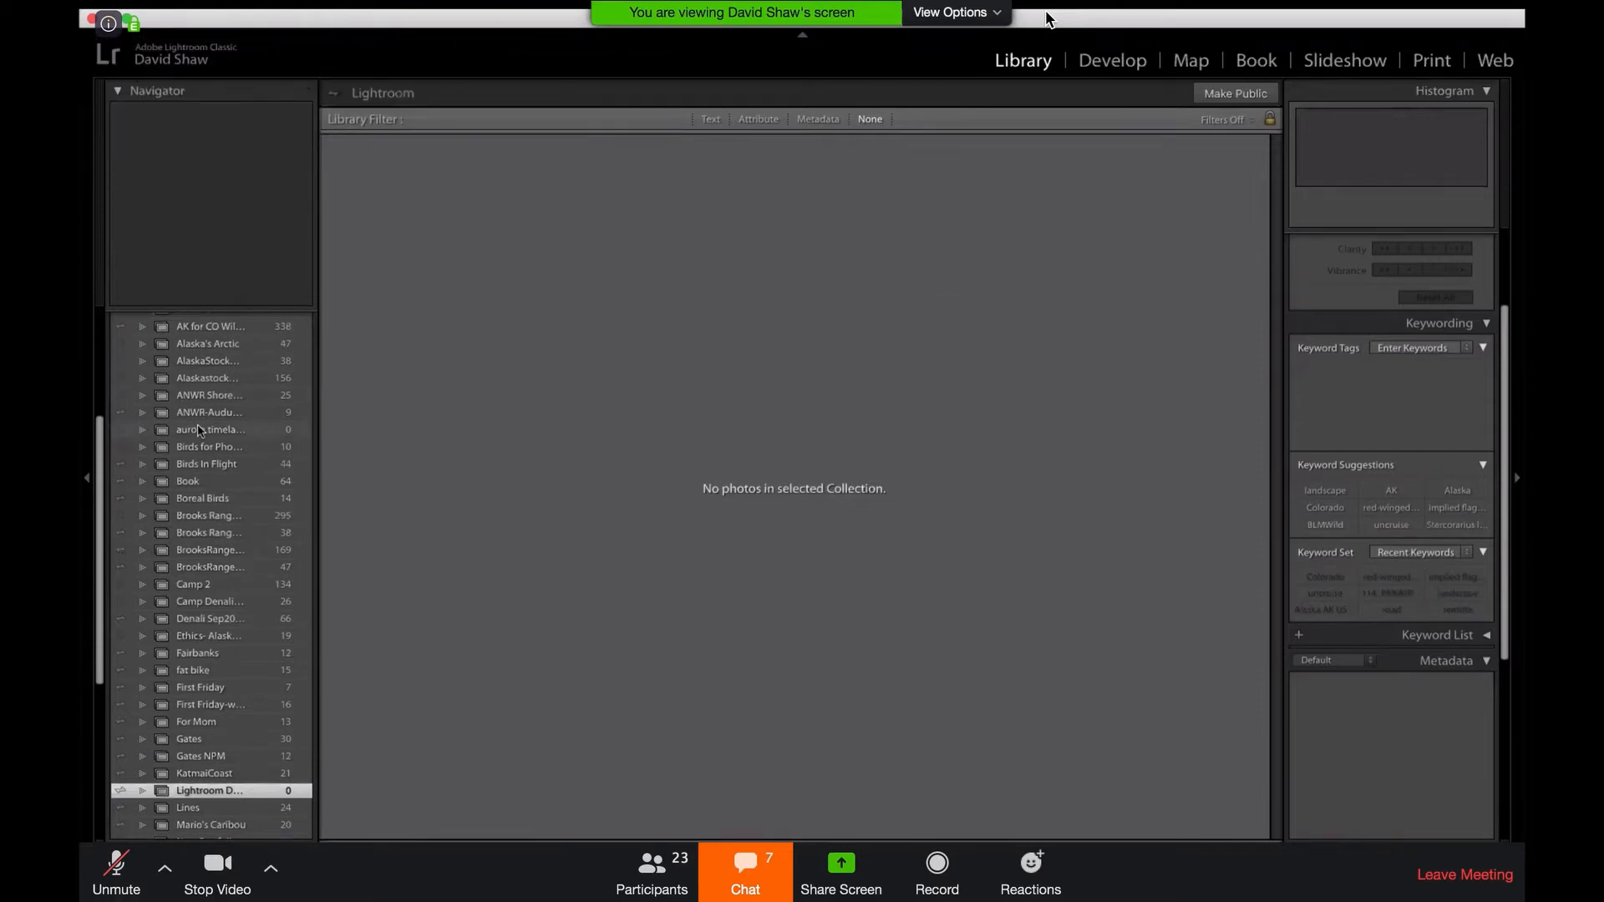
- Show all photographs in the catalog and filter them by attribute to those with the purple color label
scroll(199, 430, "up", 5)
scroll(200, 426, "up", 2)
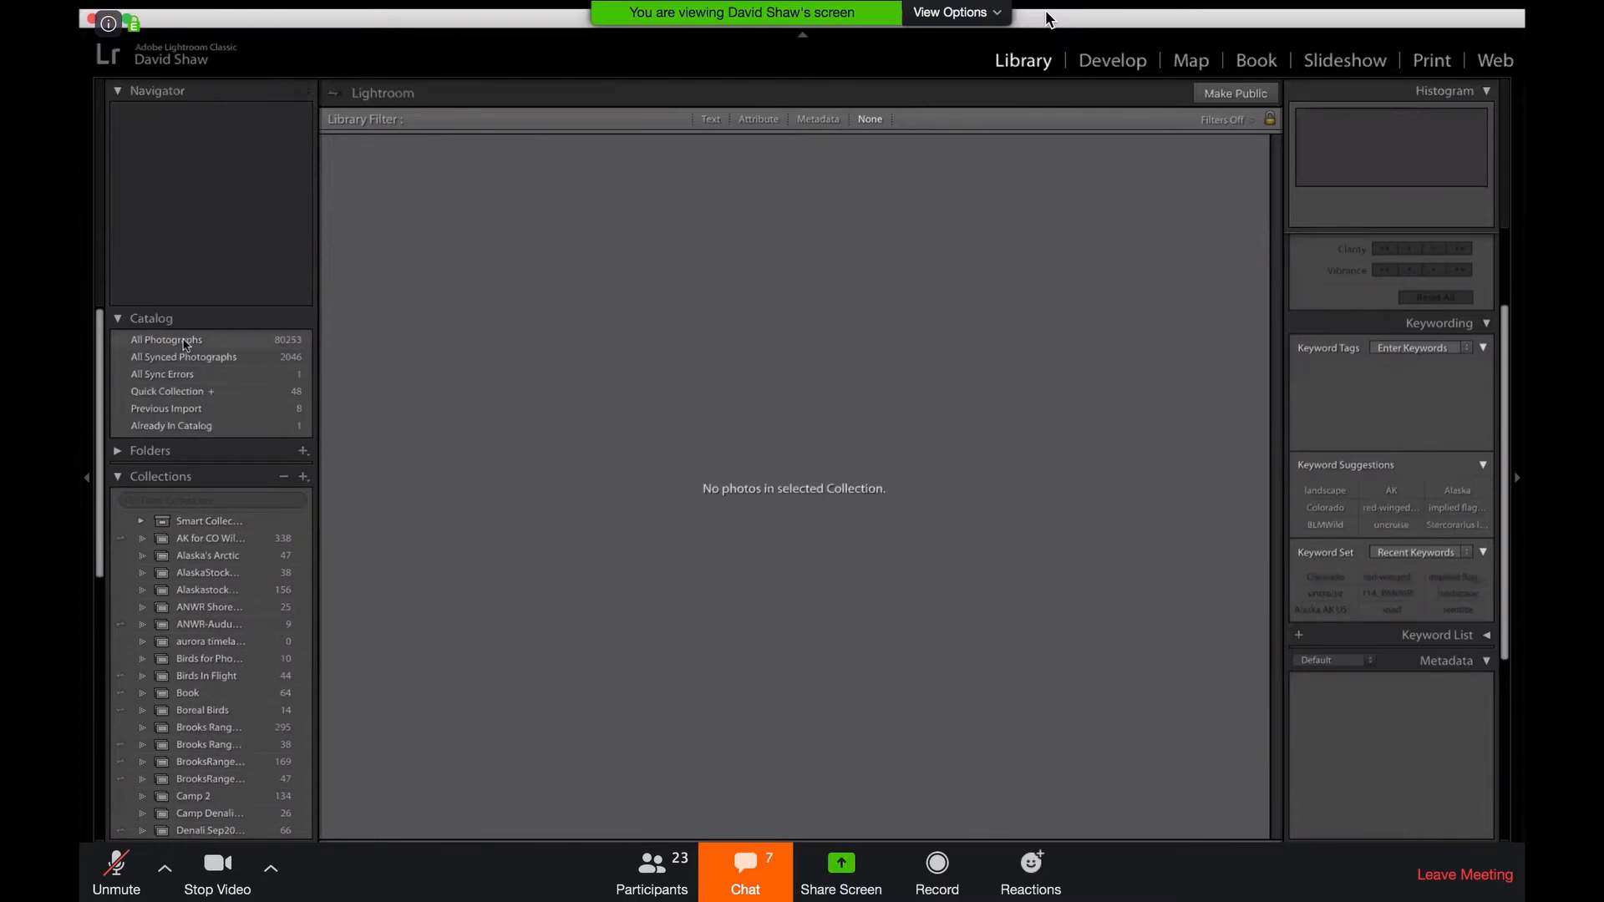
left_click(186, 344)
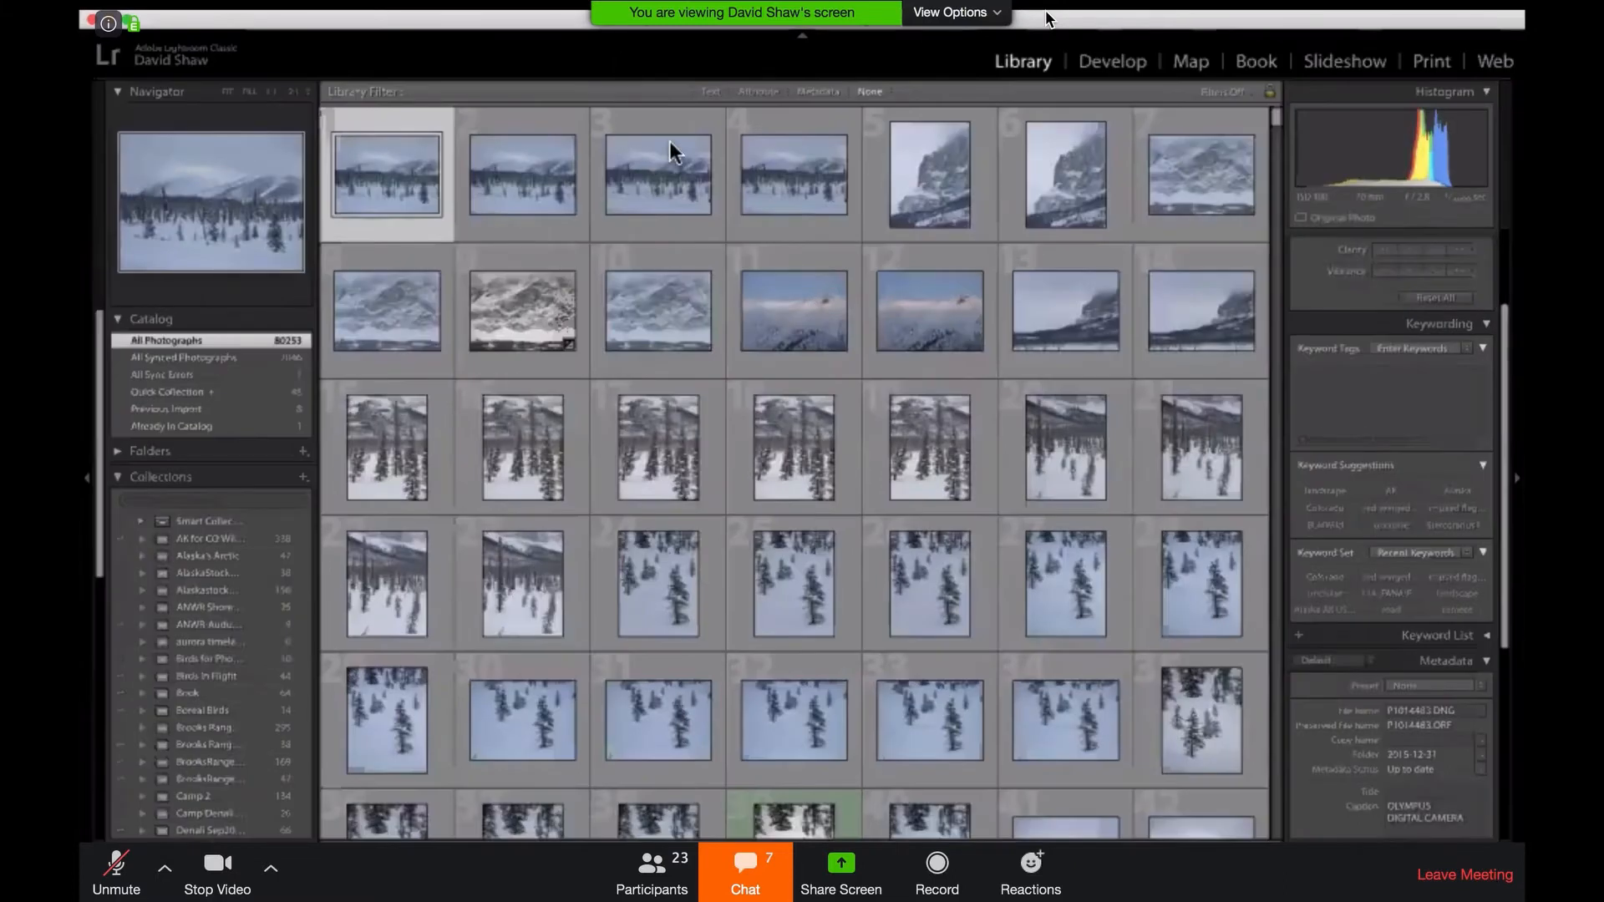
left_click(819, 92)
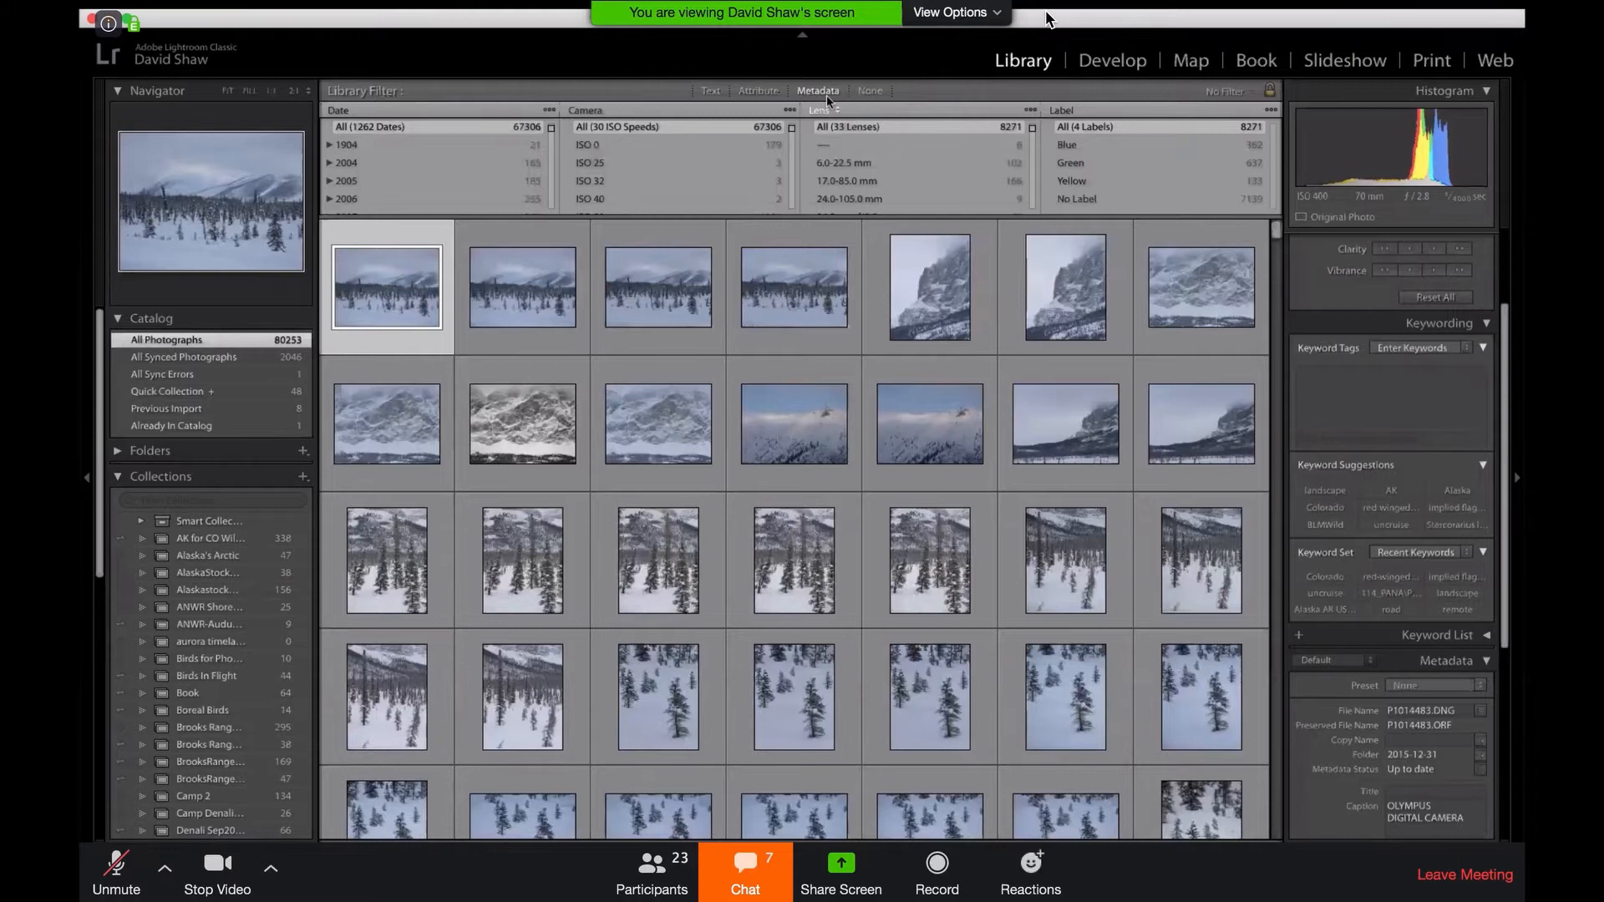
left_click(777, 92)
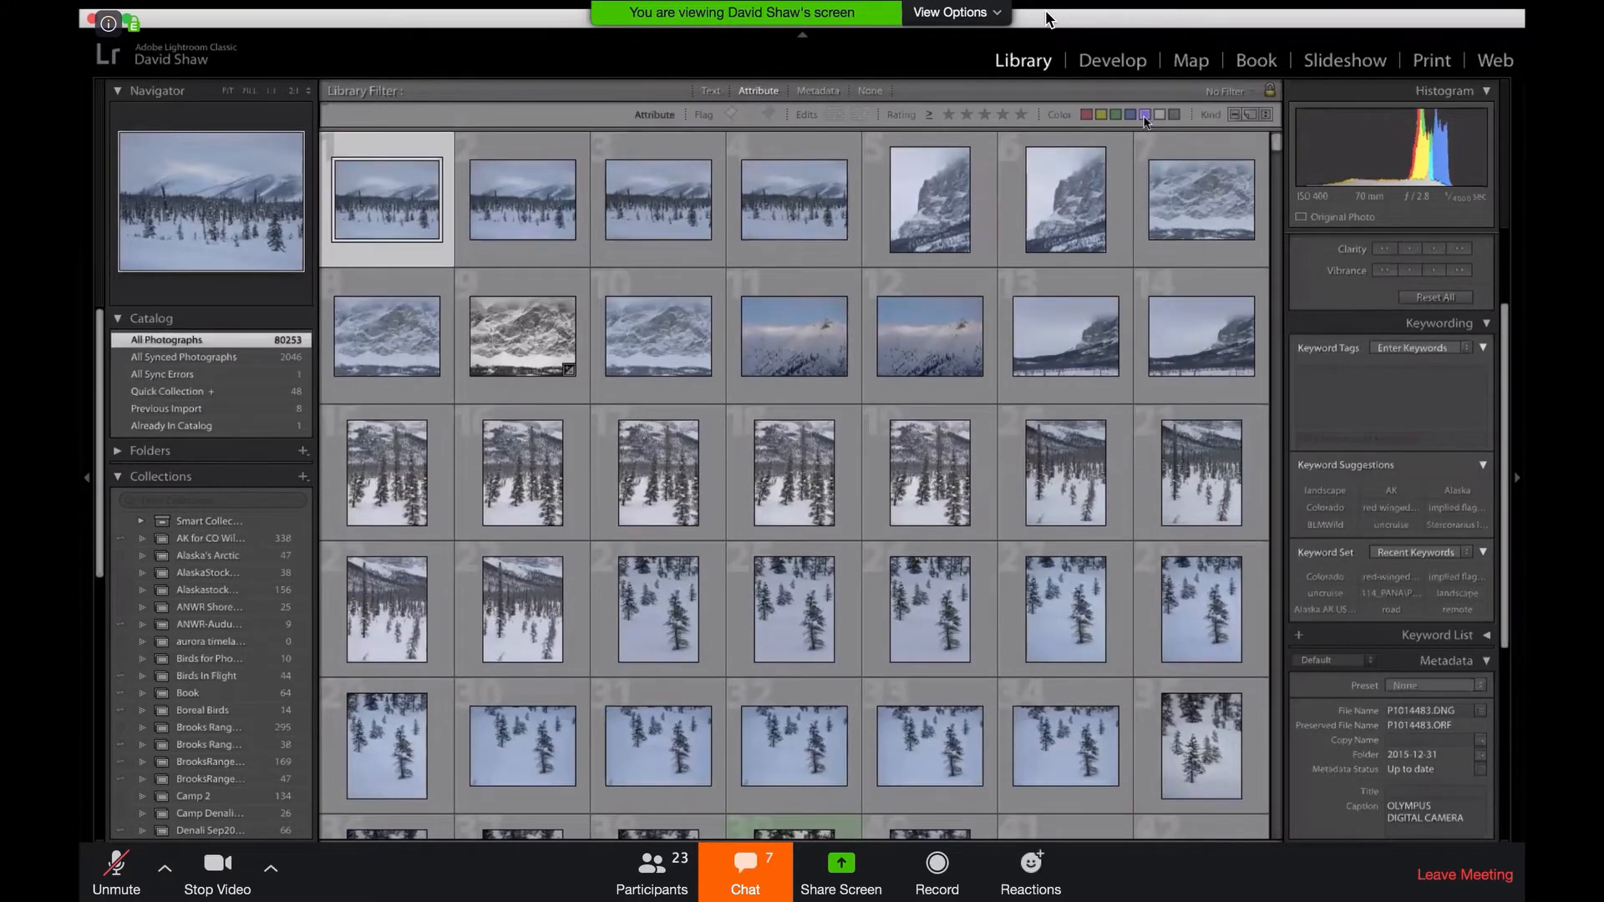
left_click(1144, 114)
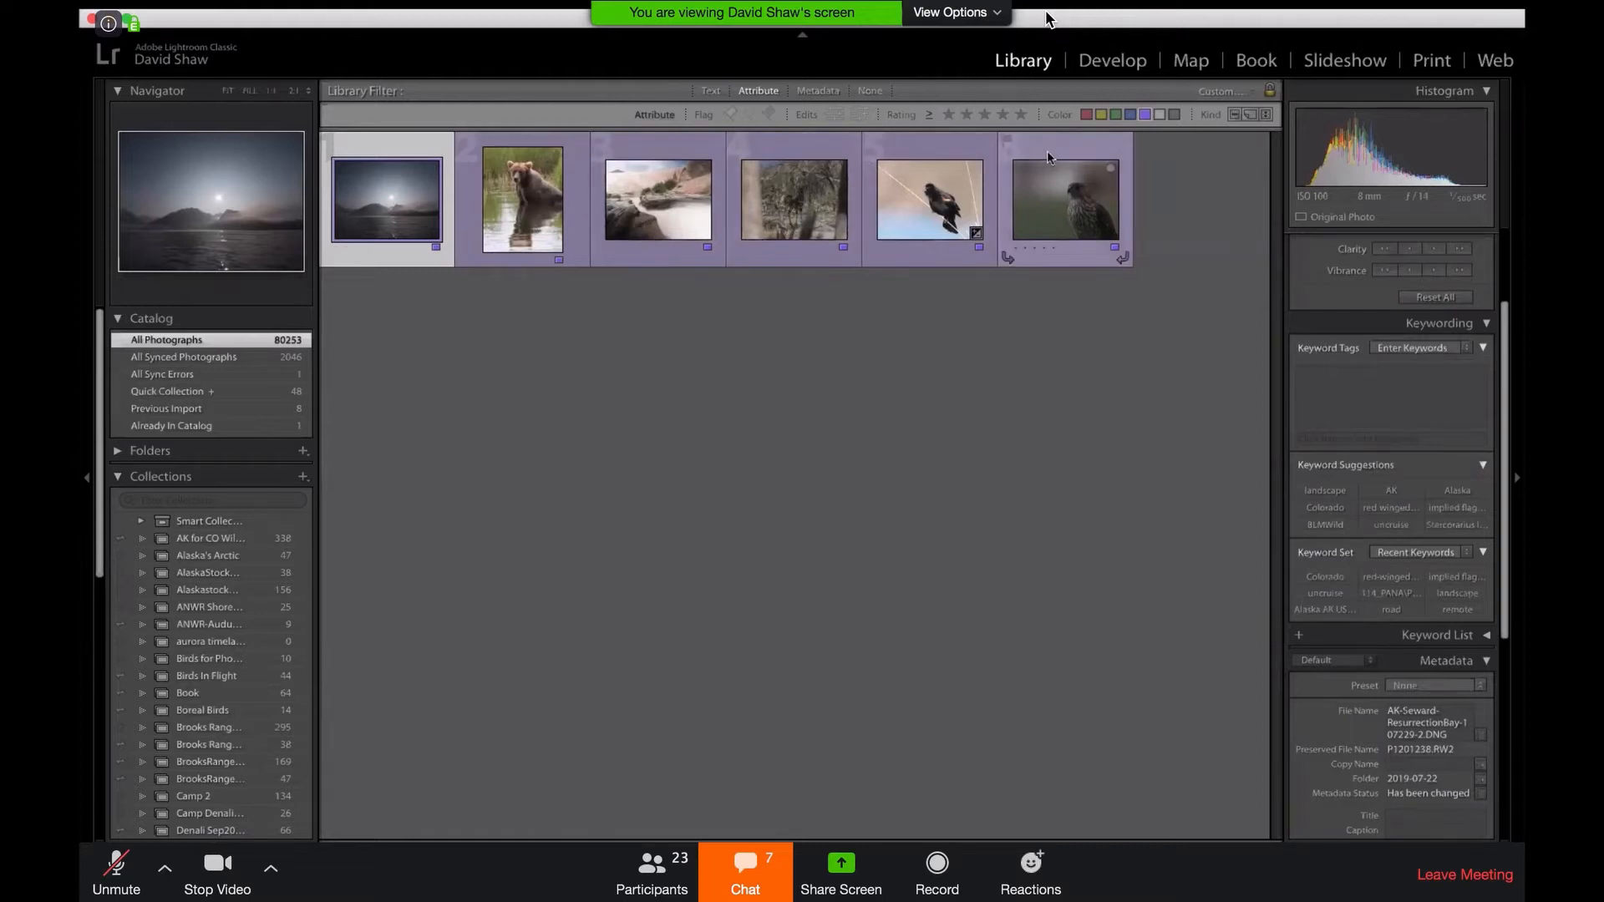
- Add all the purple-labeled photos to the Lightroom Demo collection and open that collection
key("super+a")
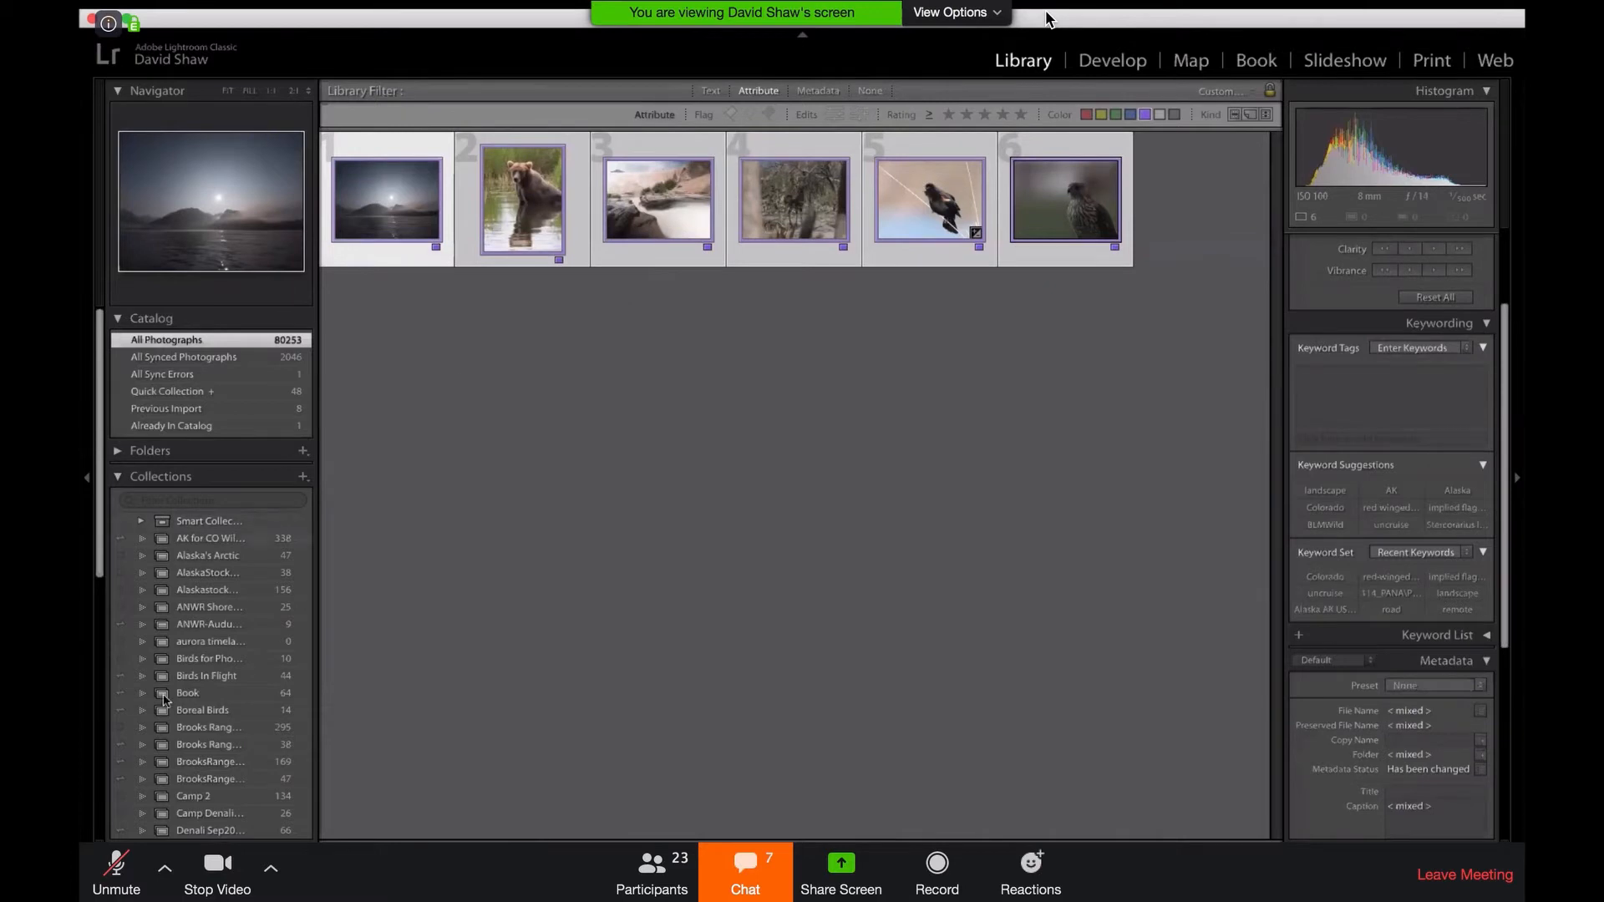
scroll(163, 700, "down", 5)
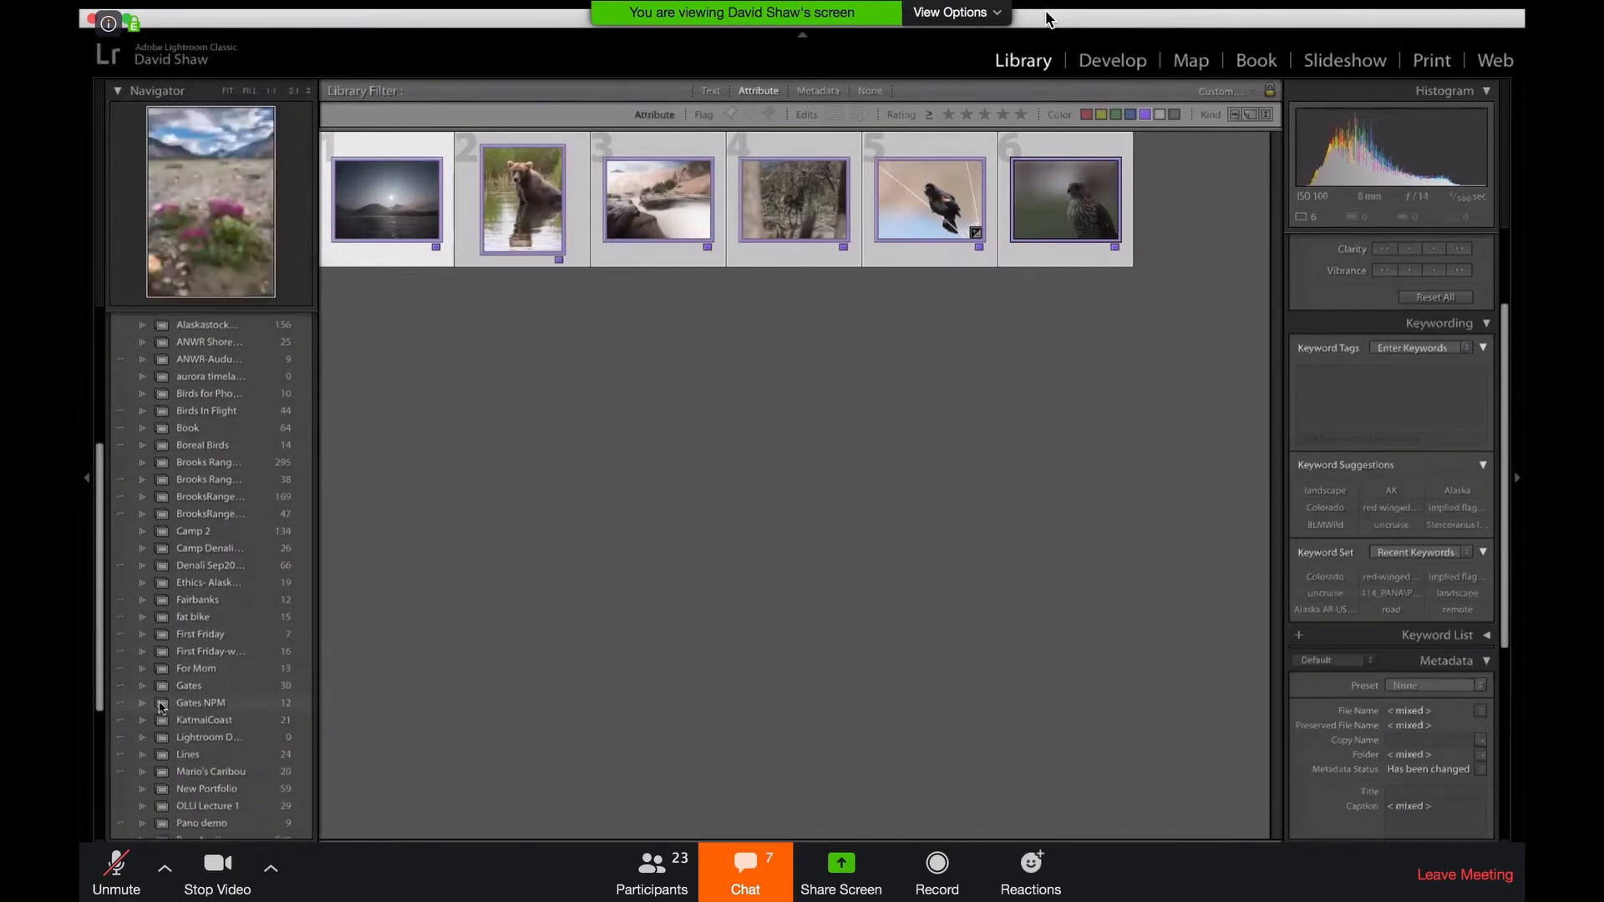
scroll(162, 710, "down", 1)
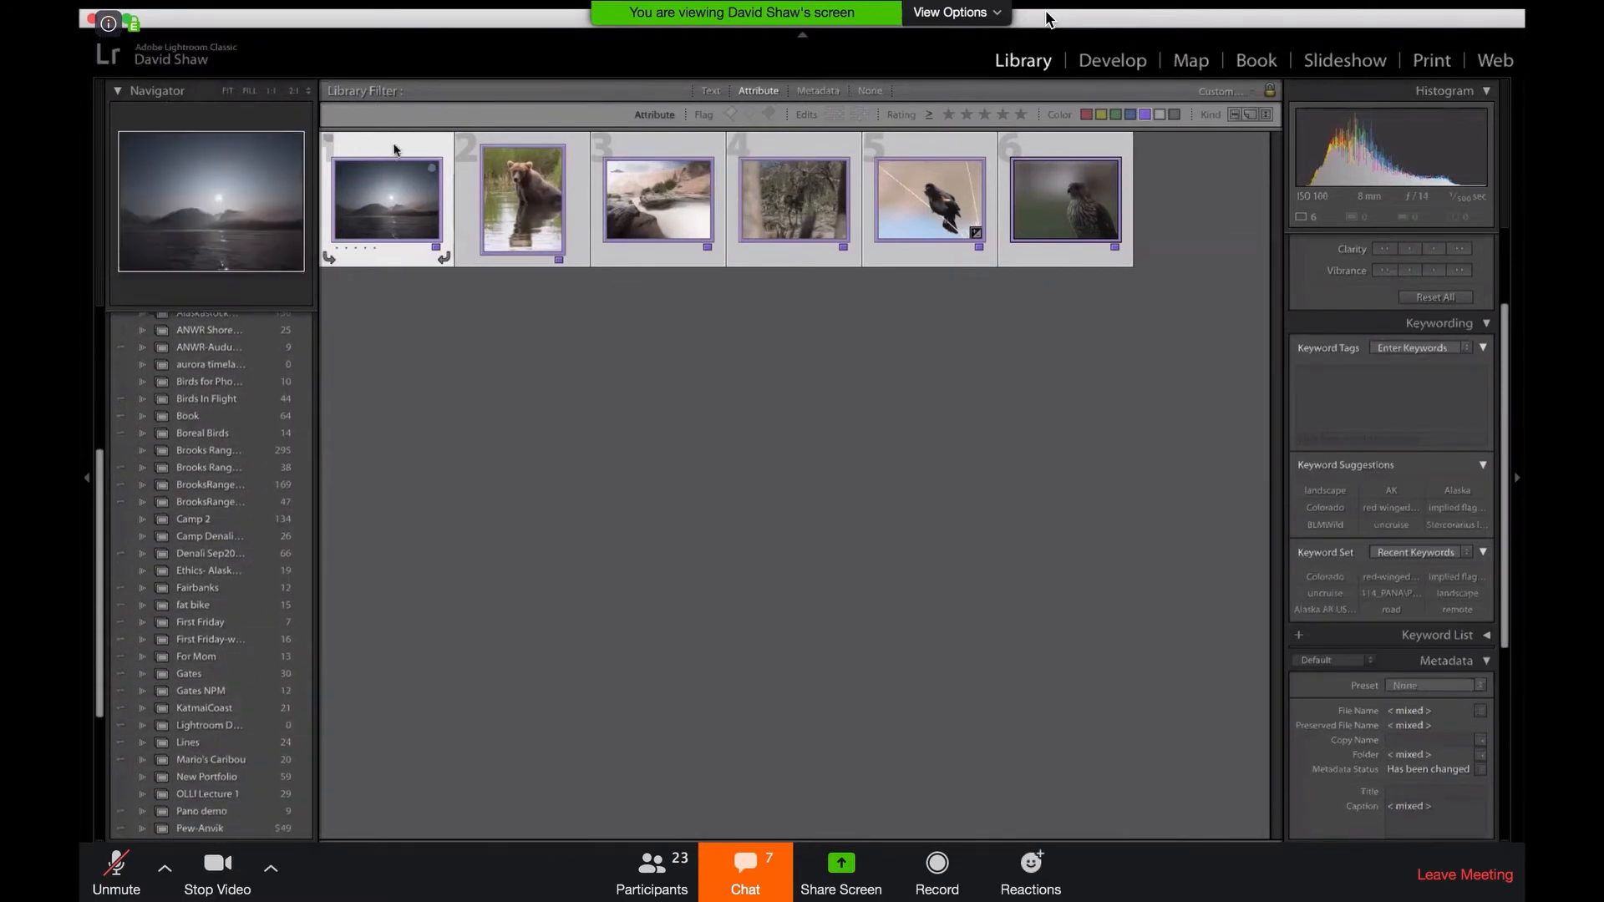
left_click(396, 150)
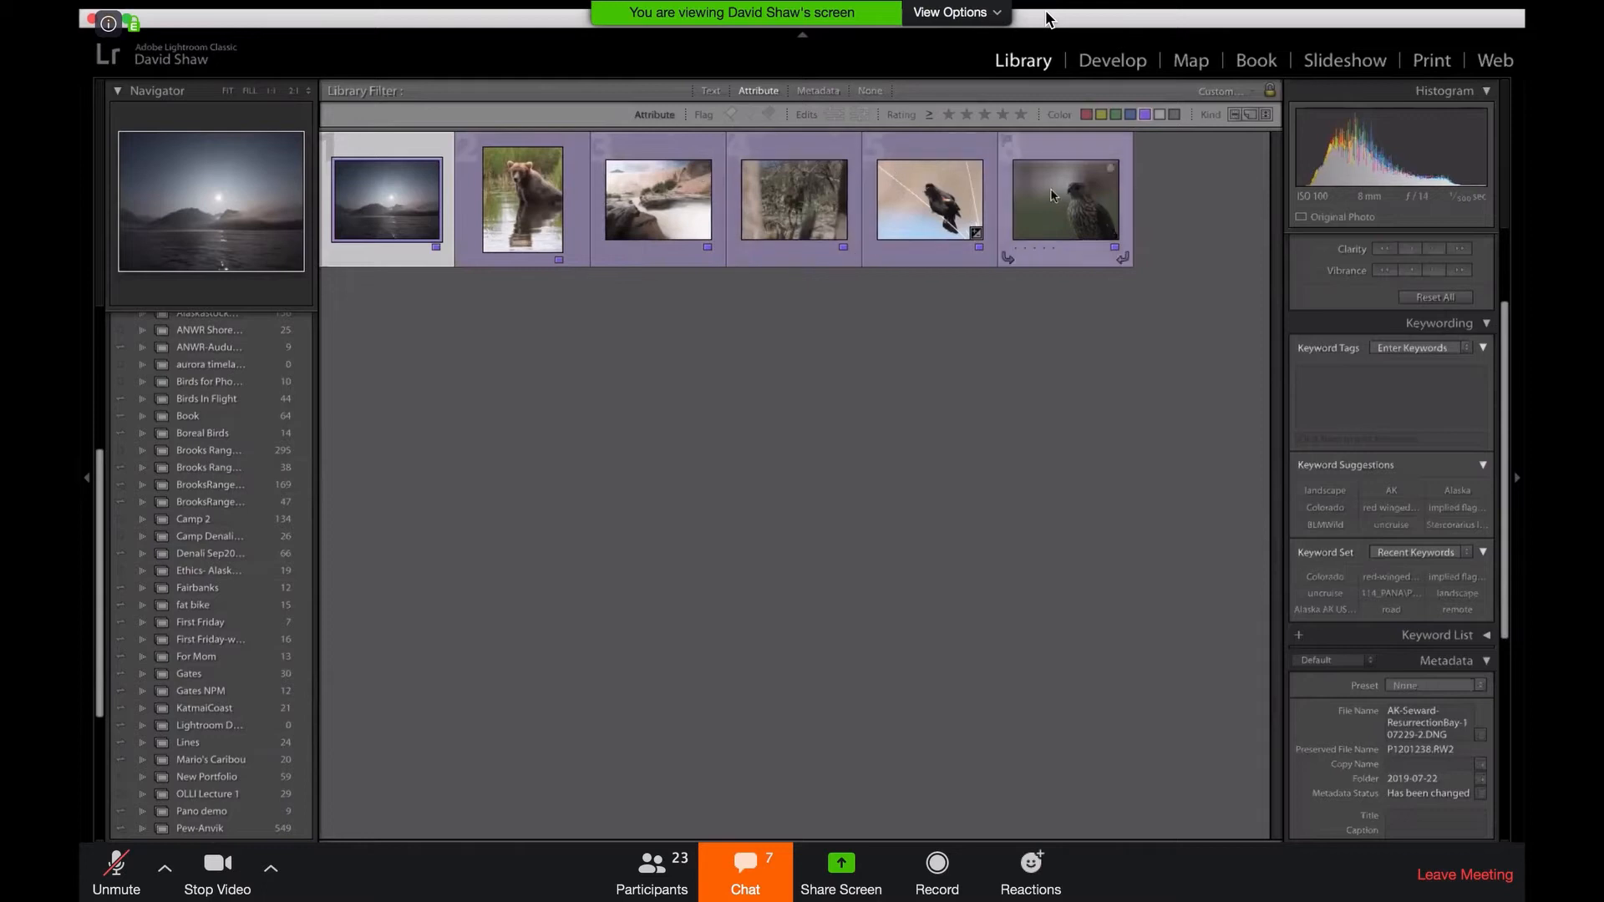
key("super+a")
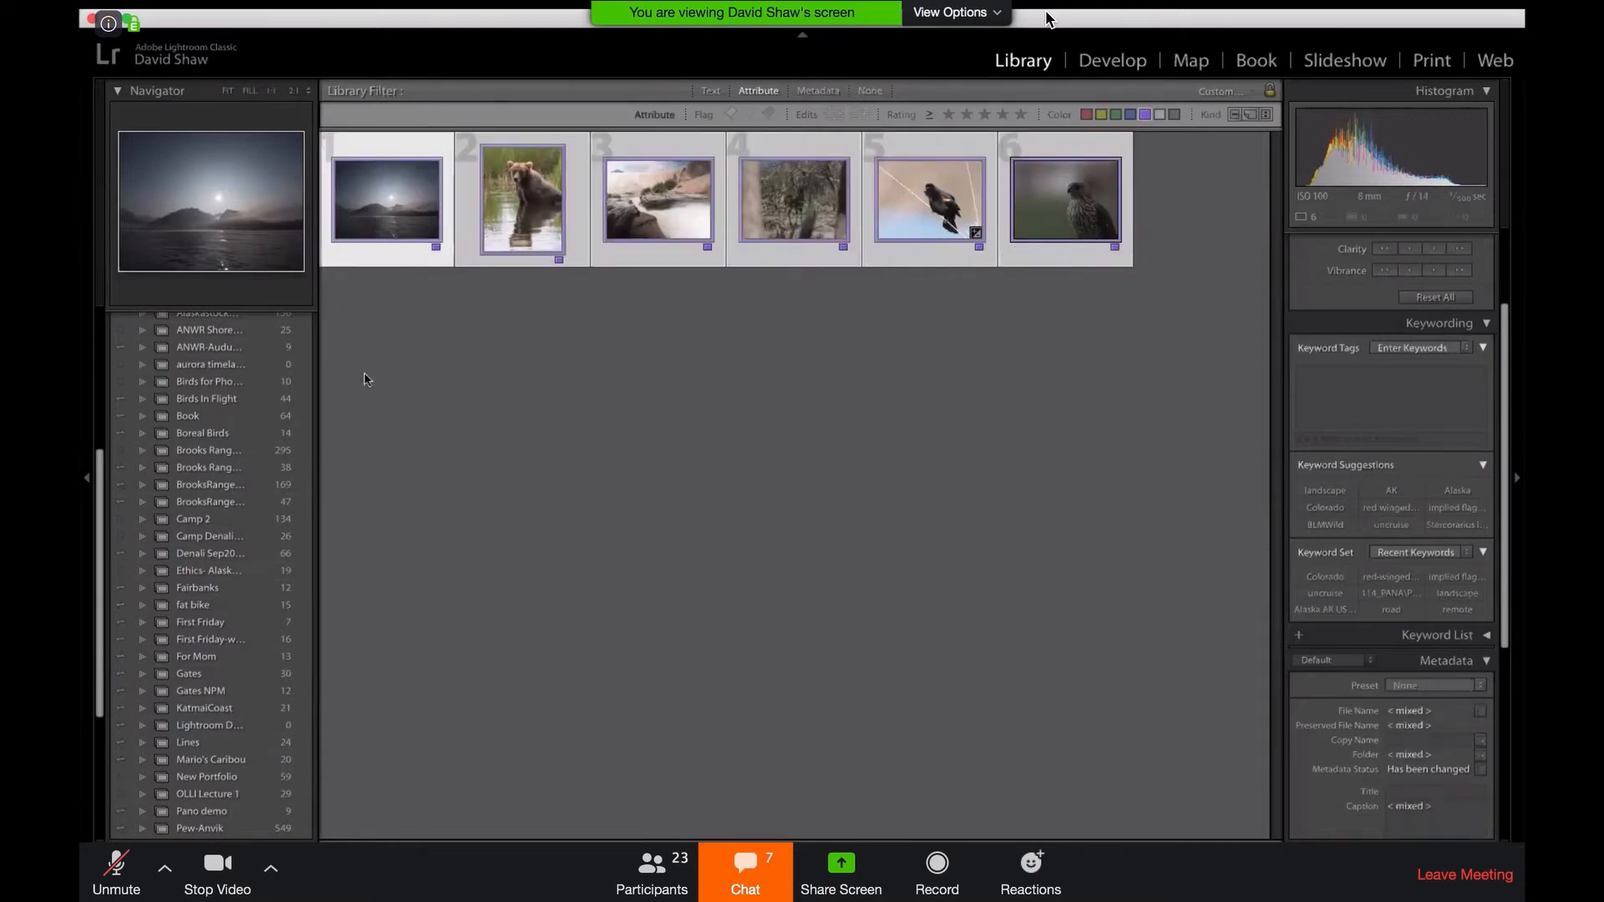
left_click_drag(264, 775, 227, 726)
left_click(234, 727)
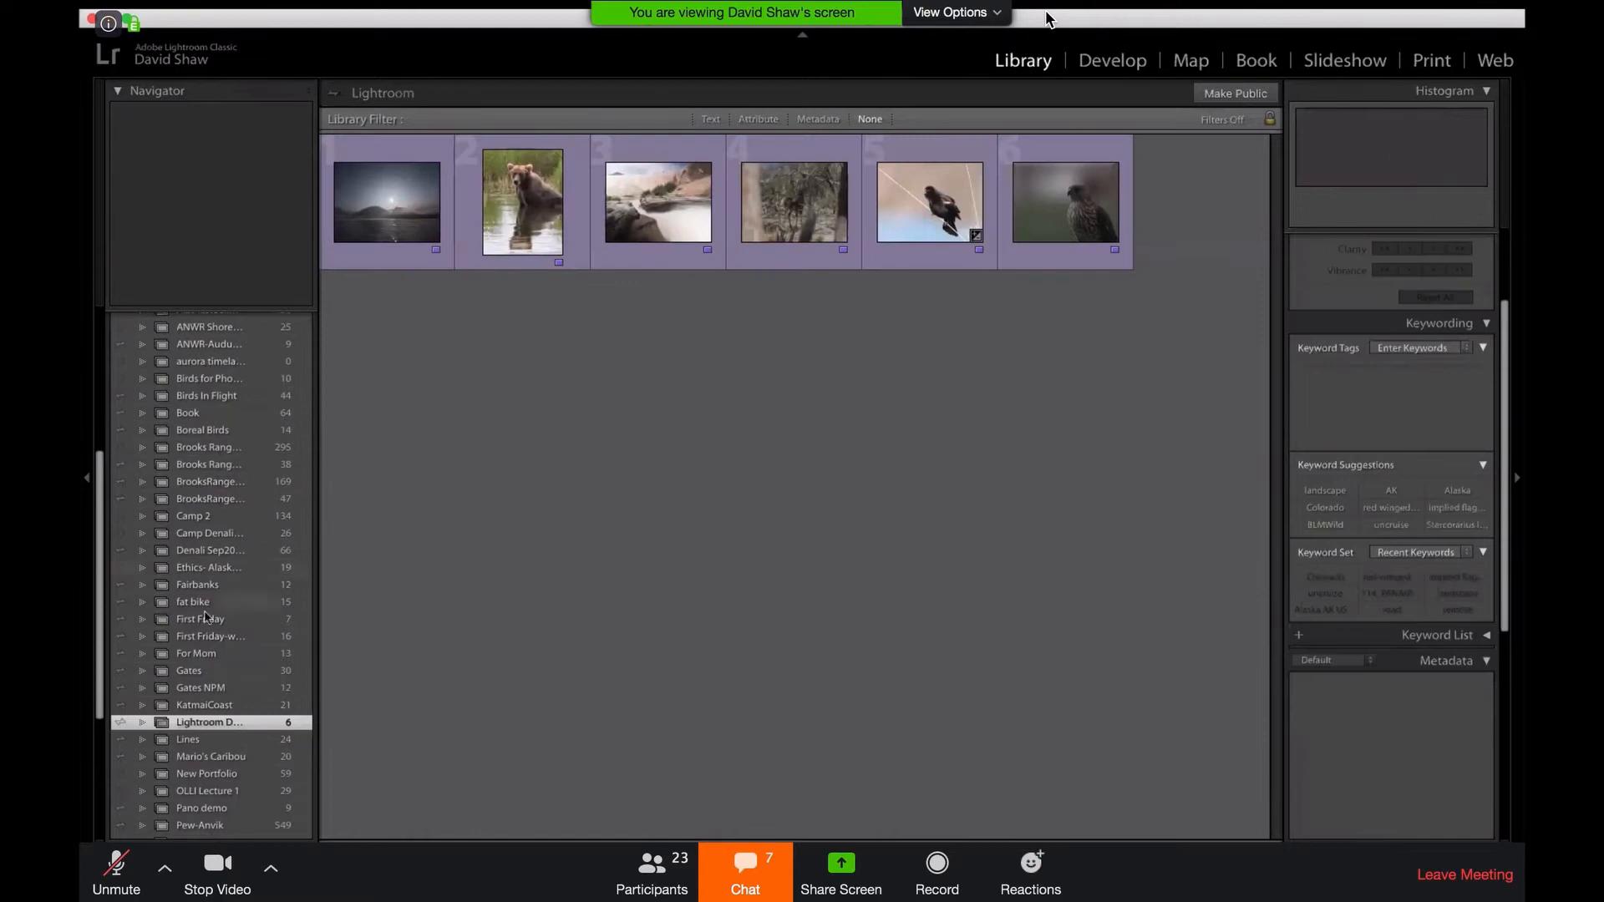
- Return to all photographs, go to the last photos in the catalog and look over the collections list
scroll(218, 619, "up", 5)
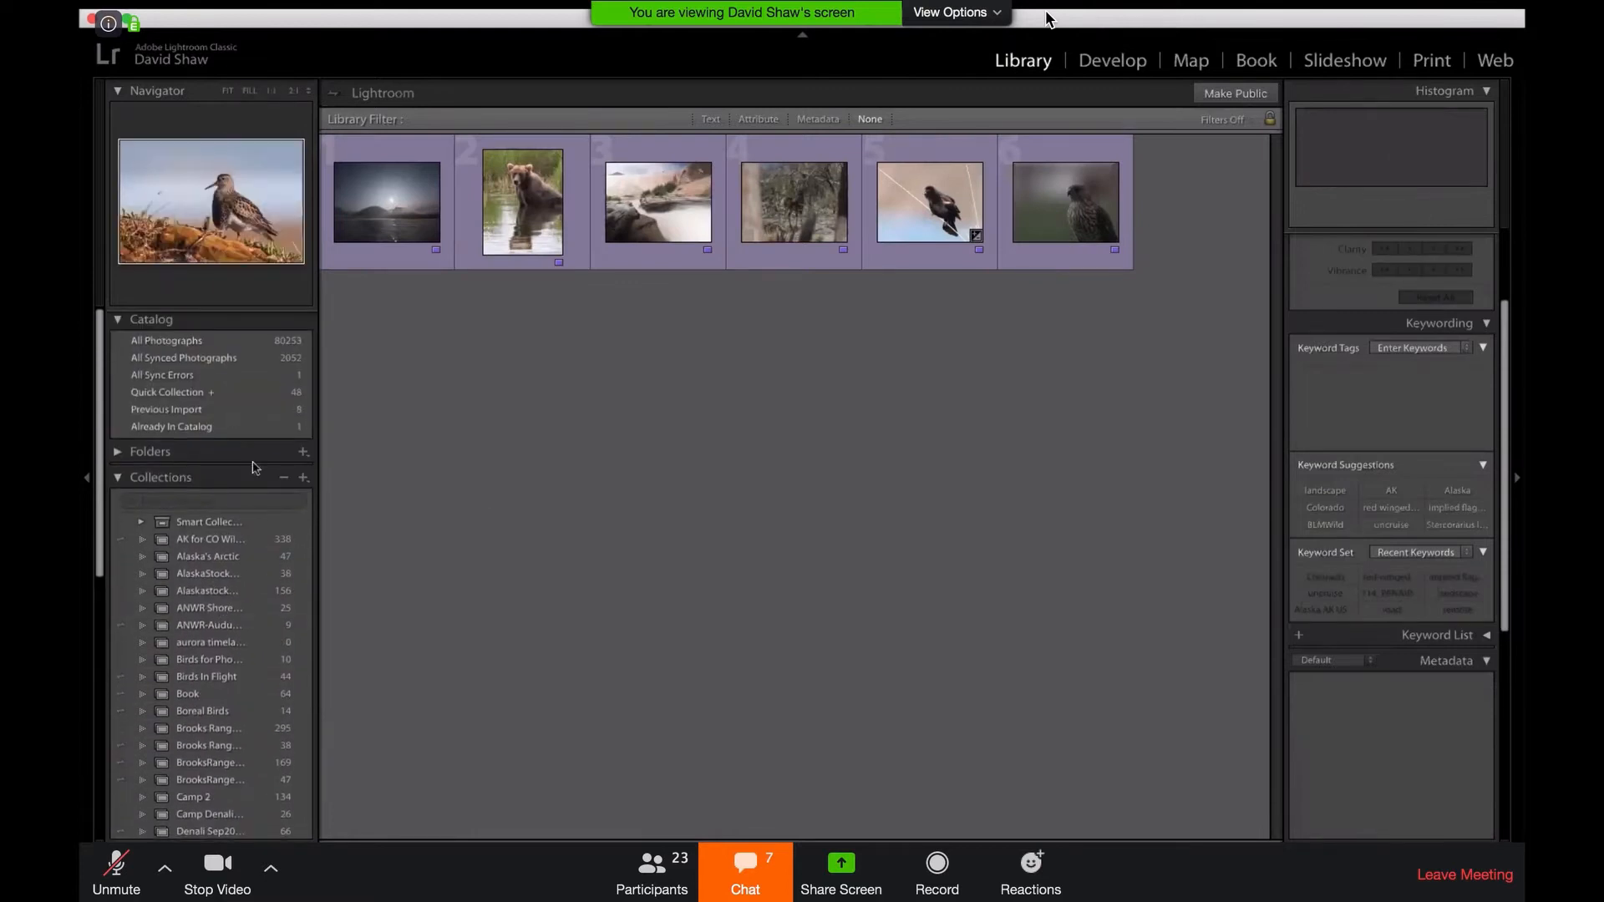
left_click(197, 343)
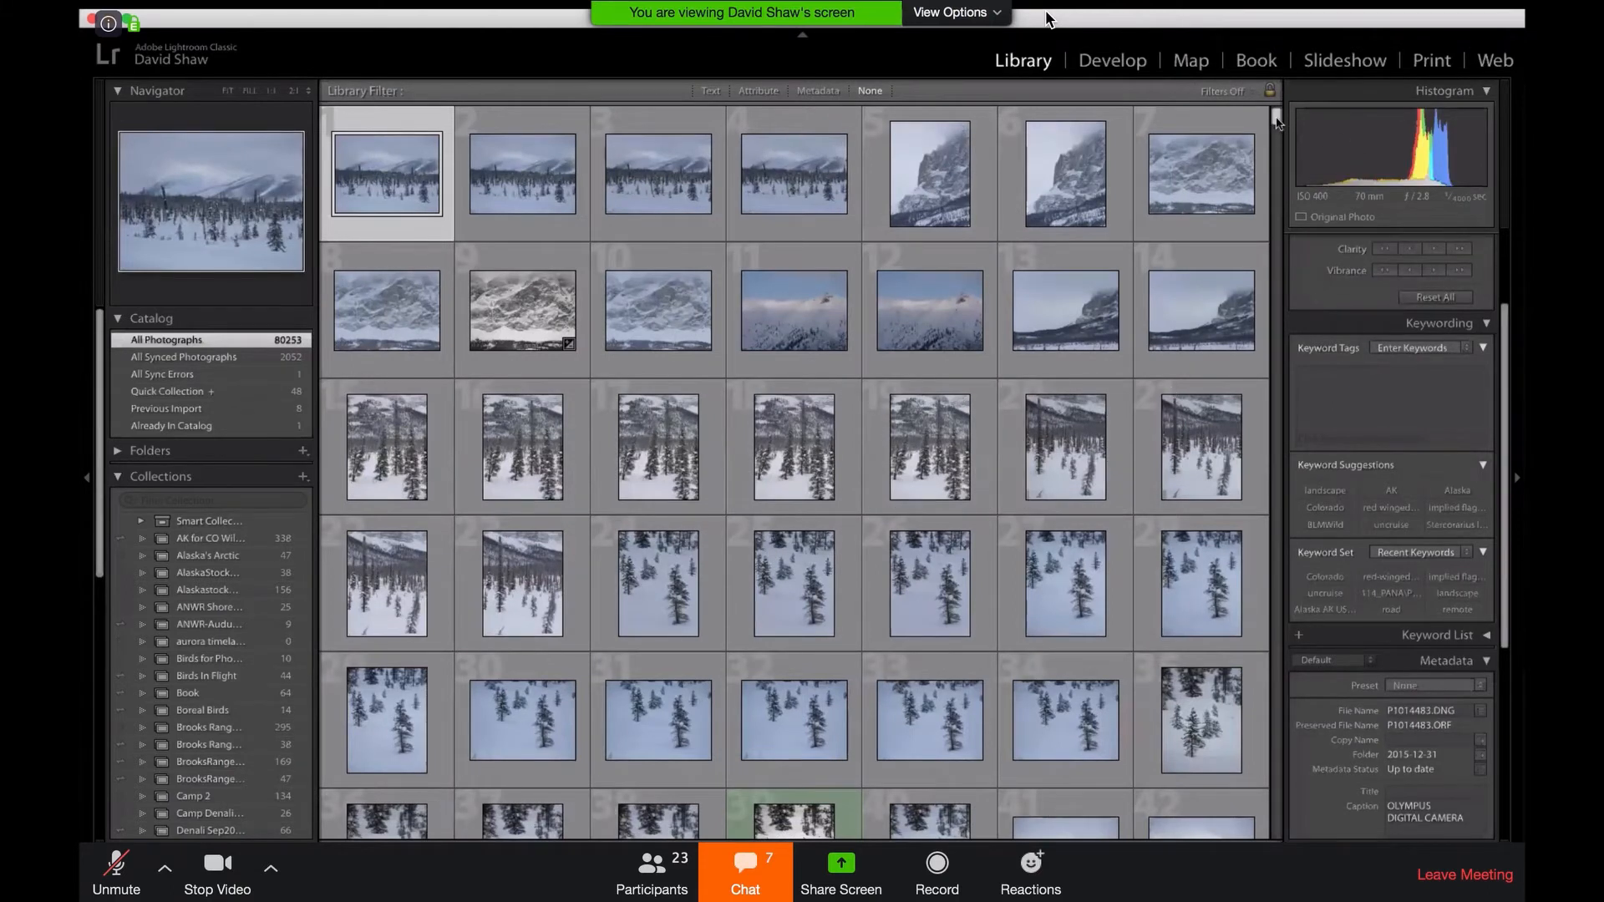
left_click_drag(1275, 117, 1276, 830)
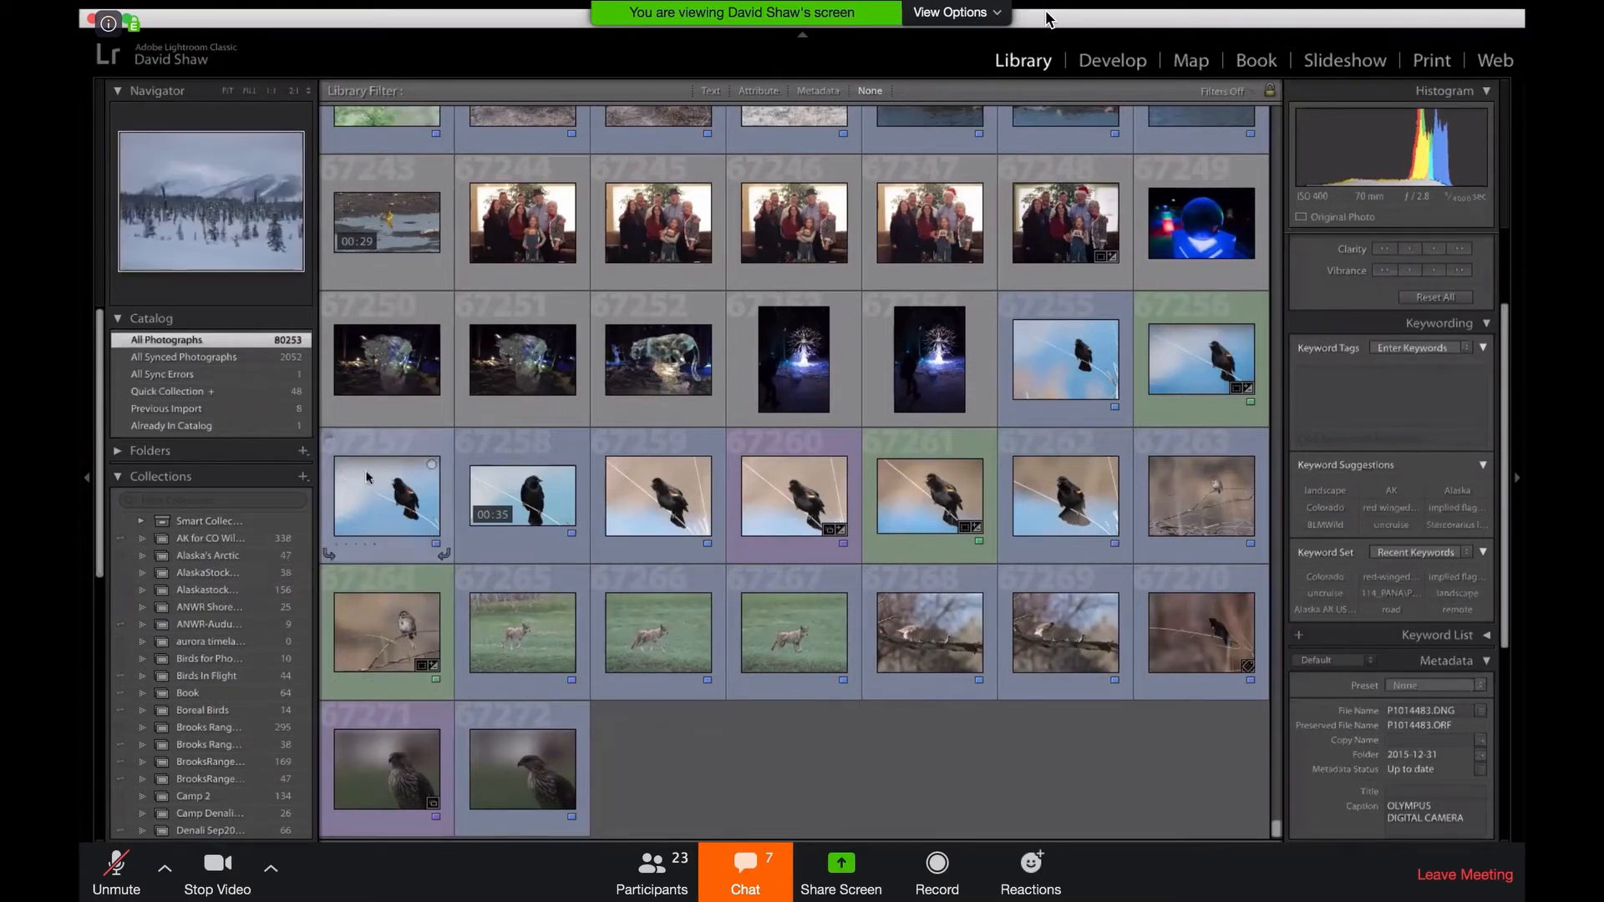
scroll(224, 625, "down", 5)
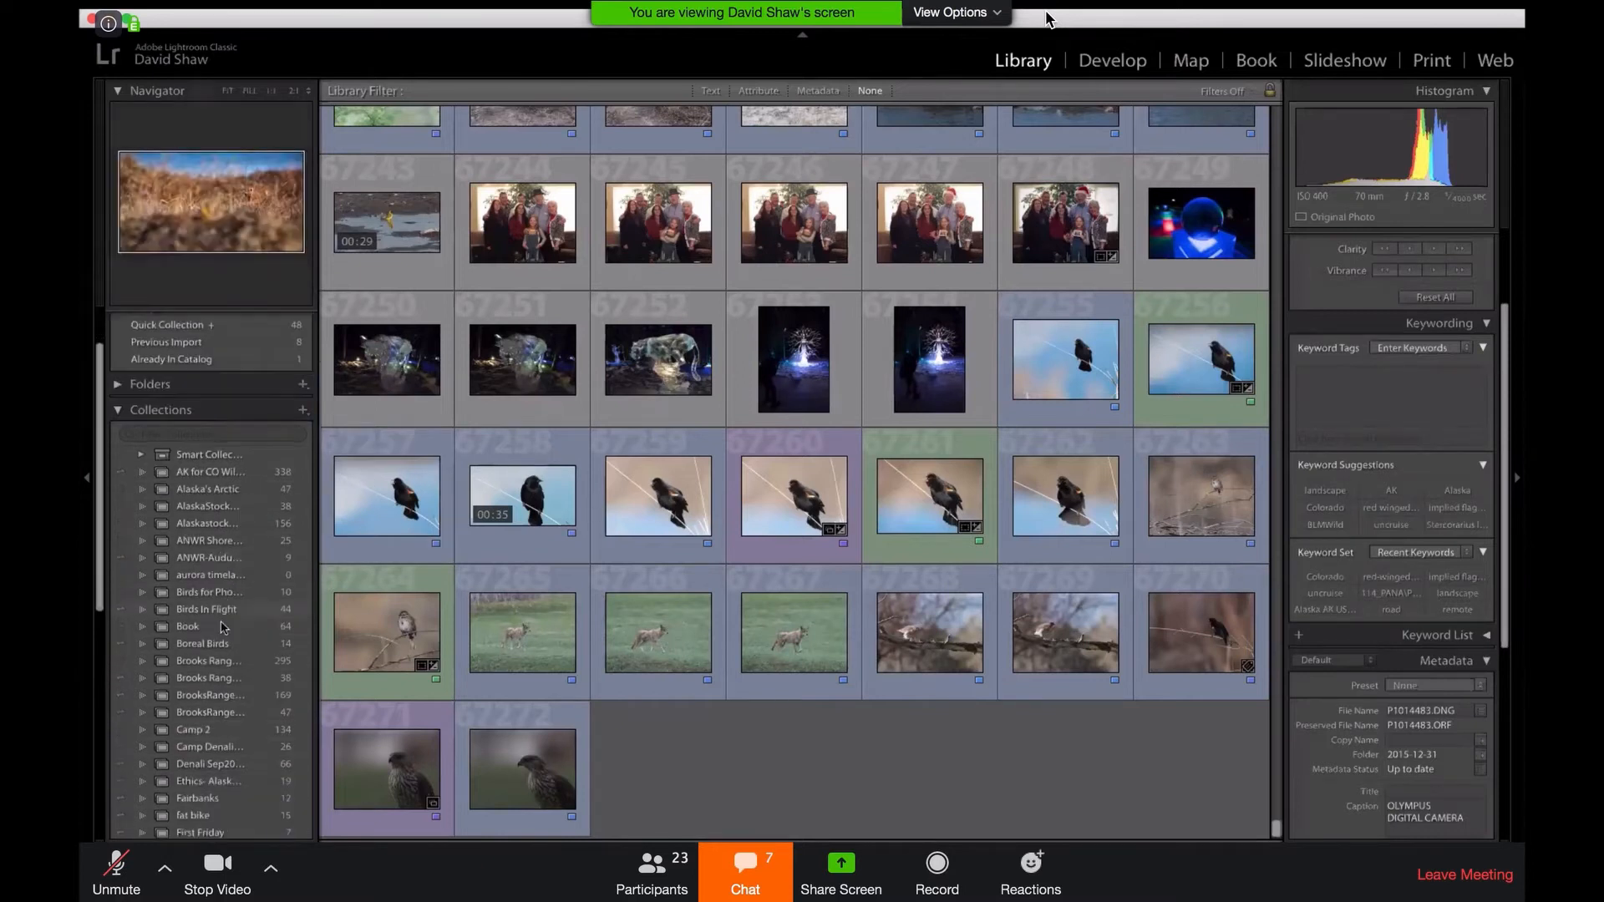
scroll(224, 628, "down", 2)
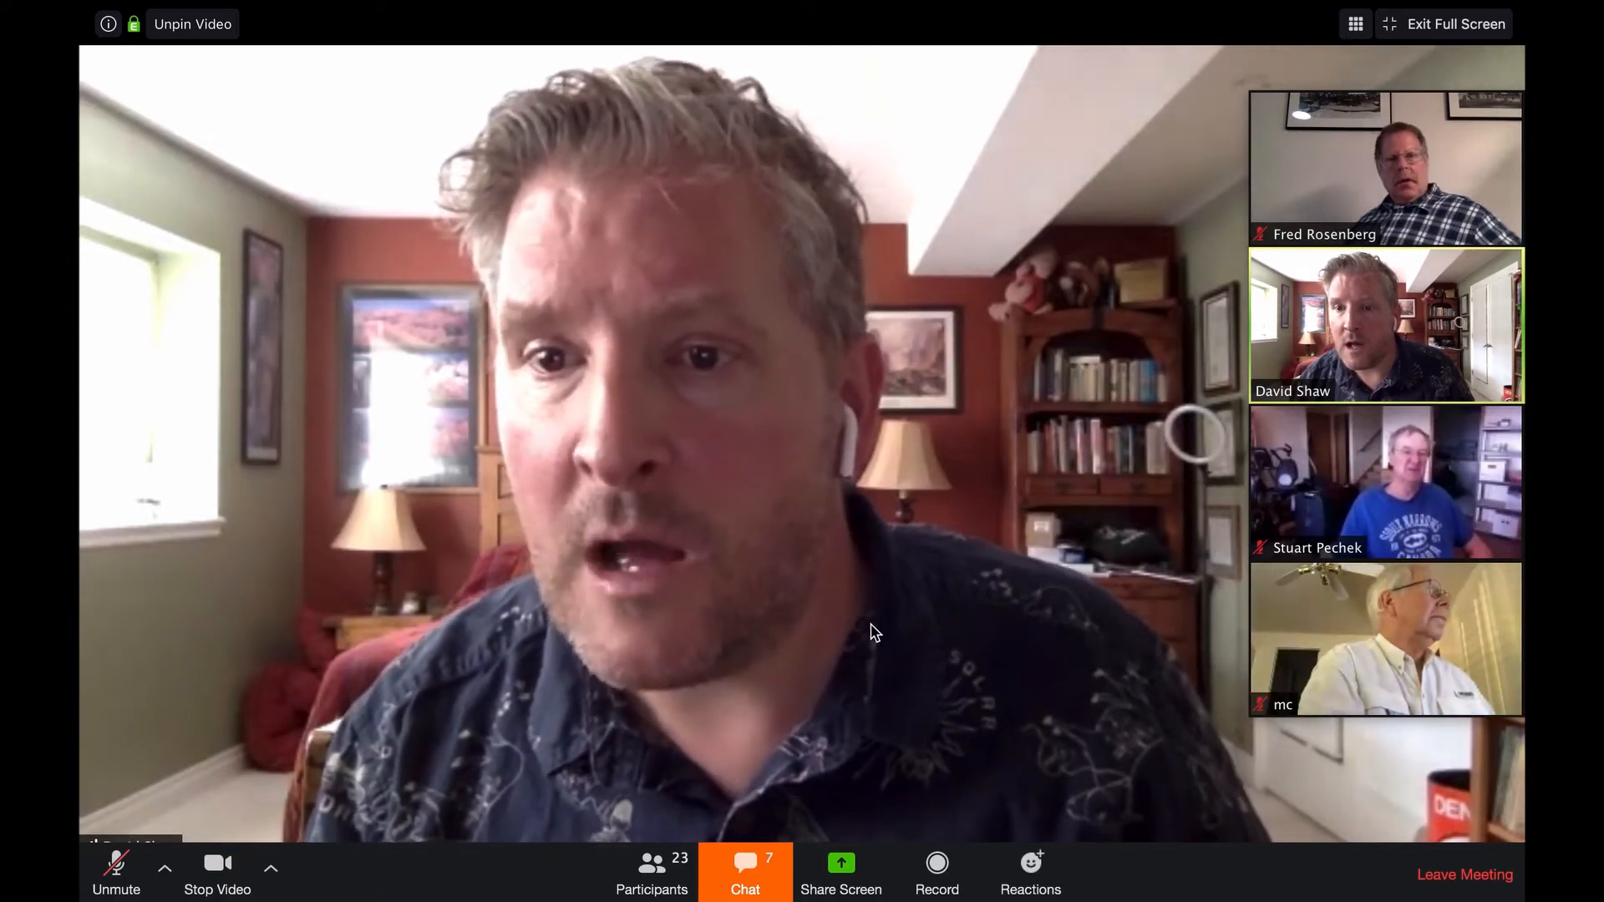
- Switch to the Zoom group chat, read through the participants' questions from first to last, and close the chat window
left_click(750, 873)
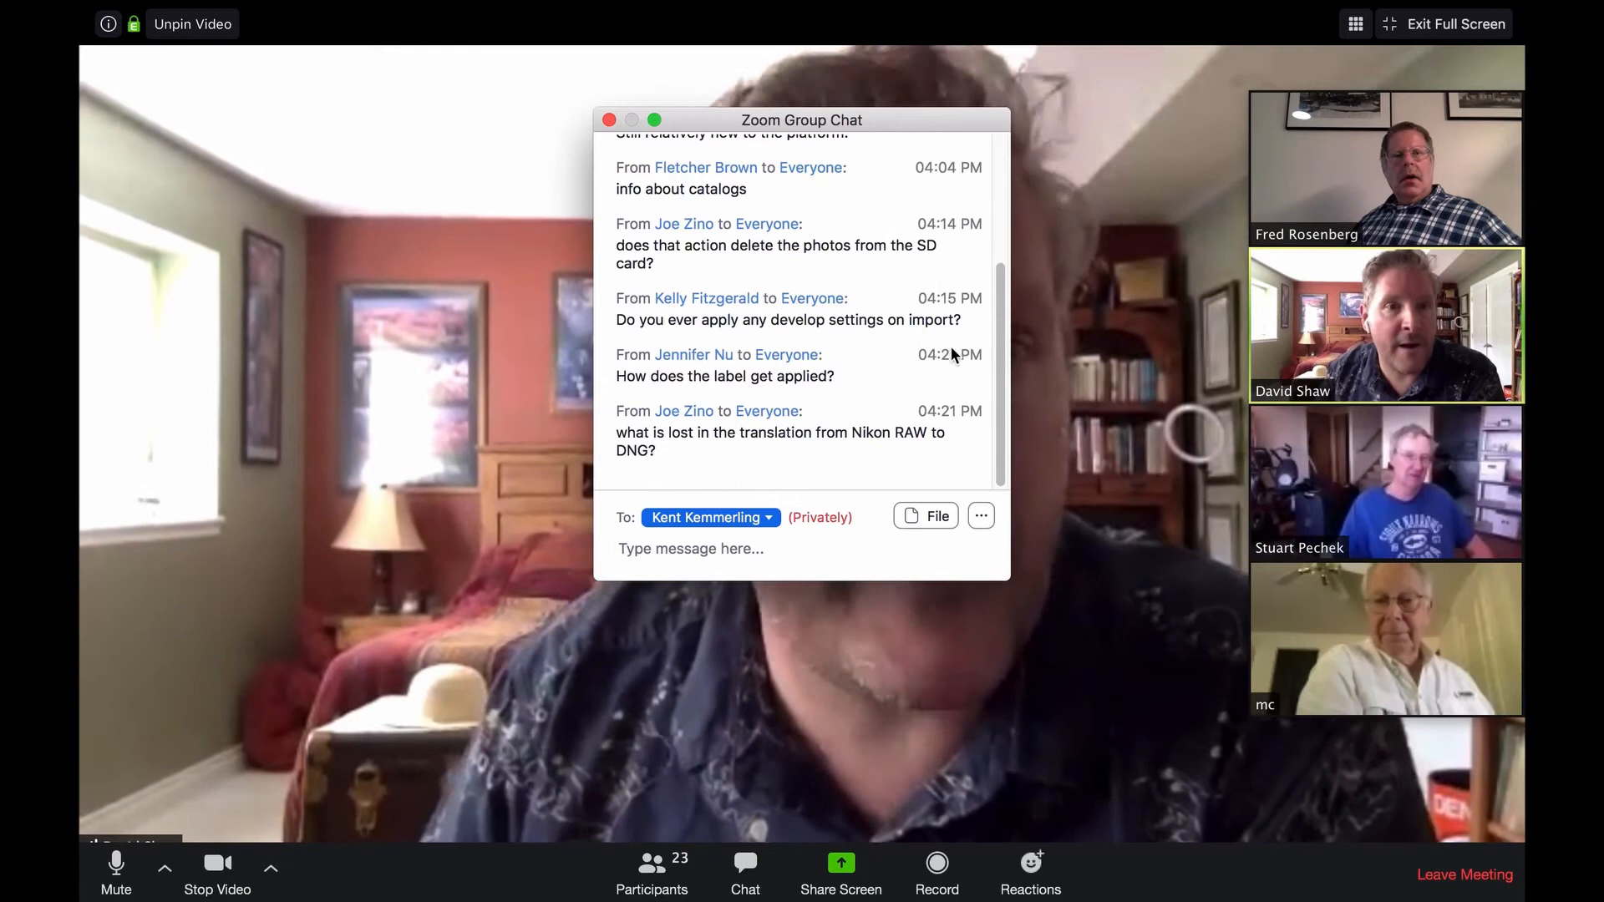
mouse_move(995, 348)
left_mouse_down()
mouse_move(1018, 304)
mouse_move(1016, 235)
mouse_move(970, 359)
left_mouse_up()
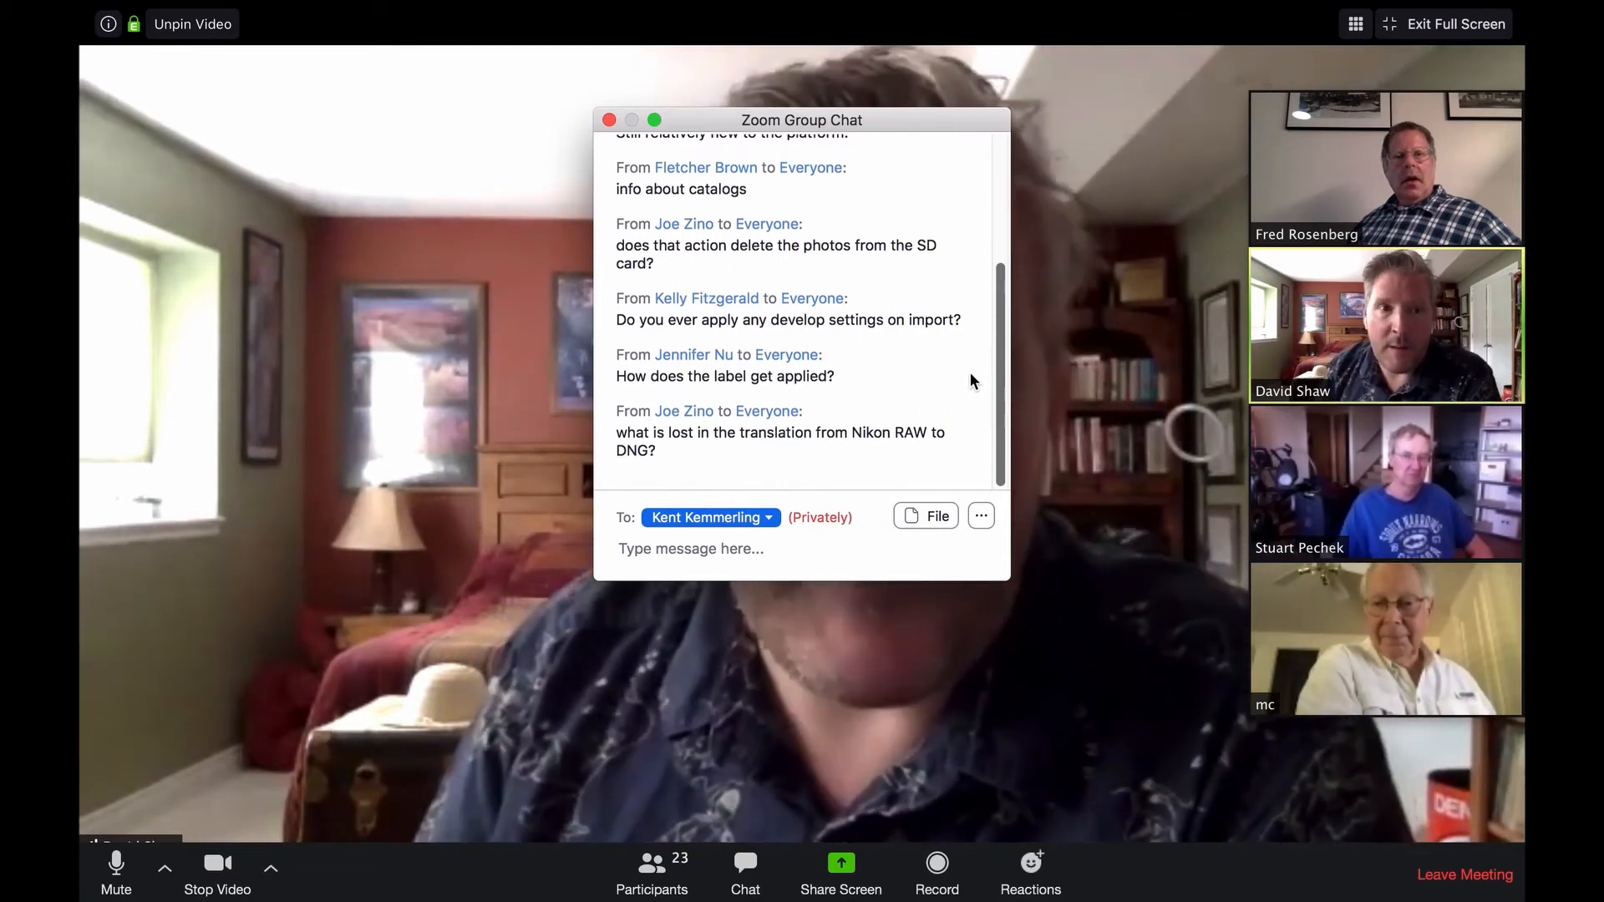
scroll(970, 366, "up", 2)
scroll(975, 319, "up", 5)
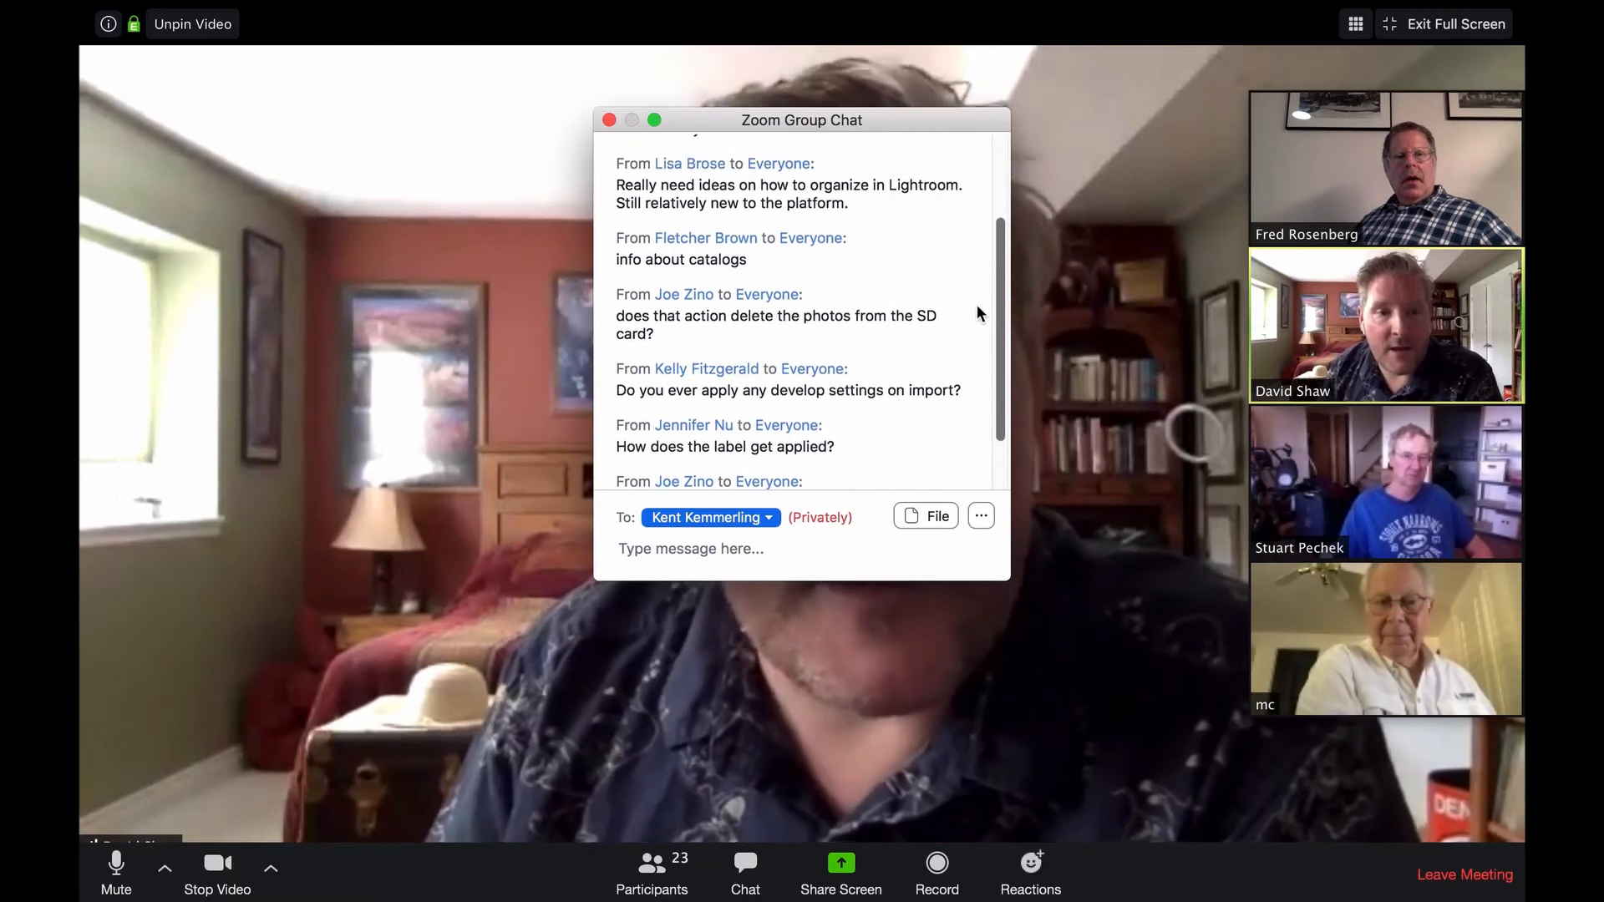
scroll(985, 251, "up", 3)
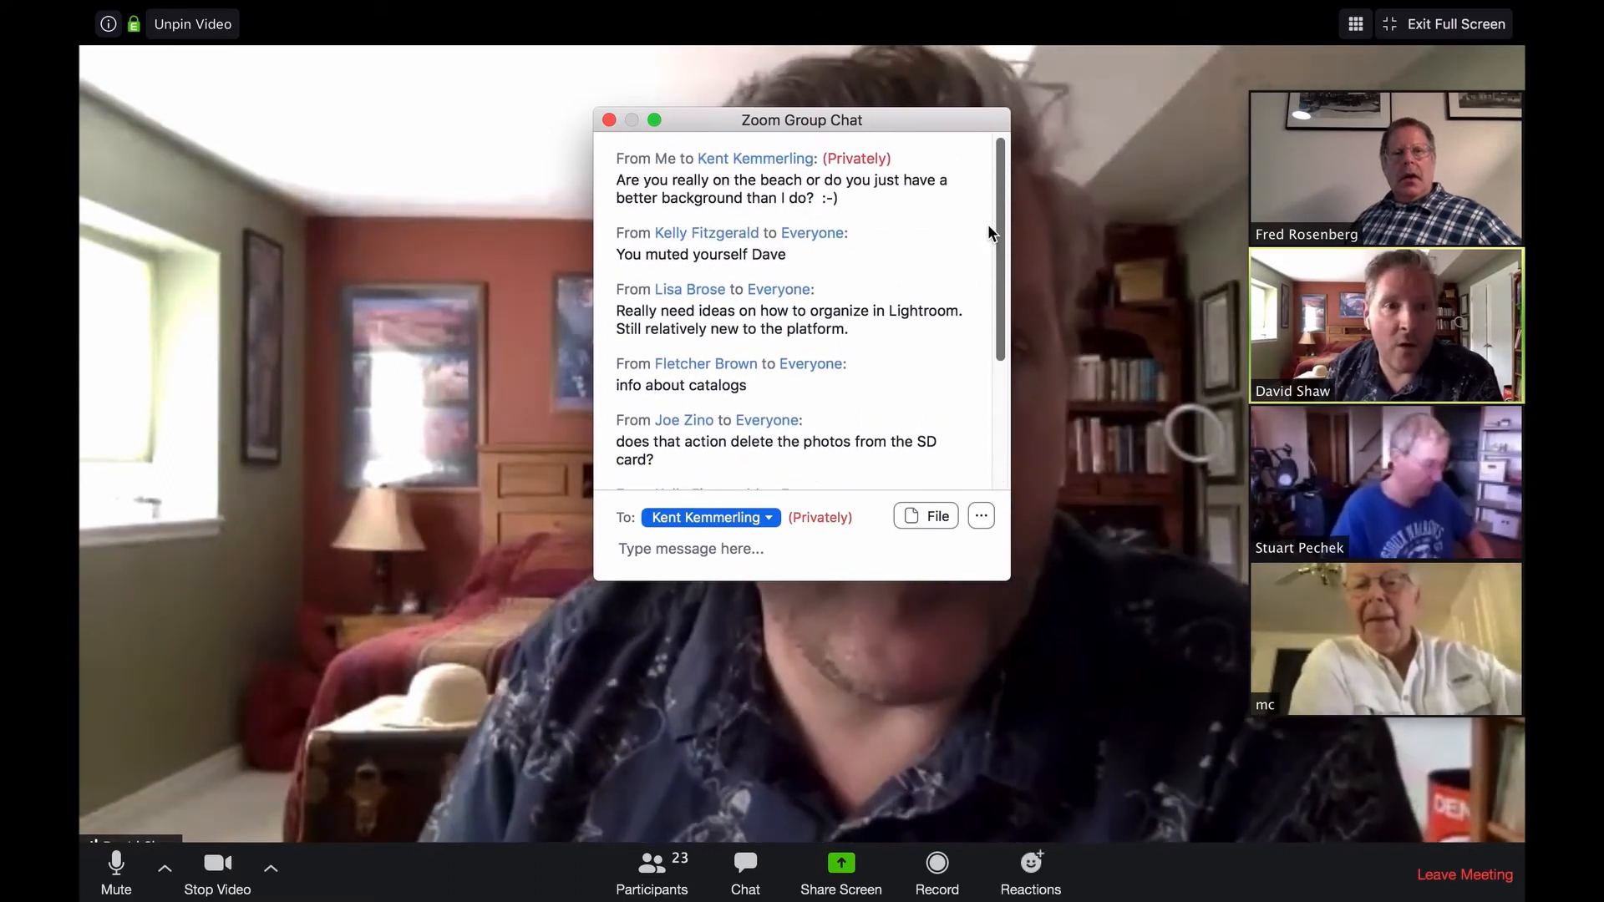
left_click_drag(989, 224, 989, 373)
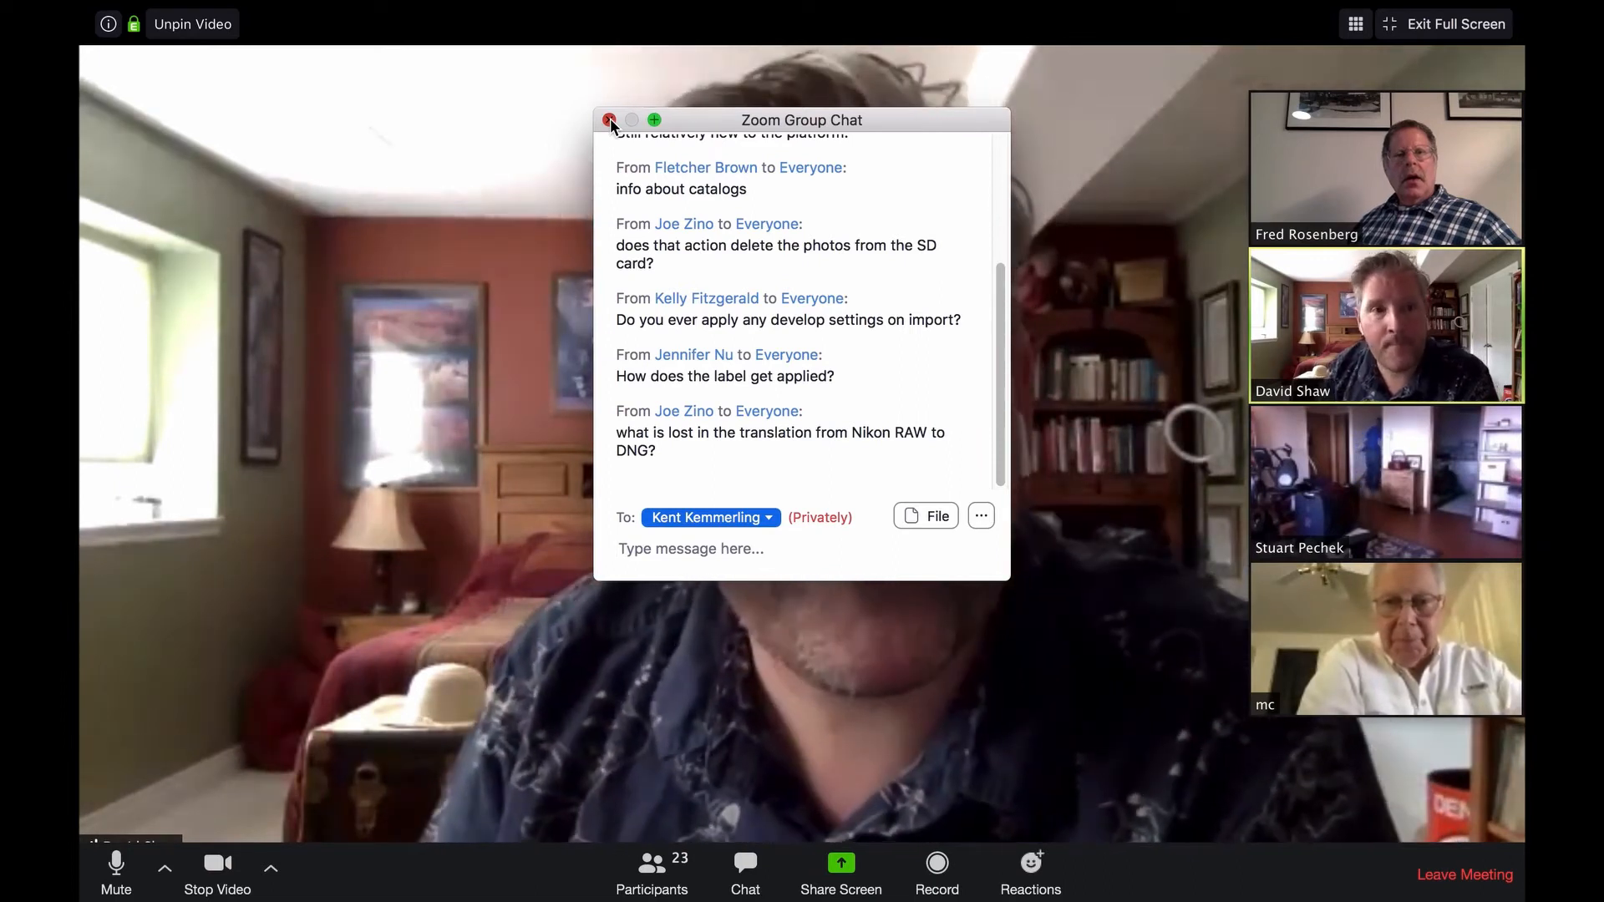
left_click(610, 121)
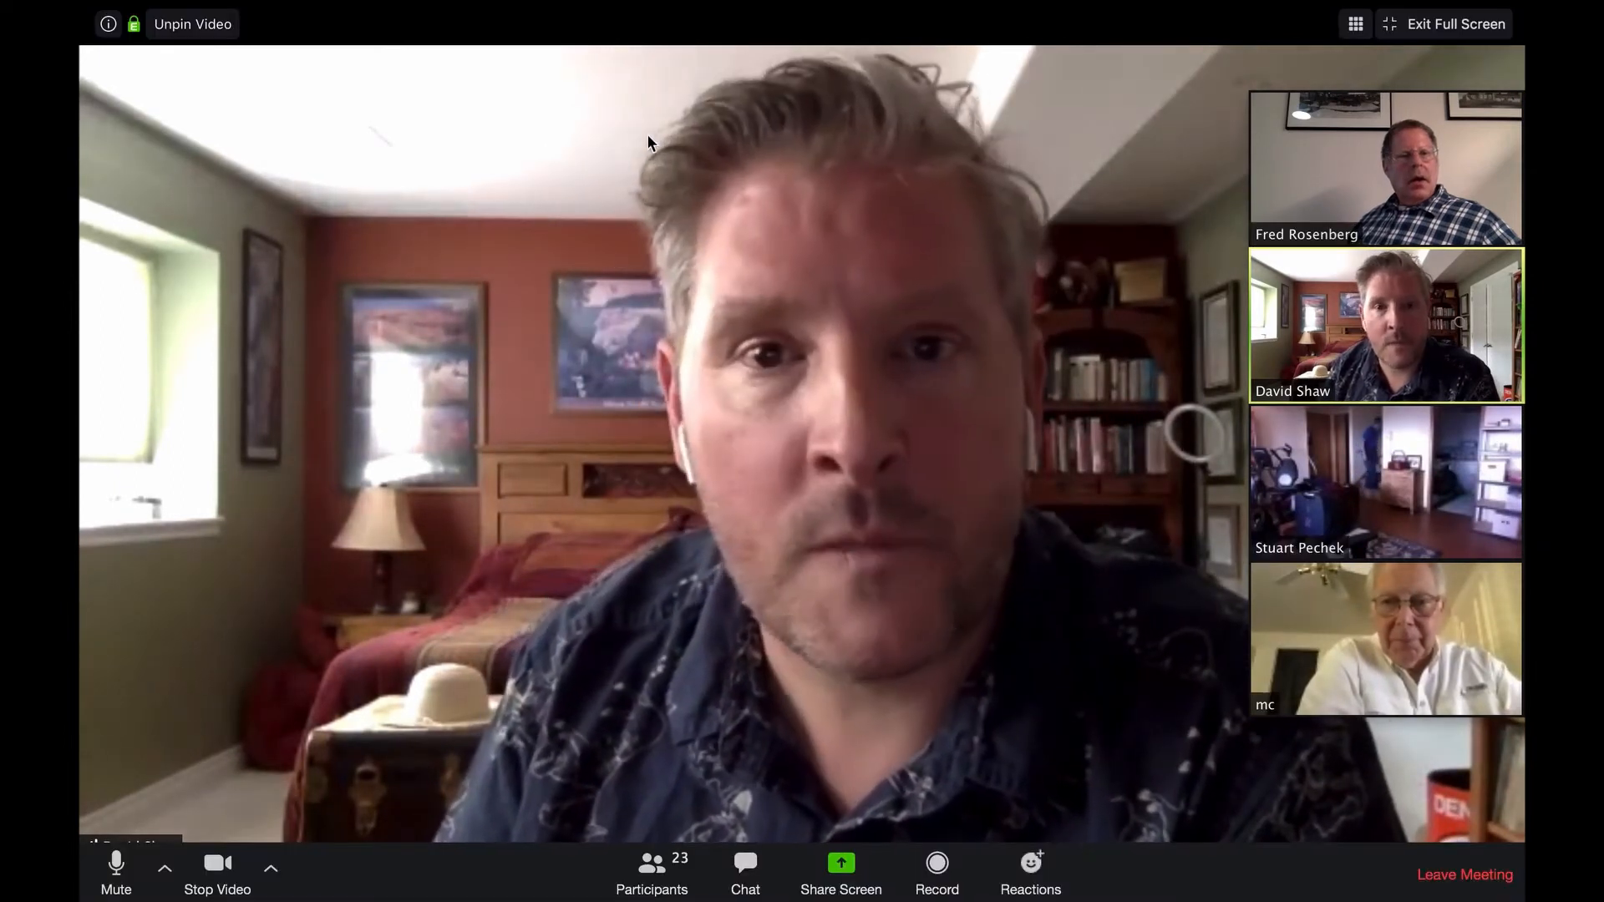